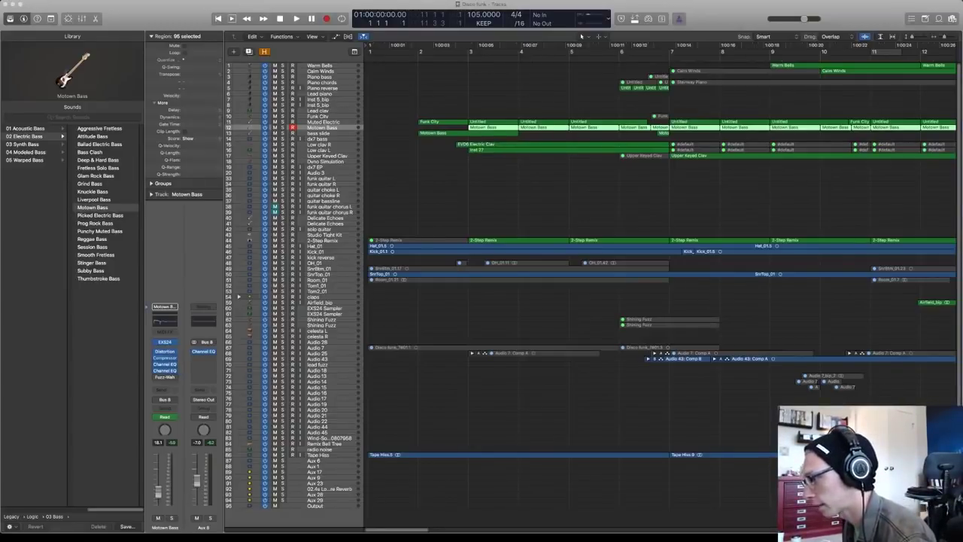
# Deselect all regions and show the project's hidden tracks
pyautogui.hotkey('alt', 'shift', 'd')
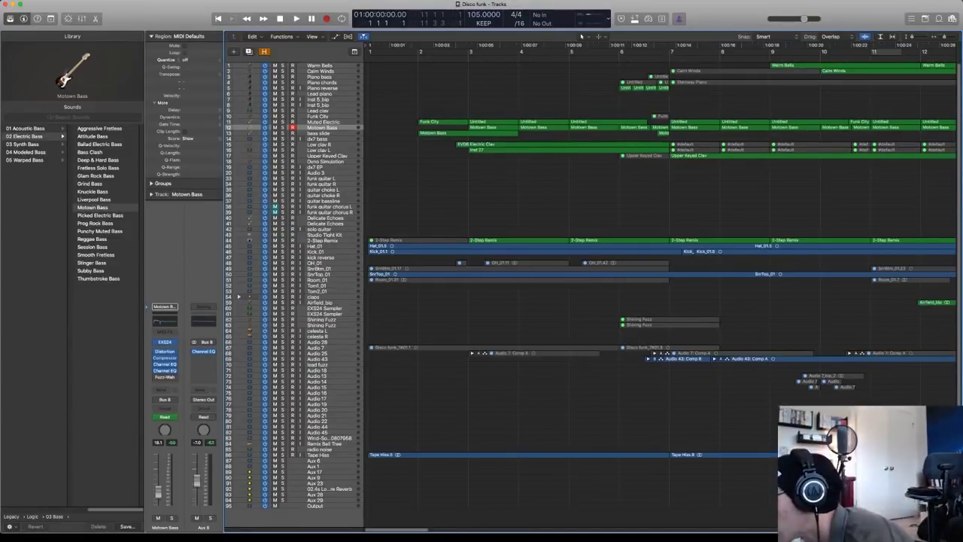
pyautogui.press('h')
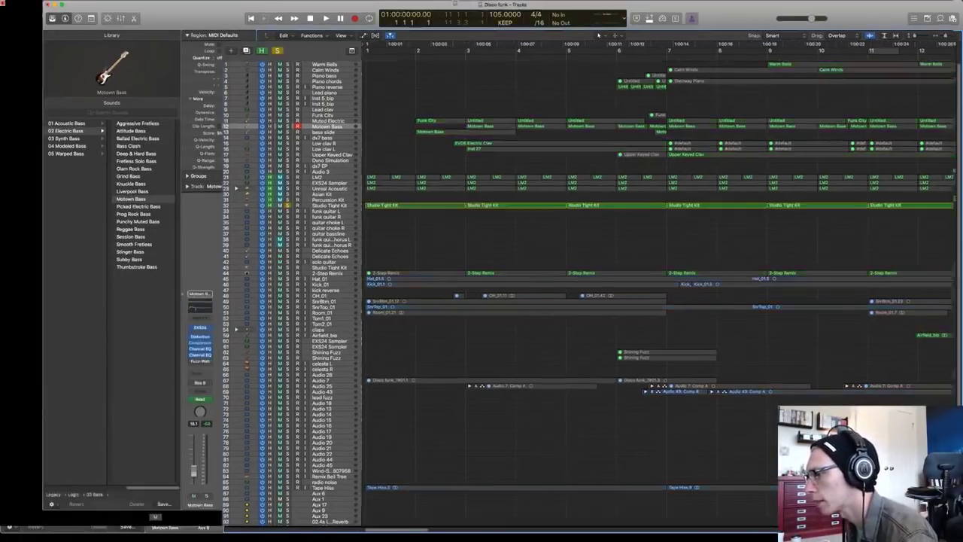
# Solo the unhidden drum tracks from LM2 to Studio Tight Kit and play the opening bars
pyautogui.press('s')
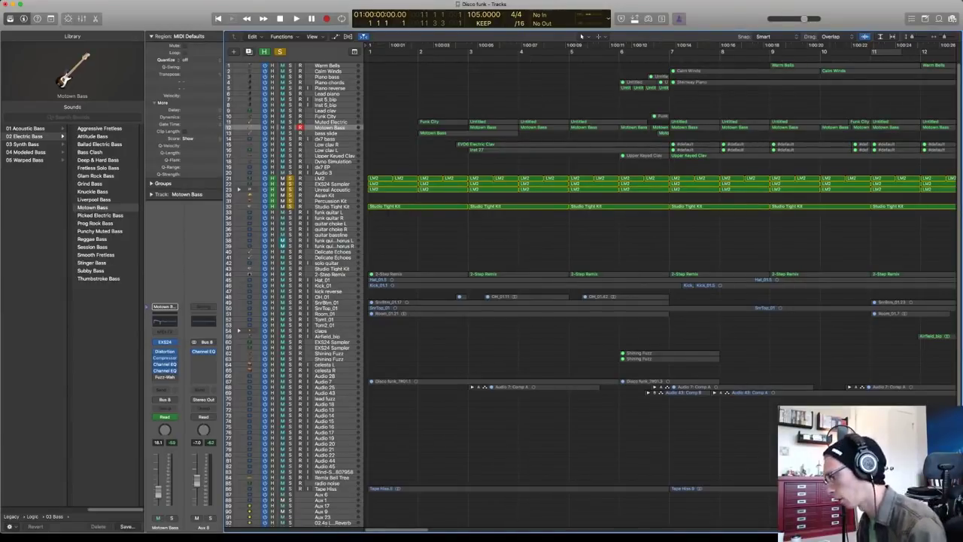
pyautogui.press('space')
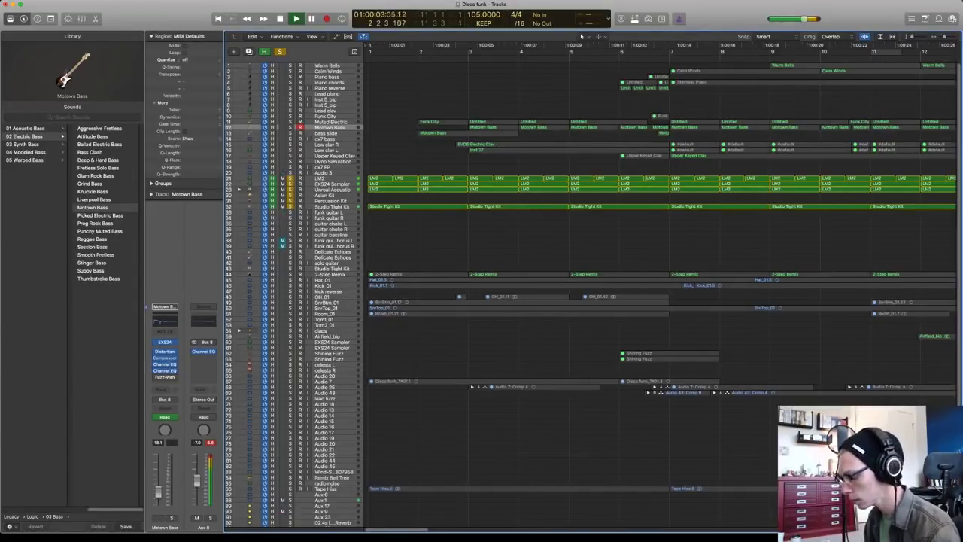
pyautogui.press('space')
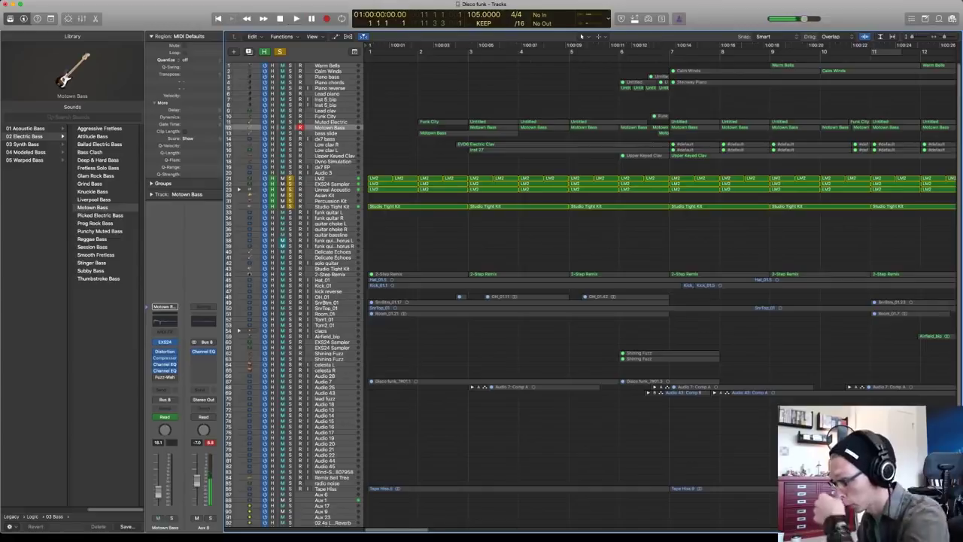
pyautogui.hotkey('ctrl', 'm')
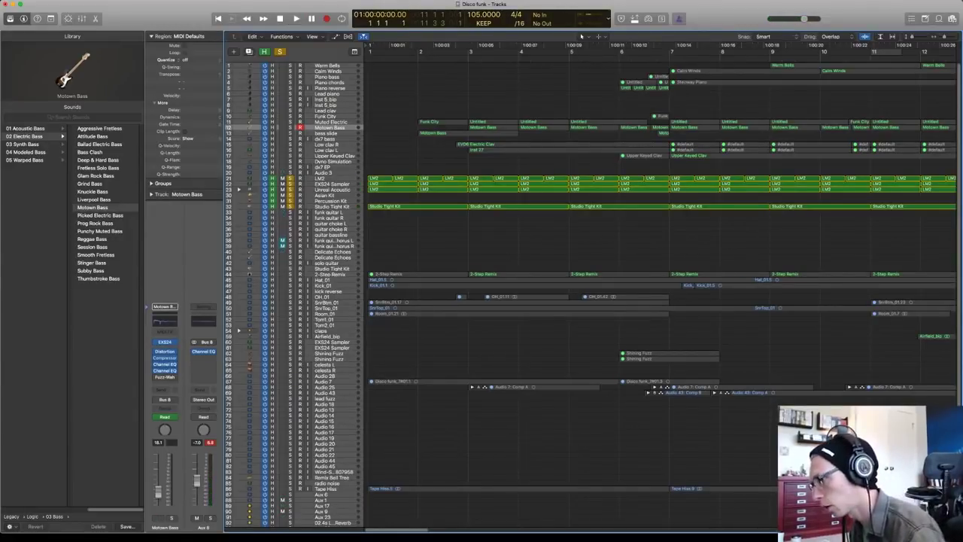
# Listen to the soloed What If WIP 2 reference track in passages from the start to about bar 39
pyautogui.press('space')
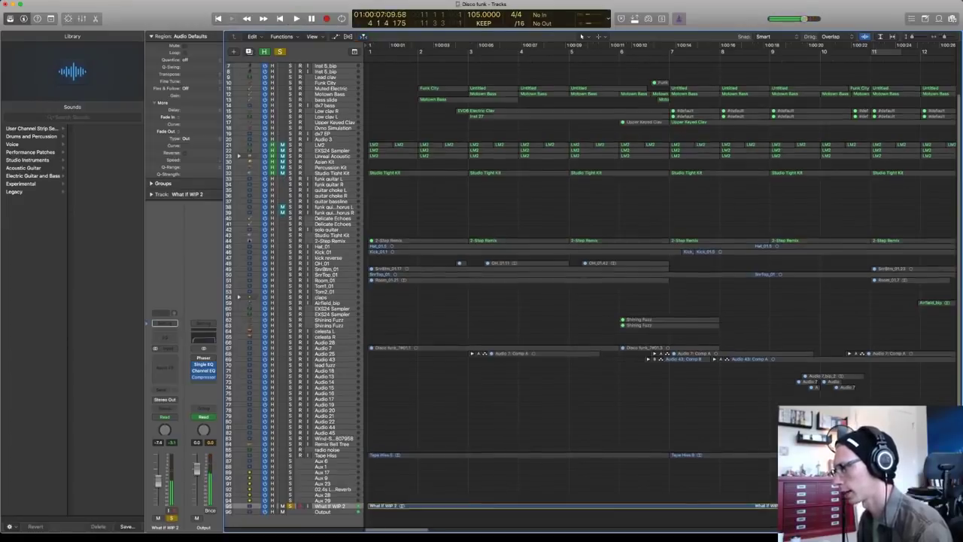
pyautogui.press('space')
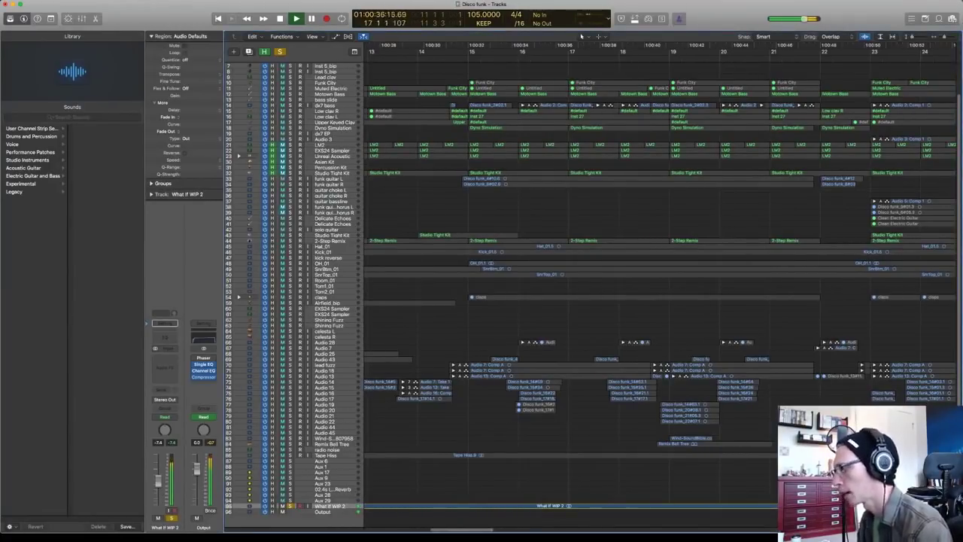
pyautogui.press('space')
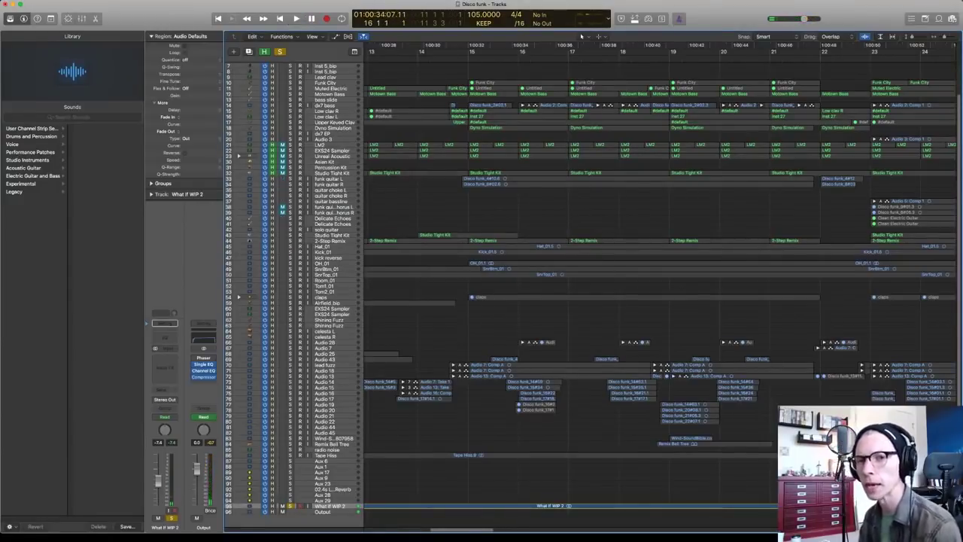
pyautogui.press('space')
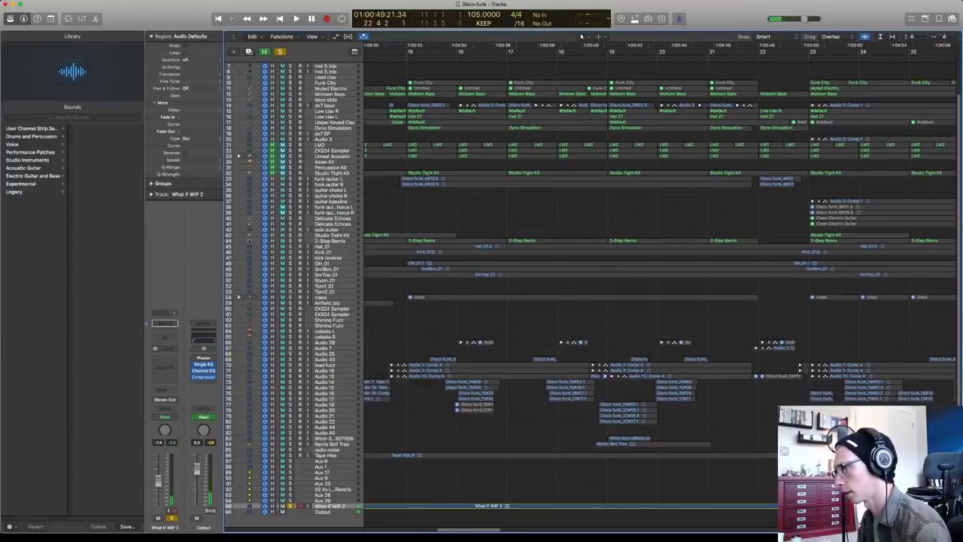
pyautogui.hscroll(3, 659, 289)
pyautogui.press('space')
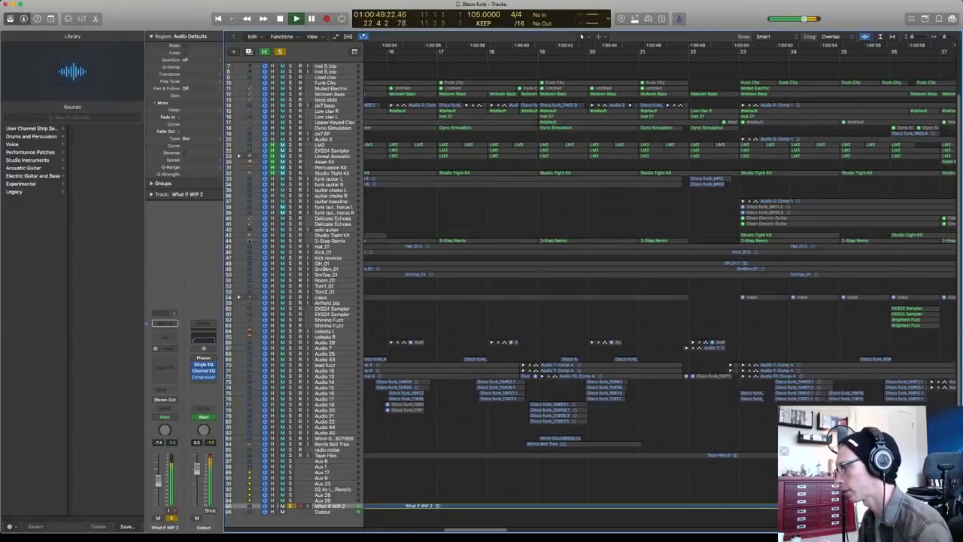
pyautogui.hscroll(3, 659, 289)
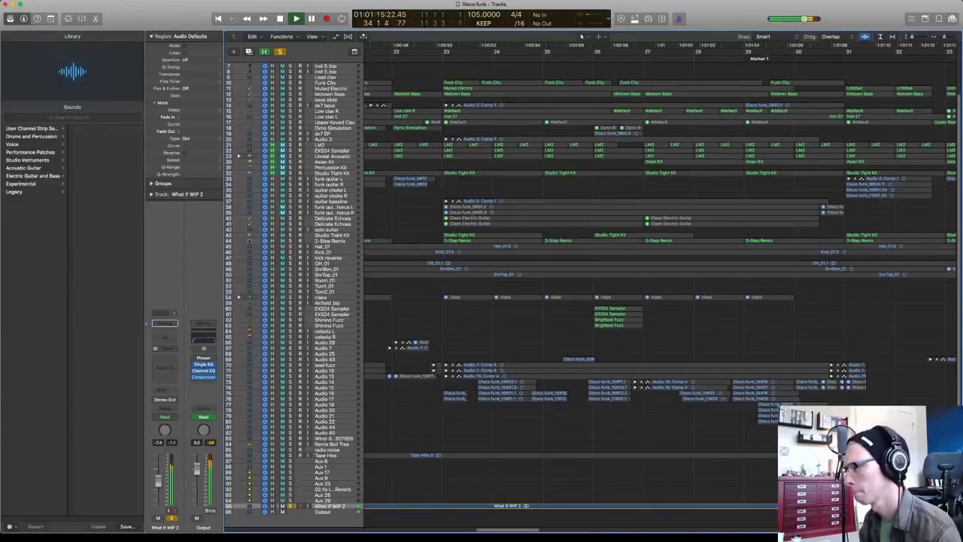
pyautogui.hotkey('ctrl', '.')
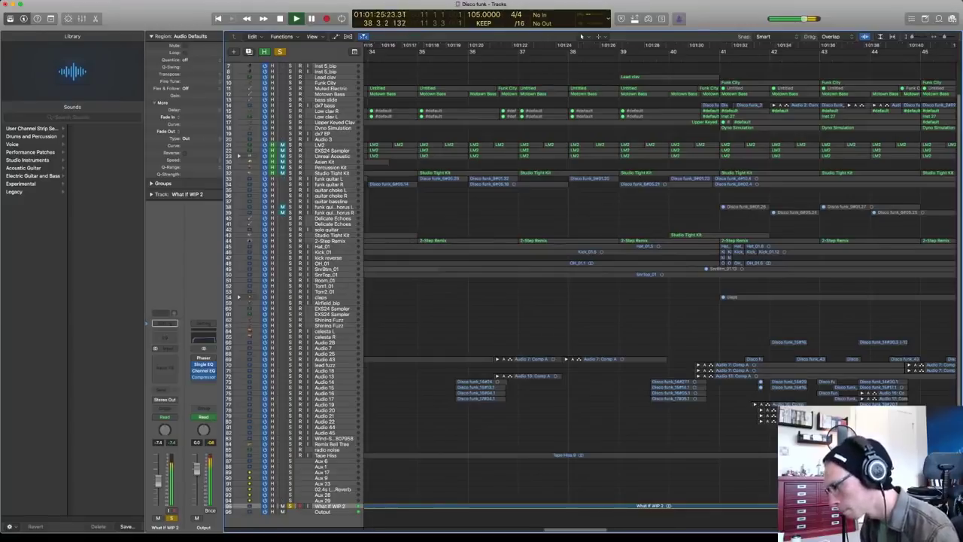
pyautogui.press('space')
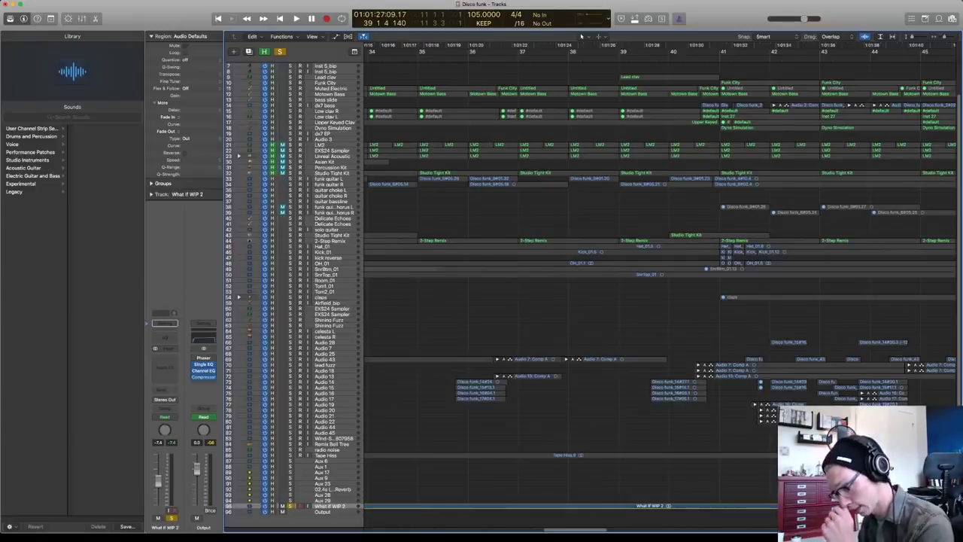
# Unsolo and mute the What If WIP 2 track, and return the playhead to the project start
pyautogui.press('s')
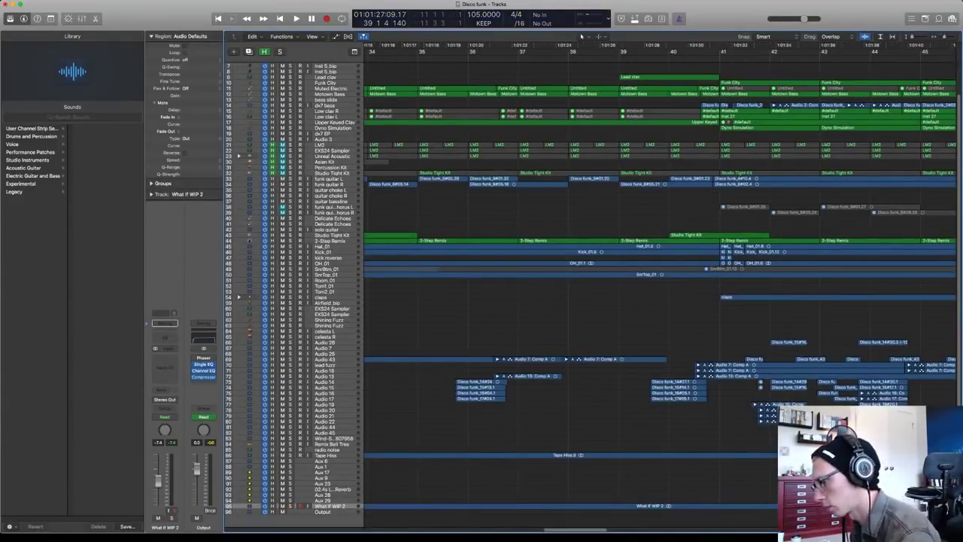
pyautogui.press('m')
pyautogui.hscroll(10, 659, 275)
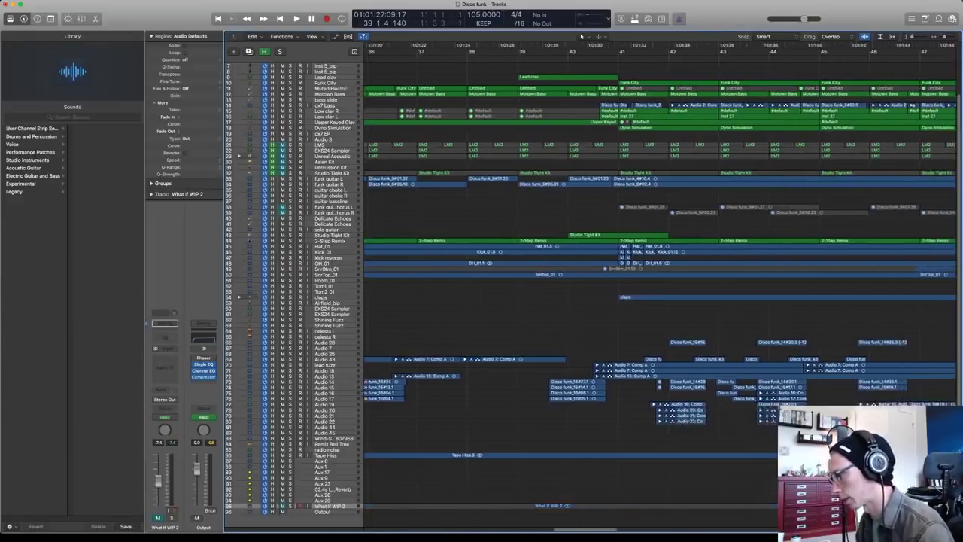
pyautogui.hscroll(-15, 582, 36)
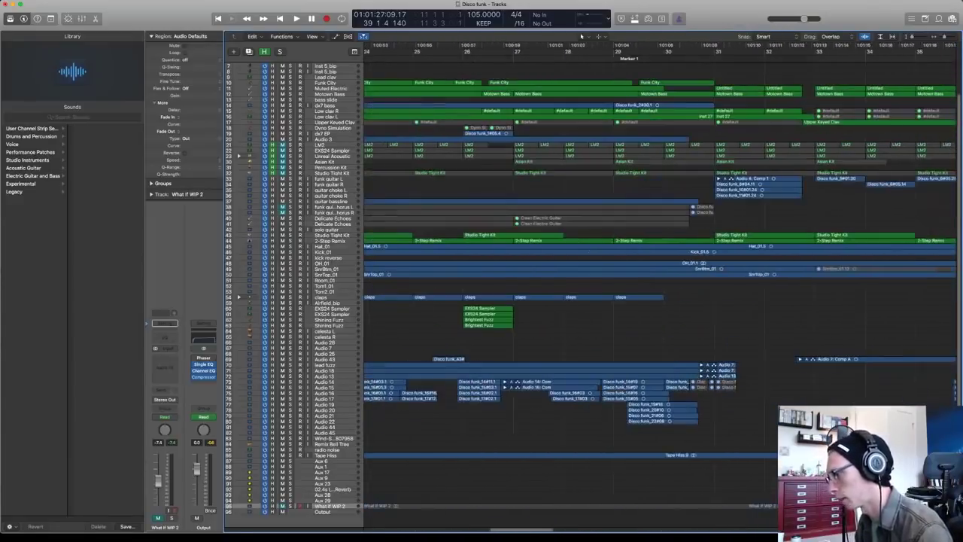
pyautogui.hscroll(-2, 582, 36)
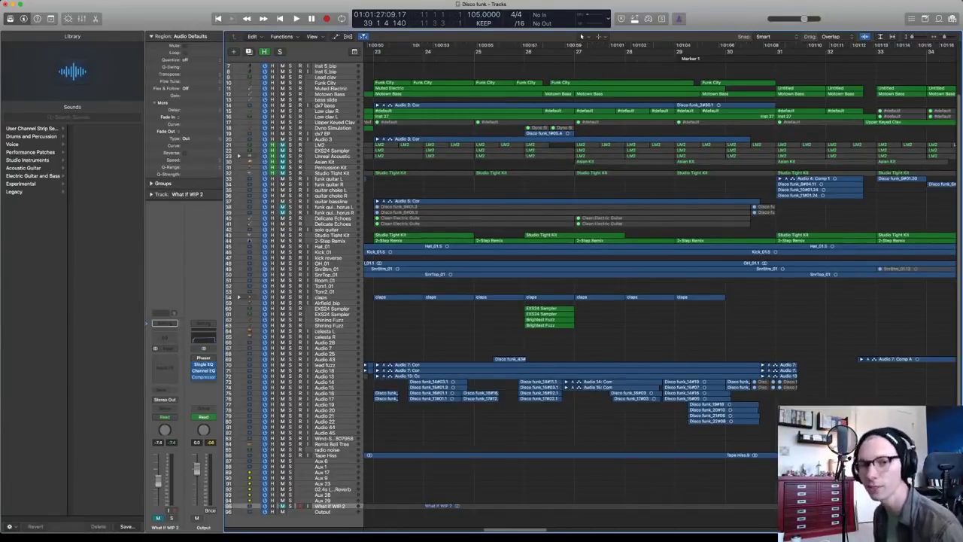
pyautogui.press('Return')
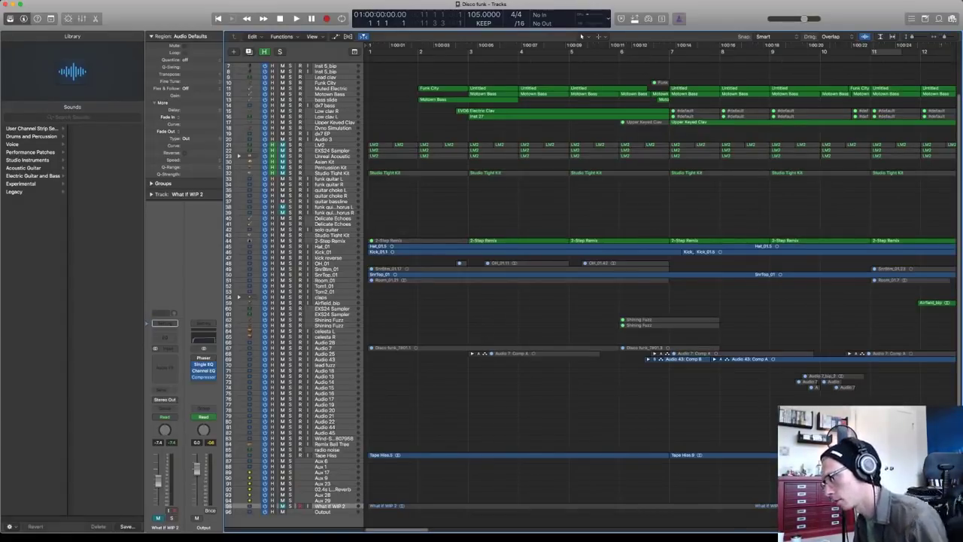
# Toggle the hidden tracks off and on to compare the arrangement with and without them, leaving them shown
pyautogui.scroll(2, 580, 36)
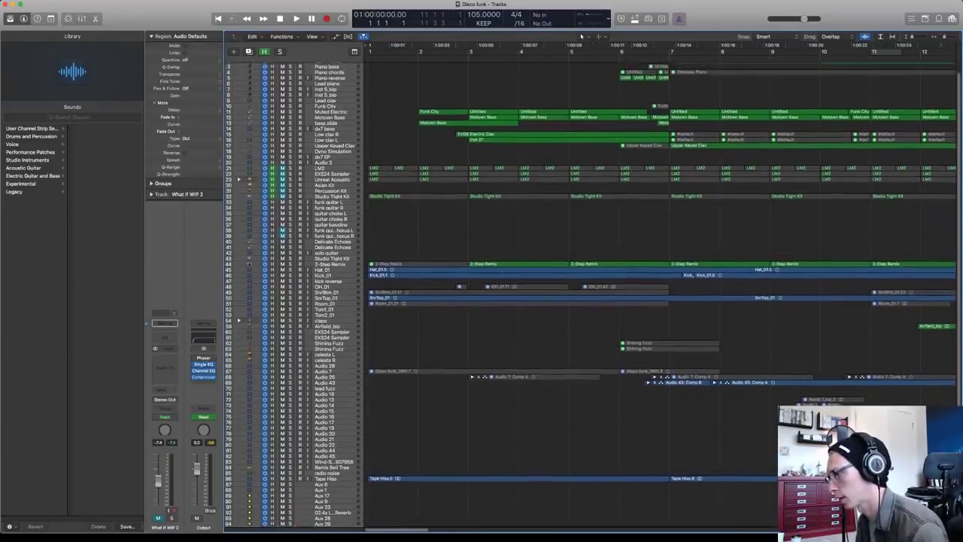
pyautogui.scroll(-3, 581, 35)
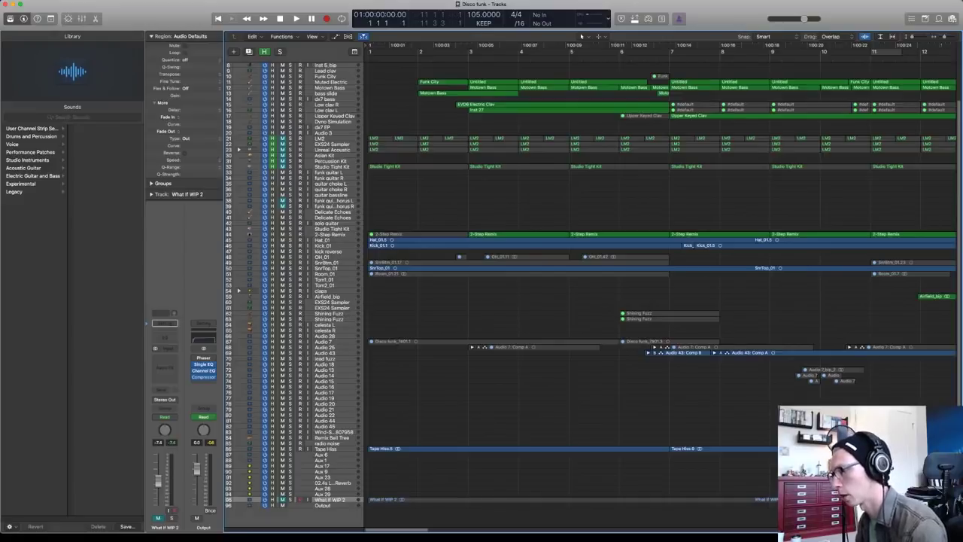
pyautogui.press('h')
pyautogui.scroll(2, 590, 291)
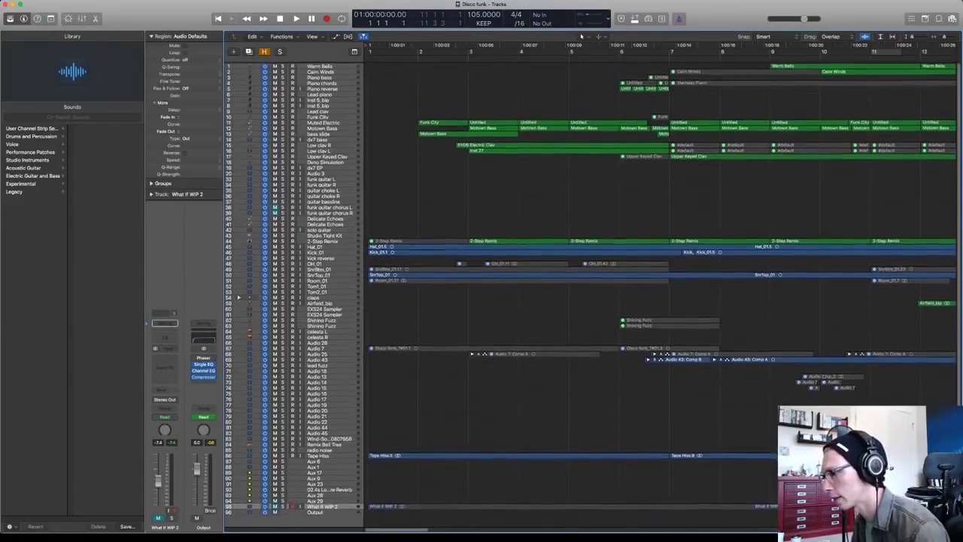
pyautogui.press('h')
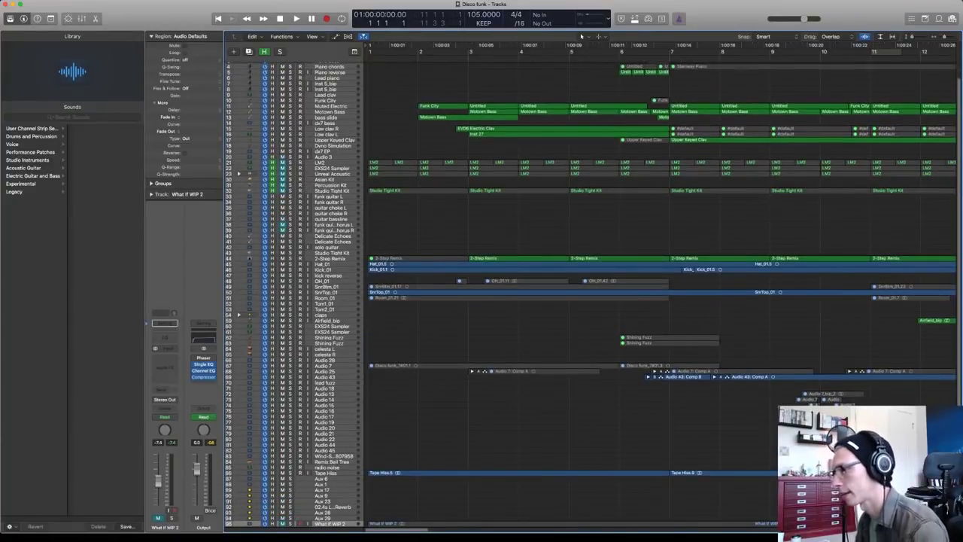
pyautogui.press('h')
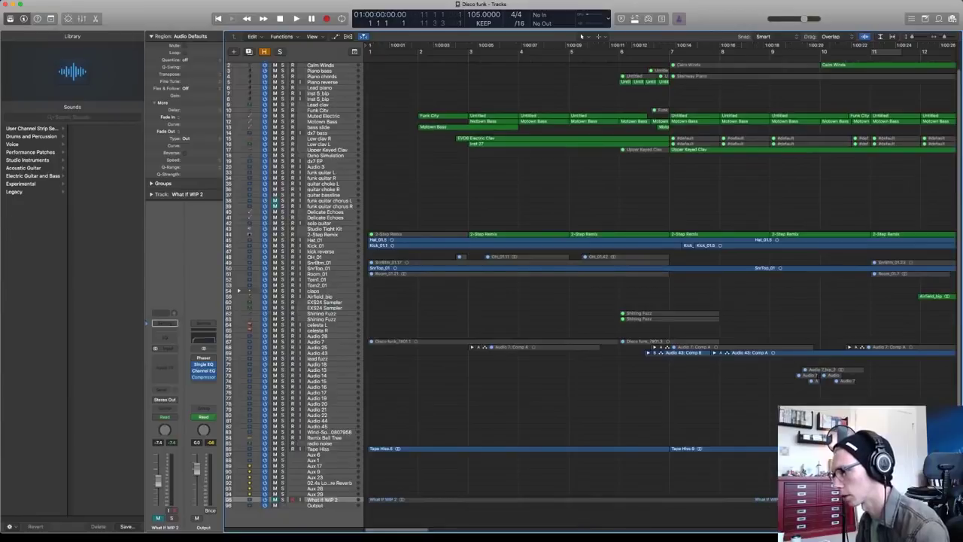
pyautogui.press('h')
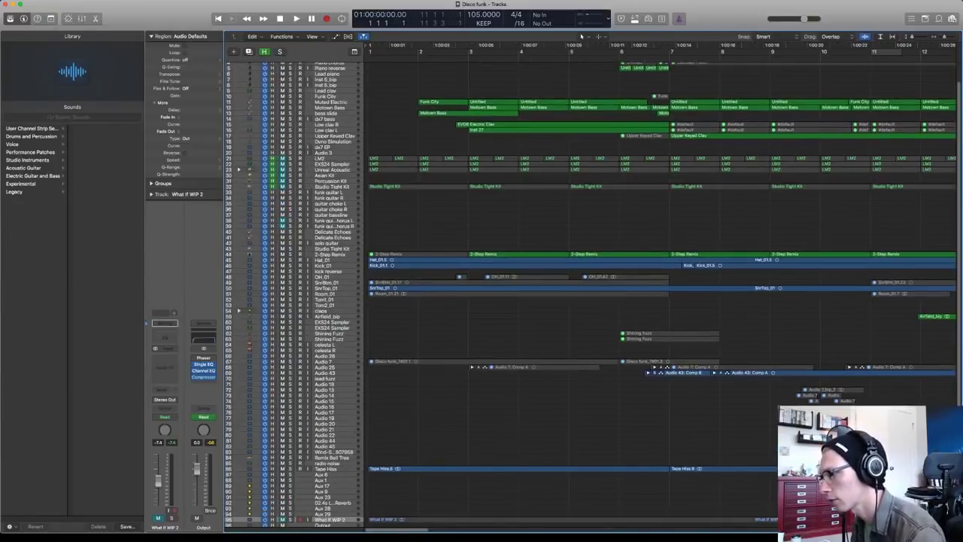
# Solo the tracks from LM2 to Studio Tight Kit, play them briefly and return the playhead to the start
pyautogui.click(289, 186)
pyautogui.click(289, 158)
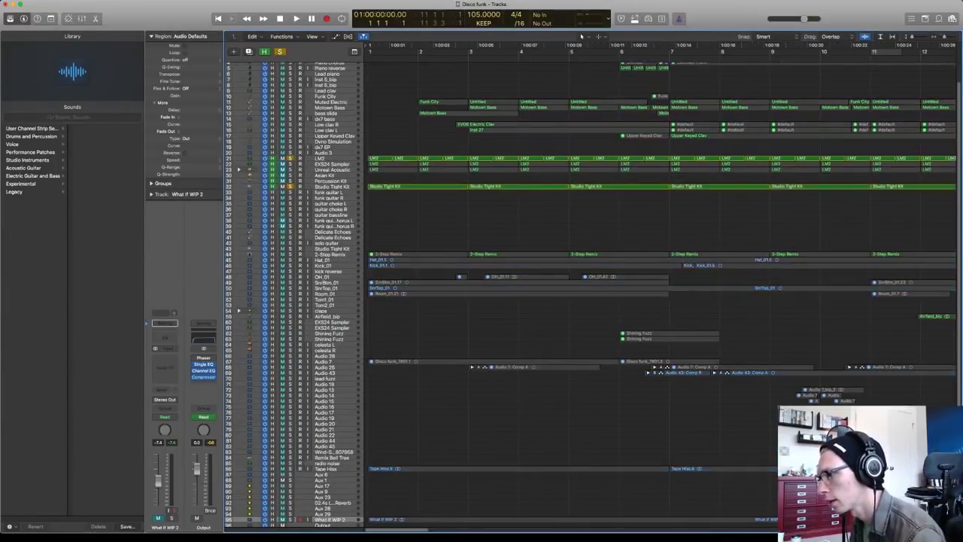
pyautogui.moveTo(290, 159); pyautogui.dragTo(290, 181)
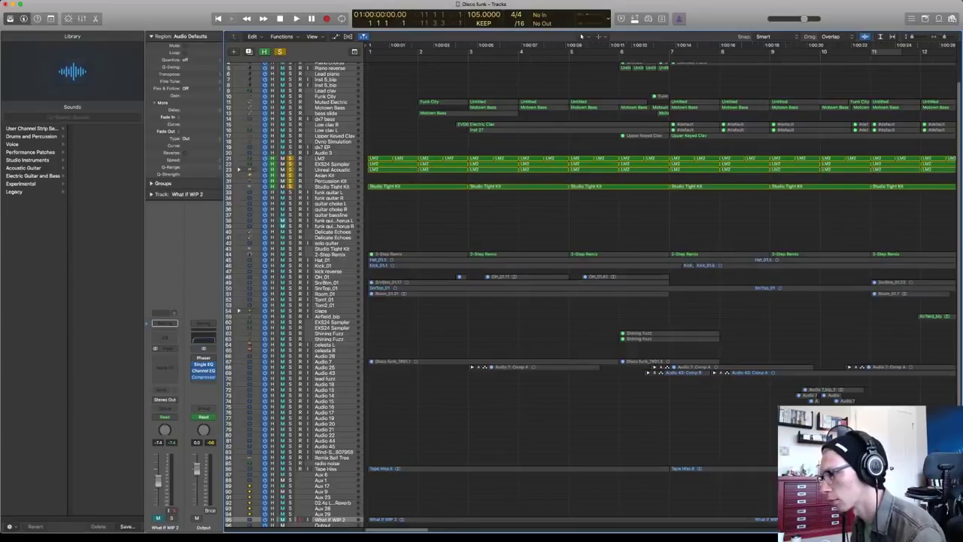
pyautogui.press('space')
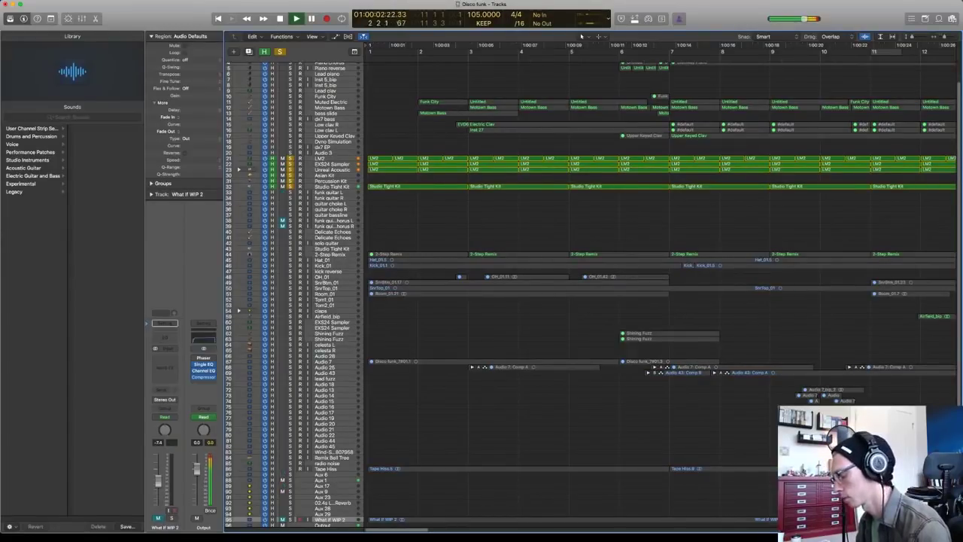
pyautogui.press('space')
pyautogui.press('Return')
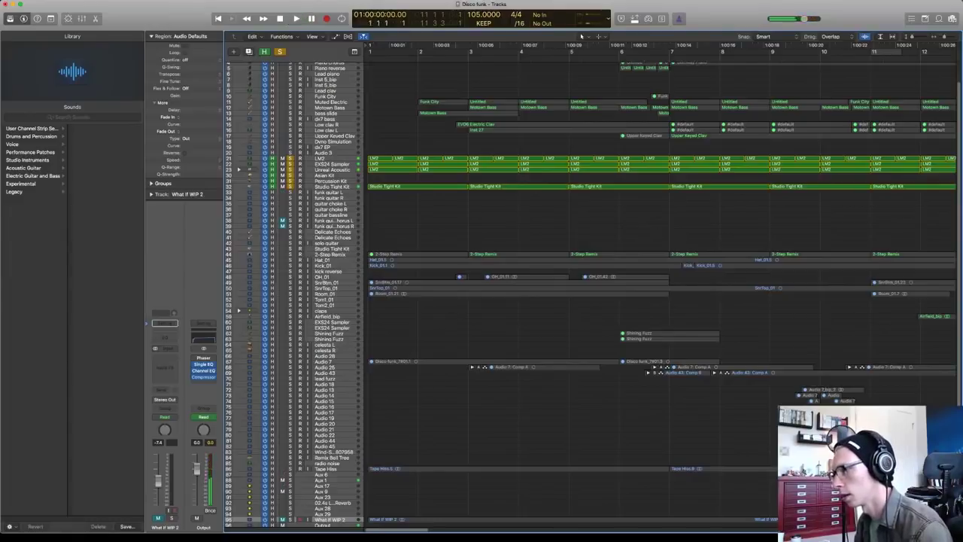
# Unsolo the tracks from LM2 to Studio Tight Kit and conceal the hidden tracks again
pyautogui.moveTo(290, 158); pyautogui.dragTo(290, 187)
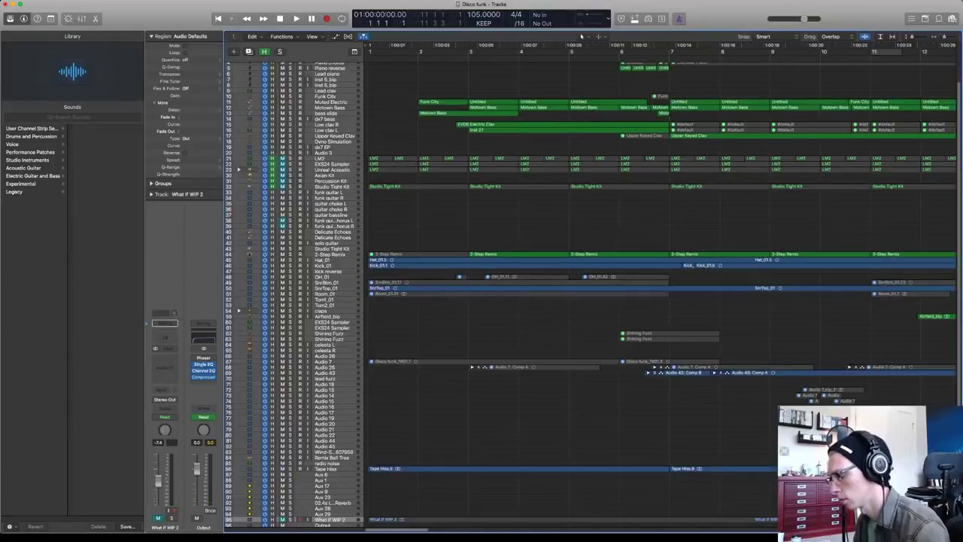
pyautogui.press('h')
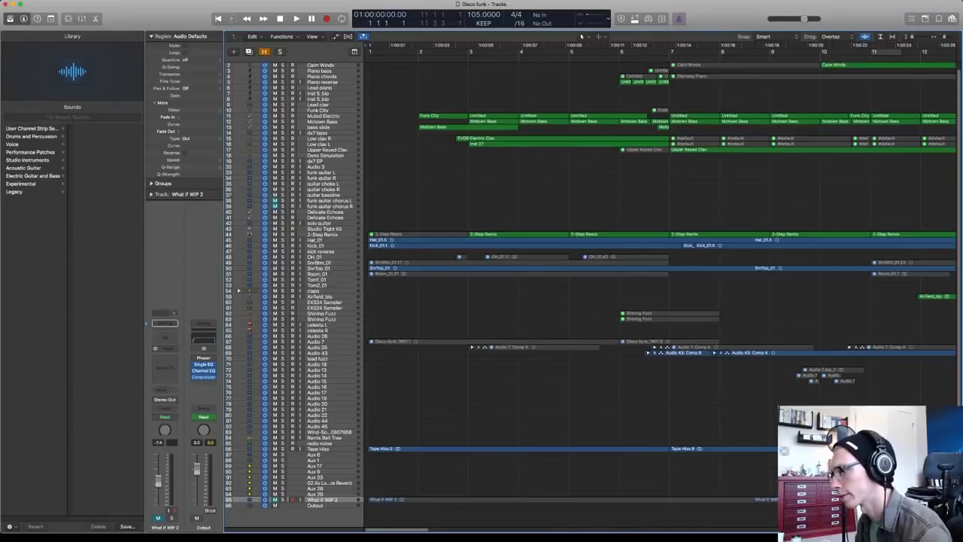
# Solo the drum tracks from 2-Step Remix to Room_01 and look along their regions in the early bars
pyautogui.press('s')
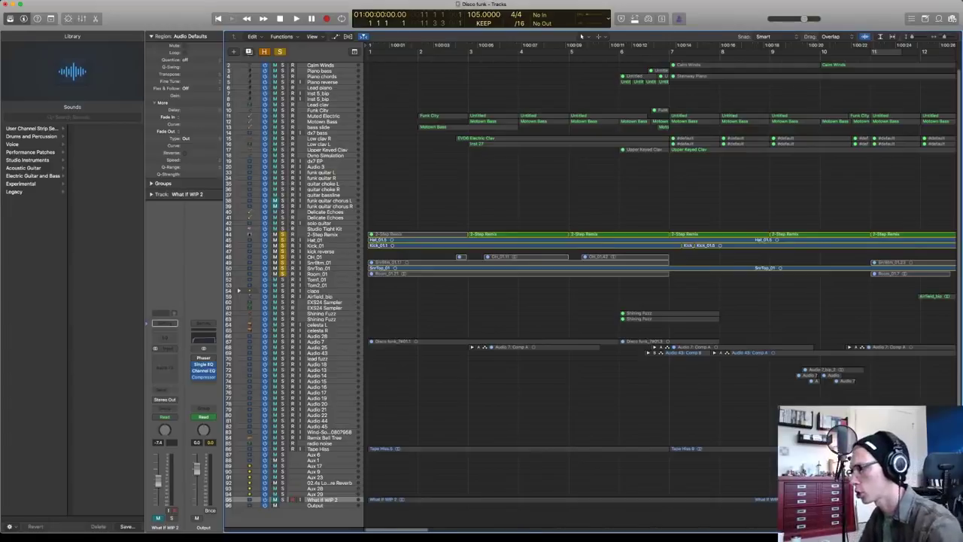
pyautogui.hscroll(10, 659, 286)
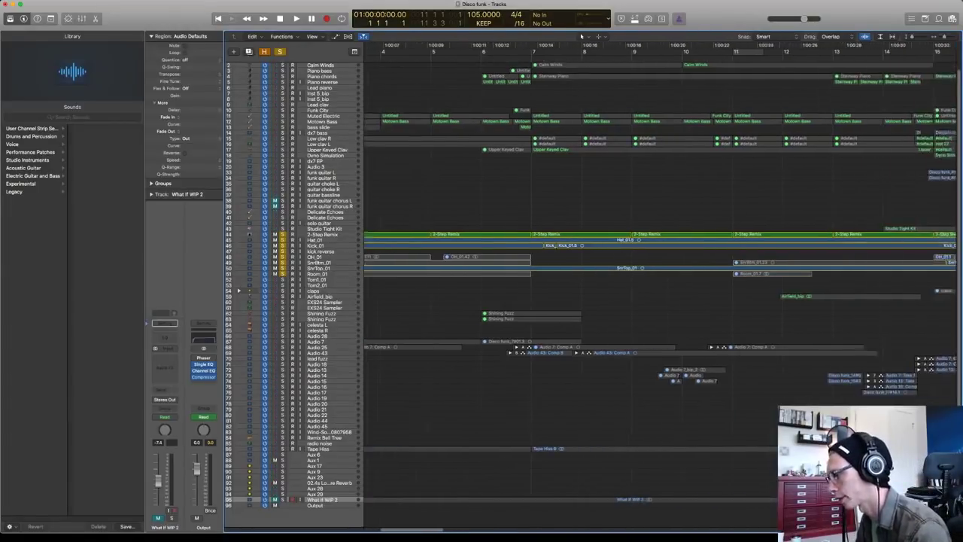
pyautogui.hscroll(-10, 582, 36)
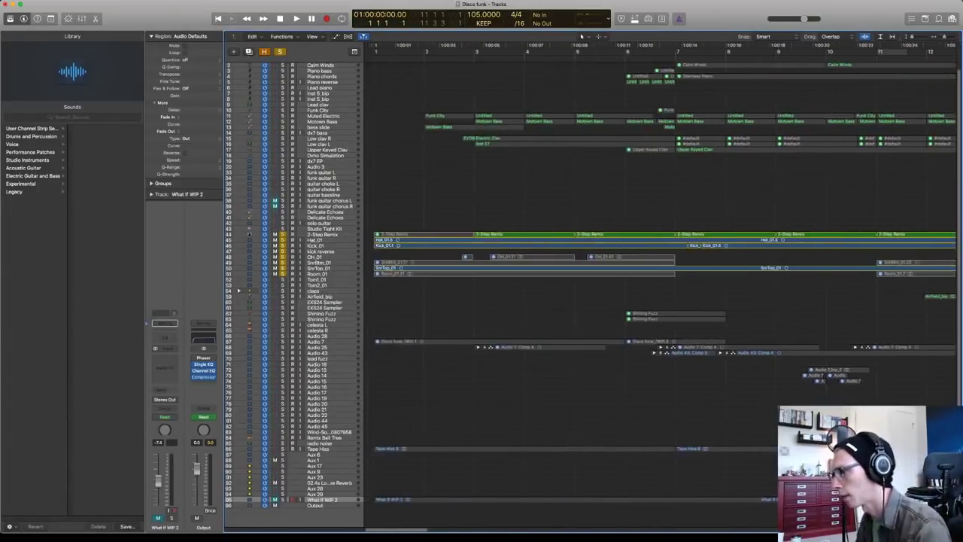
pyautogui.hscroll(12, 581, 36)
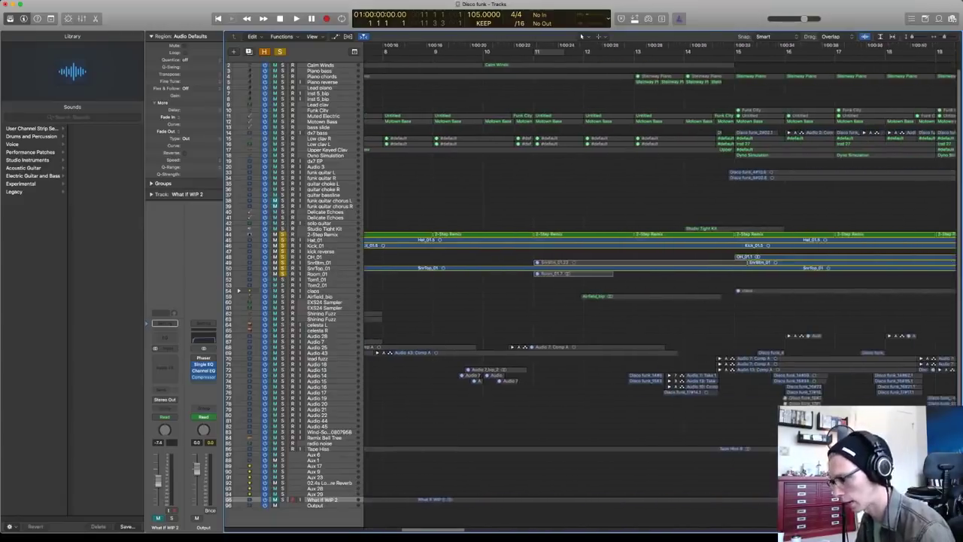
# Look along the soloed drum tracks' regions to about bar 43 and return the view to bar 1
pyautogui.hscroll(4, 581, 36)
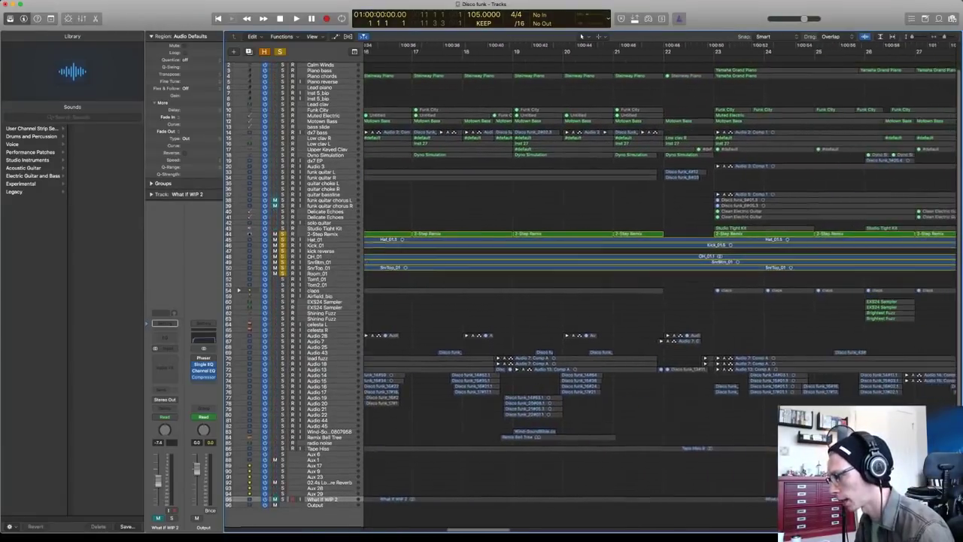
pyautogui.hscroll(8, 582, 36)
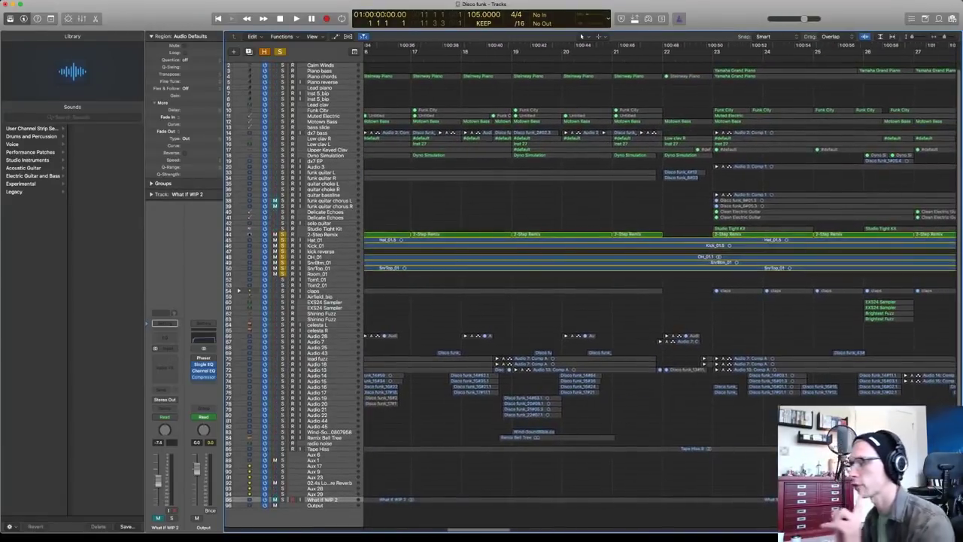
pyautogui.hscroll(5, 581, 36)
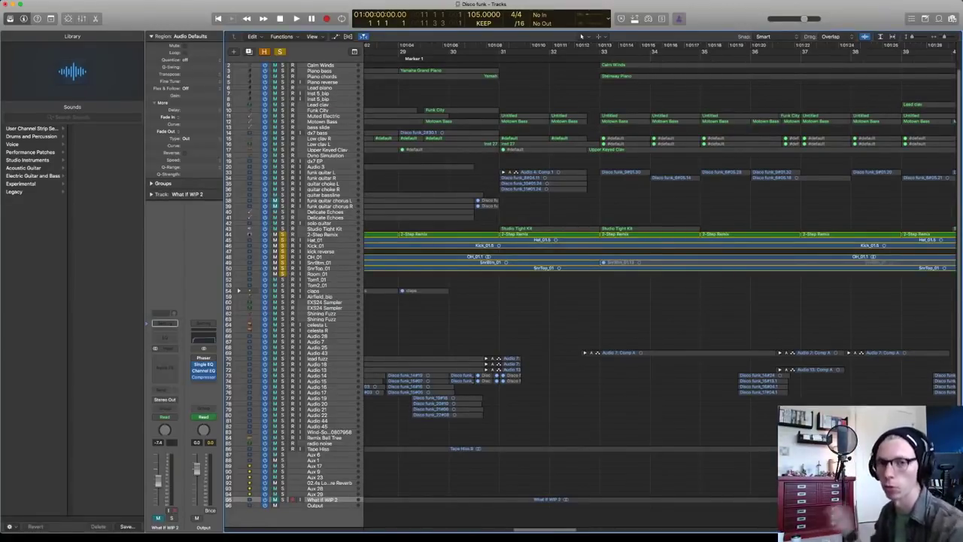
pyautogui.hscroll(8, 660, 271)
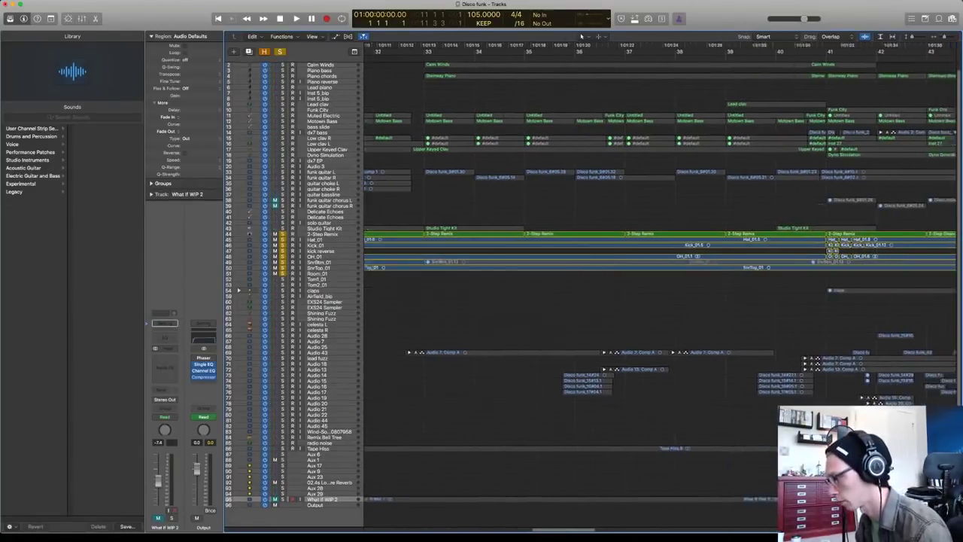
pyautogui.hscroll(-15, 581, 36)
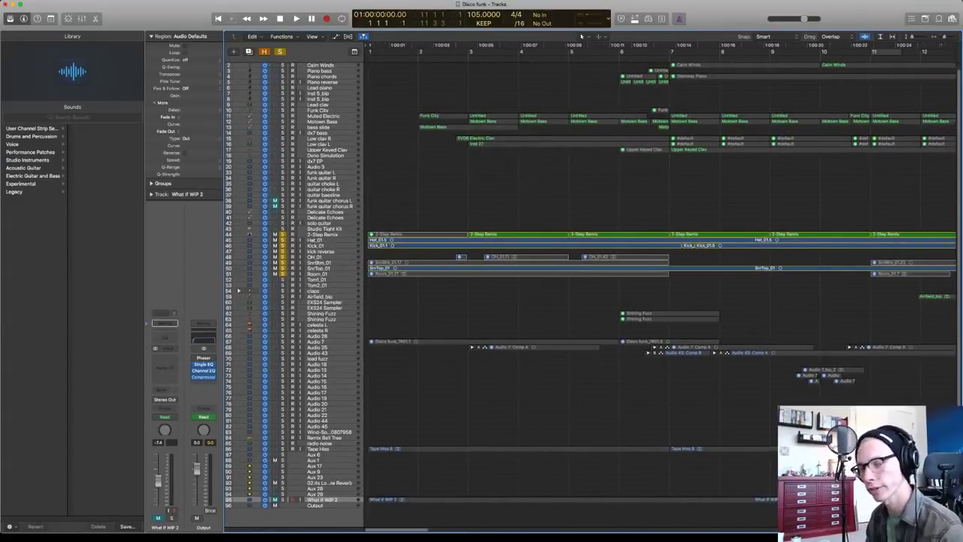
# Play the soloed drum tracks from the start of the project
pyautogui.press('space')
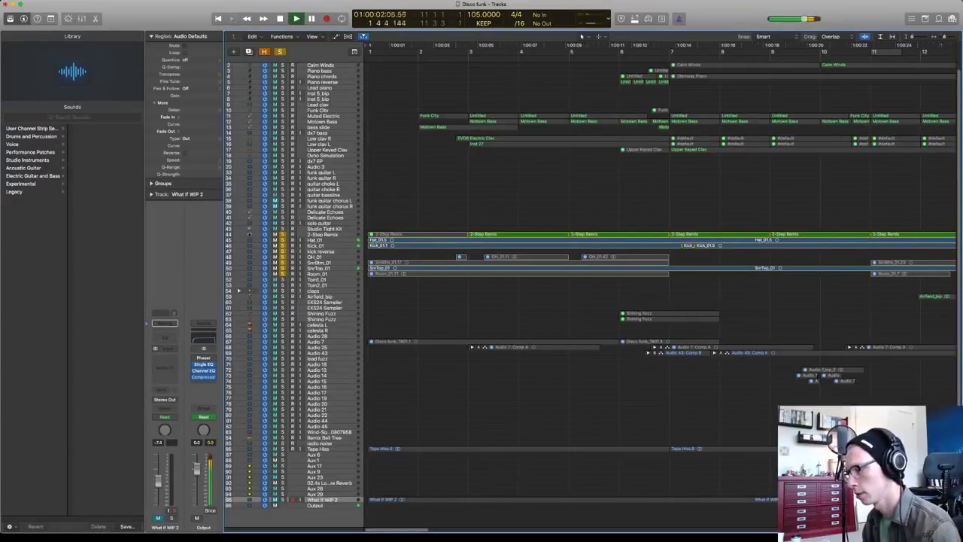
pyautogui.press('space')
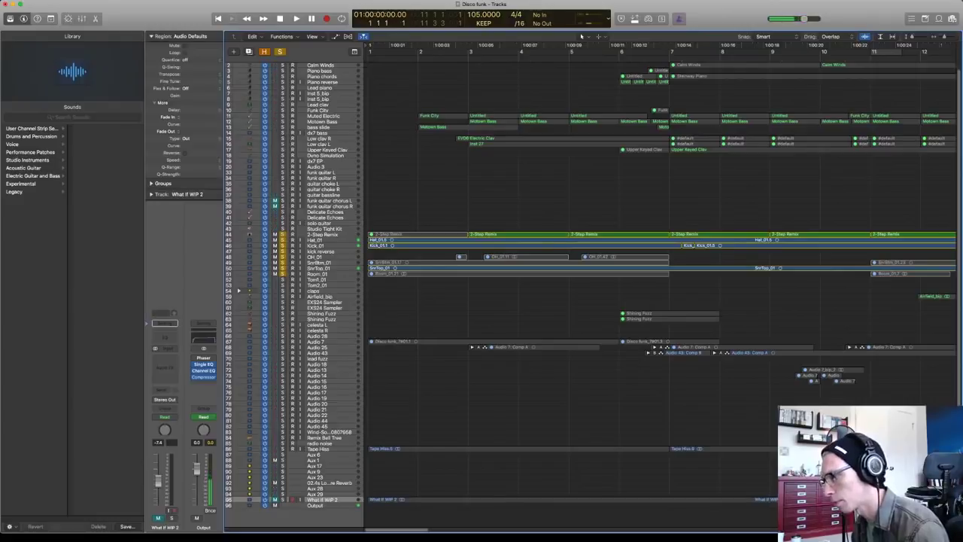
pyautogui.press('space')
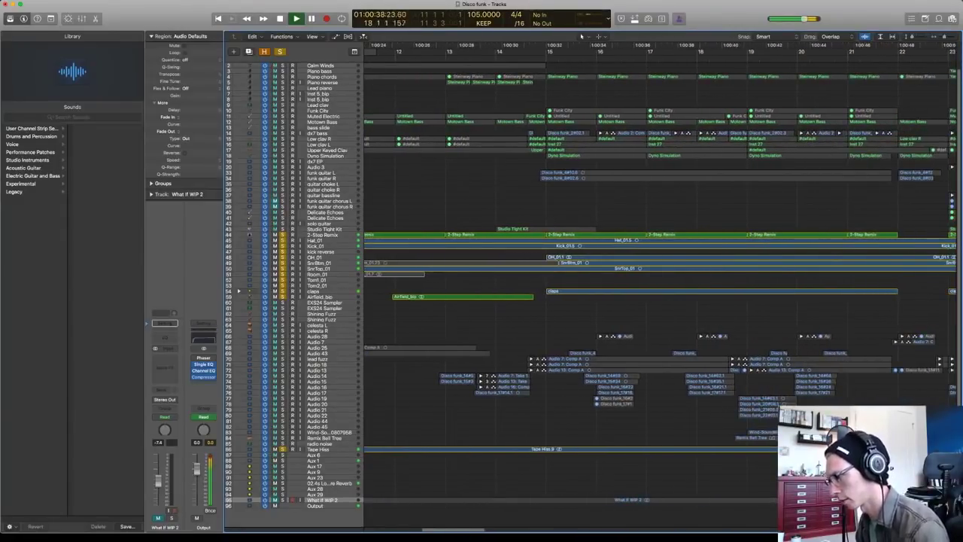
# Enlarge the track heights until the waveforms are readable, with the drum tracks from Studio Tight Kit to Airfield_bip in view
pyautogui.press('super+Down')
pyautogui.press('super+Down')
pyautogui.press('super+Down')
pyautogui.press('super+Down')
pyautogui.press('super+Down')
pyautogui.press('super+Down')
pyautogui.press('super+Down')
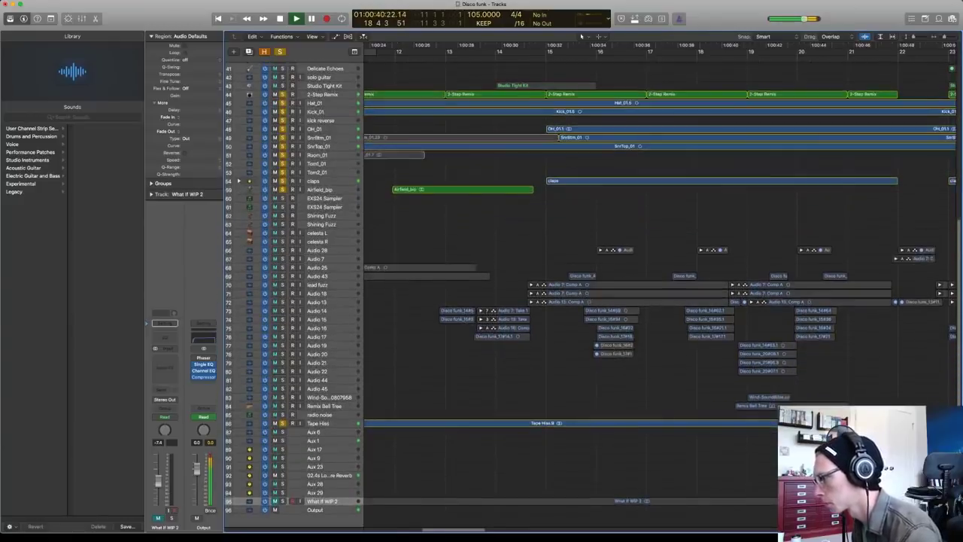
pyautogui.scroll(8, 659, 293)
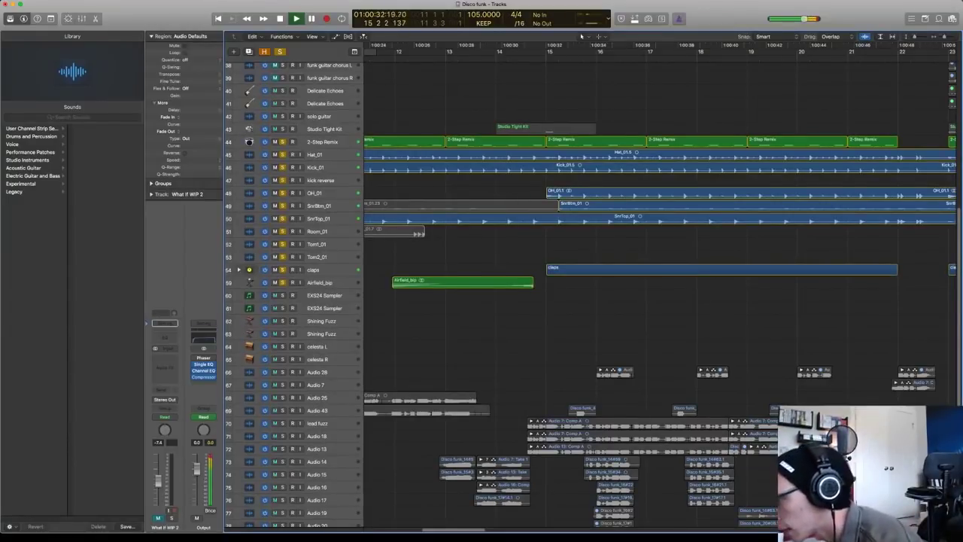
# Expand the claps stack to view its audio tracks during playback, collapse it again and stop playback
pyautogui.click(238, 269)
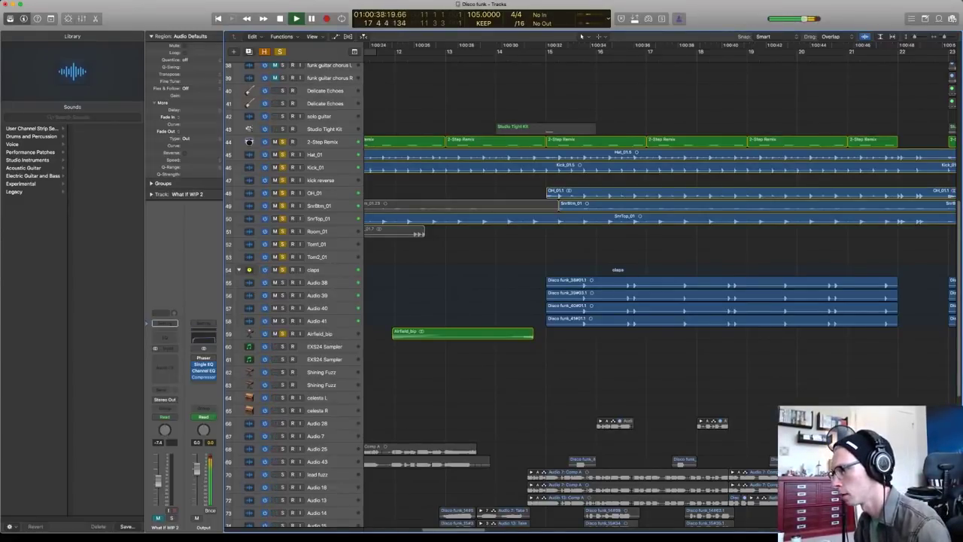
pyautogui.hotkey('ctrl', 'Up')
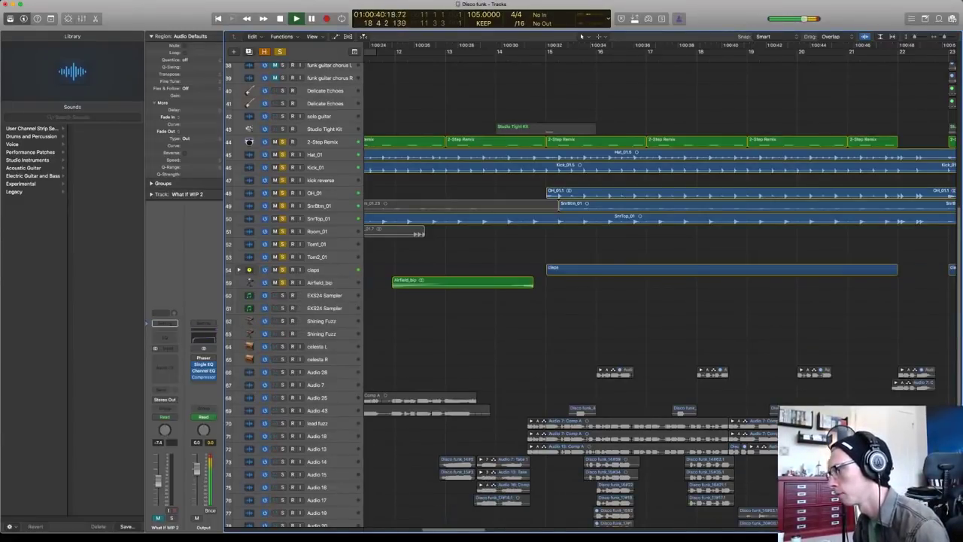
pyautogui.press('space')
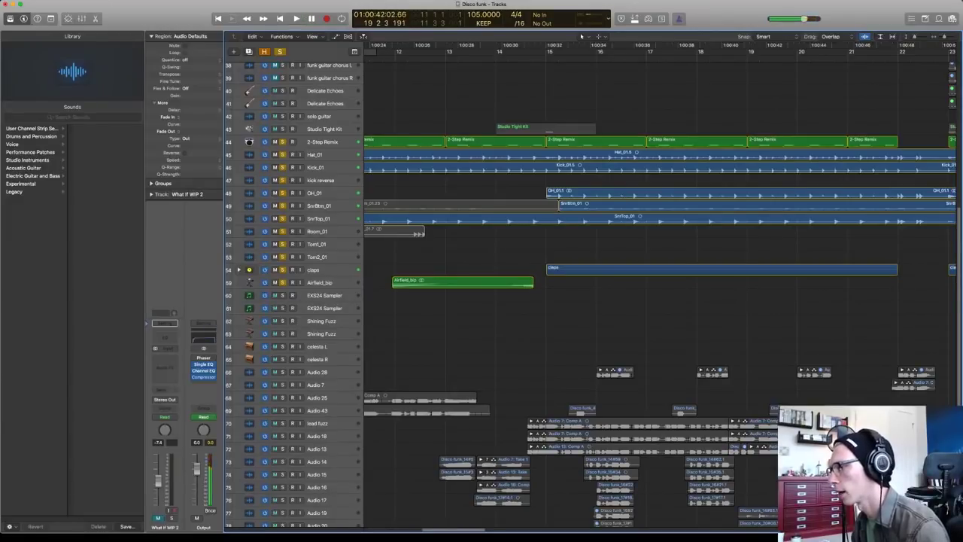
# Solo Studio Tight Kit with the other drum tracks and play the section from bar 14
pyautogui.click(282, 128)
pyautogui.press('space')
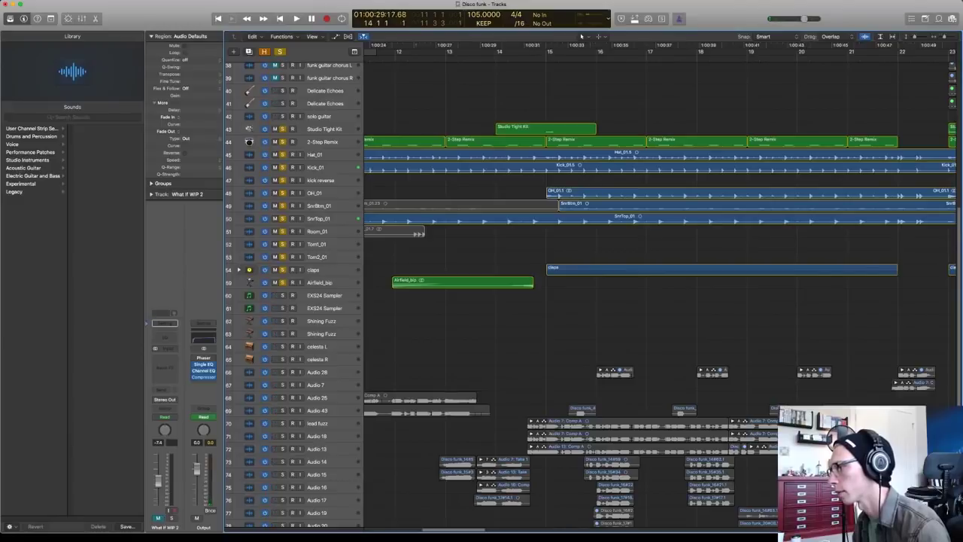
pyautogui.press('.')
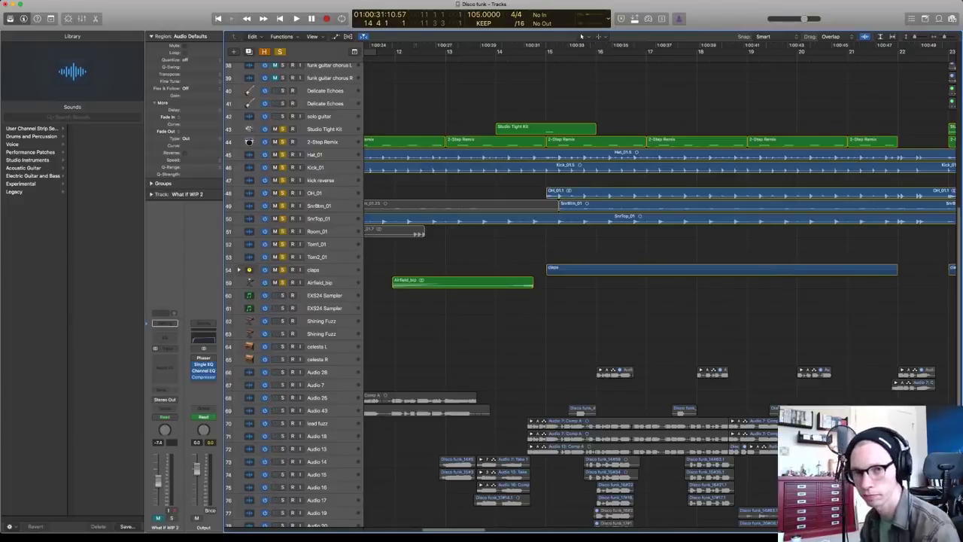
pyautogui.press('space')
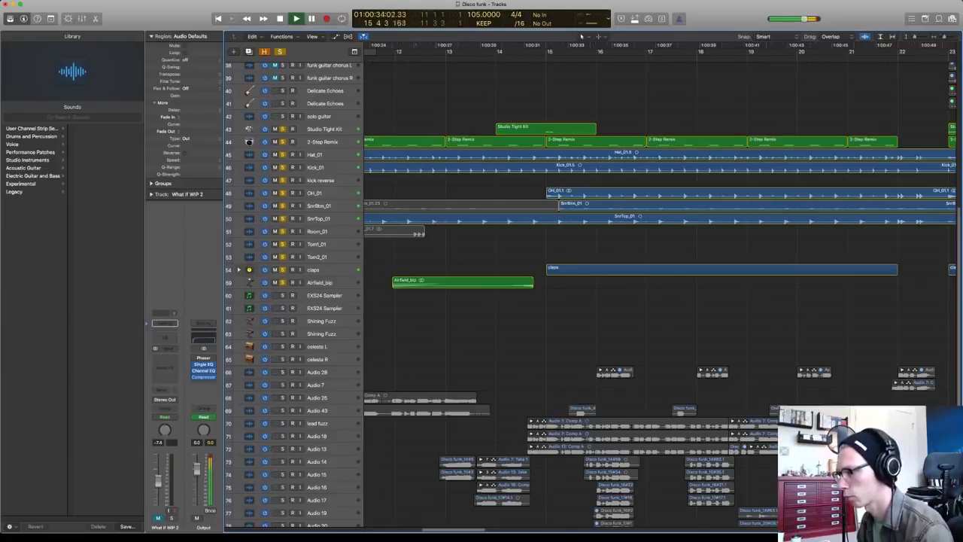
# Replay the section from about bar 14 with Studio Tight Kit unsoloed, stop playback and solo the track again
pyautogui.press(',')
pyautogui.press(',')
pyautogui.click(283, 128)
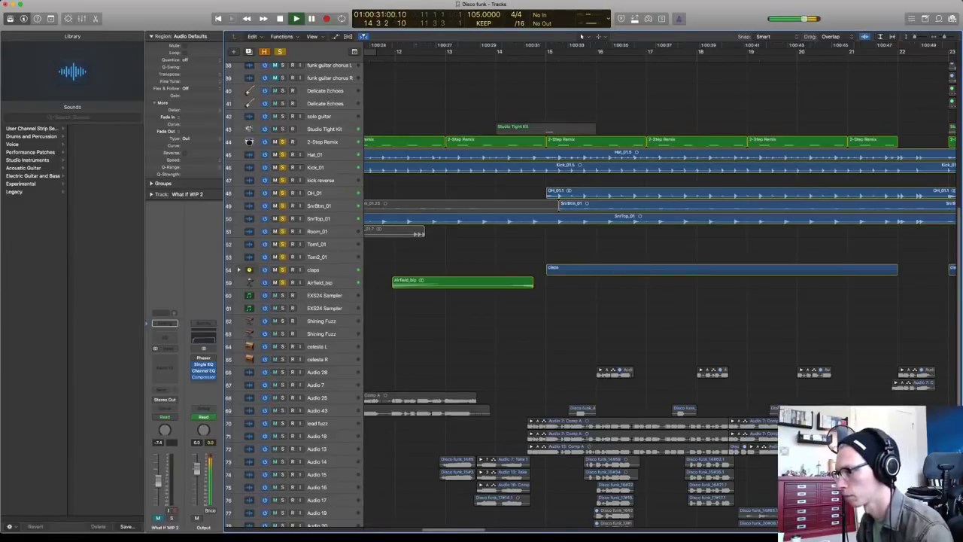
pyautogui.press('space')
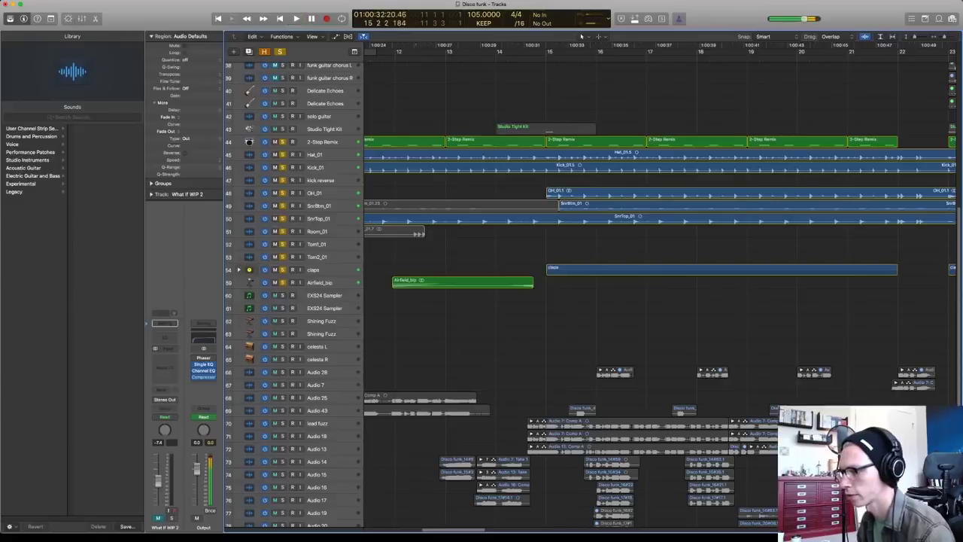
pyautogui.hotkey('ctrl', 'm')
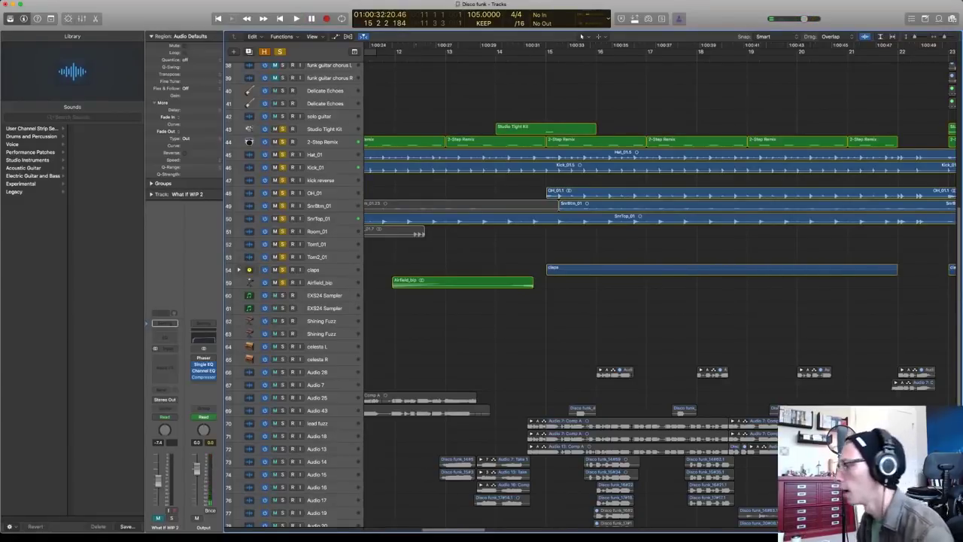
# Look over the soloed drum regions in the earlier bars and play briefly on from bar 15
pyautogui.scroll(3, 660, 286)
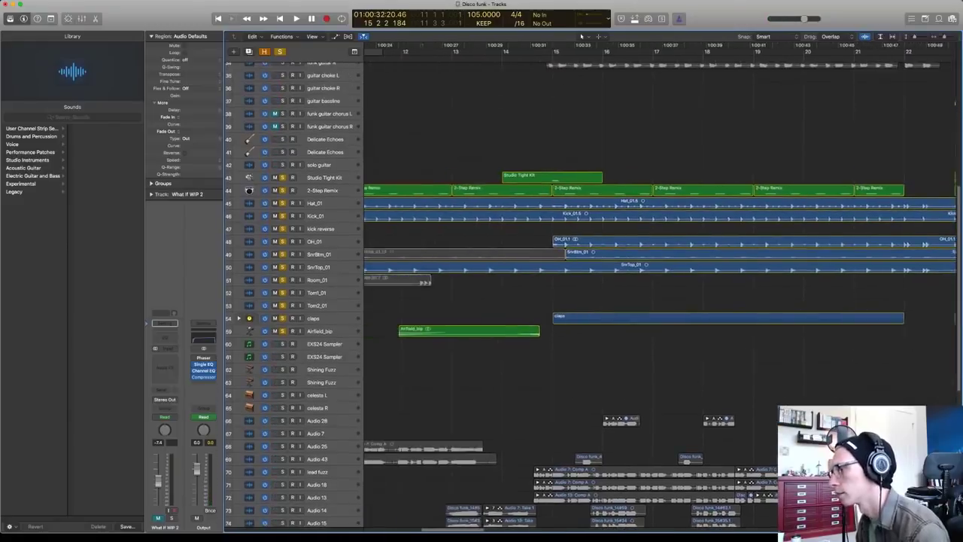
pyautogui.hscroll(-5, 660, 285)
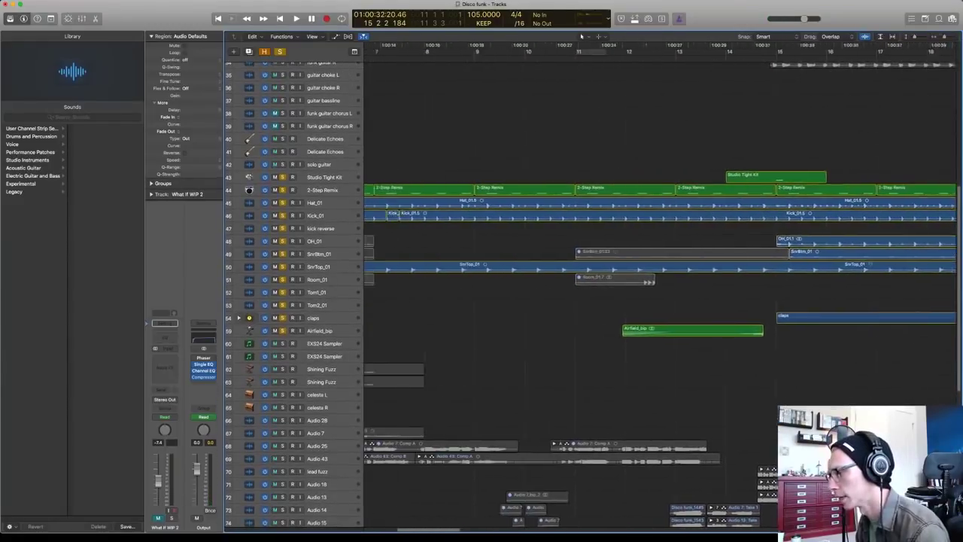
pyautogui.press('space')
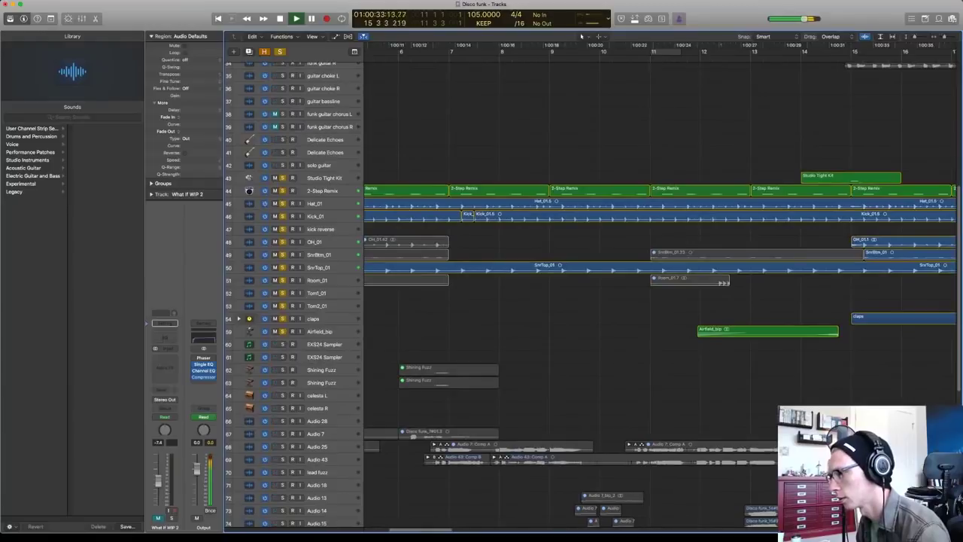
pyautogui.press('space')
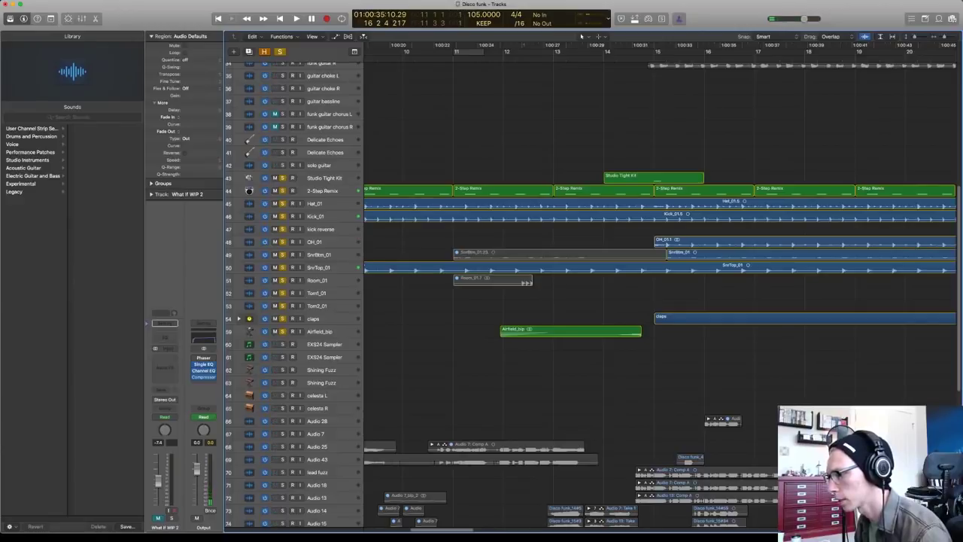
# Select the Kick_01 track, play the soloed drums briefly from the start and return the playhead to bar 1
pyautogui.click(325, 216)
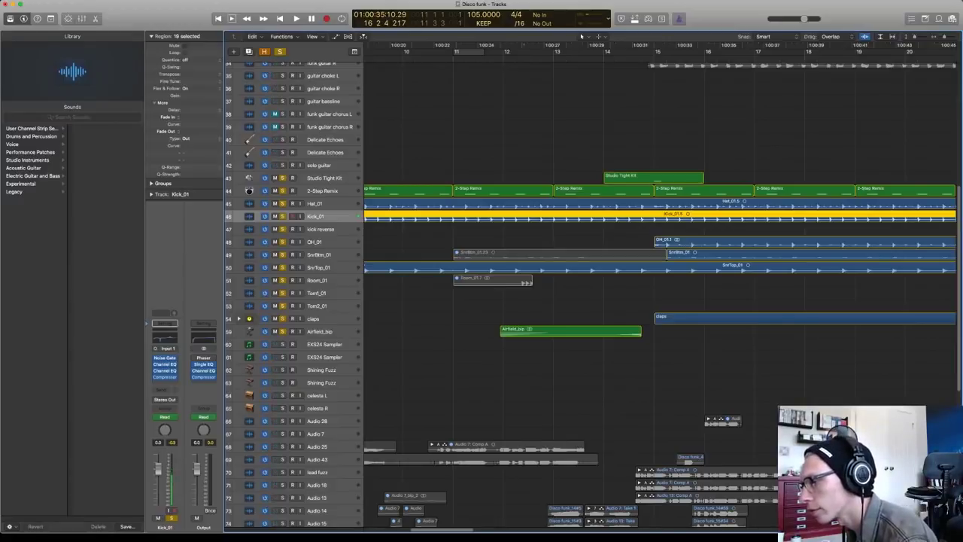
pyautogui.press('Return')
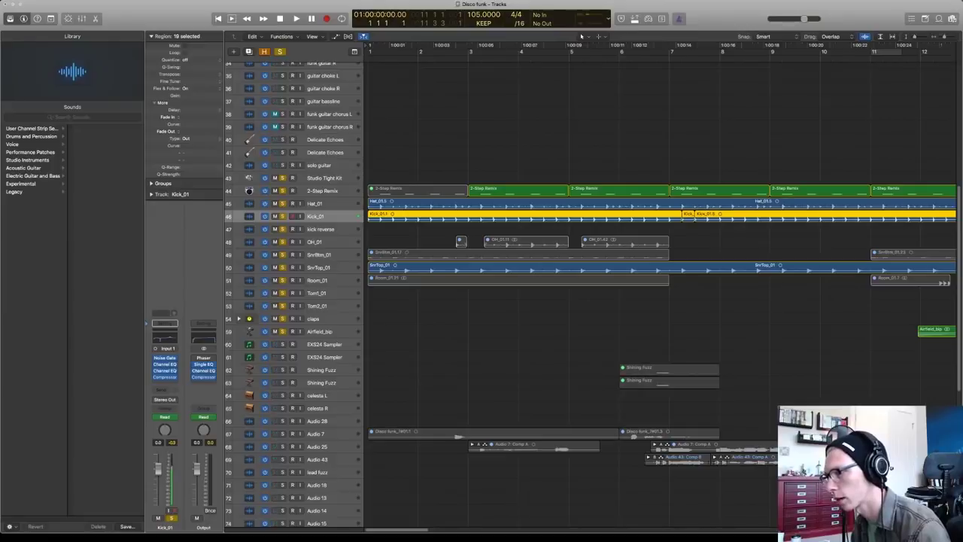
pyautogui.press('space')
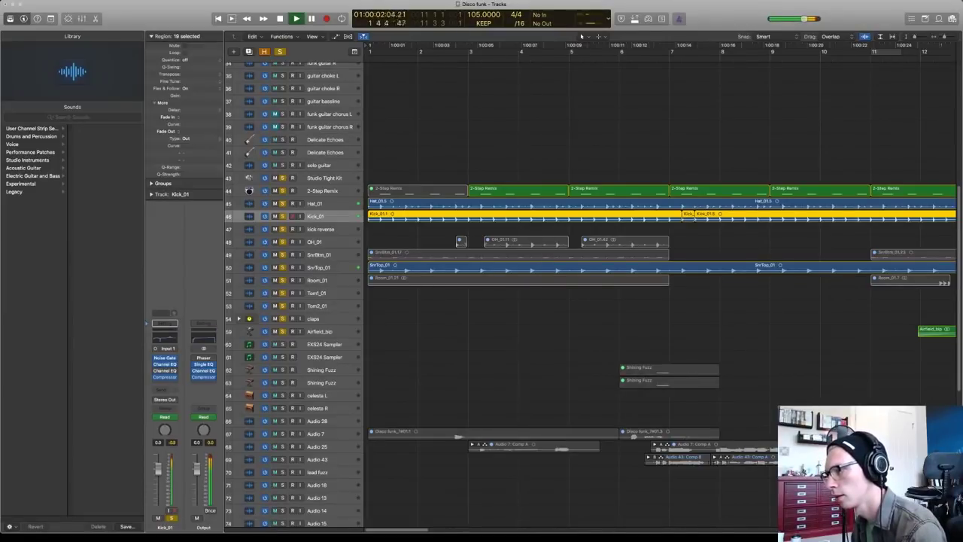
pyautogui.press('space')
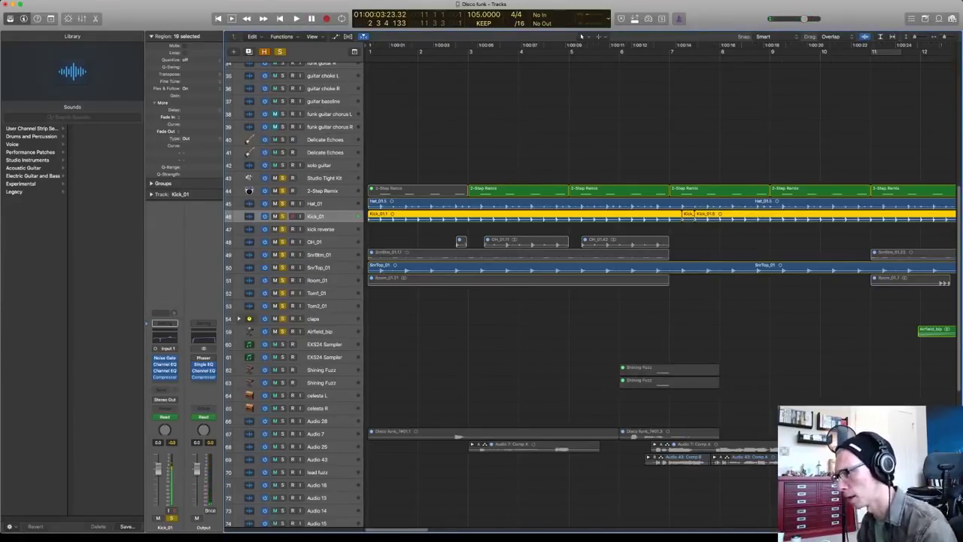
pyautogui.press('Return')
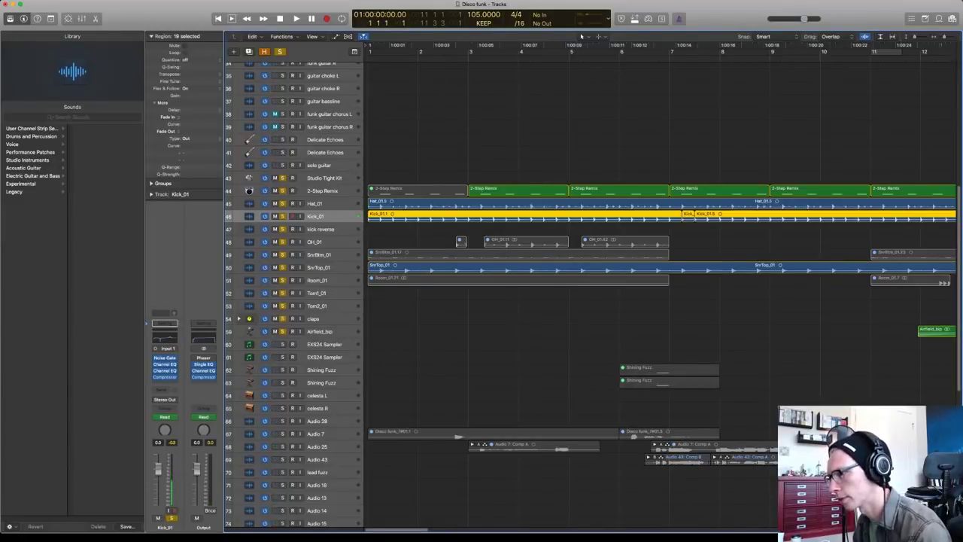
# Unsolo all the drum tracks, solo only Kick_01 and play it from the start
pyautogui.moveTo(283, 178); pyautogui.dragTo(283, 319)
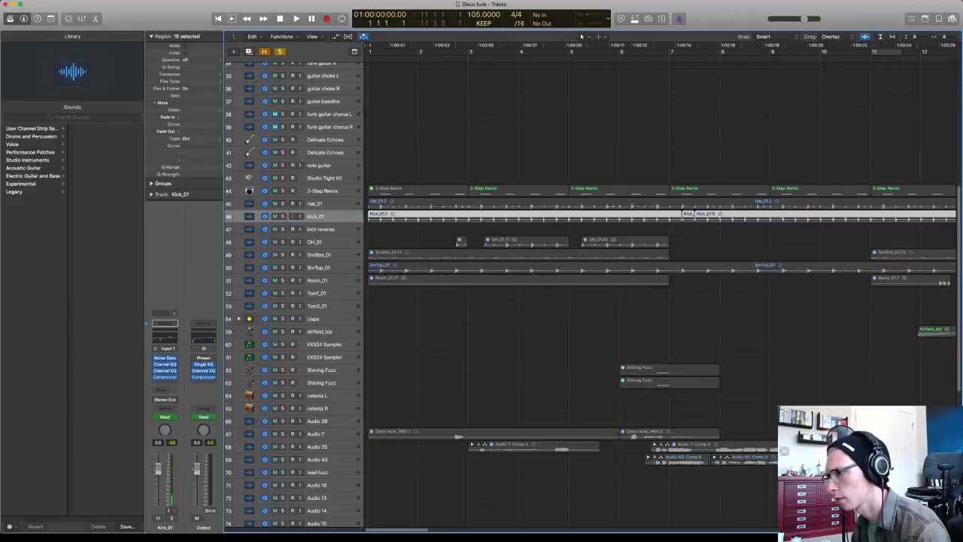
pyautogui.press('s')
pyautogui.press('space')
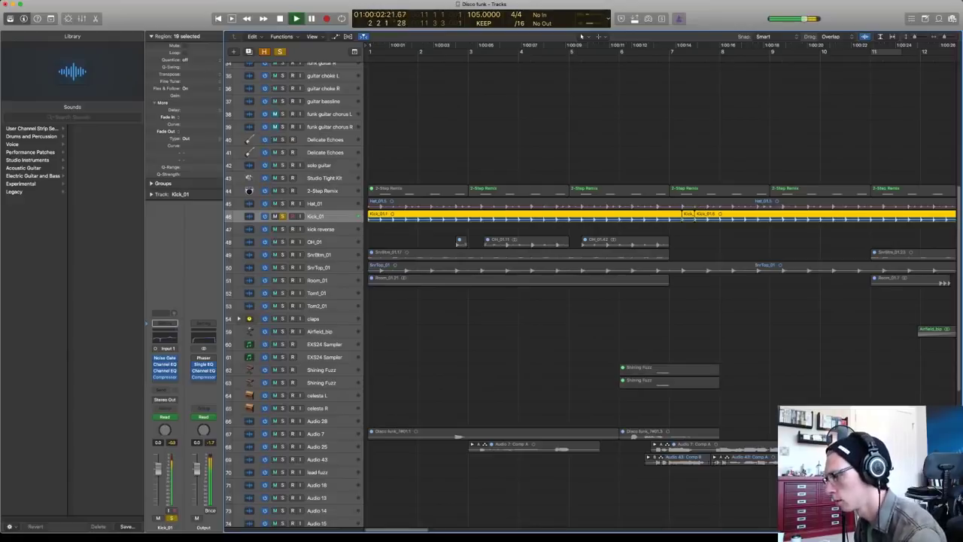
# Solo Hat_01 alongside the kick to hear both, stop playback and return the playhead to the start
pyautogui.click(282, 203)
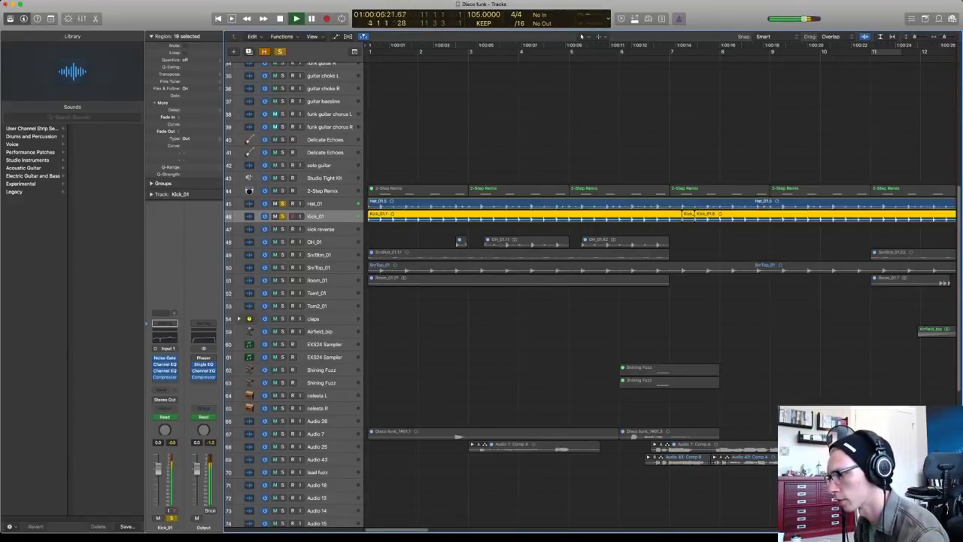
pyautogui.press('space')
pyautogui.press('Return')
# Unsolo Kick_01, select the Hat_01 track and play the hi-hat on its own from the start
pyautogui.press('s')
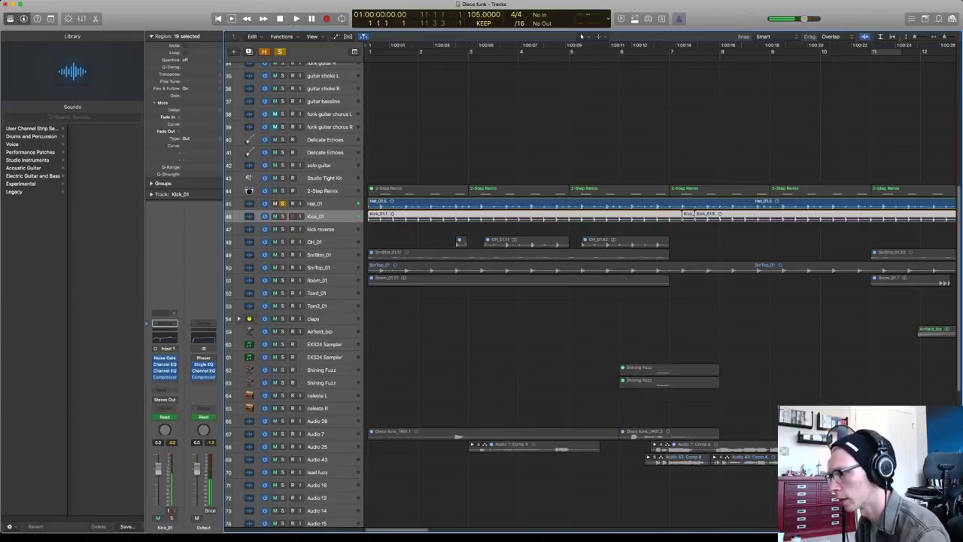
pyautogui.press('Up')
pyautogui.press('space')
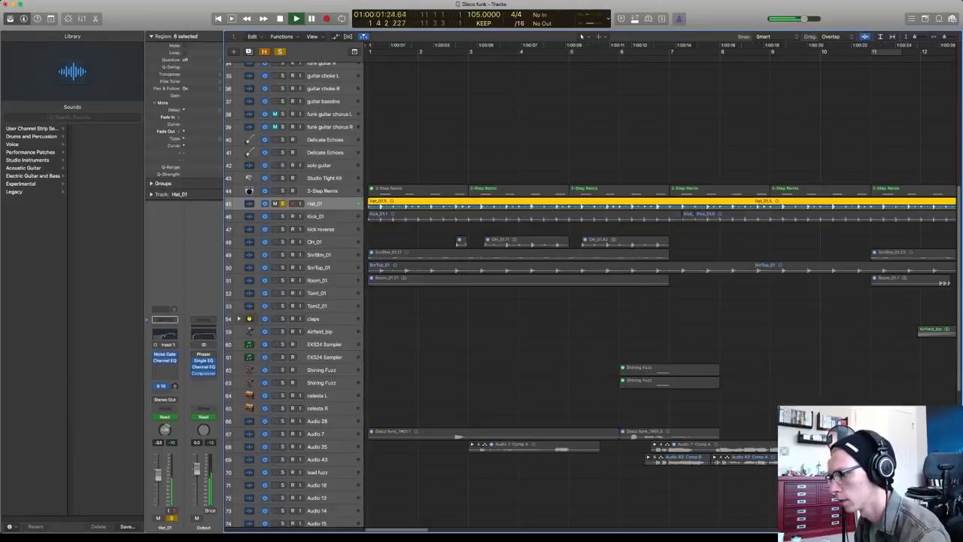
pyautogui.press('space')
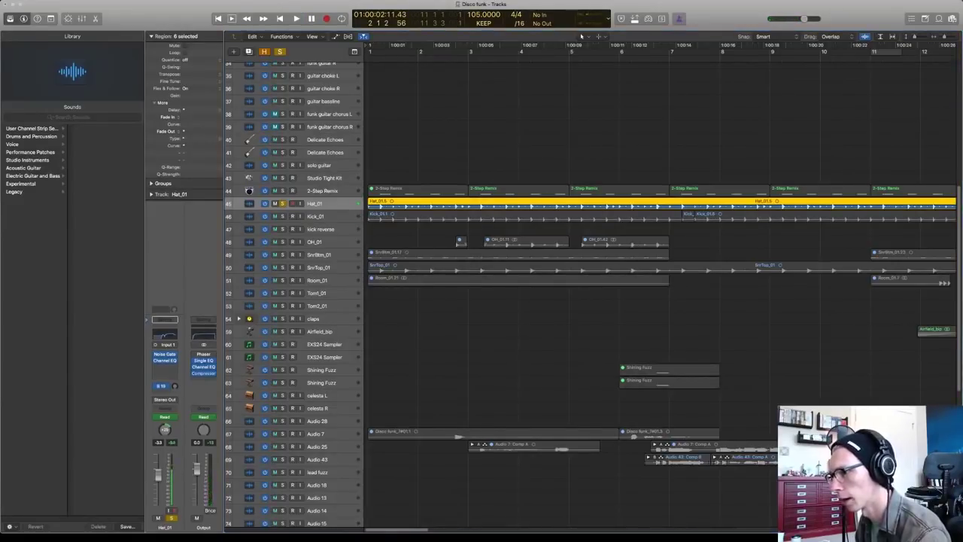
pyautogui.press('space')
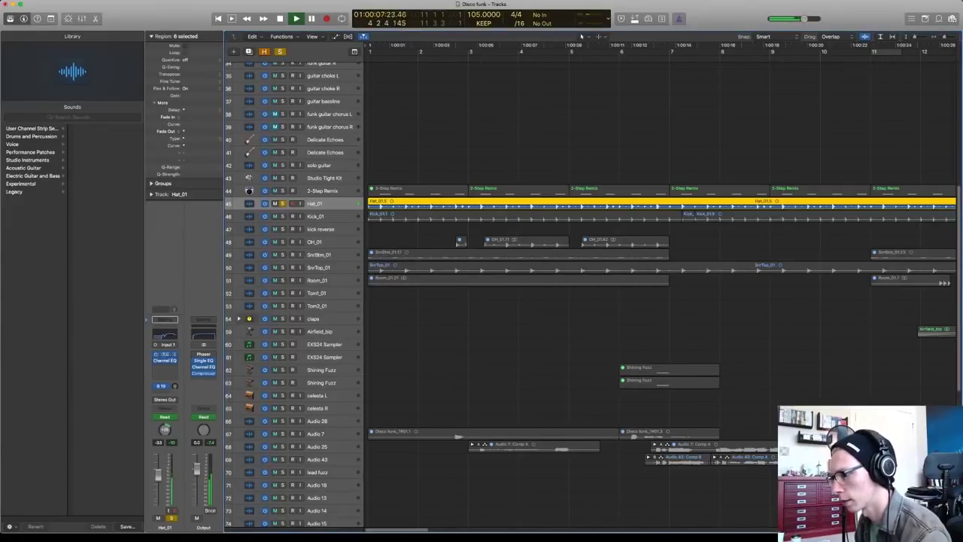
# Stop the hi-hat playback, solo Kick_01 alongside Hat_01 and play the two together from the start
pyautogui.press('space')
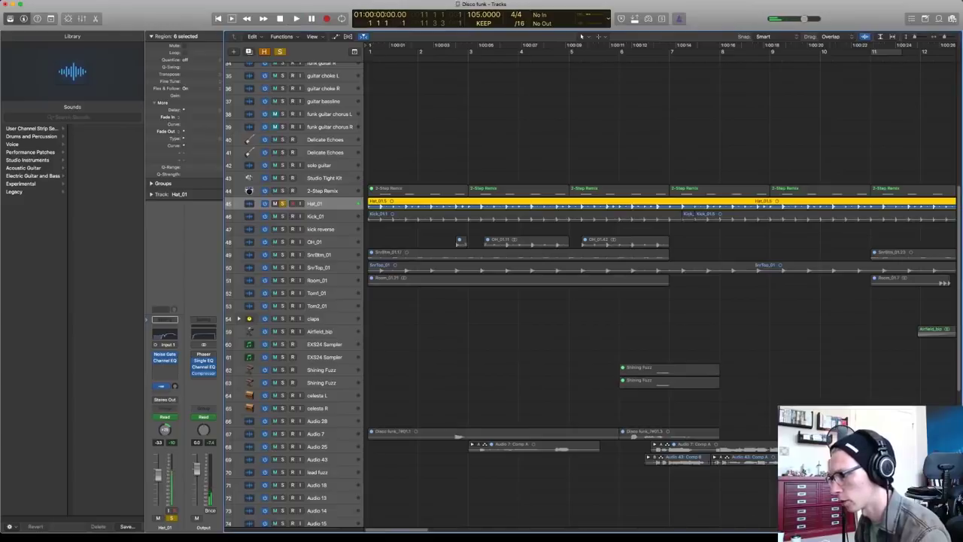
pyautogui.click(282, 216)
pyautogui.press('space')
pyautogui.press('space')
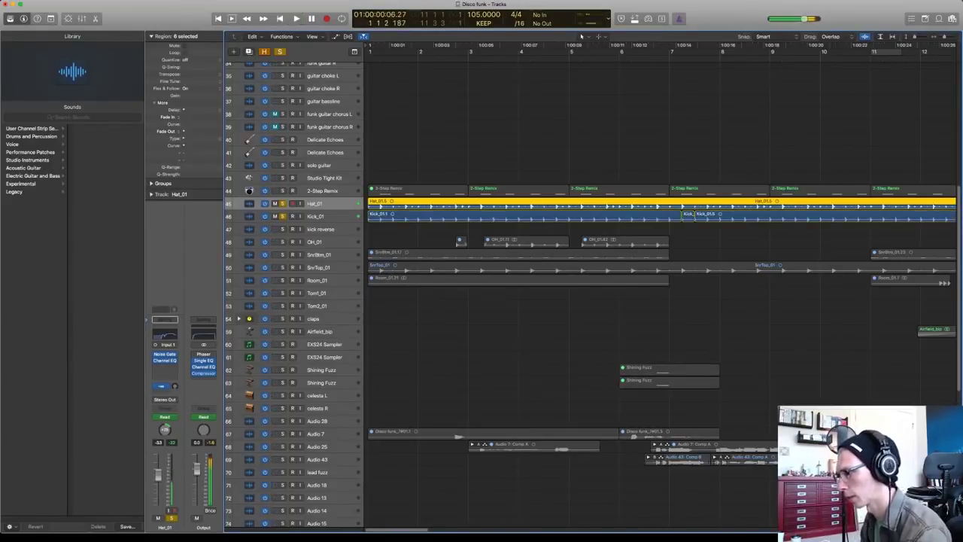
pyautogui.press('space')
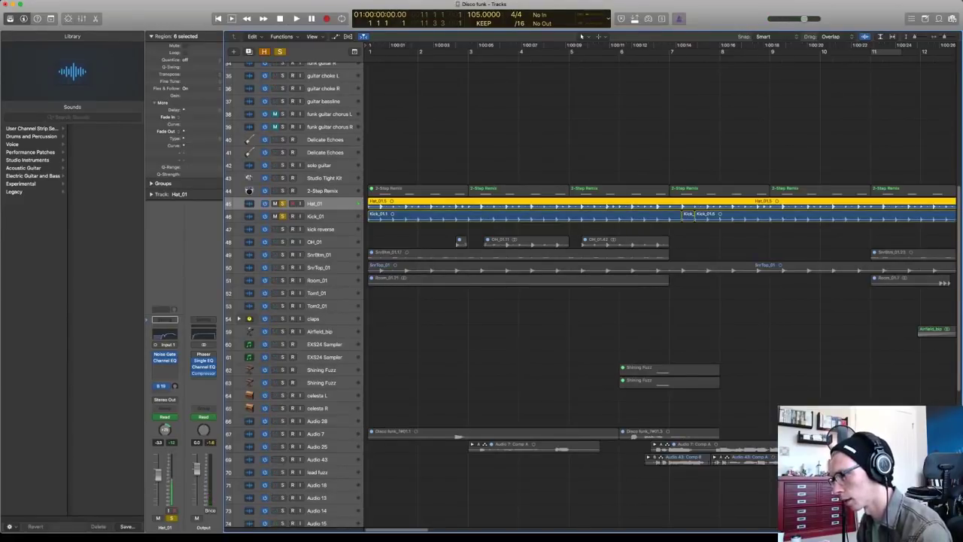
# Add SnrTop_01 and SnrBtm_01 to the solo, play them with the kick and hi-hat, and return the playhead to the start
pyautogui.click(283, 254)
pyautogui.click(282, 254)
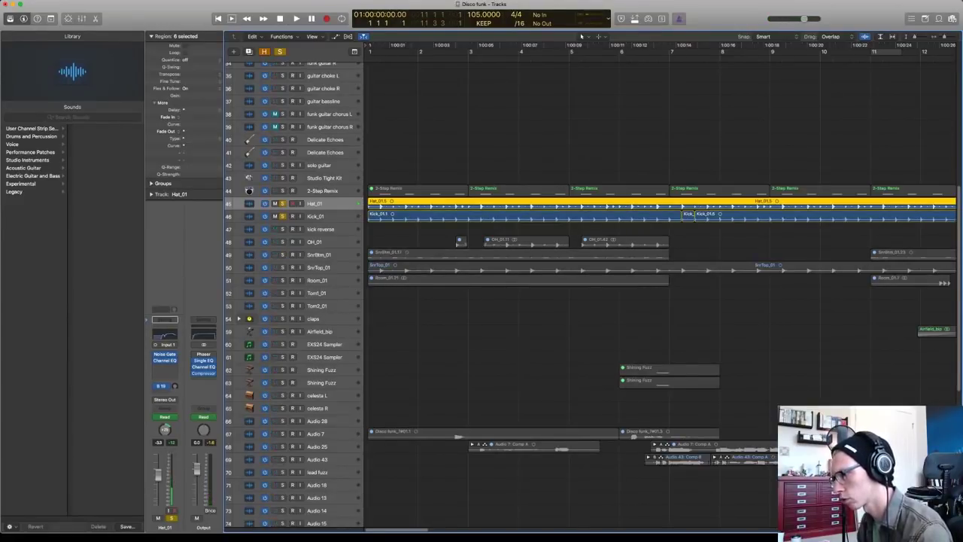
pyautogui.press('s')
pyautogui.press('space')
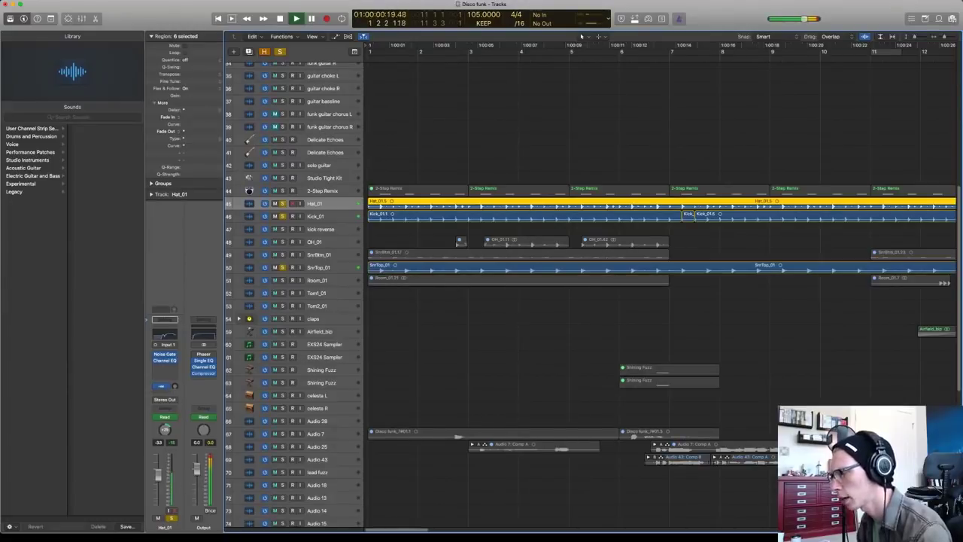
pyautogui.click(282, 254)
pyautogui.hscroll(10, 660, 294)
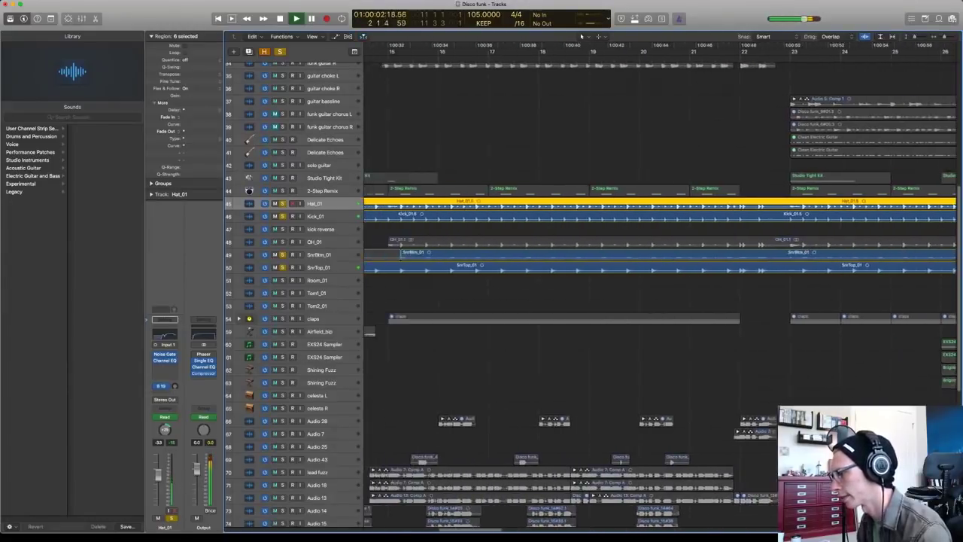
pyautogui.hscroll(-10, 660, 293)
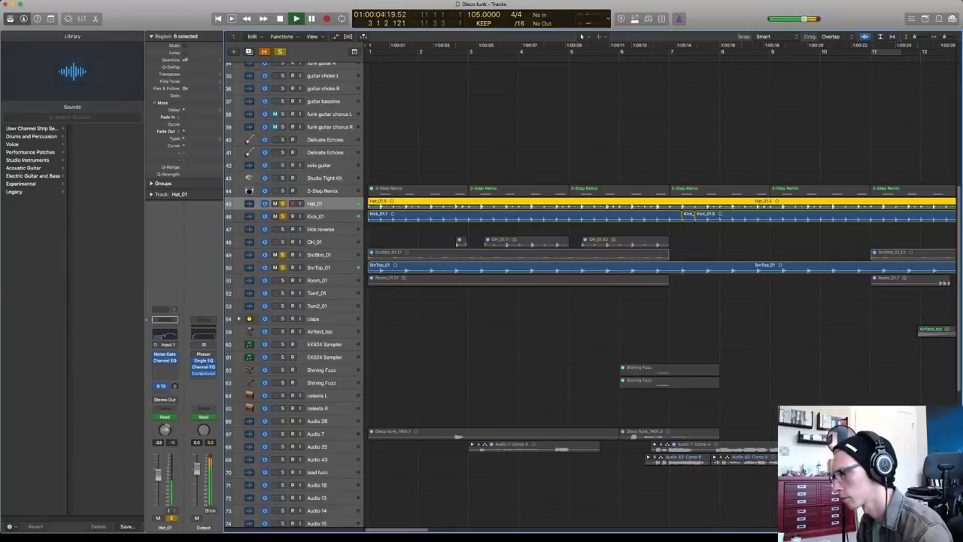
pyautogui.press('space')
pyautogui.press('Return')
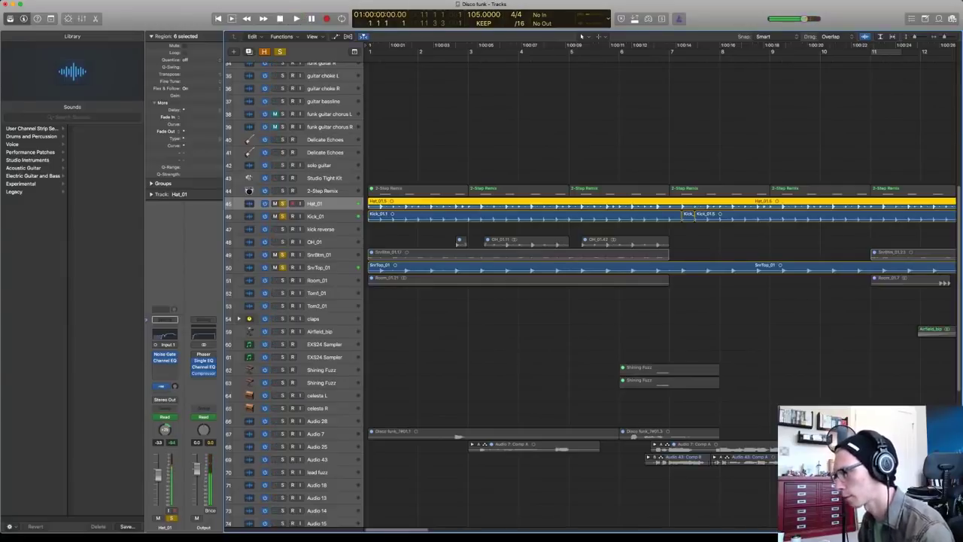
# Select the SnrTop_01 track and play the soloed kick, hi-hat and snares twice from the start, returning the playhead to bar 1
pyautogui.click(319, 267)
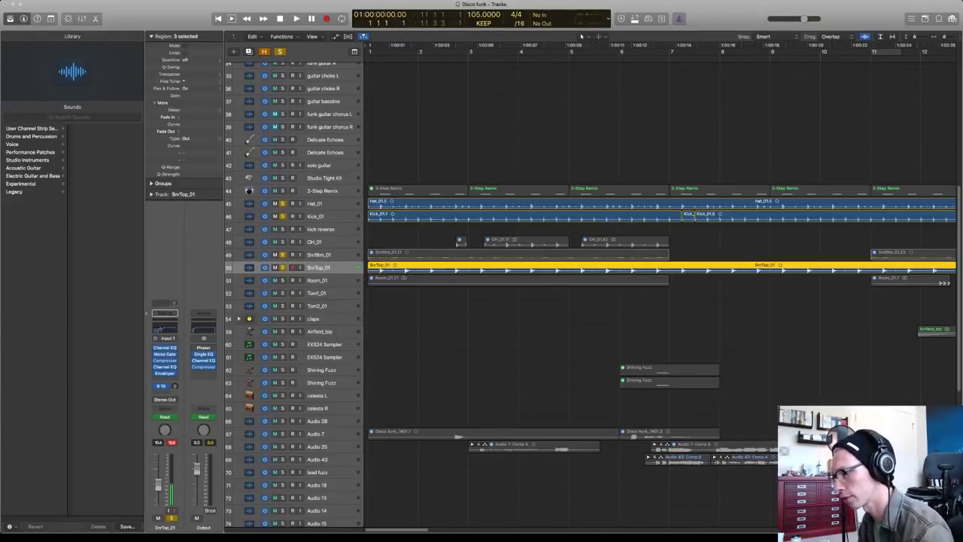
pyautogui.press('space')
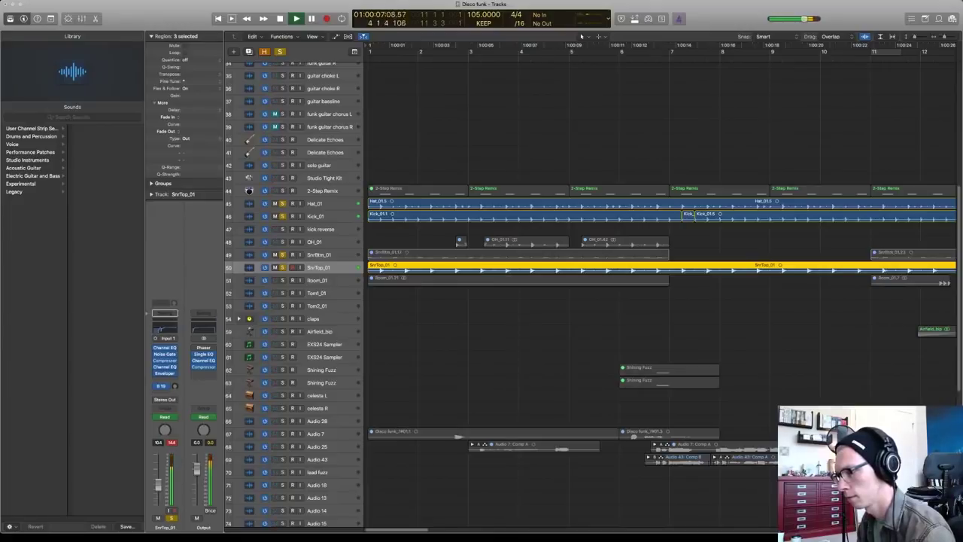
pyautogui.press('space')
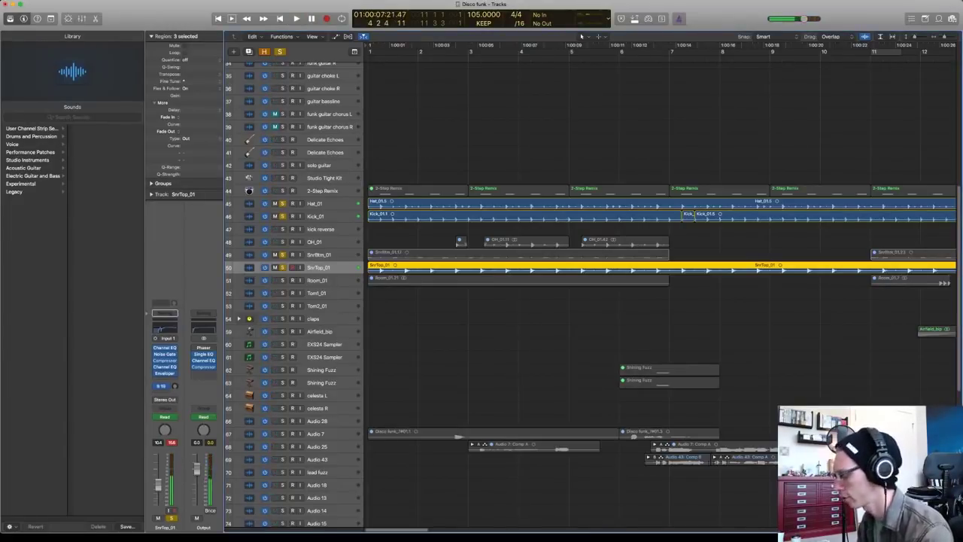
pyautogui.press('Return')
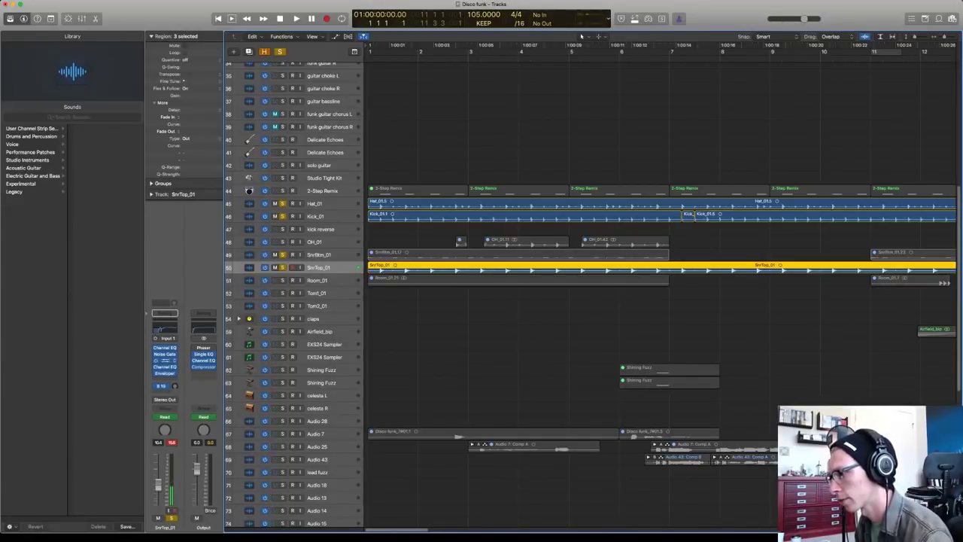
pyautogui.press('space')
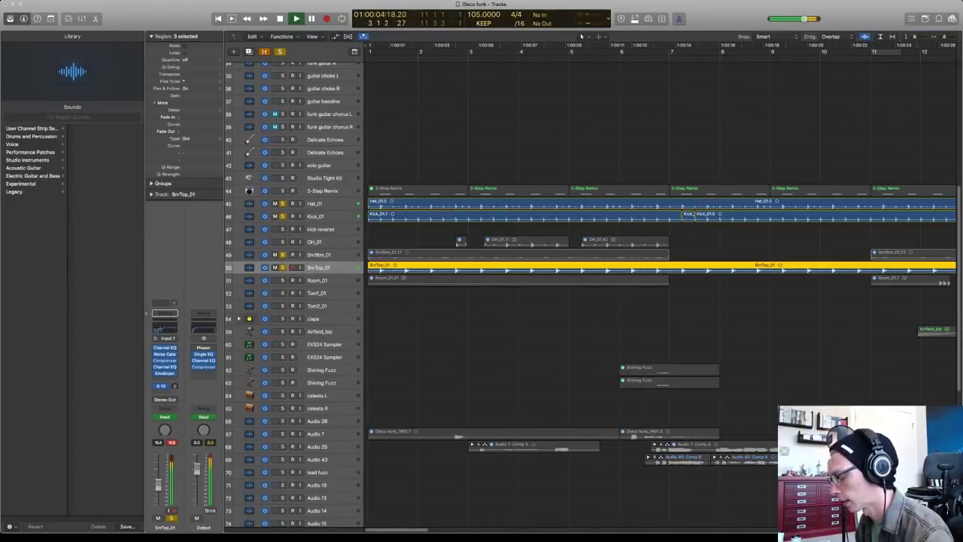
pyautogui.press('space')
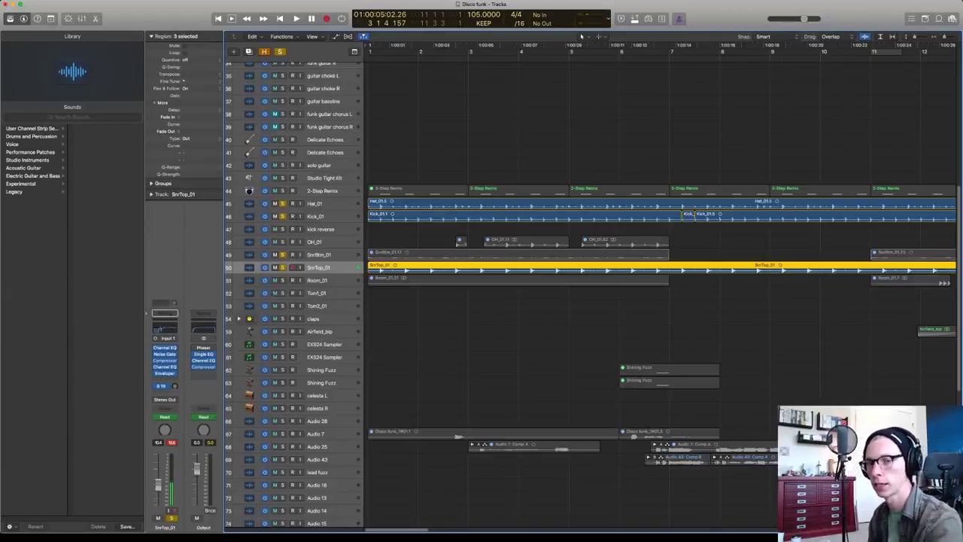
pyautogui.press('Return')
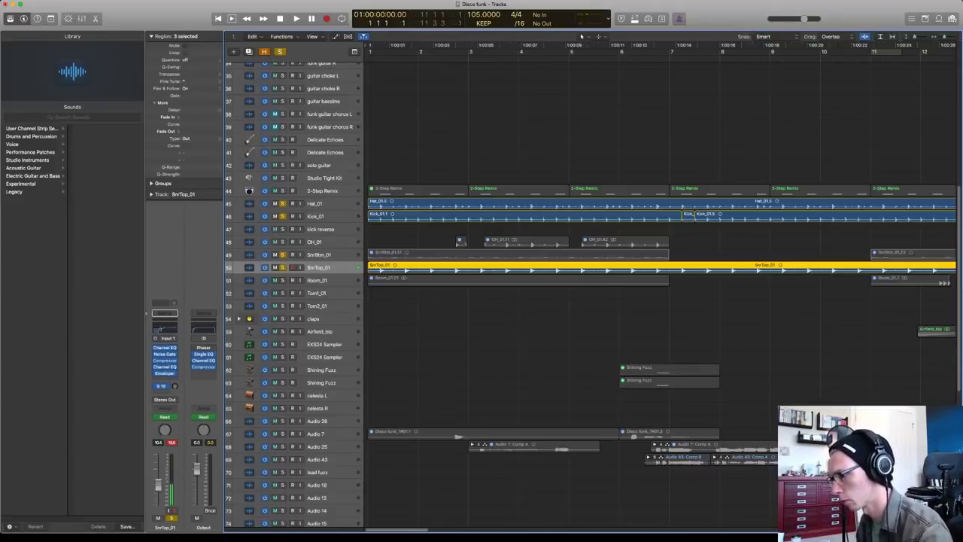
# Unsolo the kick, hi-hat and snare tracks, select the Tape Hiss track and clear its solo as well
pyautogui.moveTo(282, 267); pyautogui.dragTo(282, 204)
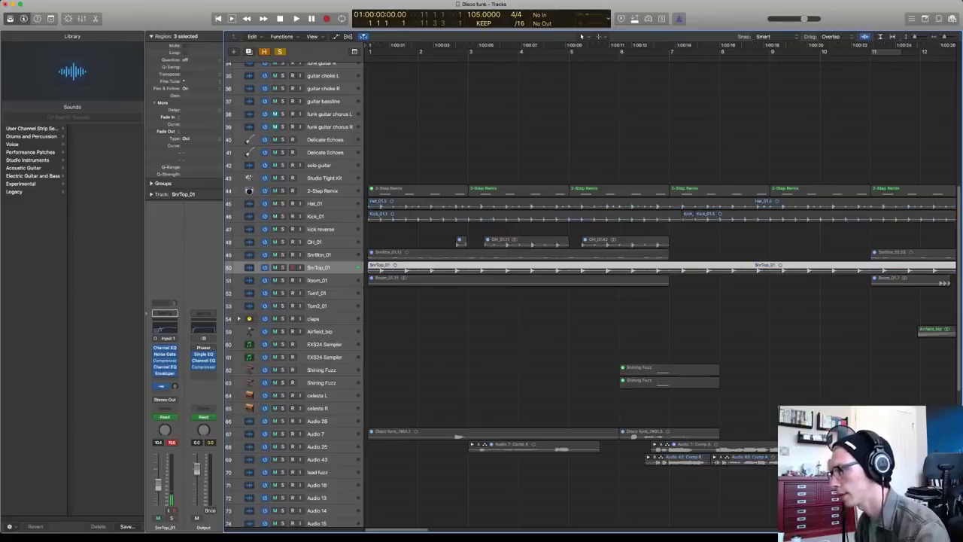
pyautogui.scroll(-5, 283, 203)
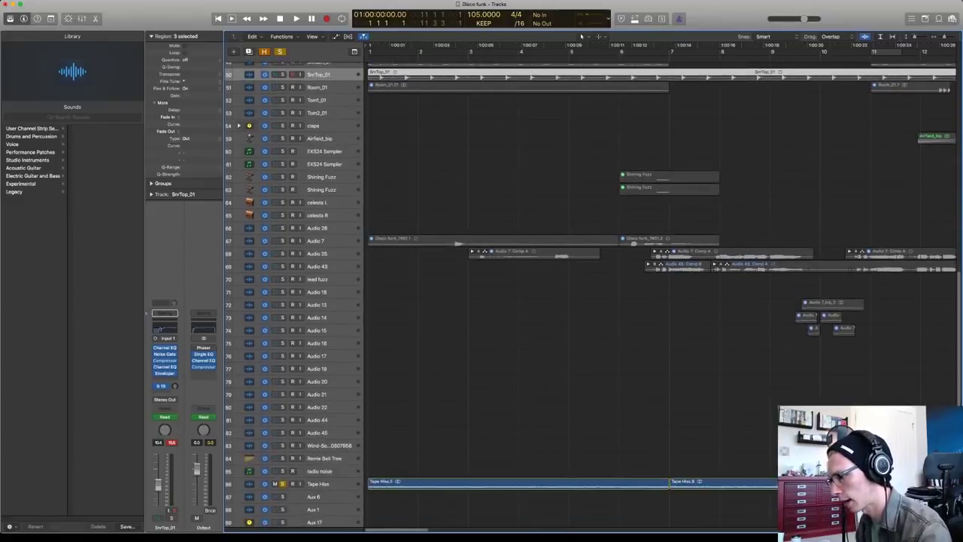
pyautogui.click(318, 484)
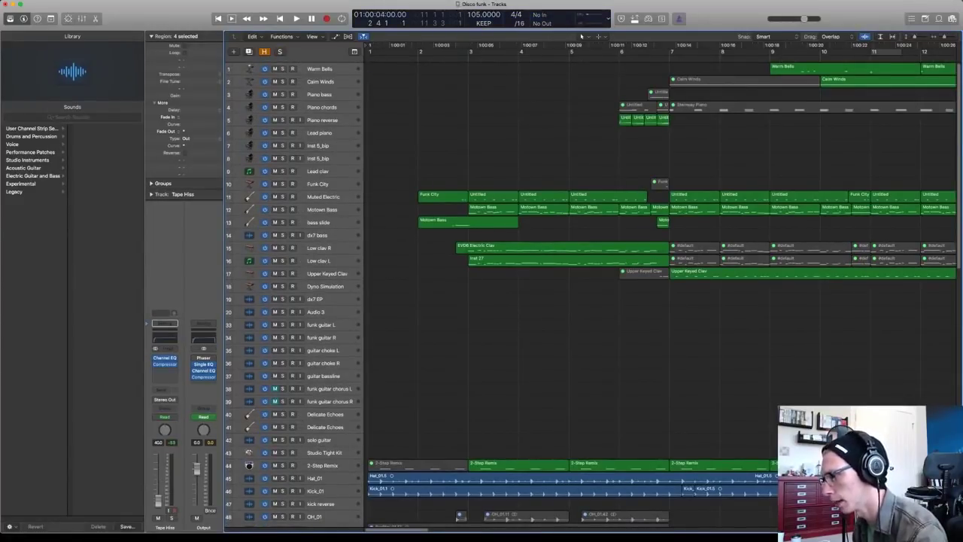
# Select and solo the Motown Bass track, and play the bass line on its own from shortly before bar 3
pyautogui.press('super+z')
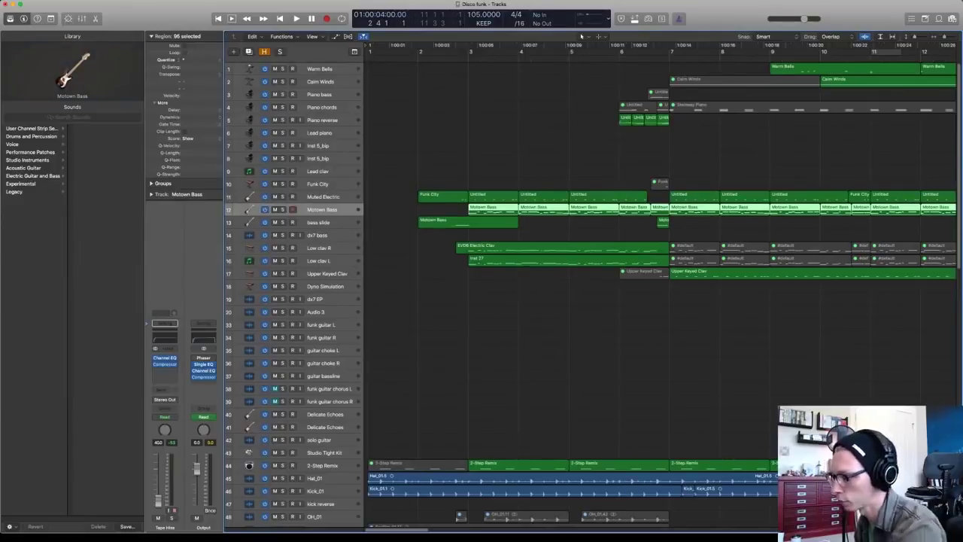
pyautogui.press('super+z')
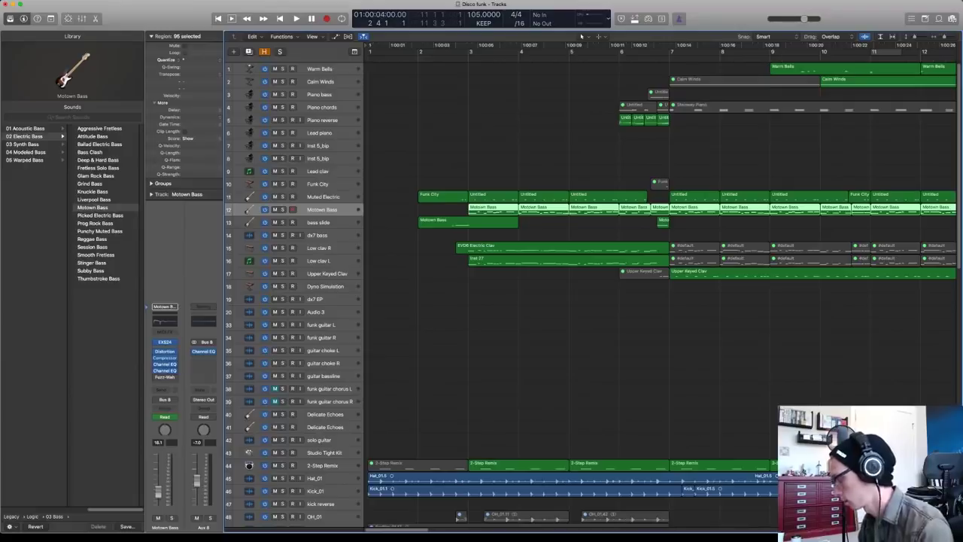
pyautogui.press('s')
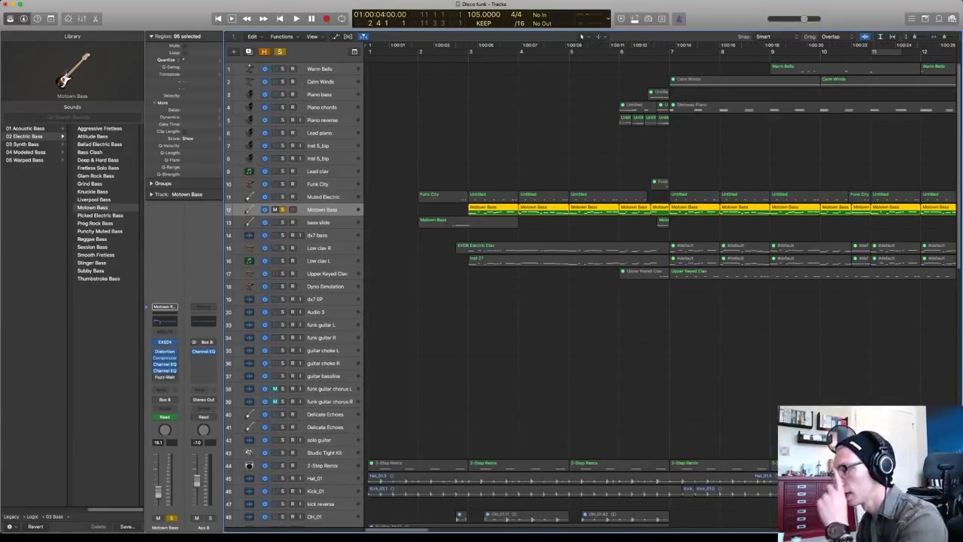
pyautogui.press('space')
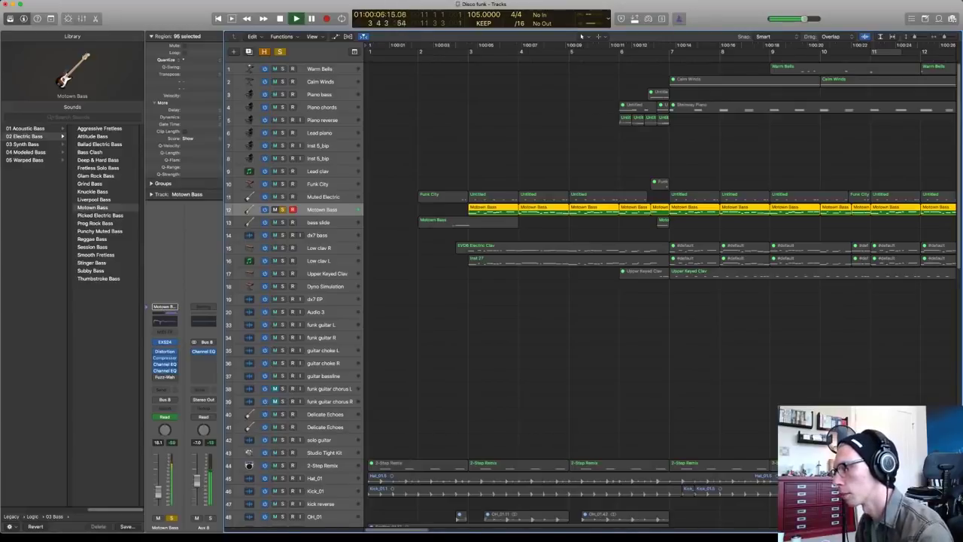
pyautogui.press('space')
pyautogui.press('space')
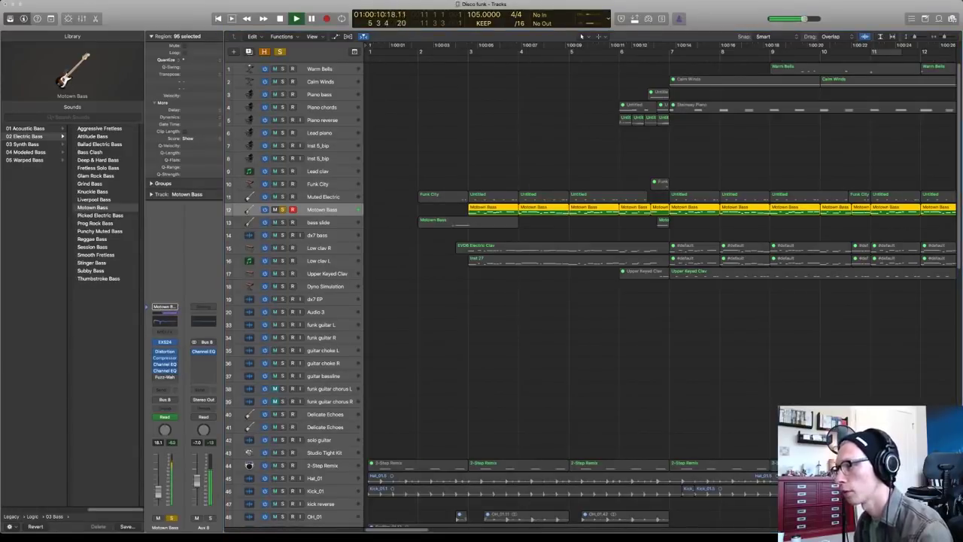
pyautogui.press('space')
# Play the soloed Motown Bass again from bar 3, unsolo it and deselect its regions
pyautogui.hotkey('shift', 'space')
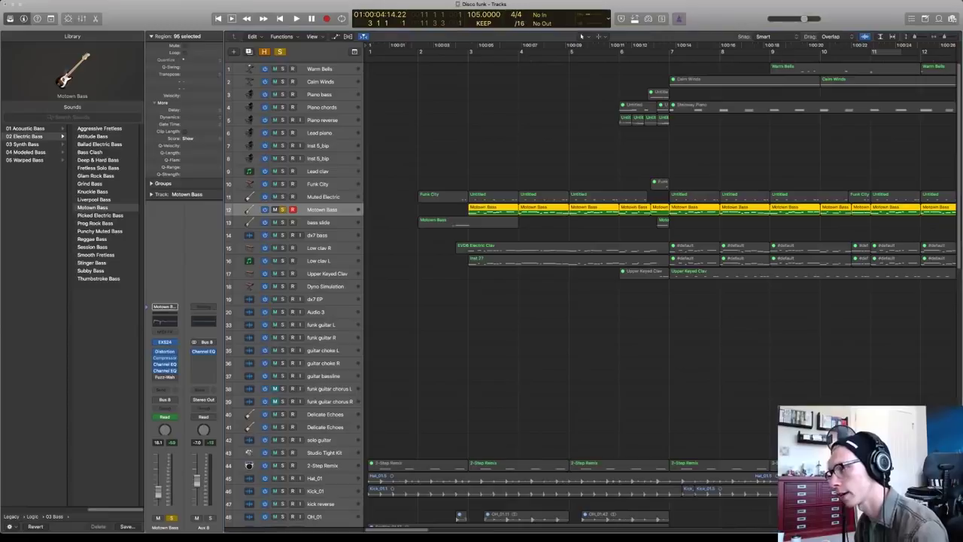
pyautogui.press('space')
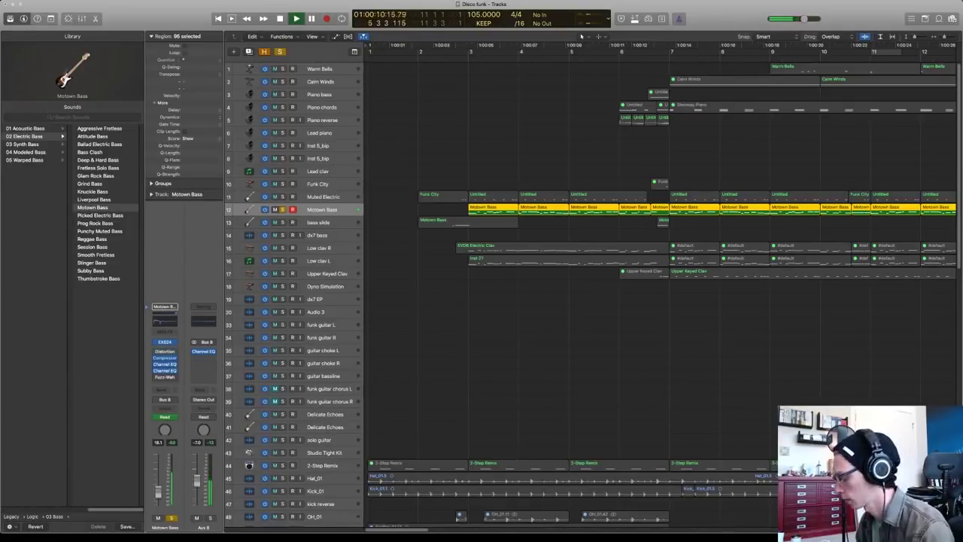
pyautogui.press('space')
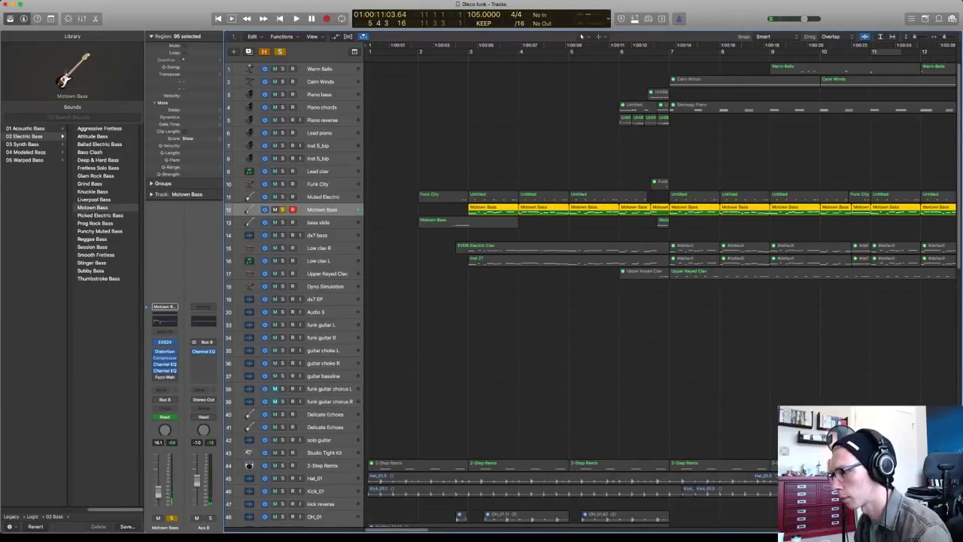
pyautogui.press('s')
pyautogui.hotkey('shift', 'd')
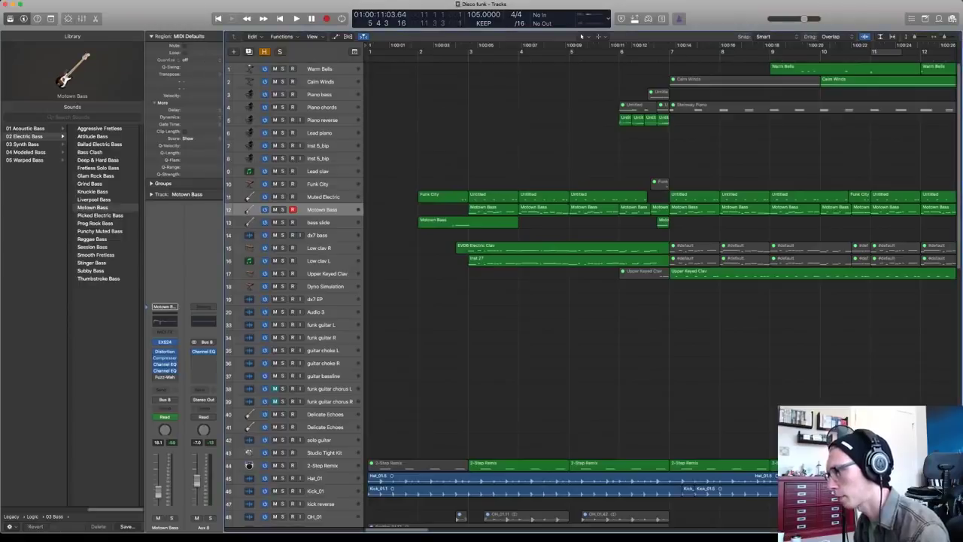
# Move the playhead to just before bar 3, solo Motown Bass again and play it past bar 7
pyautogui.click(465, 52)
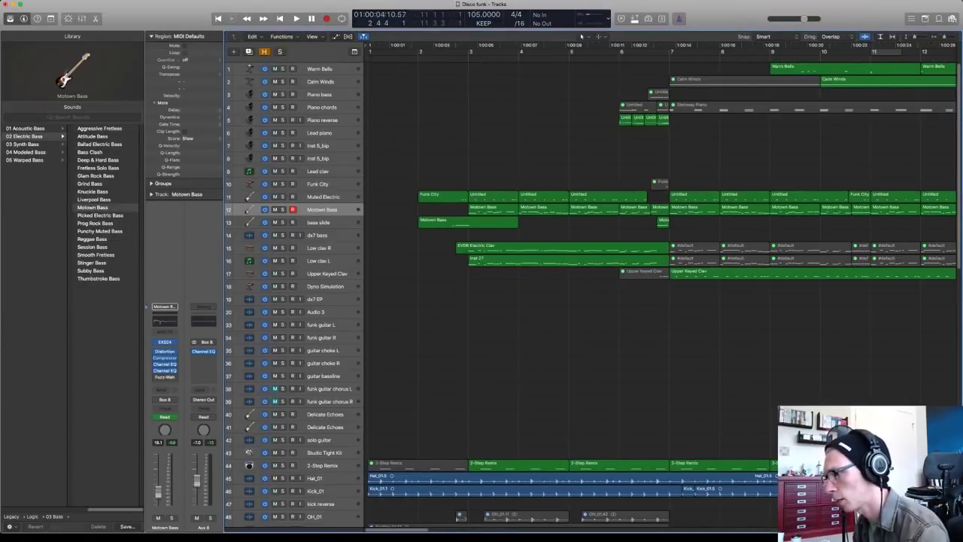
pyautogui.press('s')
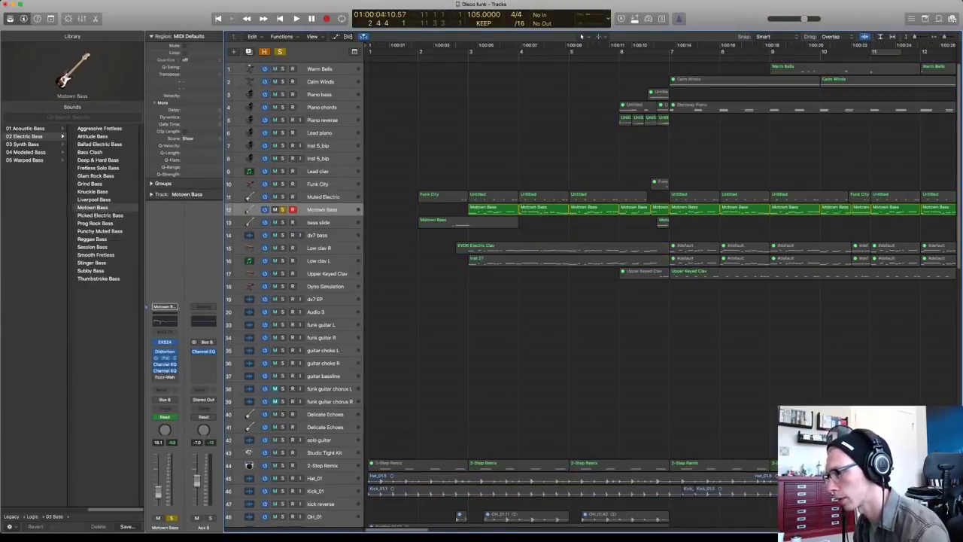
pyautogui.click(165, 358)
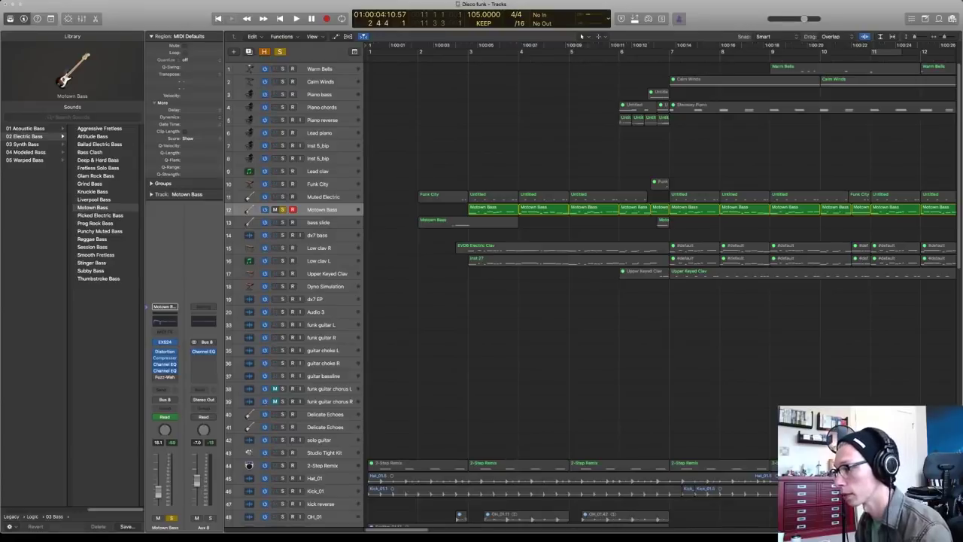
pyautogui.press('space')
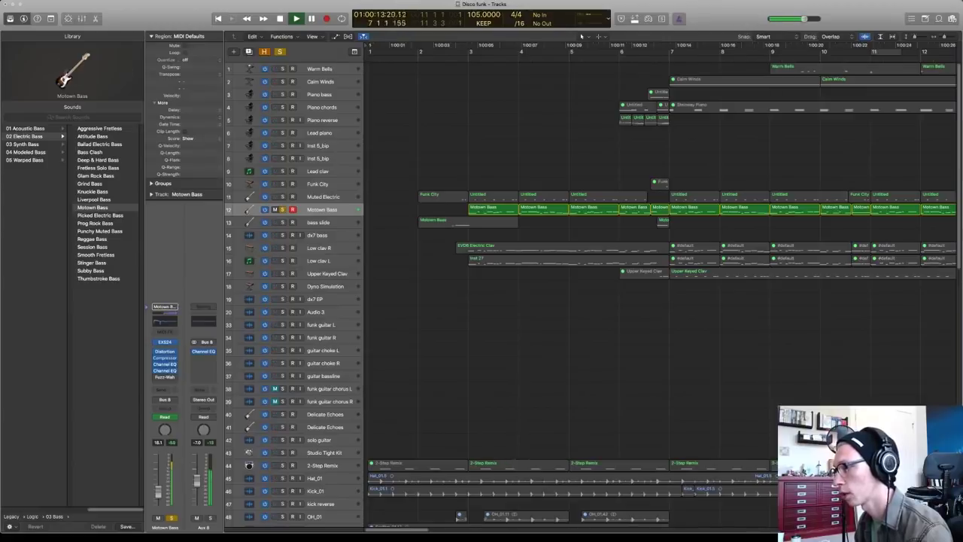
pyautogui.press('space')
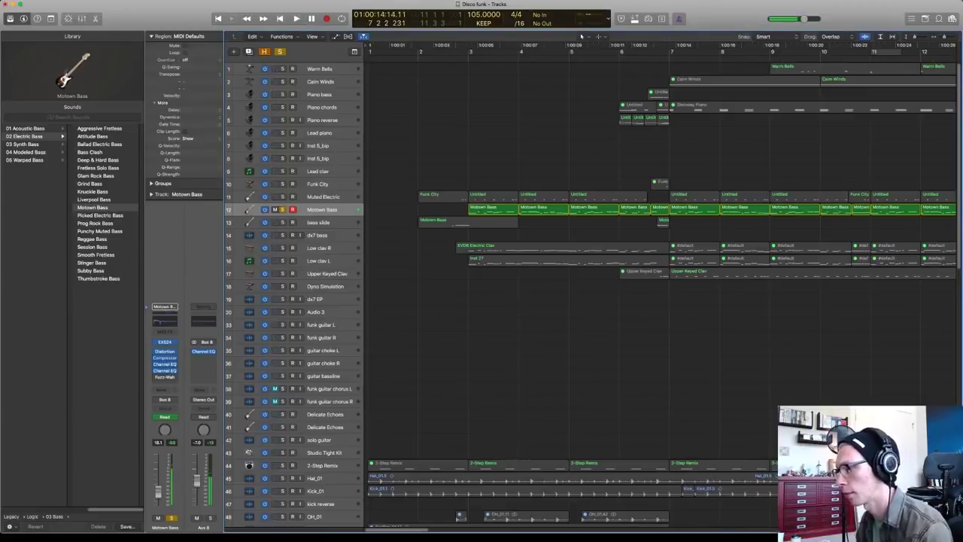
# Unsolo the Motown Bass track and return the playhead to bar 3
pyautogui.press('s')
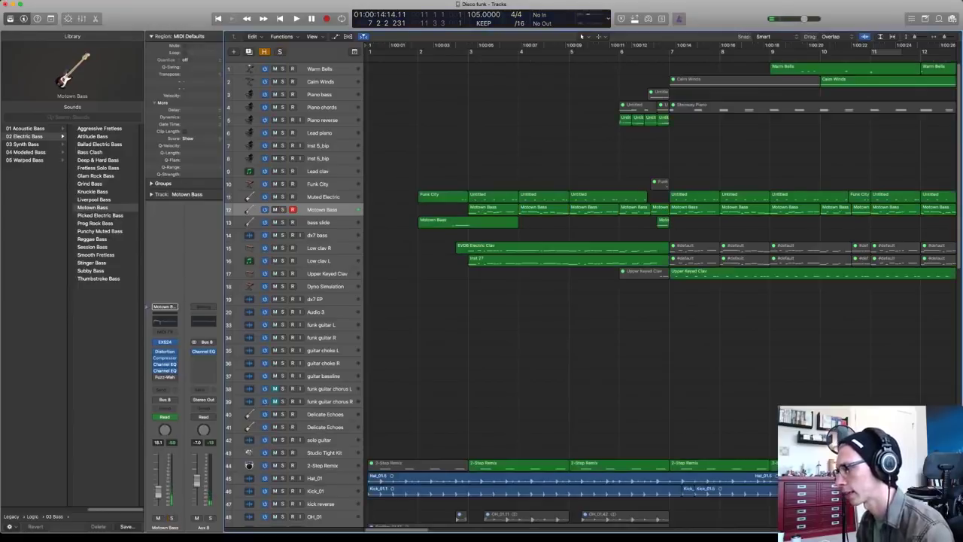
pyautogui.press('space')
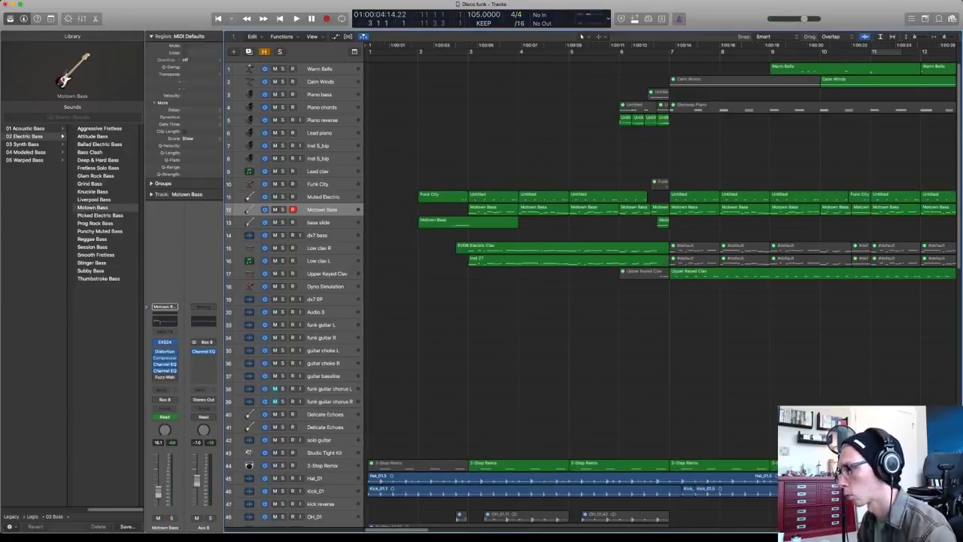
pyautogui.scroll(-2, 593, 294)
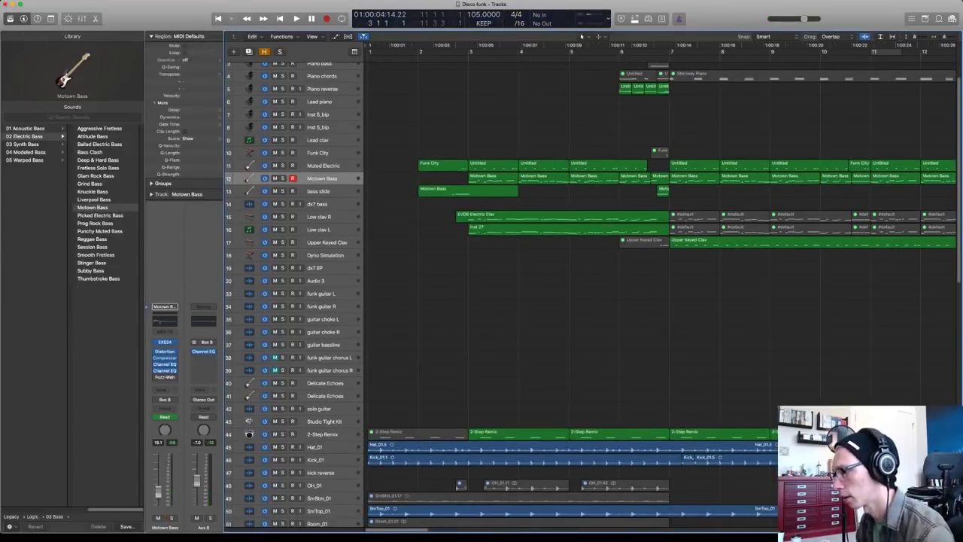
# Solo Low clav R and Low clav L together with Motown Bass, and play the combination from bar 3
pyautogui.click(327, 216)
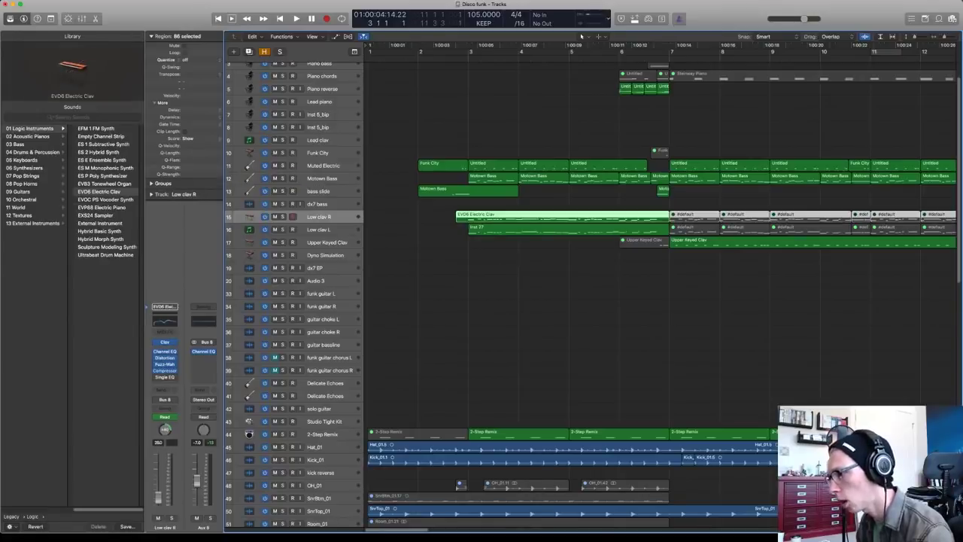
pyautogui.press('s')
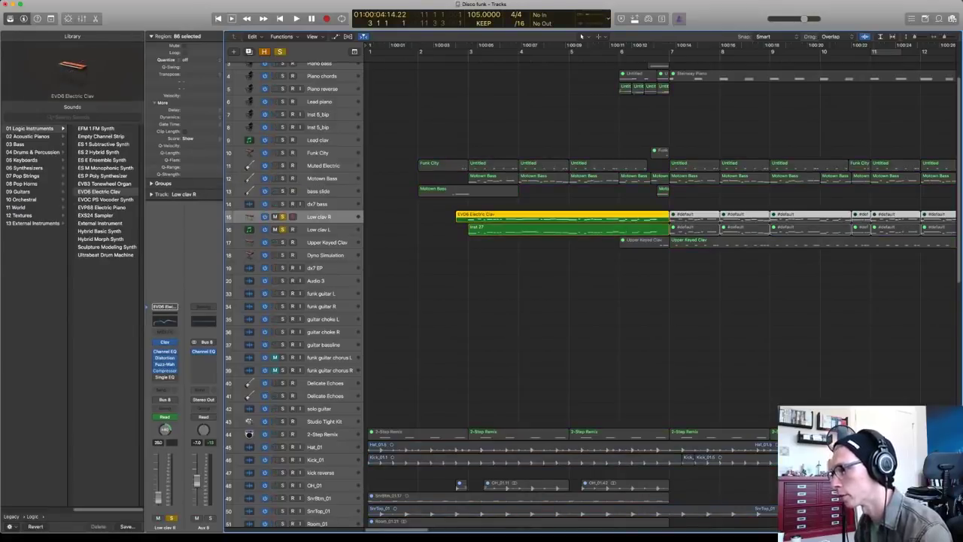
pyautogui.click(283, 179)
pyautogui.press('space')
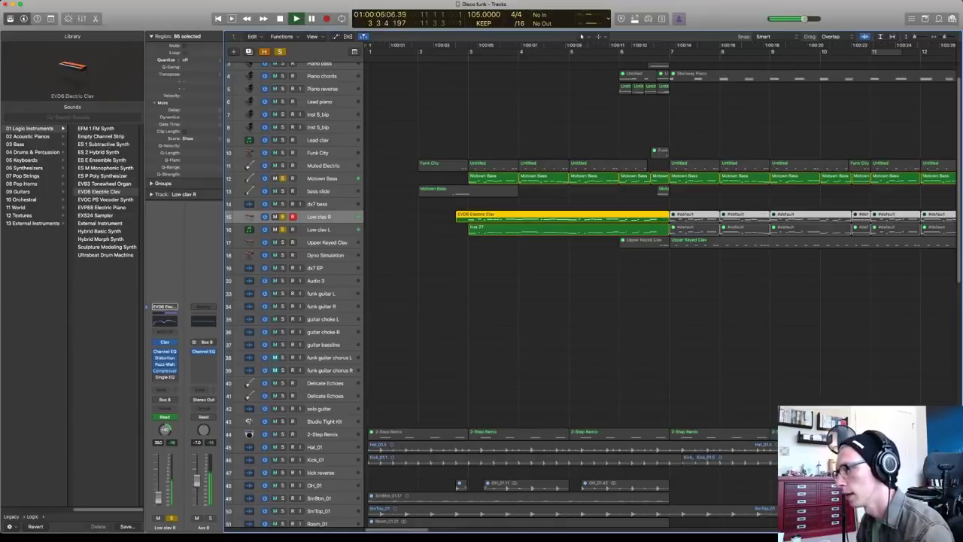
pyautogui.press('space')
# Select the Low clav L track and resume playback of the soloed clavs and bass
pyautogui.press('Down')
pyautogui.press('Down')
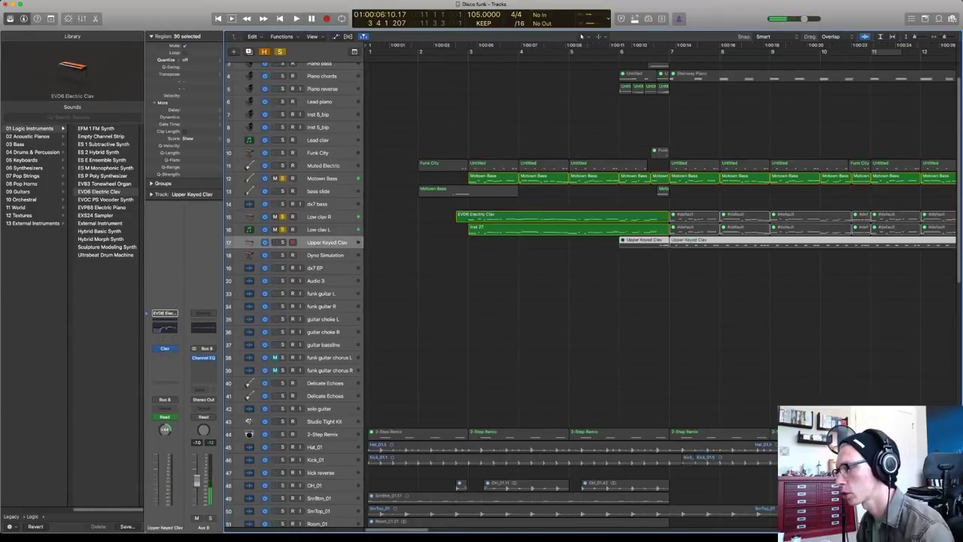
pyautogui.press('Up')
pyautogui.press('Up')
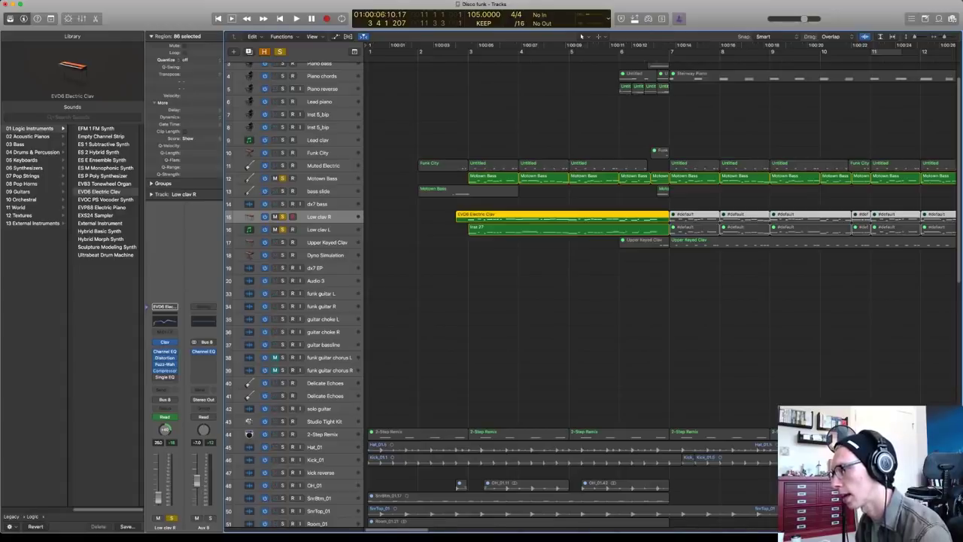
pyautogui.press('Down')
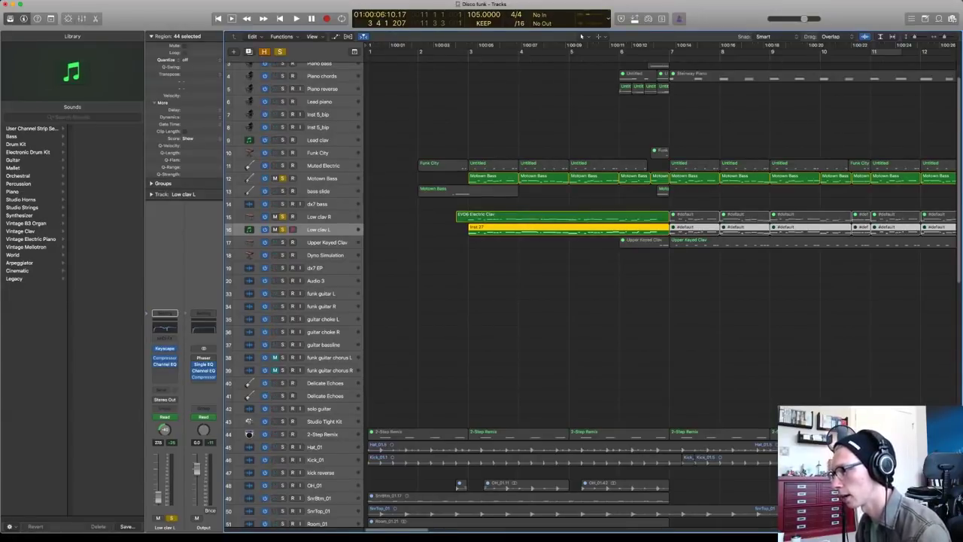
pyautogui.press('space')
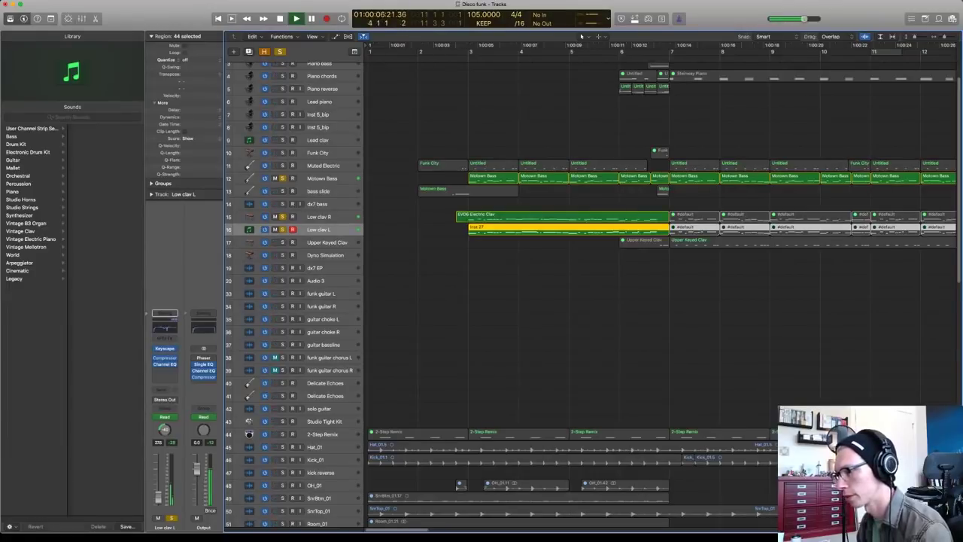
# During playback, take Low clav R and Low clav L out of solo in turn, re-solo each, and stop playback
pyautogui.press('Up')
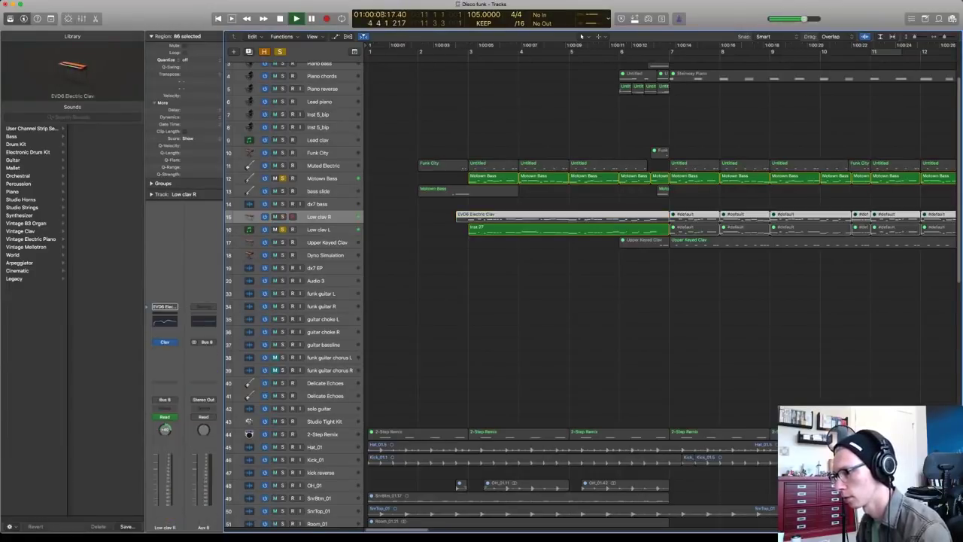
pyautogui.press('s')
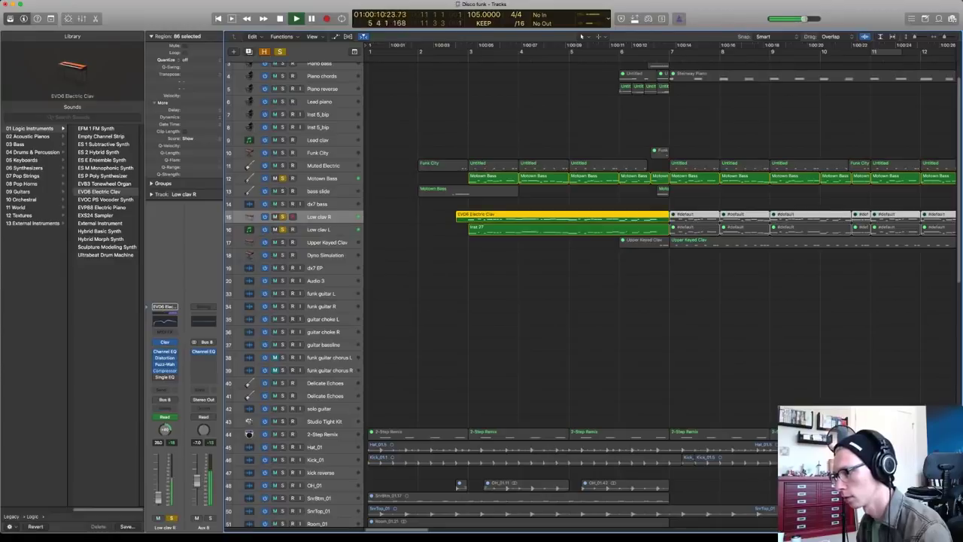
pyautogui.click(283, 229)
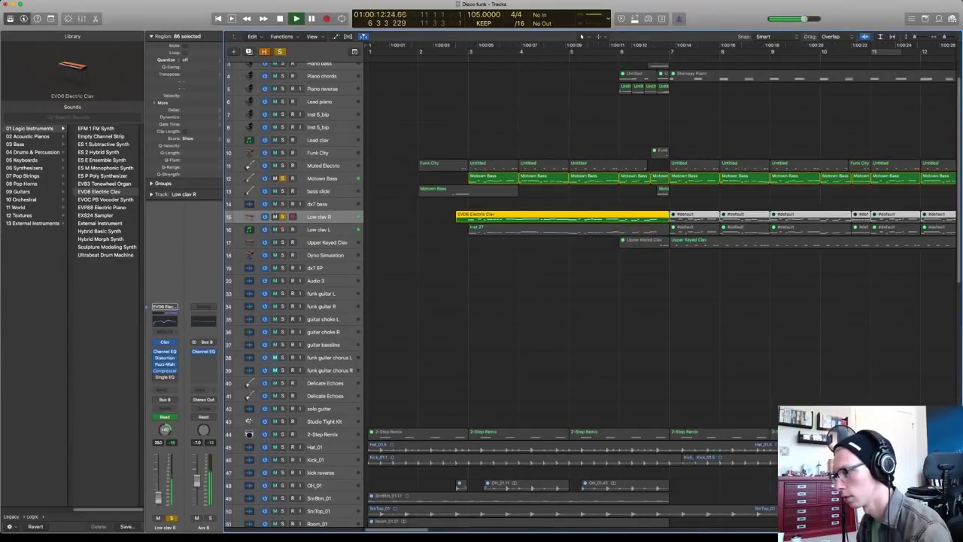
pyautogui.click(282, 229)
pyautogui.press('space')
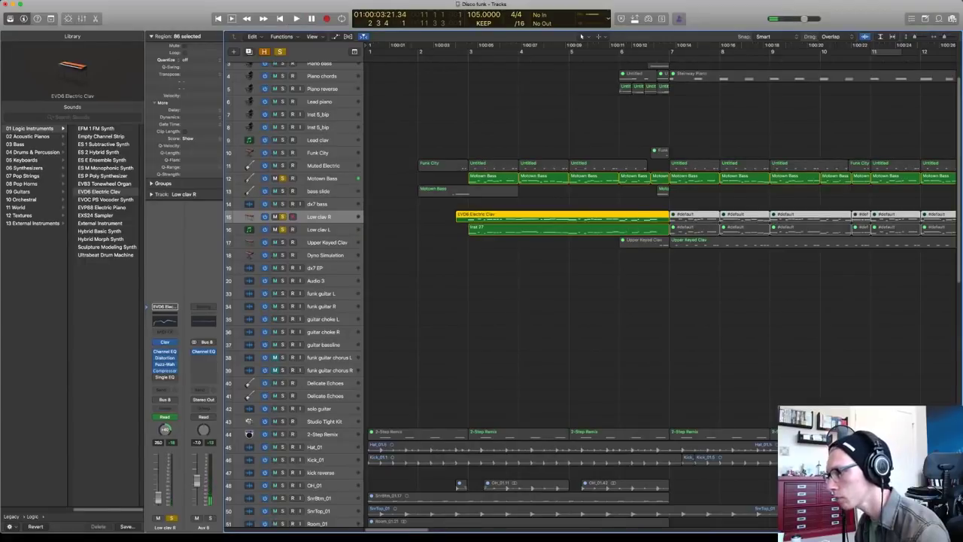
# Add Muted Electric to the soloed clavs and bass, play them from bar 2 to bar 7, and clear all solos
pyautogui.click(282, 165)
pyautogui.press('space')
pyautogui.press('space')
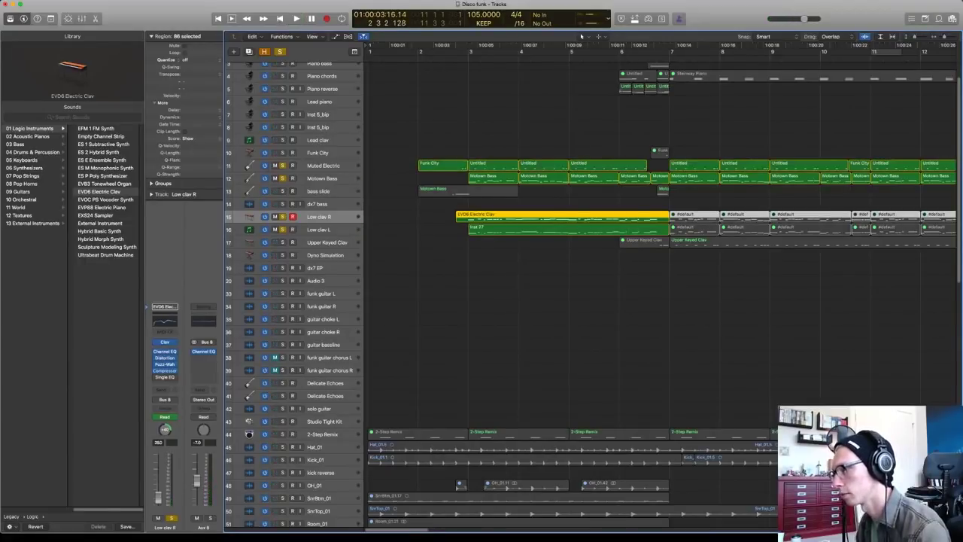
pyautogui.click(323, 166)
pyautogui.press('space')
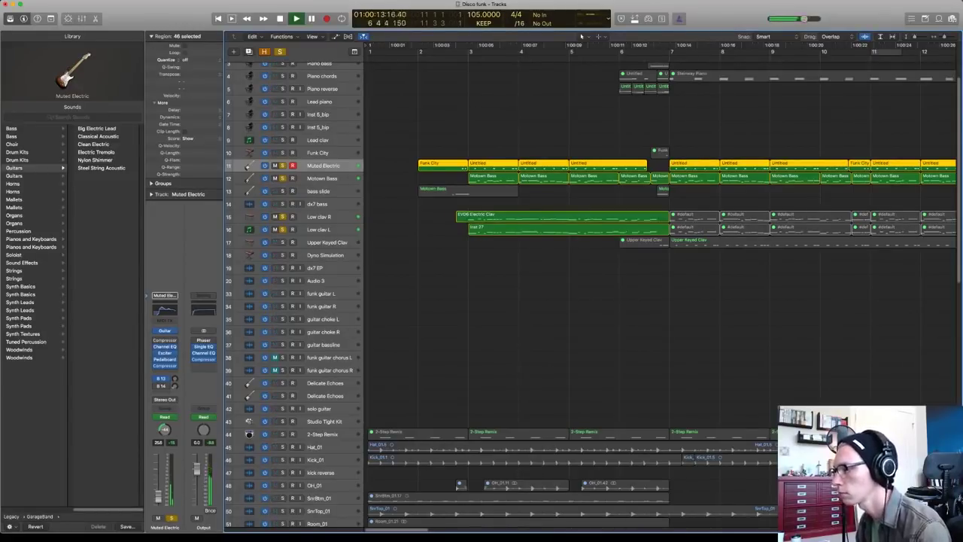
pyautogui.press('space')
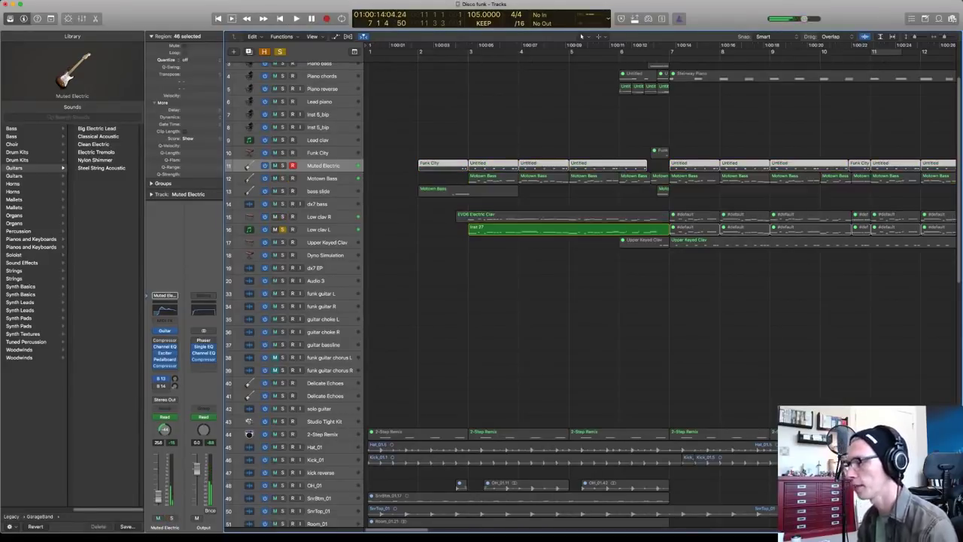
pyautogui.hotkey('ctrl', 's')
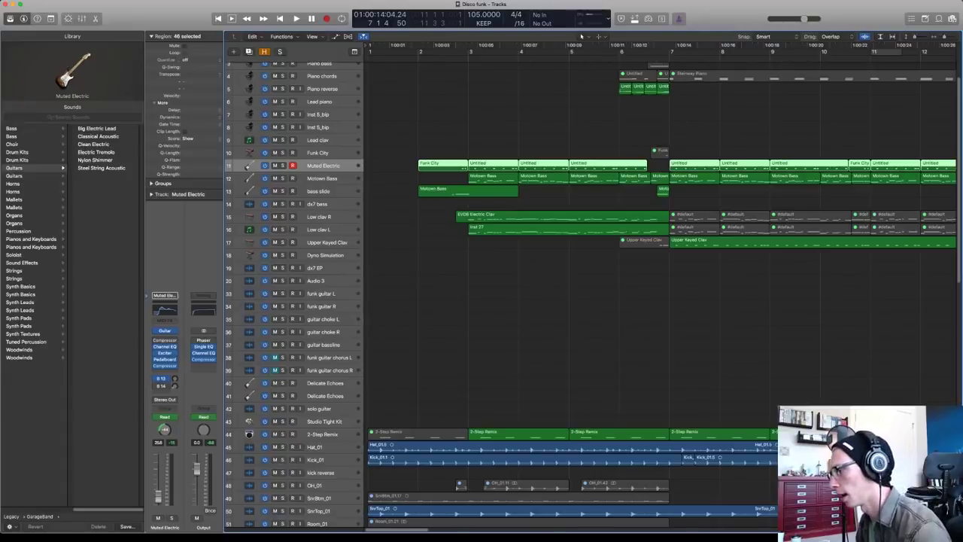
# Play the full mix from bar 5, solo the Piano reverse track during playback, and stop
pyautogui.scroll(3, 590, 294)
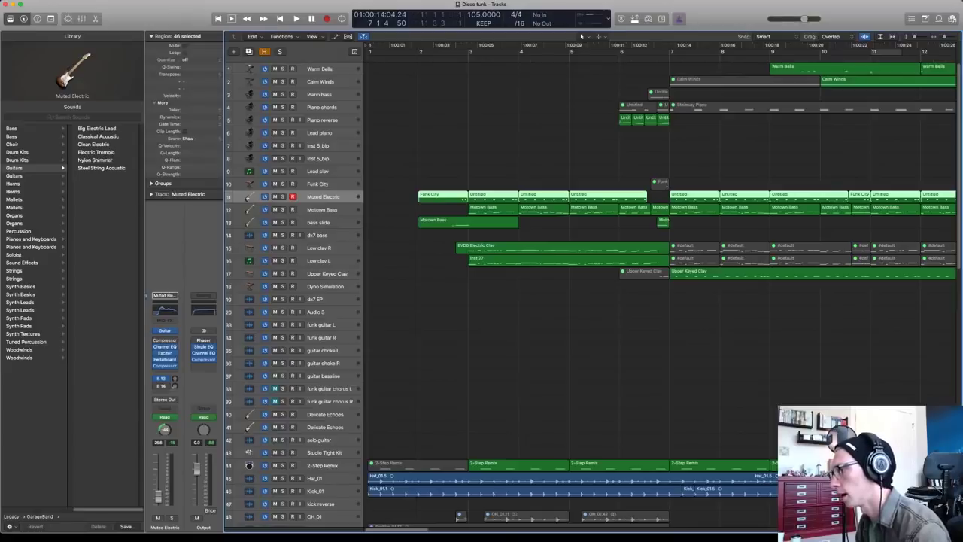
pyautogui.press(',')
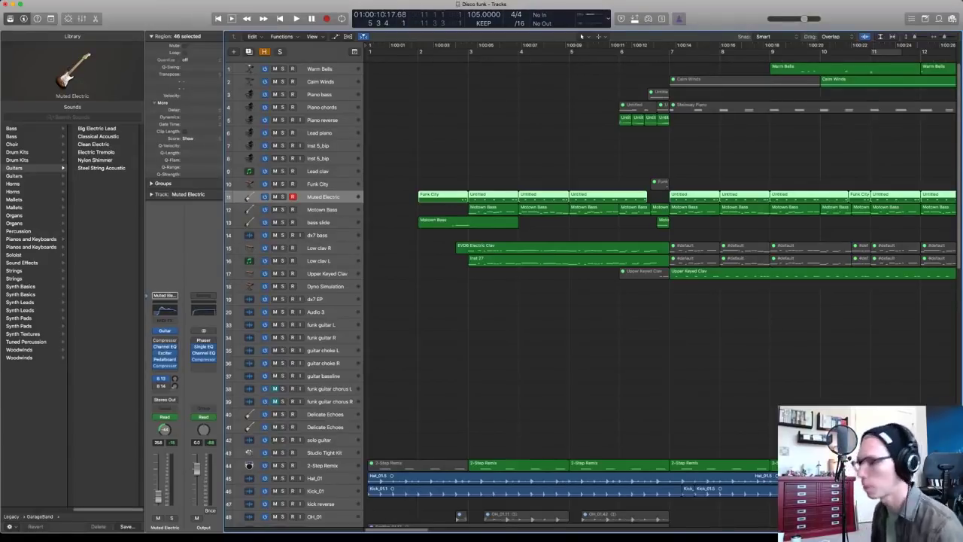
pyautogui.press('space')
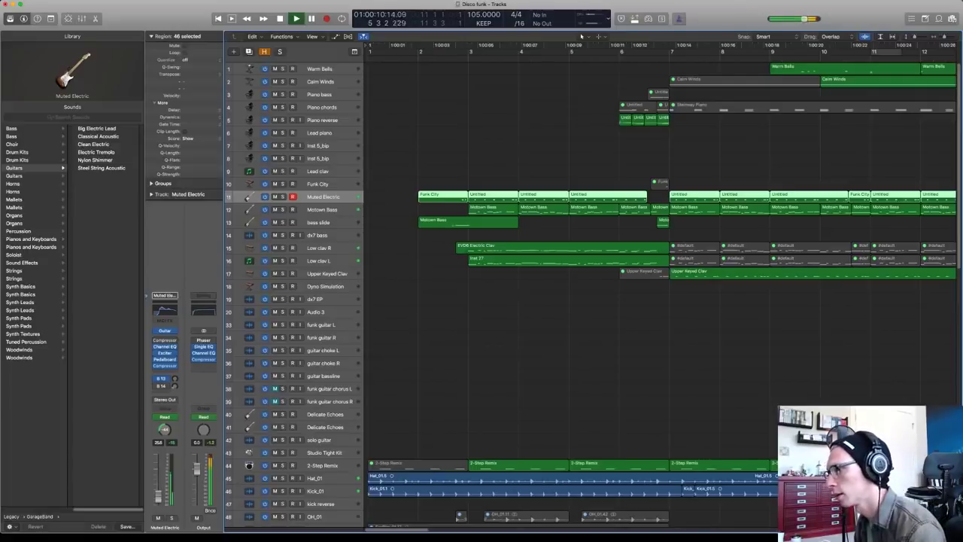
pyautogui.click(282, 119)
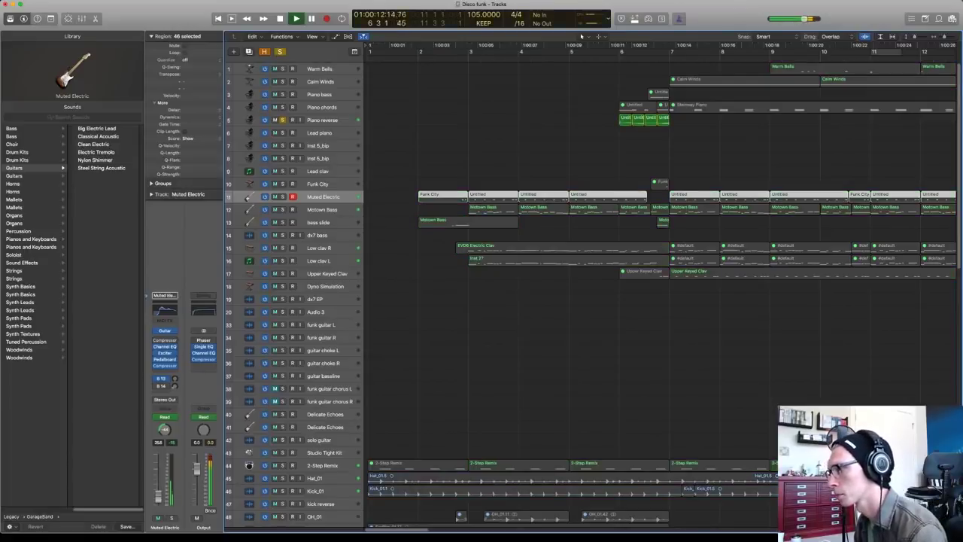
pyautogui.press('space')
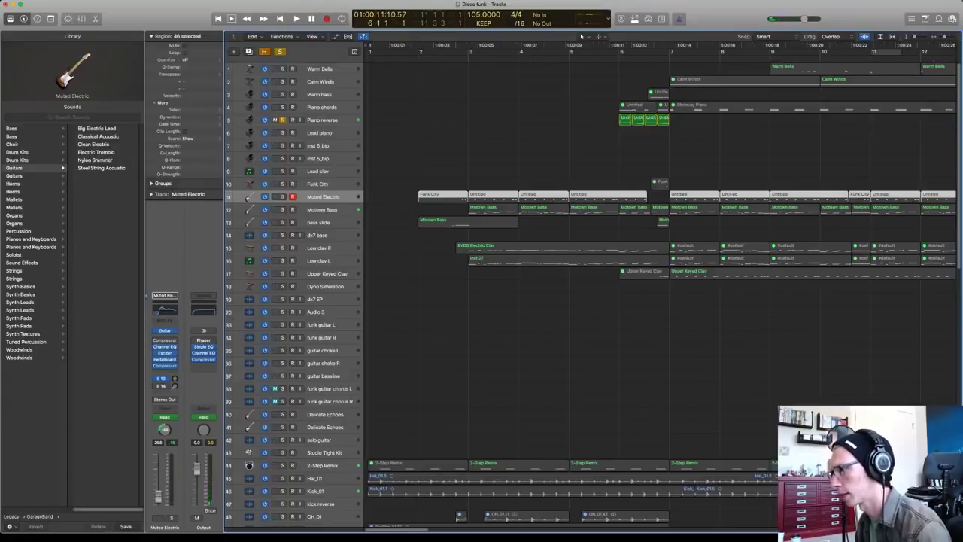
# Select Piano reverse, play it soloed up to bar 7, unsolo it and deselect its regions
pyautogui.click(322, 119)
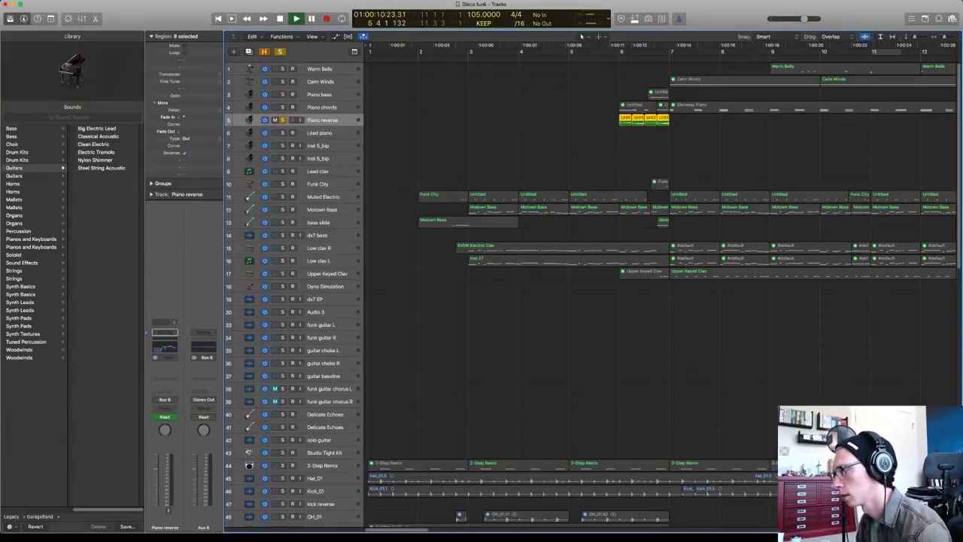
pyautogui.press('space')
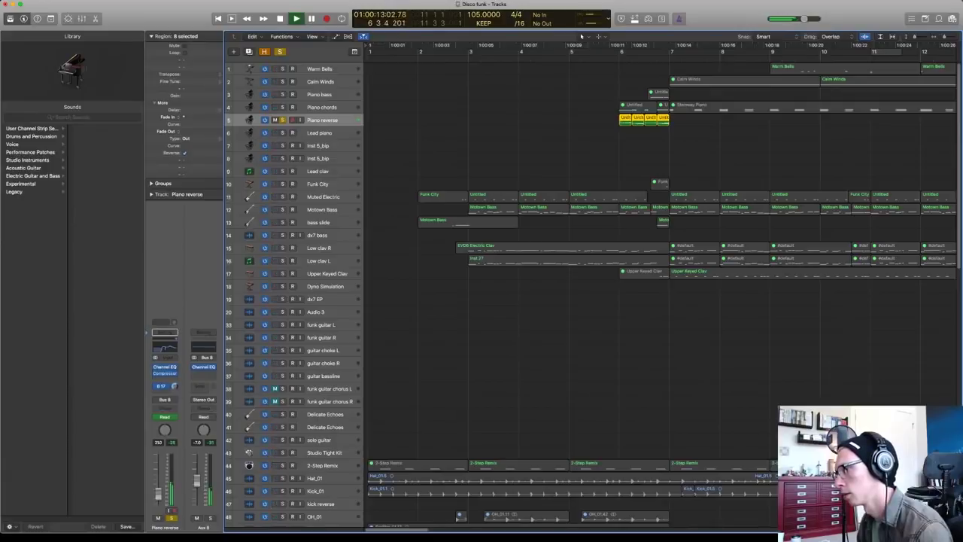
pyautogui.press('space')
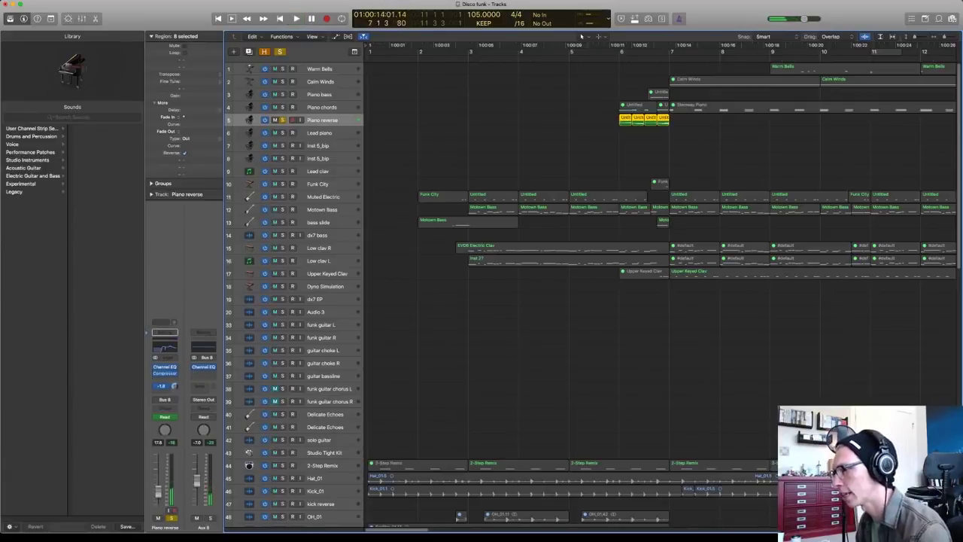
pyautogui.press('super+a')
pyautogui.press('shift+super+a')
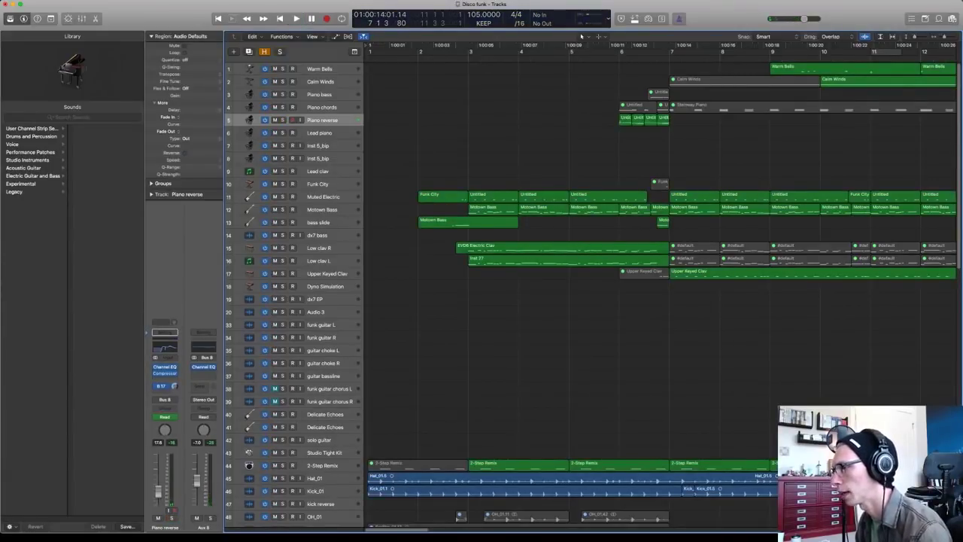
# Select the Piano chords track, and look over its regions up to bar 15 and the audio tracks below the drums
pyautogui.press('Up')
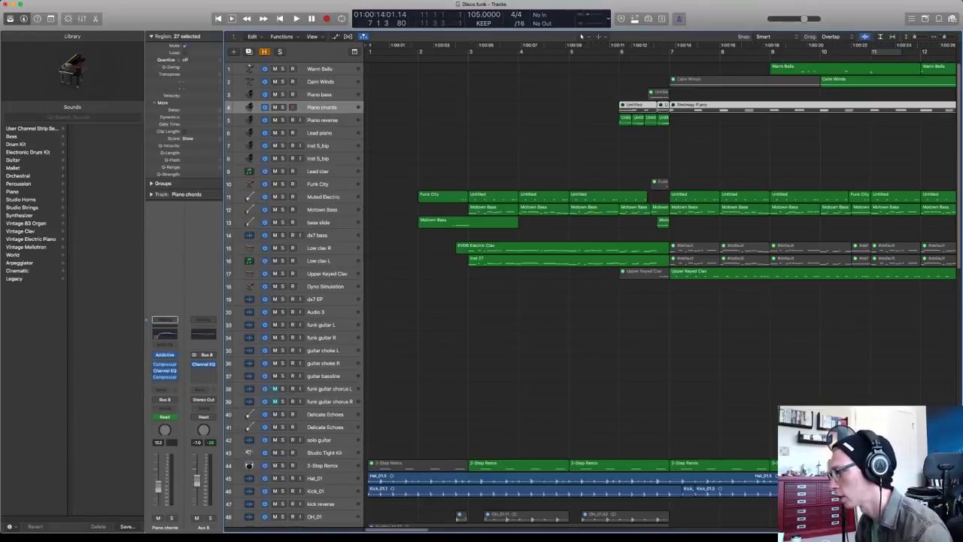
pyautogui.hscroll(3, 660, 293)
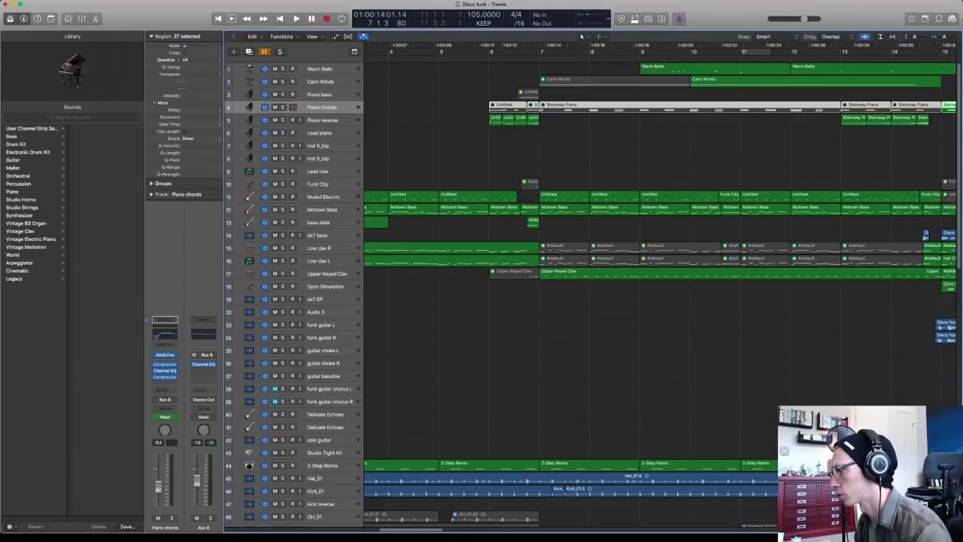
pyautogui.scroll(-10, 580, 35)
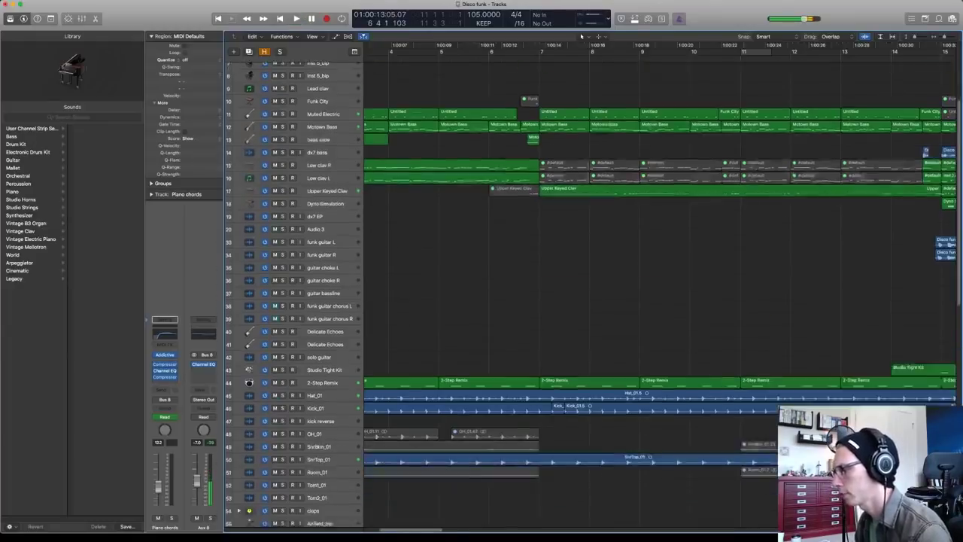
pyautogui.scroll(-4, 581, 35)
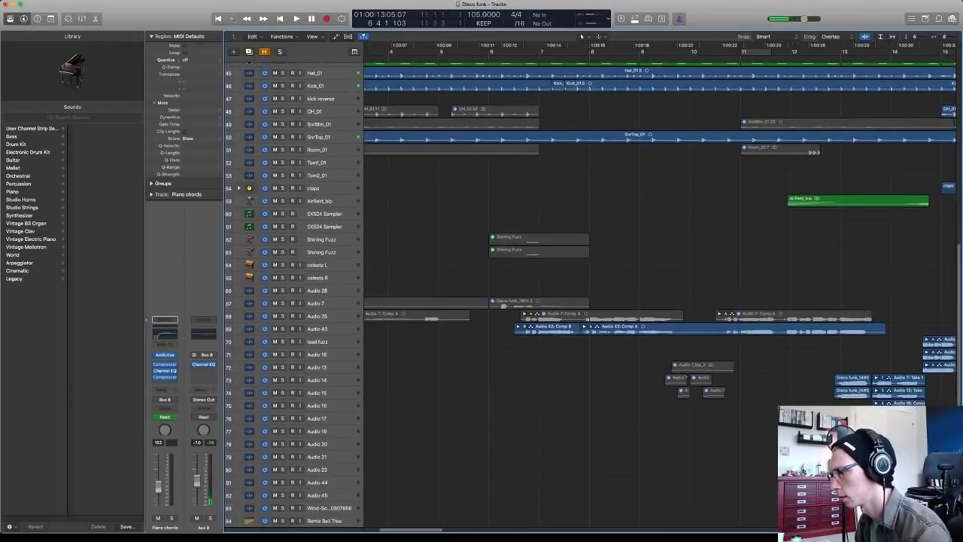
# Solo and select the Audio 43 track, play it from bar 6, and unsolo it
pyautogui.press('s')
pyautogui.press('space')
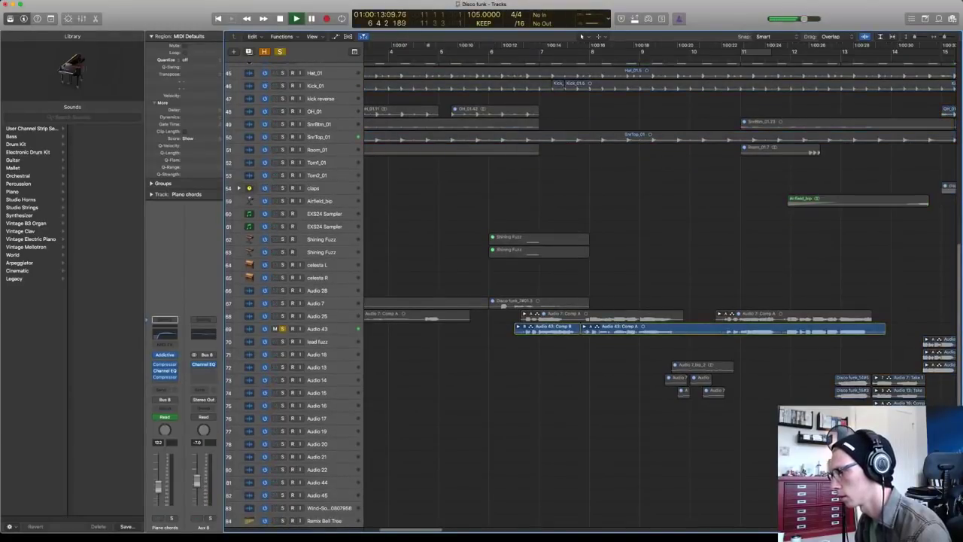
pyautogui.click(324, 329)
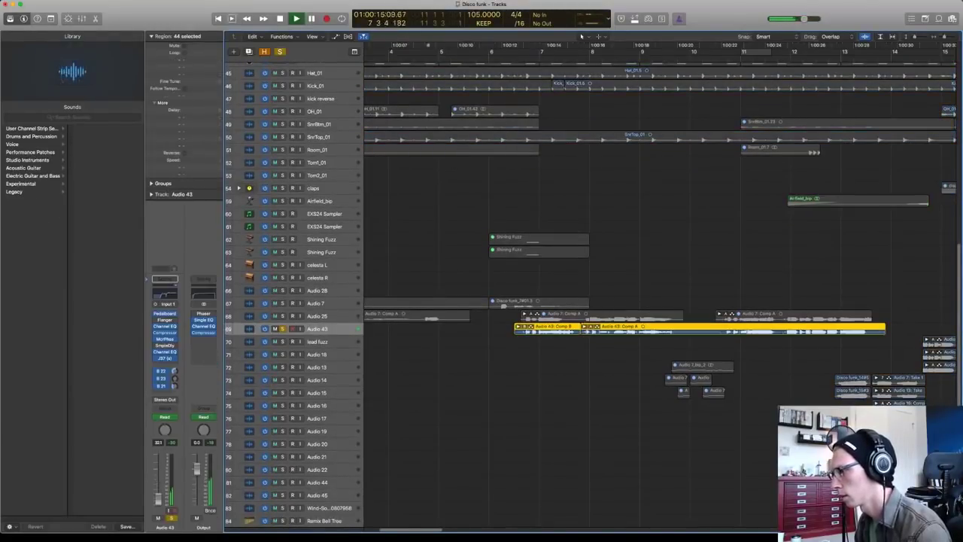
pyautogui.press('space')
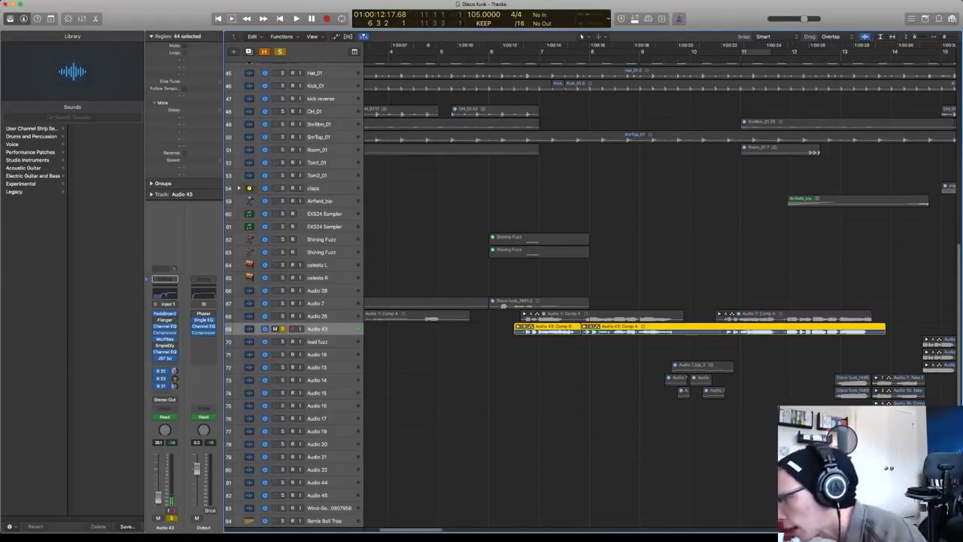
pyautogui.press('s')
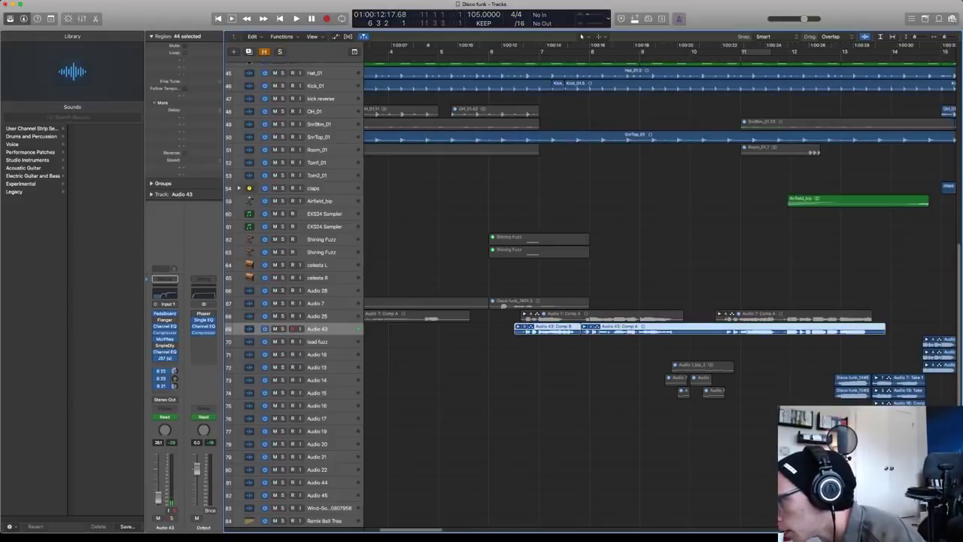
# Select and solo Audio 25, unmute its Audio 7: Comp A region around bar 7, and play it
pyautogui.press('Up')
pyautogui.press('s')
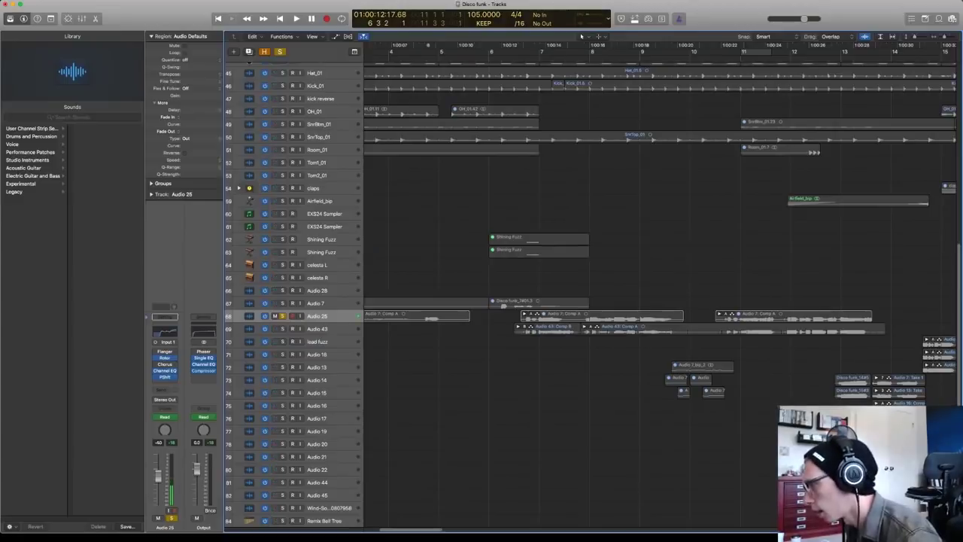
pyautogui.click(602, 316)
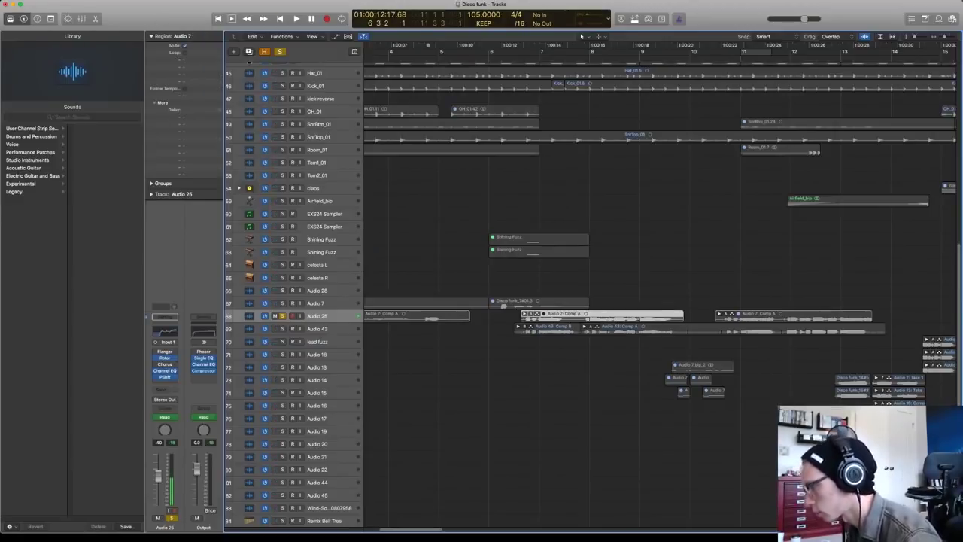
pyautogui.hotkey('ctrl', 's')
pyautogui.press('space')
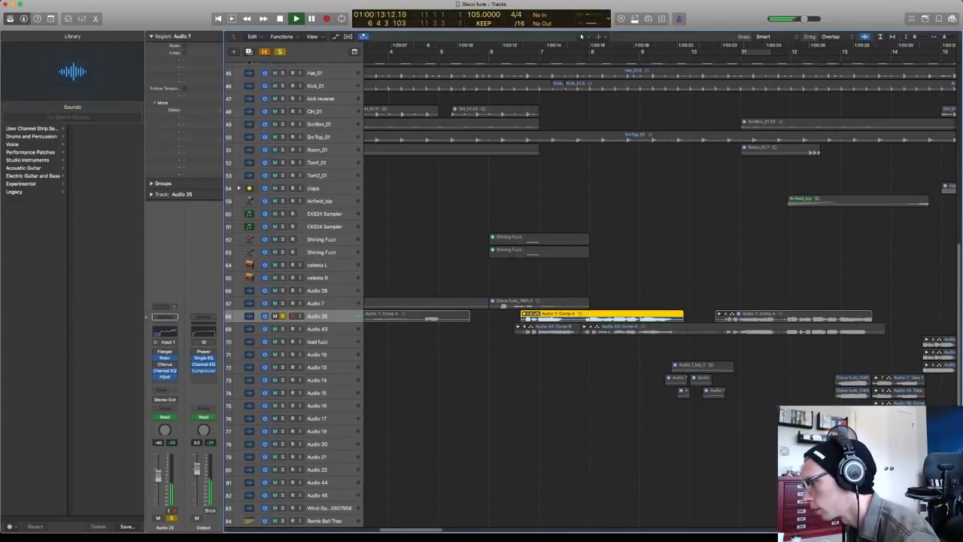
# Play the soloed Audio 25 track on to bar 9
pyautogui.press('space')
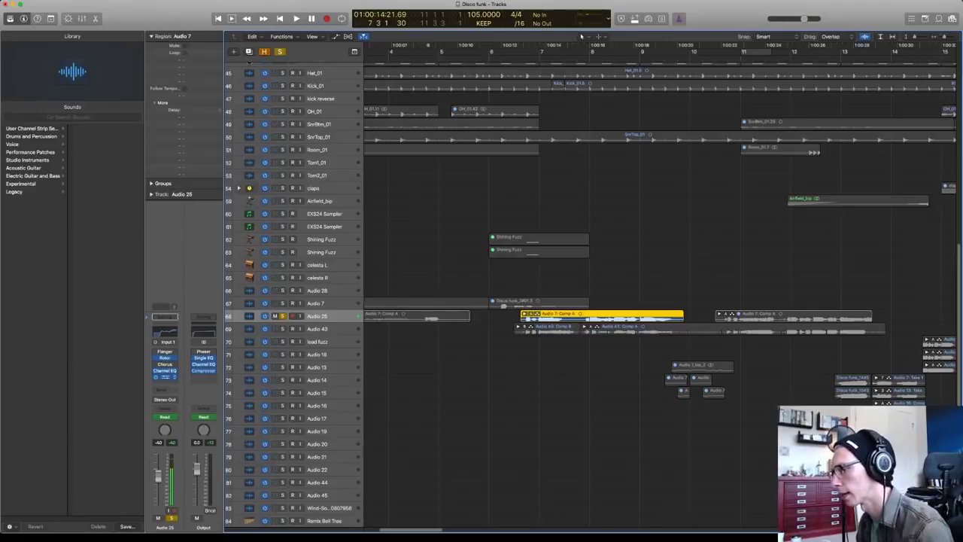
pyautogui.press('space')
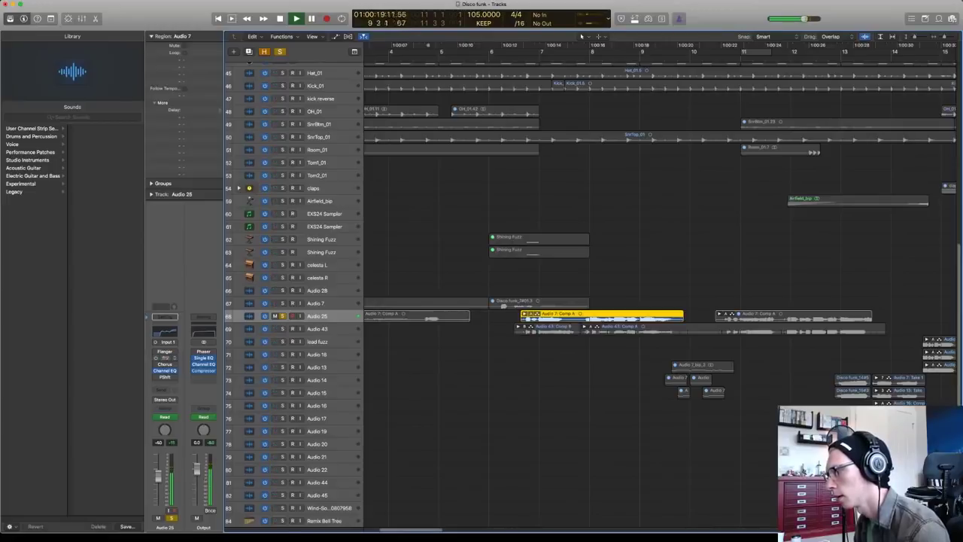
pyautogui.press('space')
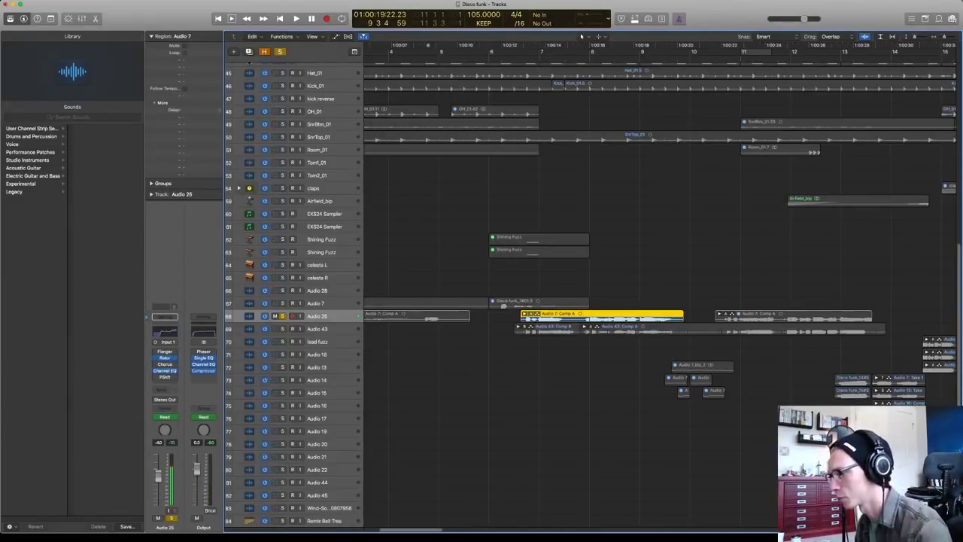
# Unsolo Audio 25, mute its Audio 7: Comp A region around bar 7, and mute the whole track
pyautogui.press('super+a')
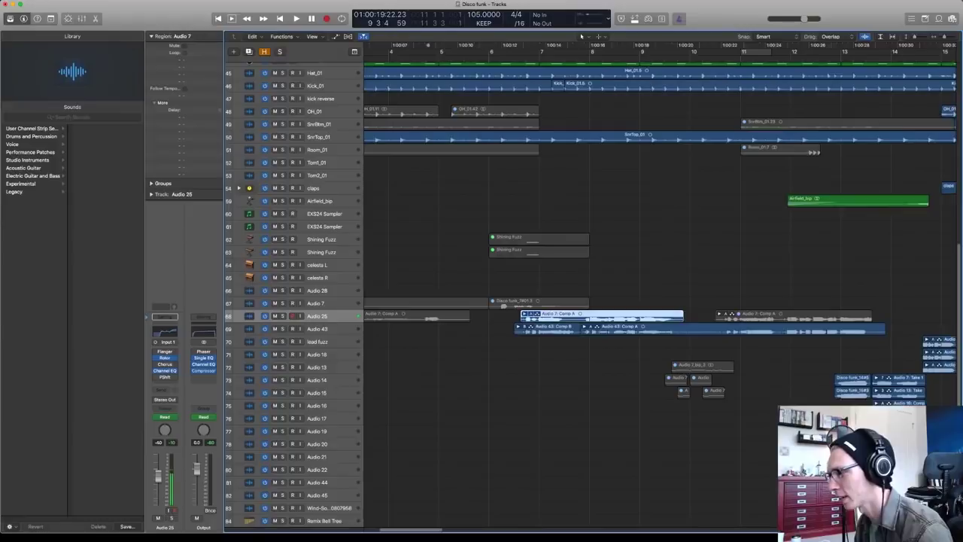
pyautogui.hotkey('ctrl', 'm')
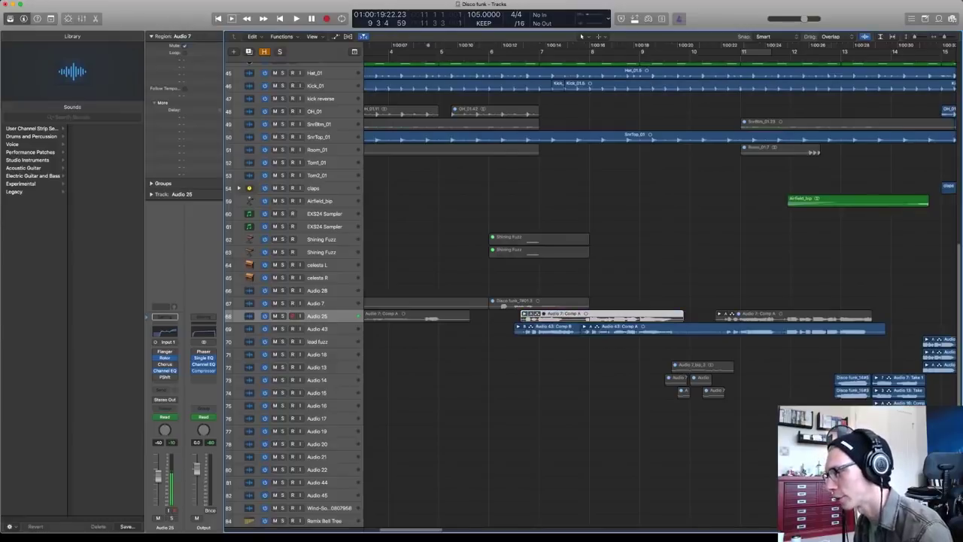
pyautogui.press('m')
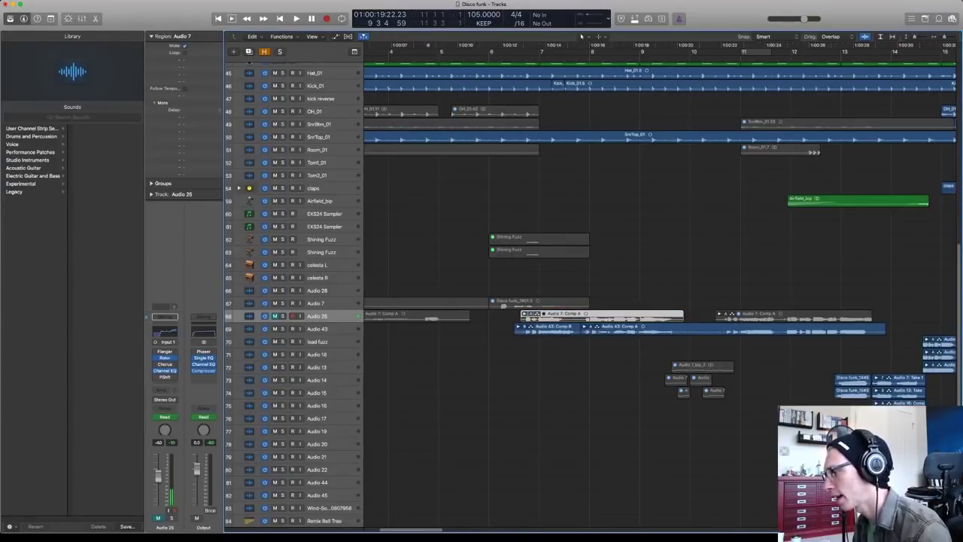
# Select the Audio 43 track, deselect its regions, solo it and play it to about bar 11
pyautogui.press('Down')
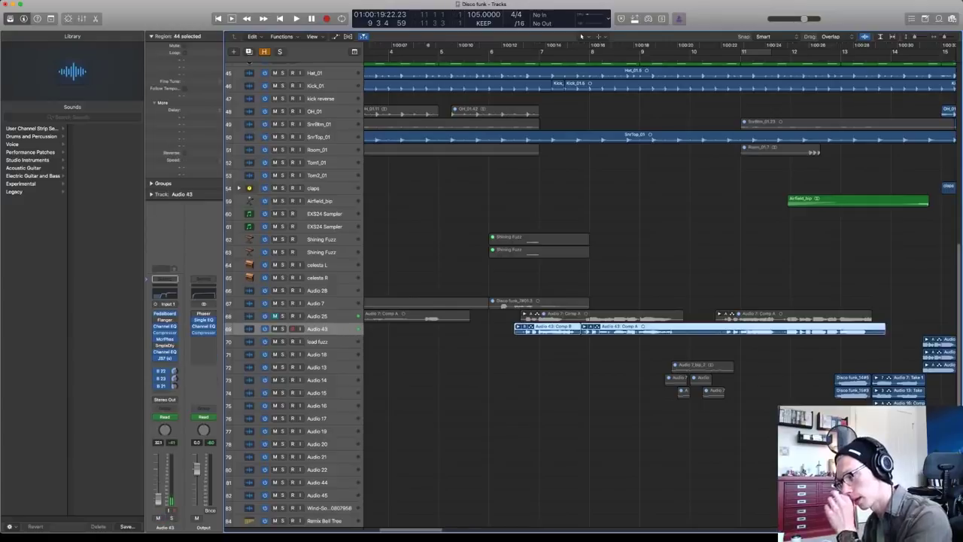
pyautogui.hotkey('shift', 'd')
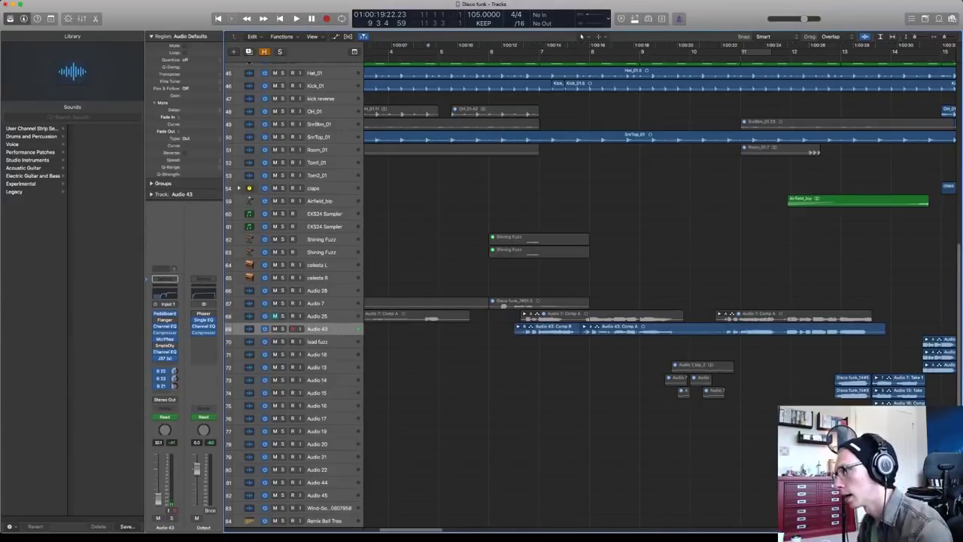
pyautogui.press('space')
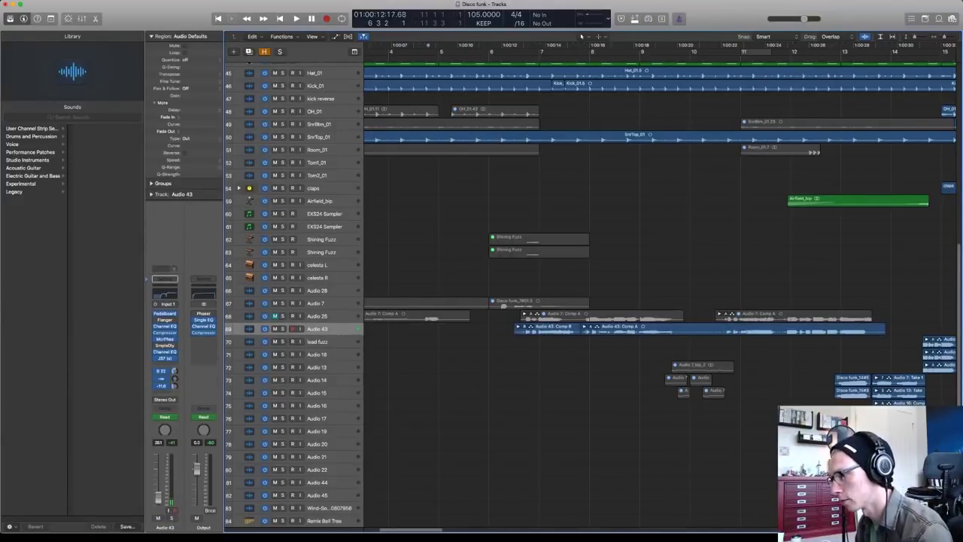
pyautogui.press('s')
pyautogui.press('space')
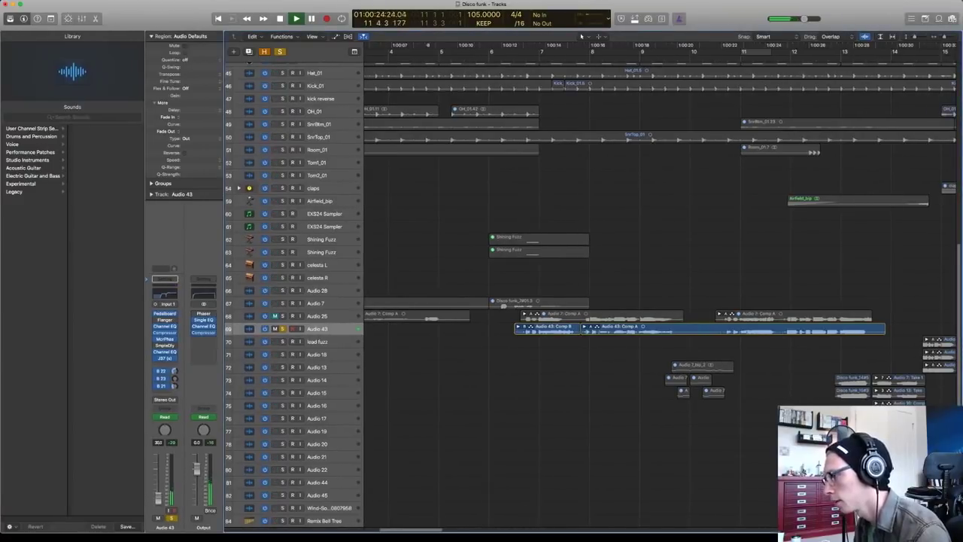
pyautogui.press('space')
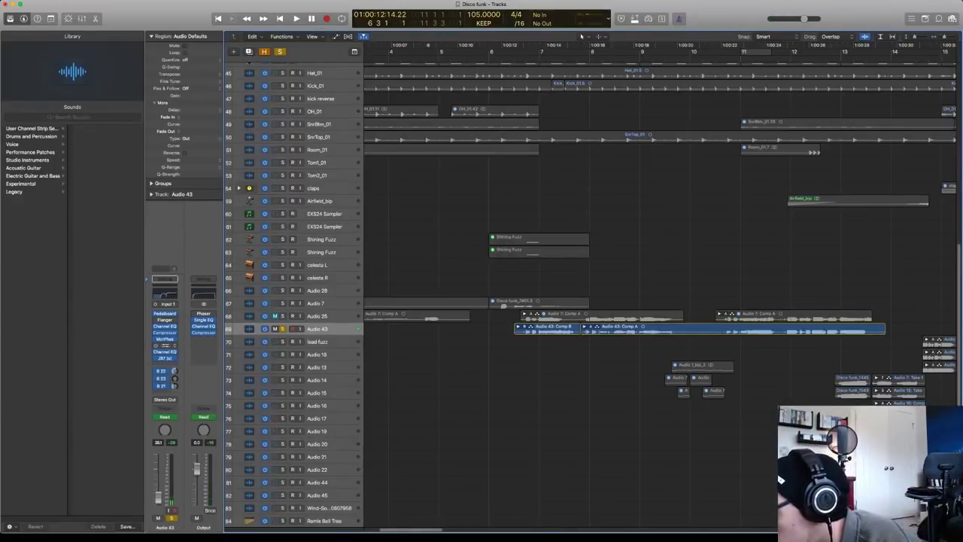
# Replay the soloed Audio 43 track from bar 6 in short stretches up to about bar 10
pyautogui.press('space')
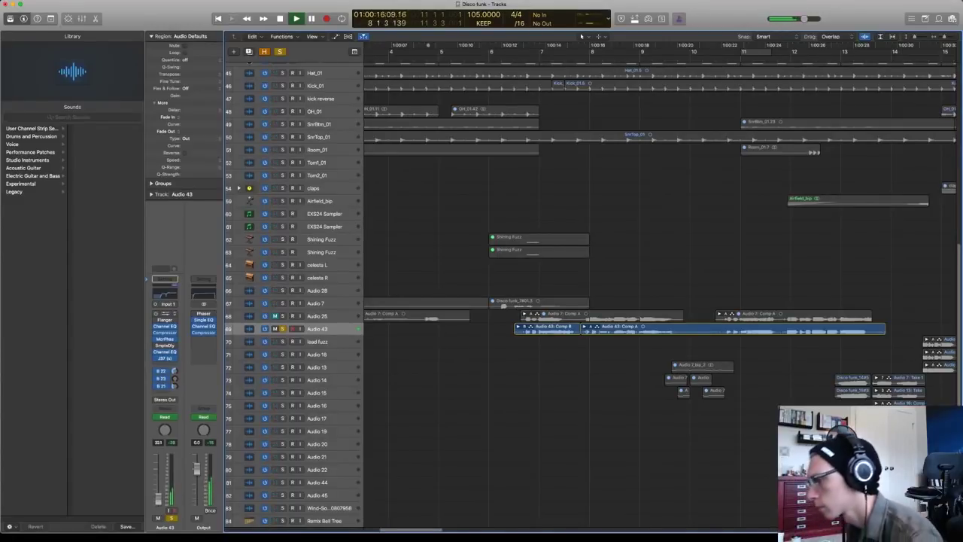
pyautogui.press('space')
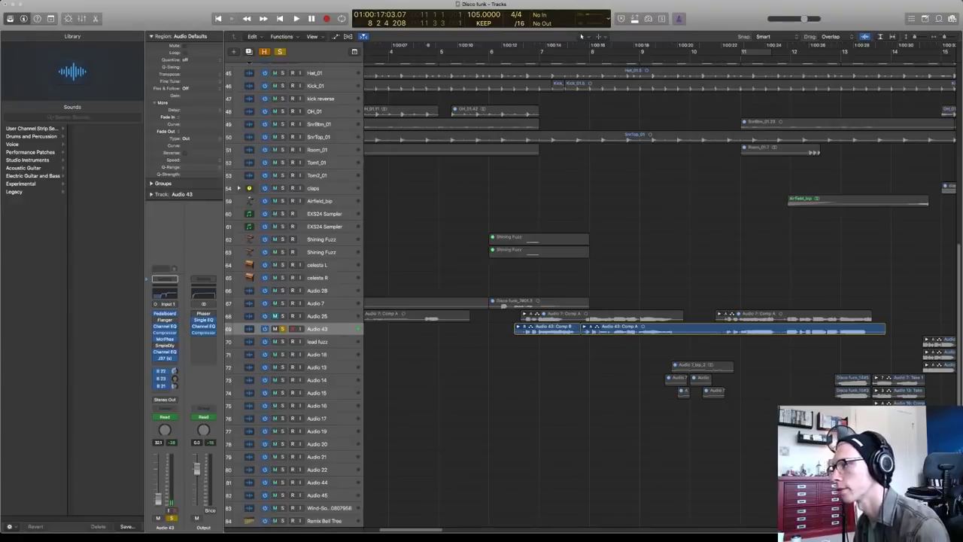
pyautogui.press('space')
pyautogui.press('space')
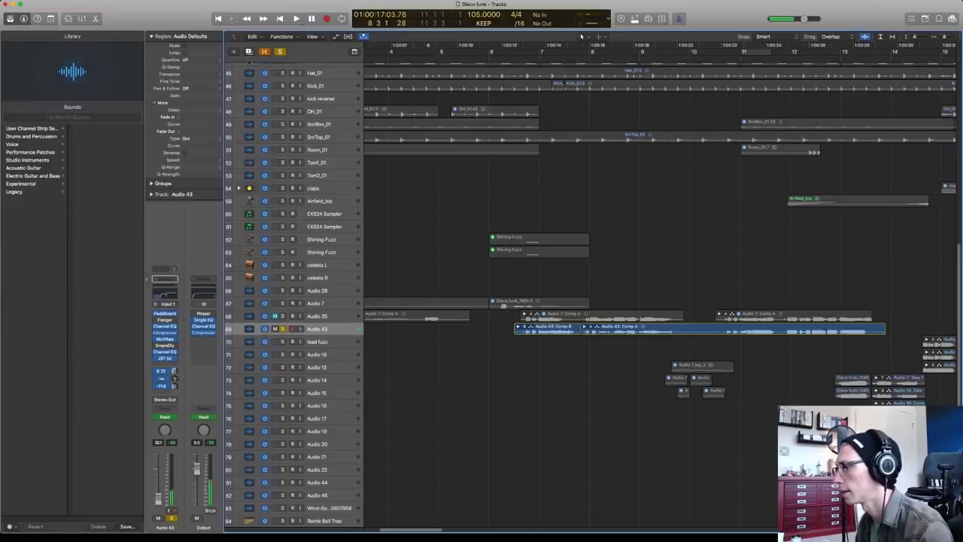
pyautogui.press('space')
pyautogui.press('space')
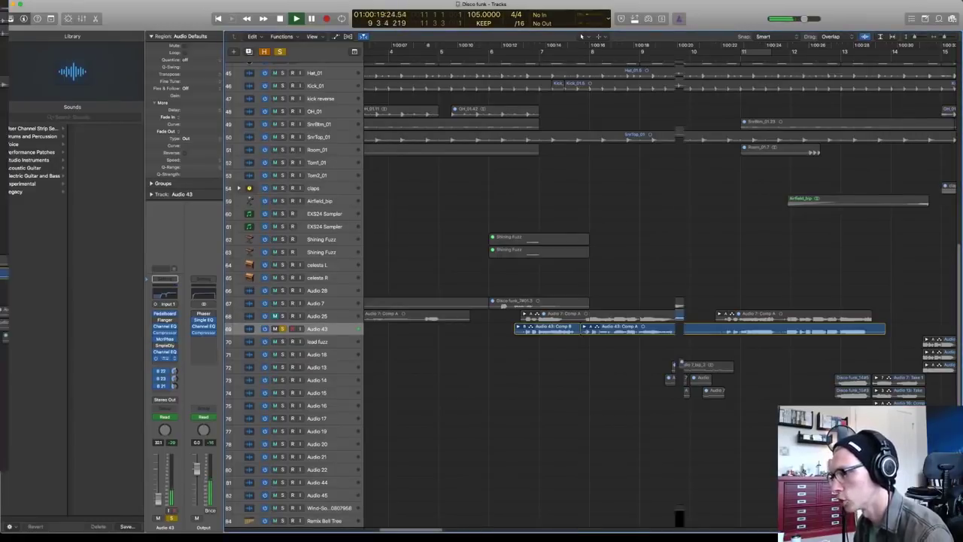
pyautogui.press('space')
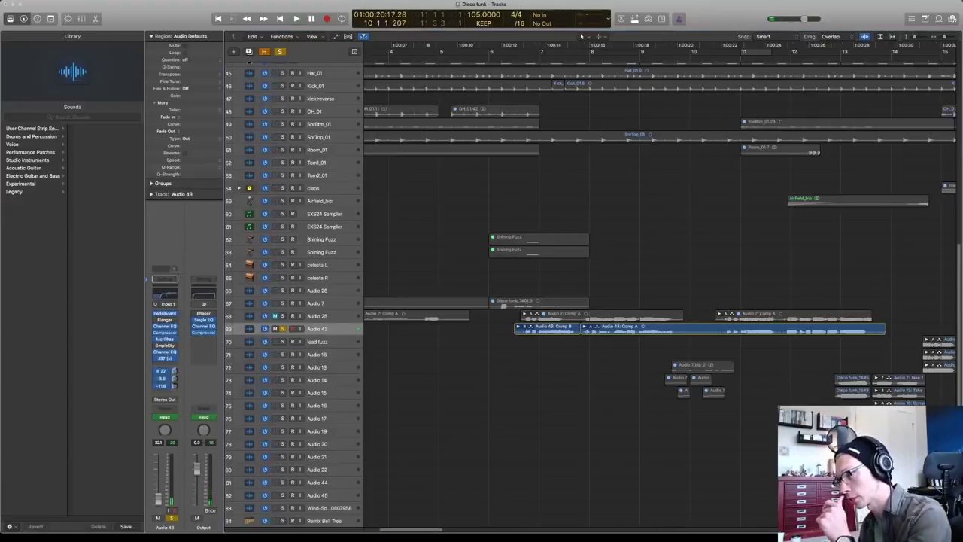
# Return the playhead to bar 6, play Audio 43 soloed to bar 9, and unsolo it
pyautogui.click(541, 51)
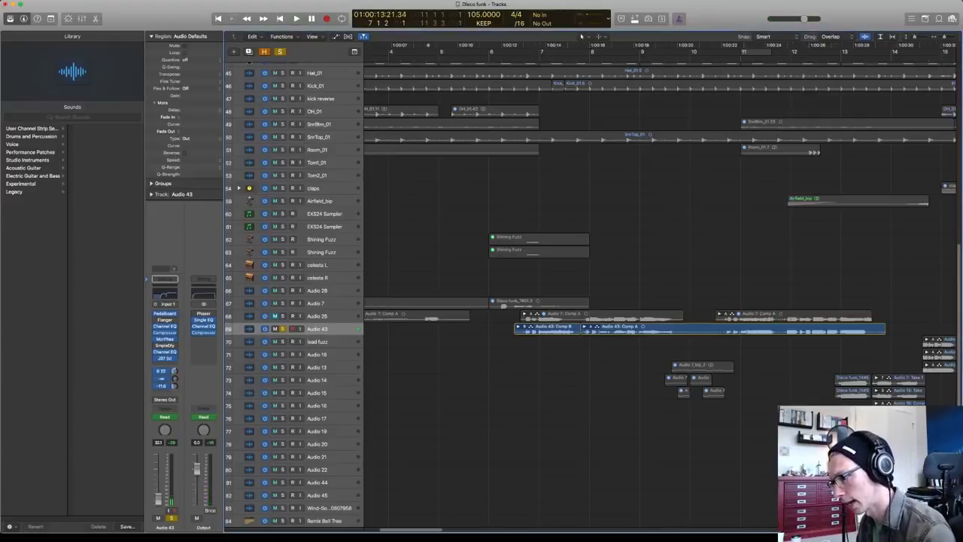
pyautogui.press(',')
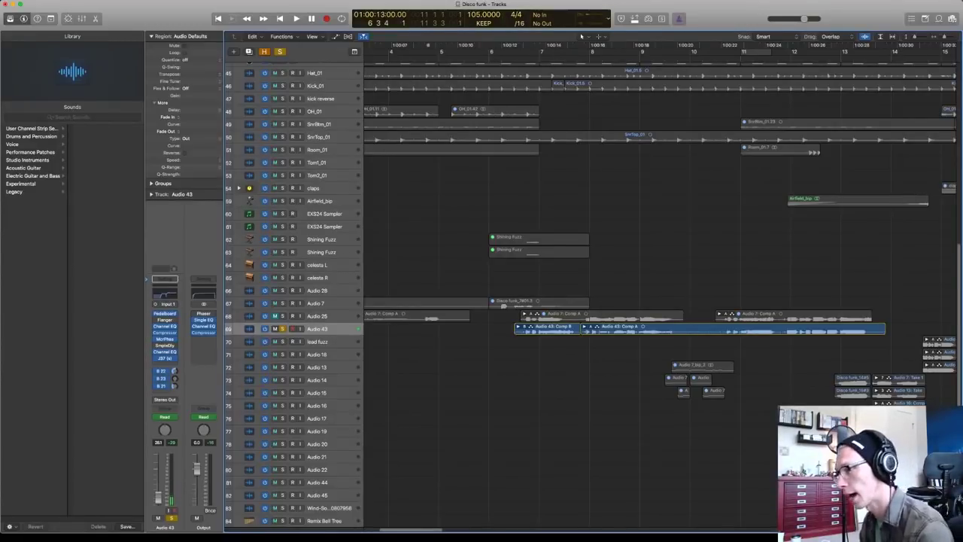
pyautogui.press('space')
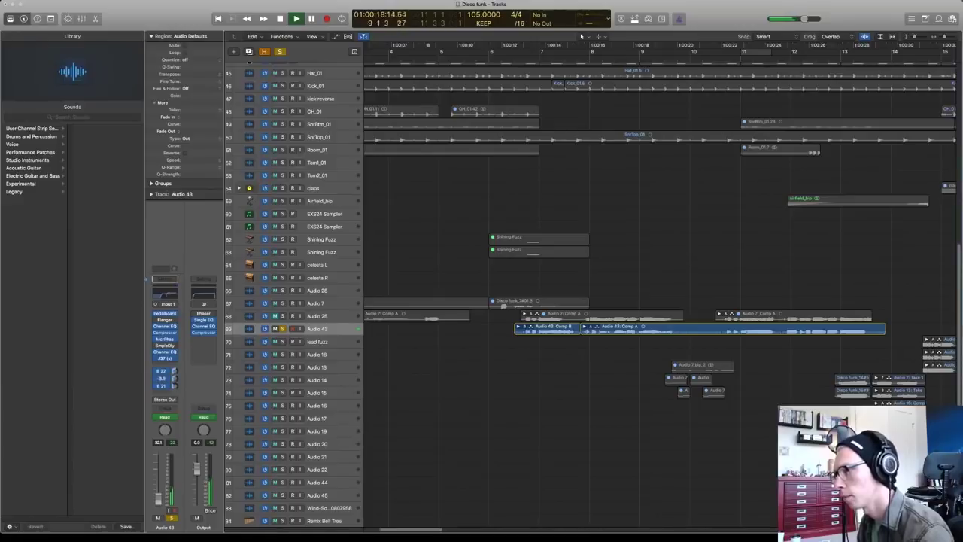
pyautogui.press('space')
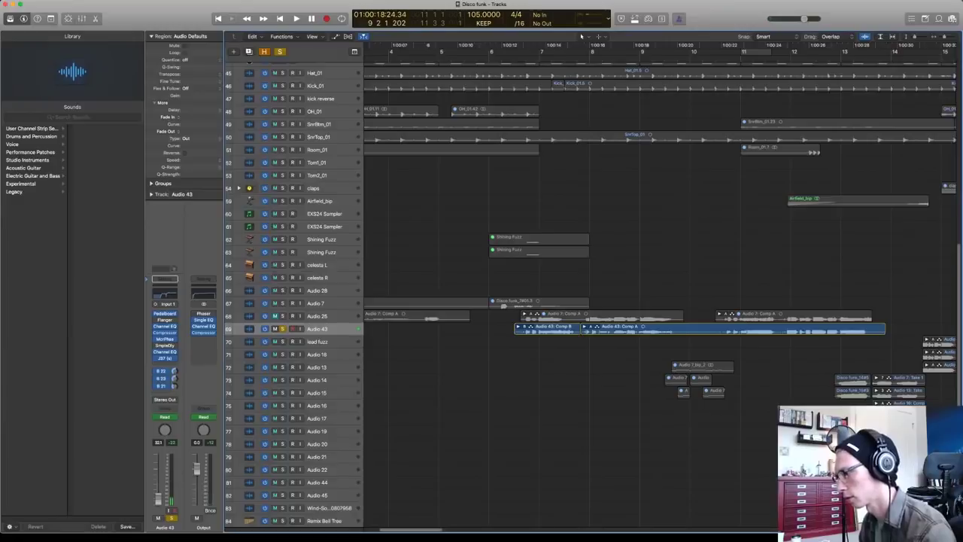
pyautogui.press('s')
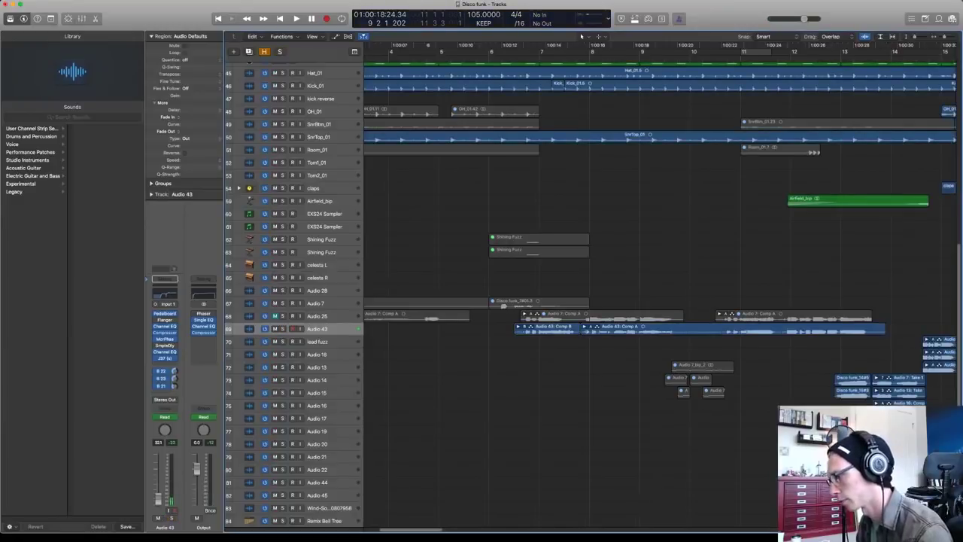
# Play the full mix from about bar 8, audition Warm Bells and Calm Winds soloed, and unsolo both tracks
pyautogui.hscroll(3, 582, 36)
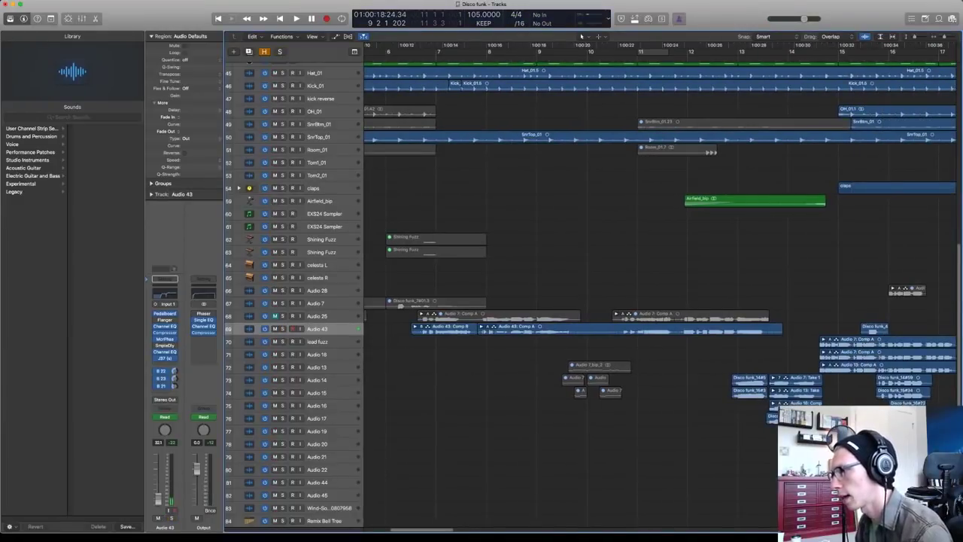
pyautogui.scroll(15, 581, 36)
pyautogui.press('space')
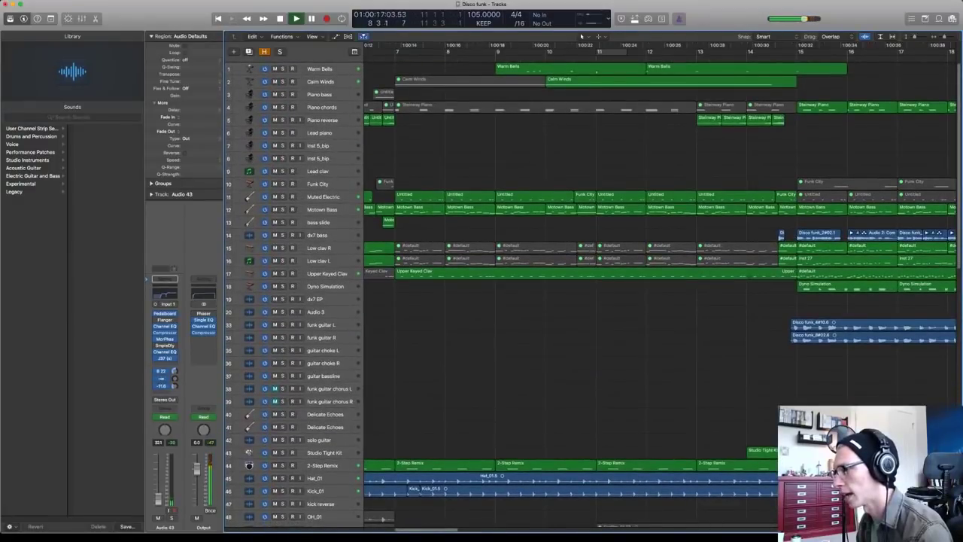
pyautogui.press('s')
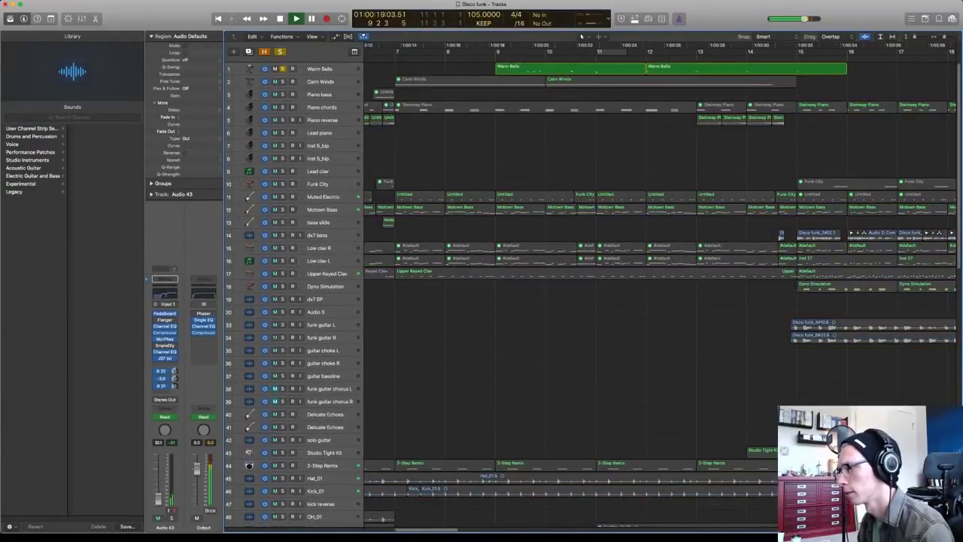
pyautogui.click(282, 82)
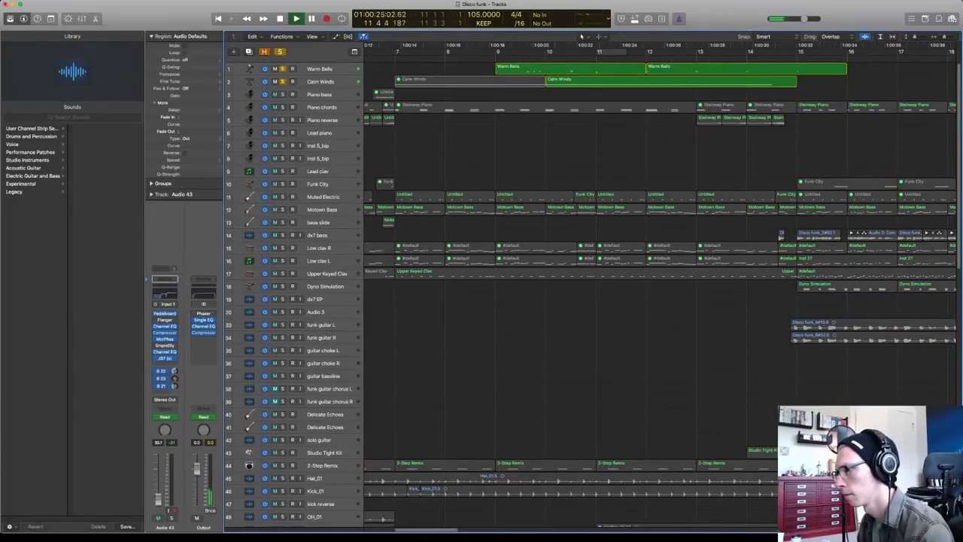
pyautogui.press('s')
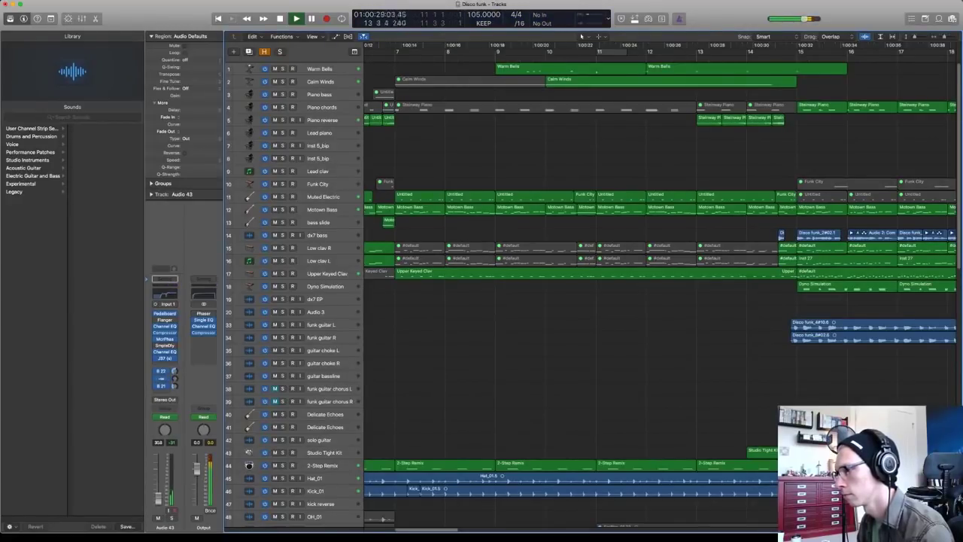
# Solo Piano reverse during bar 14, unsolo it, and restart playback of the full mix
pyautogui.press('s')
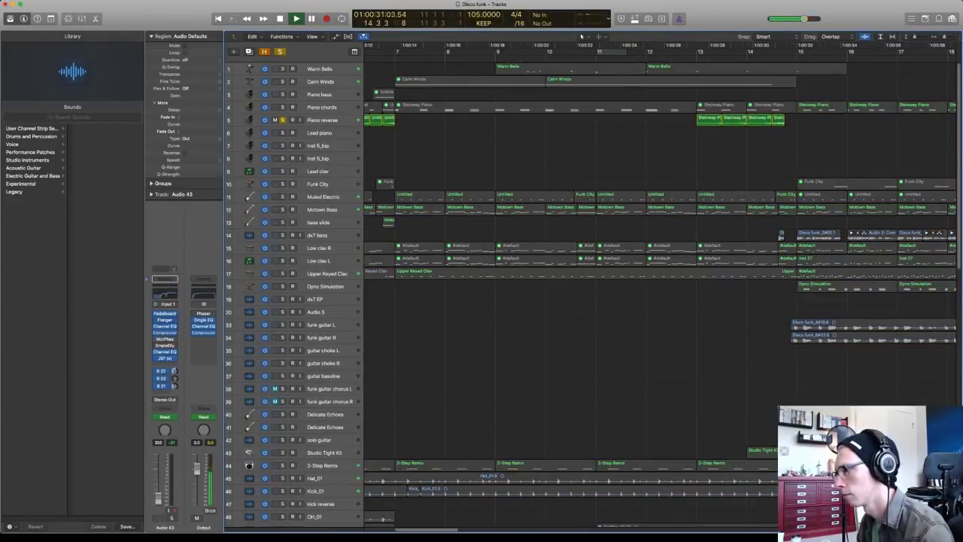
pyautogui.press('s')
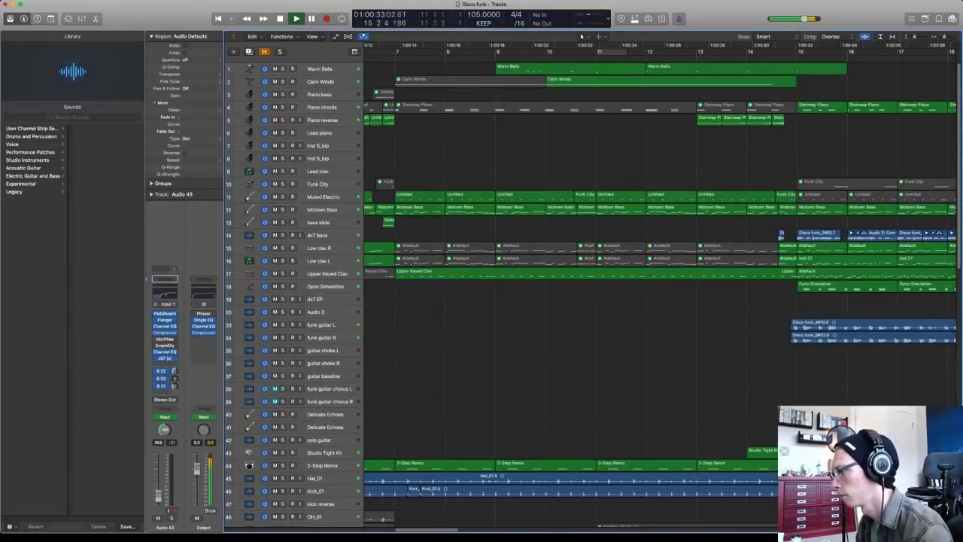
pyautogui.press('space')
pyautogui.press('space')
# Solo the tracks from Audio 43 down to Remix Bell Tree, and play them from bar 13 to bar 14
pyautogui.scroll(-15, 659, 293)
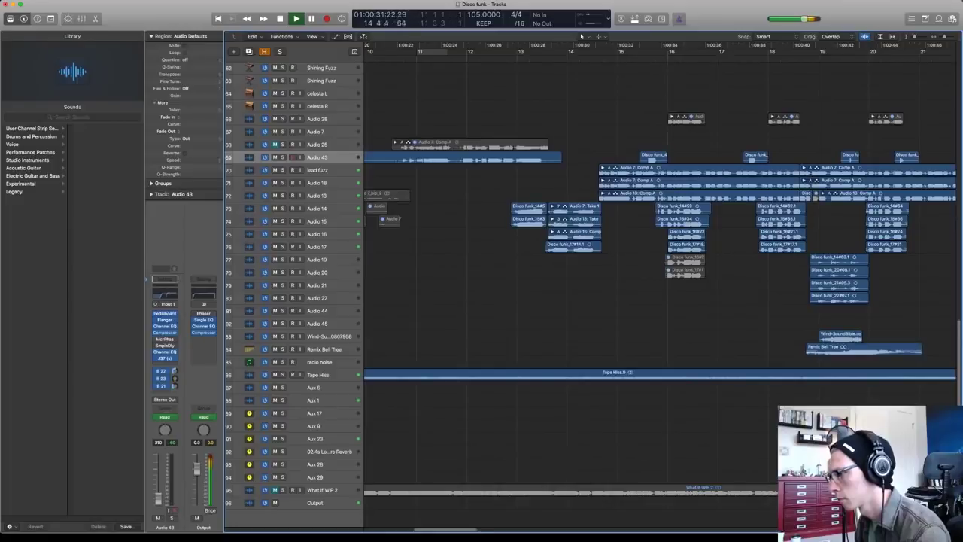
pyautogui.press('s')
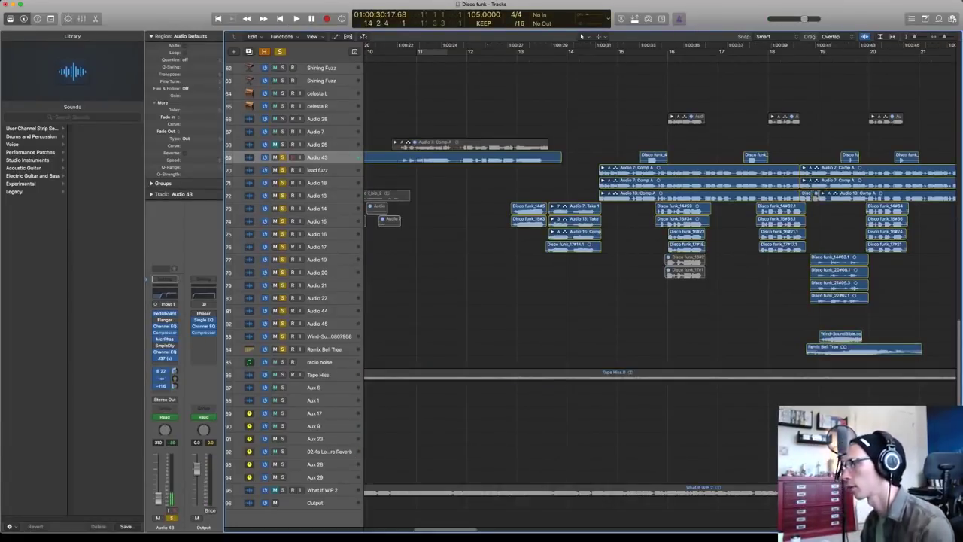
pyautogui.press('space')
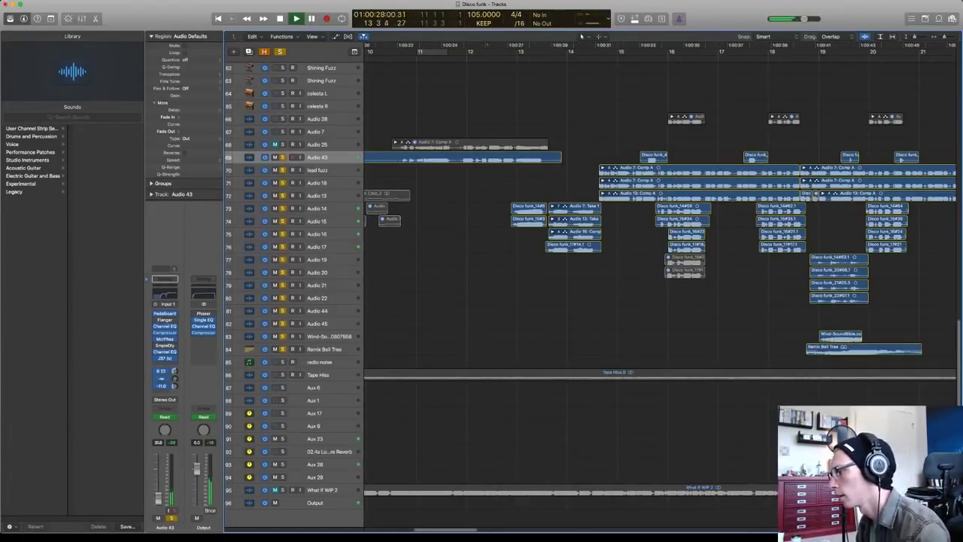
pyautogui.press('space')
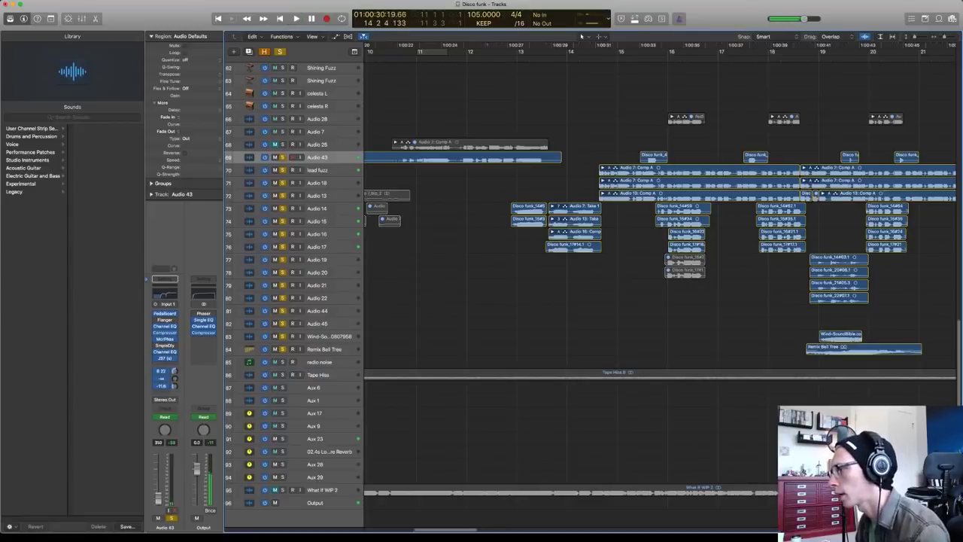
# Move the playhead back to bar 13, select the Audio 14 track, and play the soloed audio tracks to bar 18
pyautogui.press(',')
pyautogui.press(',')
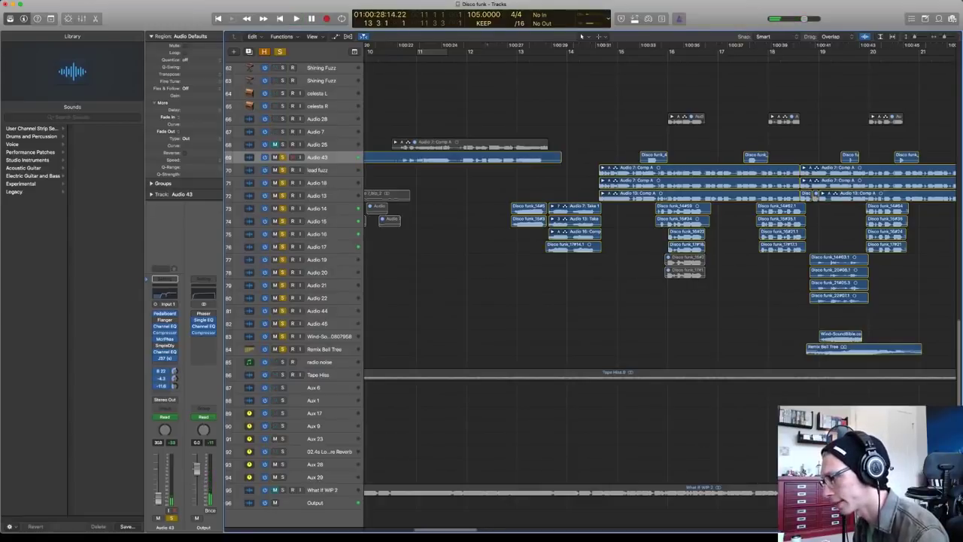
pyautogui.click(327, 208)
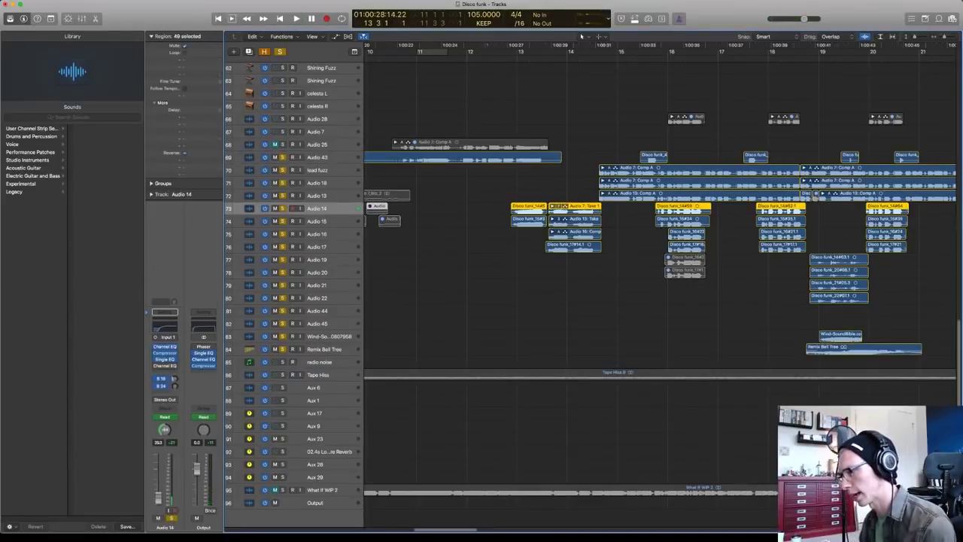
pyautogui.press('space')
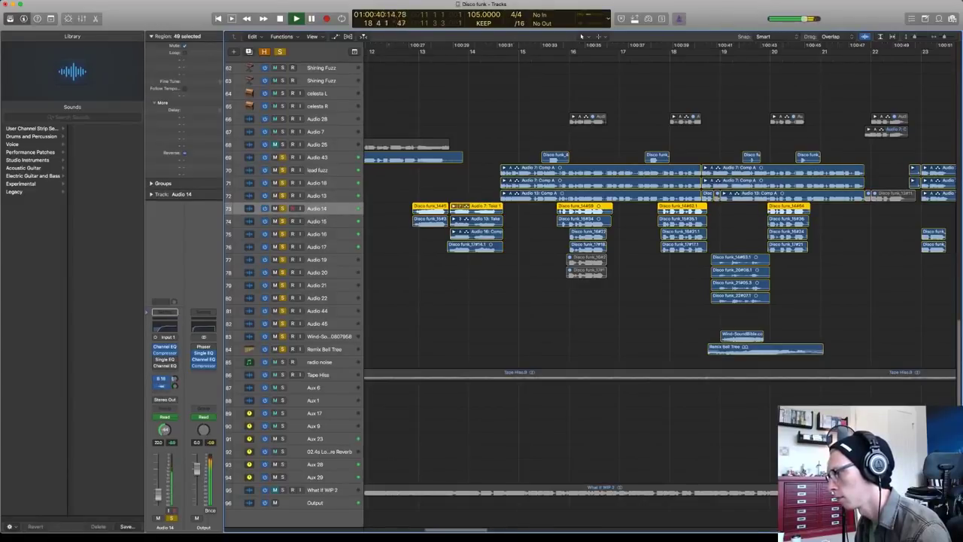
# Stop playback, move the playhead to bar 15, and display the bus 22 send's channel for the Audio 18 track
pyautogui.press('space')
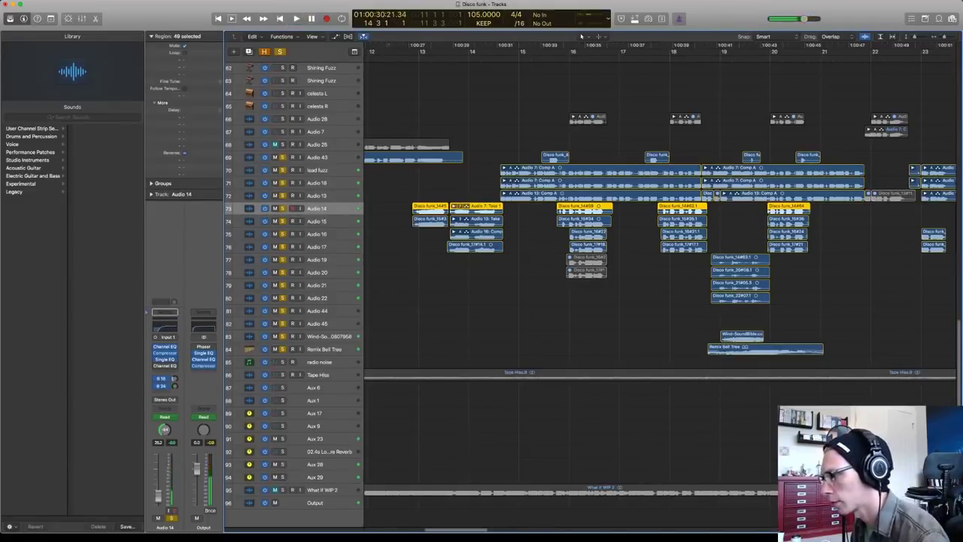
pyautogui.press('Up')
pyautogui.press('Up')
pyautogui.press('Up')
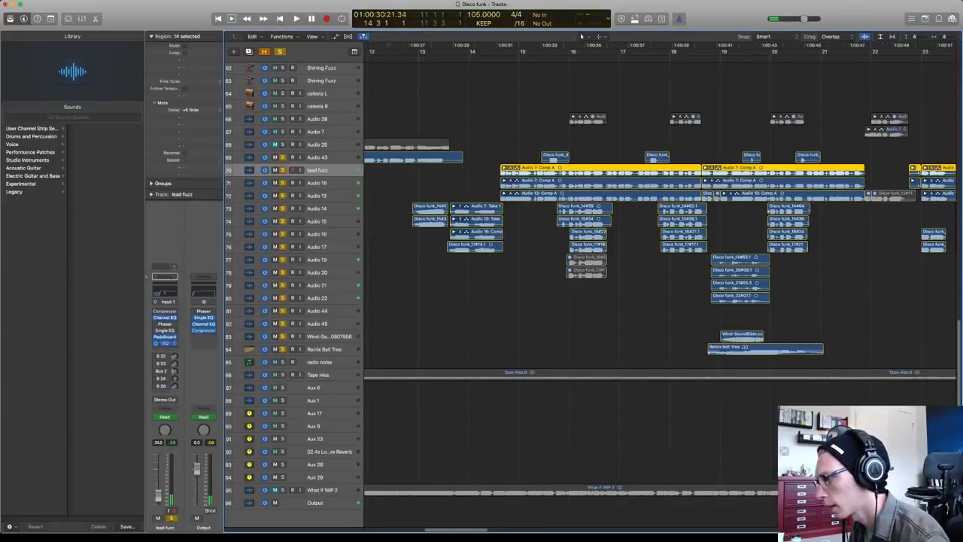
pyautogui.press('.')
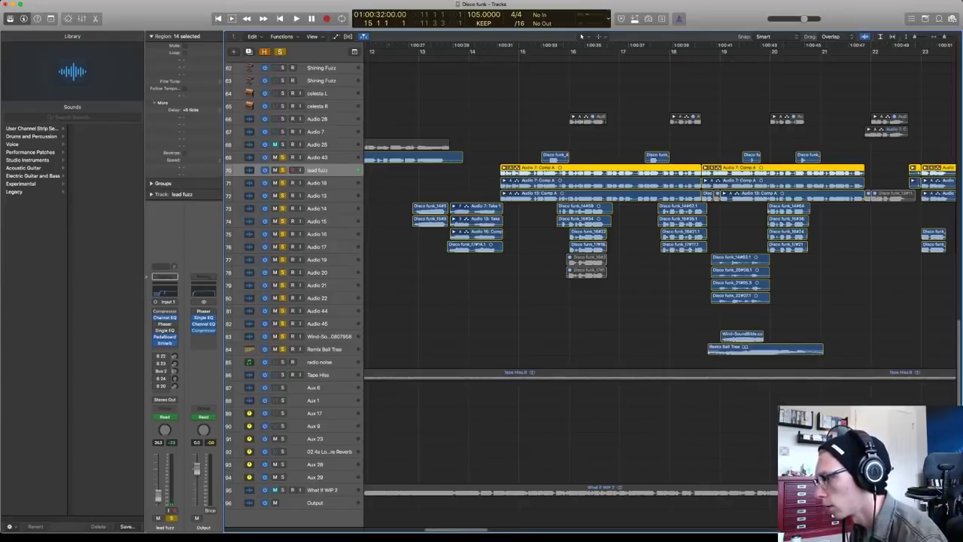
pyautogui.press('Down')
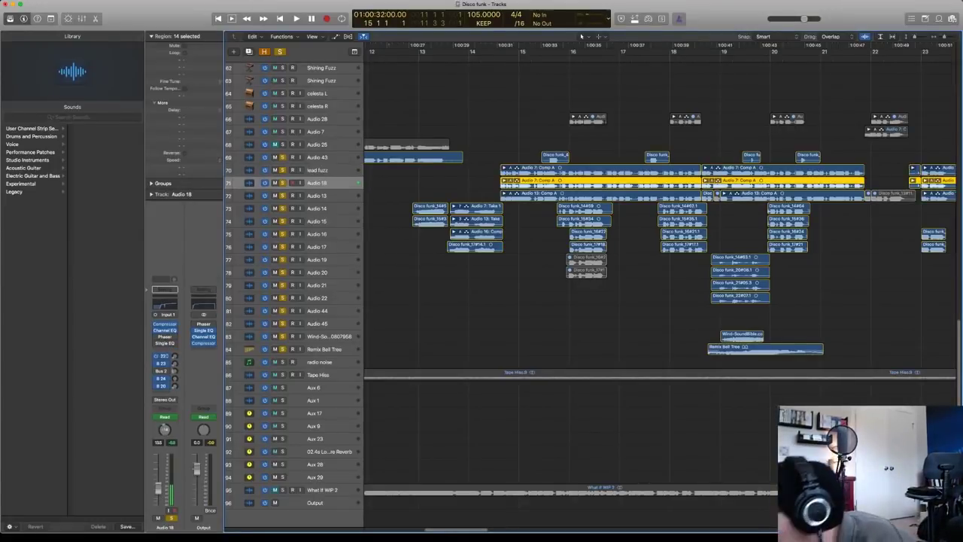
pyautogui.click(161, 356)
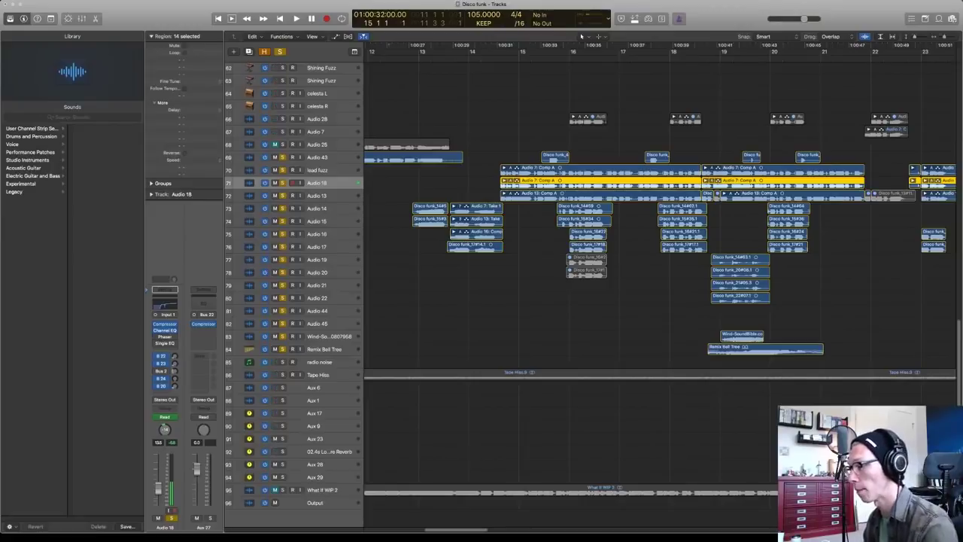
# Play the soloed audio tracks from bar 15 to bar 16, and replay the lead-in from bar 14 to bar 15
pyautogui.press('space')
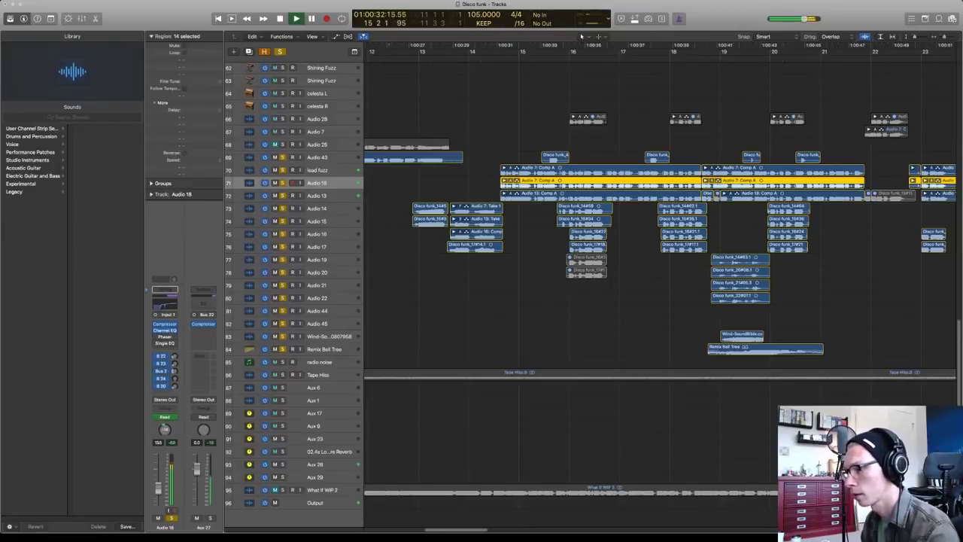
pyautogui.press('space')
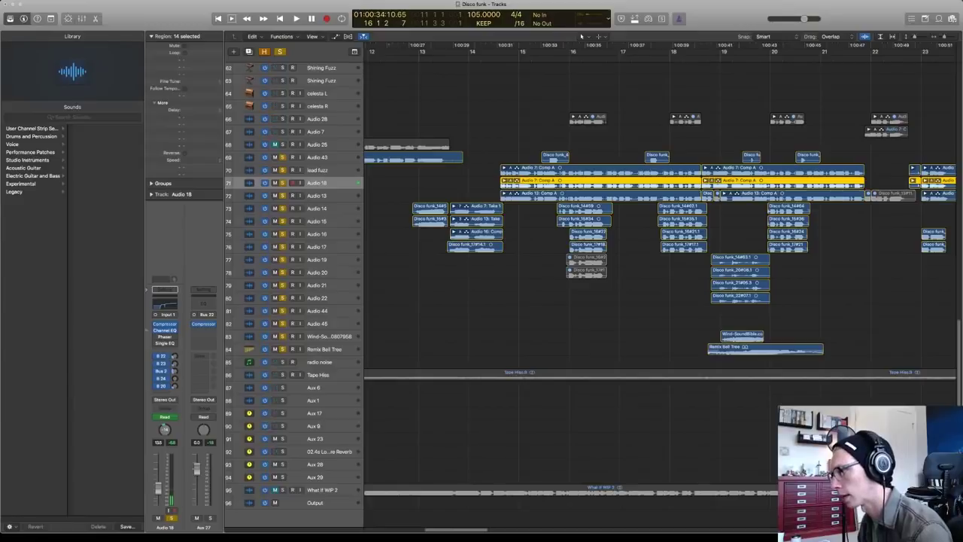
pyautogui.press('space')
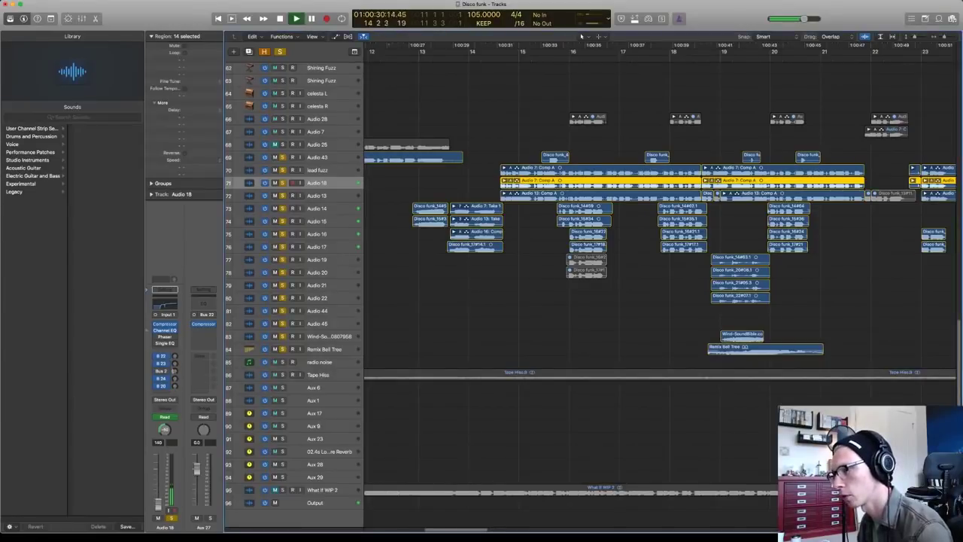
pyautogui.press('space')
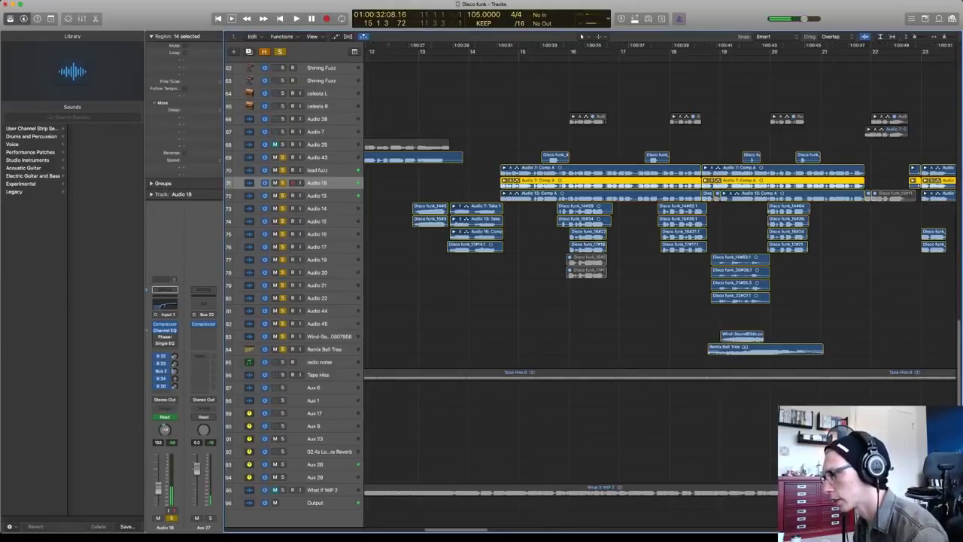
# Limit the solo to lead fuzz and Audio 18, and play the pair from about bar 14 to bar 16
pyautogui.hotkey('ctrl', 'm')
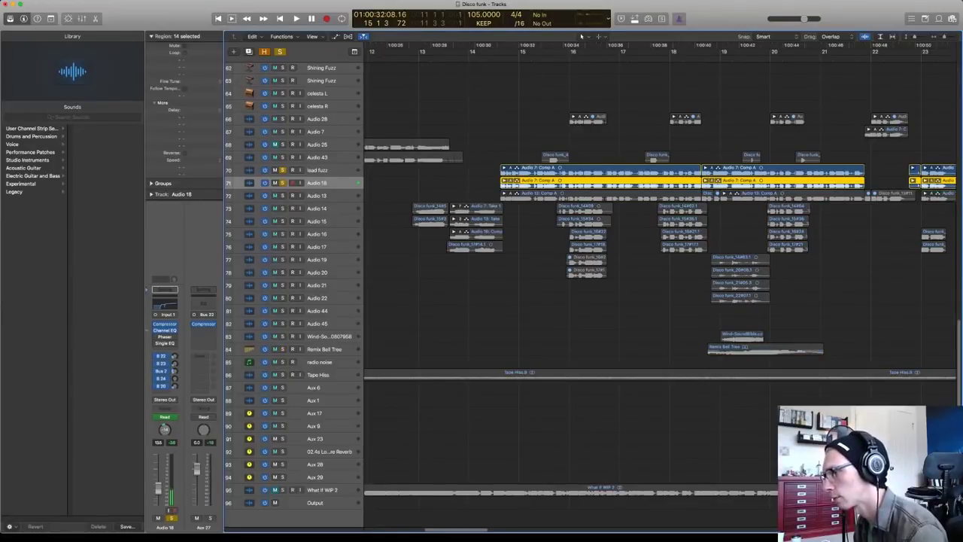
pyautogui.press('Up')
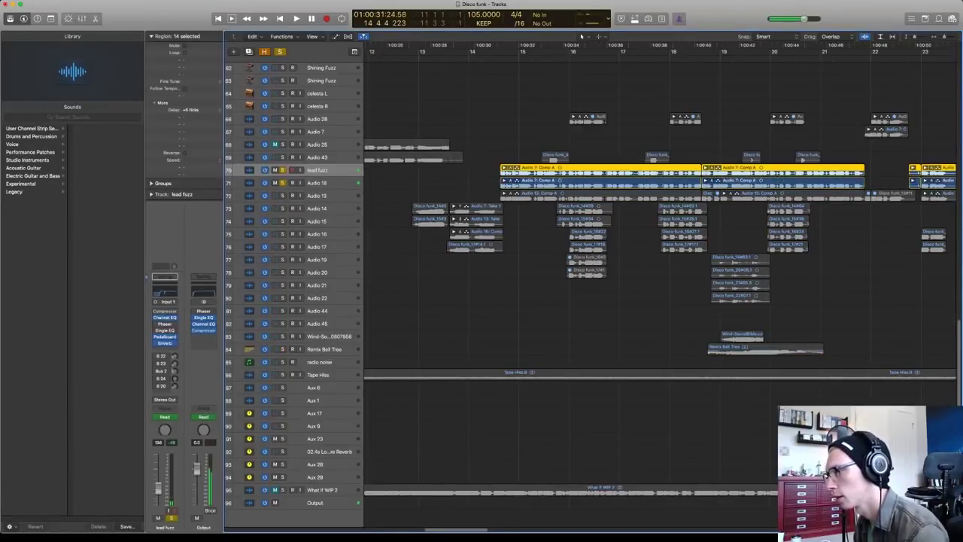
pyautogui.press('space')
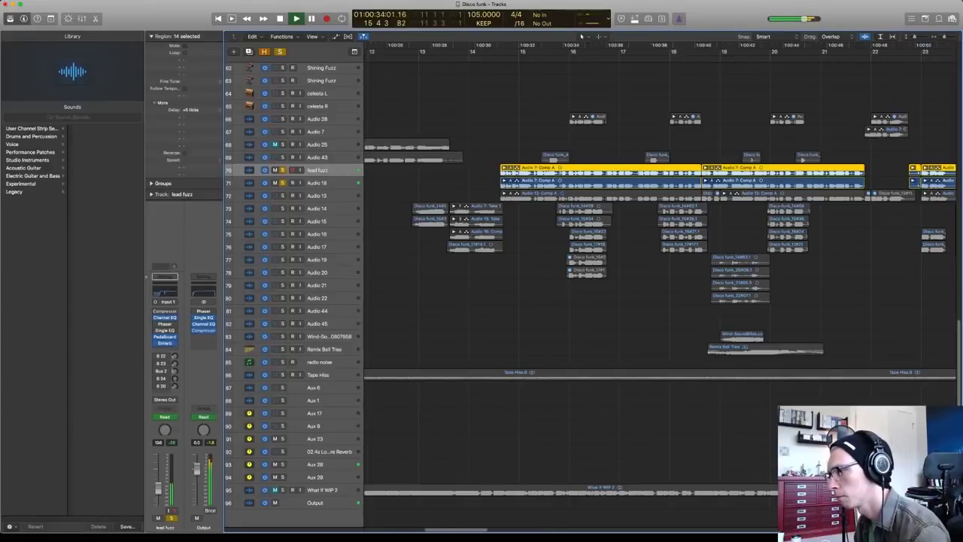
pyautogui.press('space')
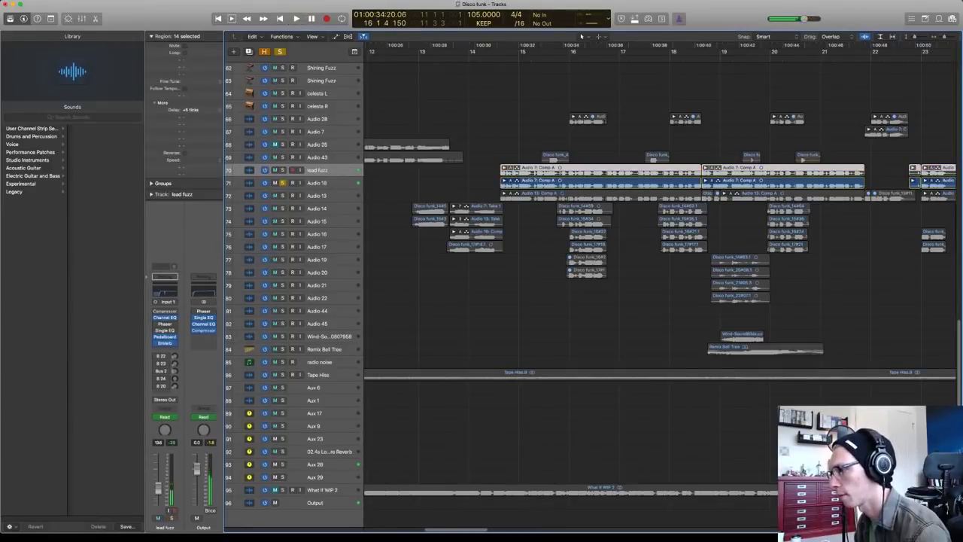
# Audition Audio 18 alone and lead fuzz alone, and clear the solos to hear the full mix until bar 19
pyautogui.press('space')
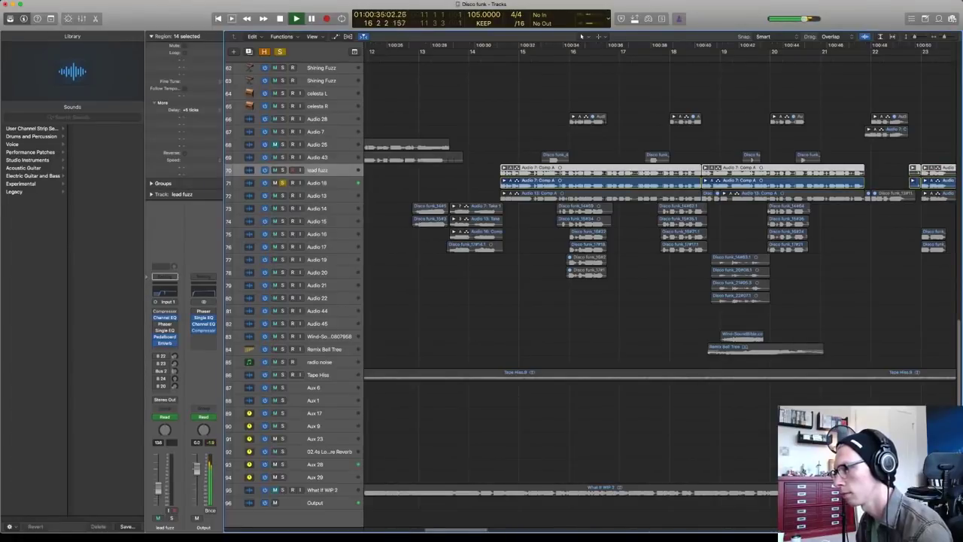
pyautogui.press('s')
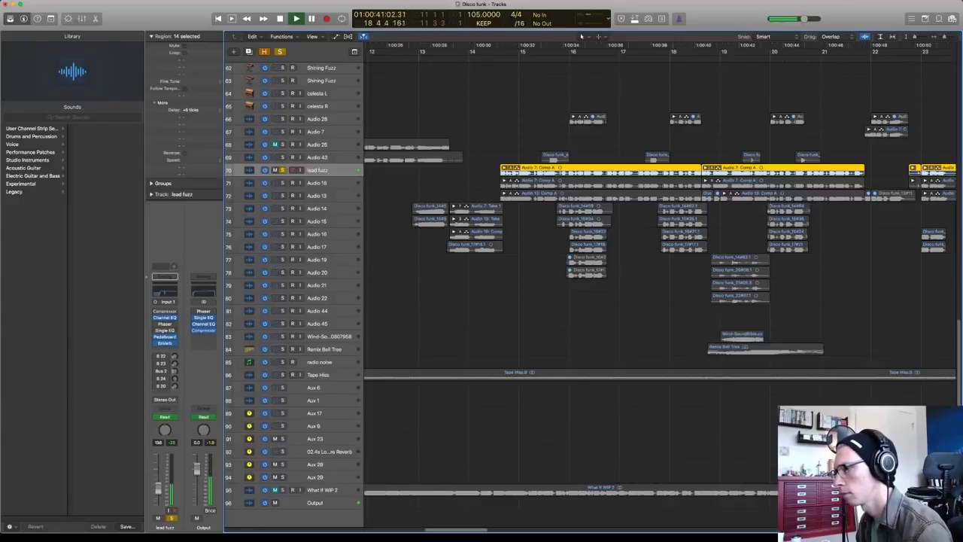
pyautogui.press('s')
pyautogui.hotkey('shift', 'd')
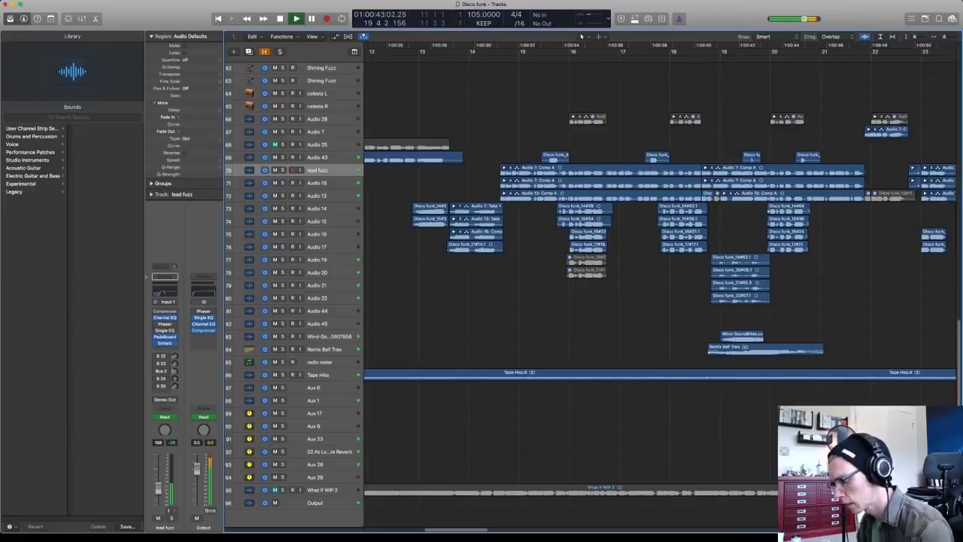
pyautogui.press('space')
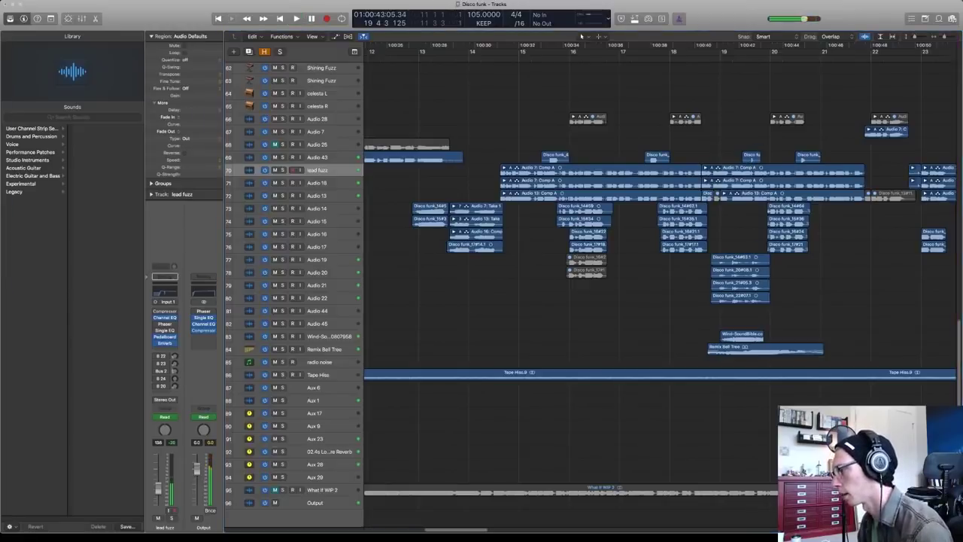
# Play the full mix to bar 31 and move the playhead back to bar 30
pyautogui.hscroll(5, 659, 282)
pyautogui.hscroll(7, 580, 36)
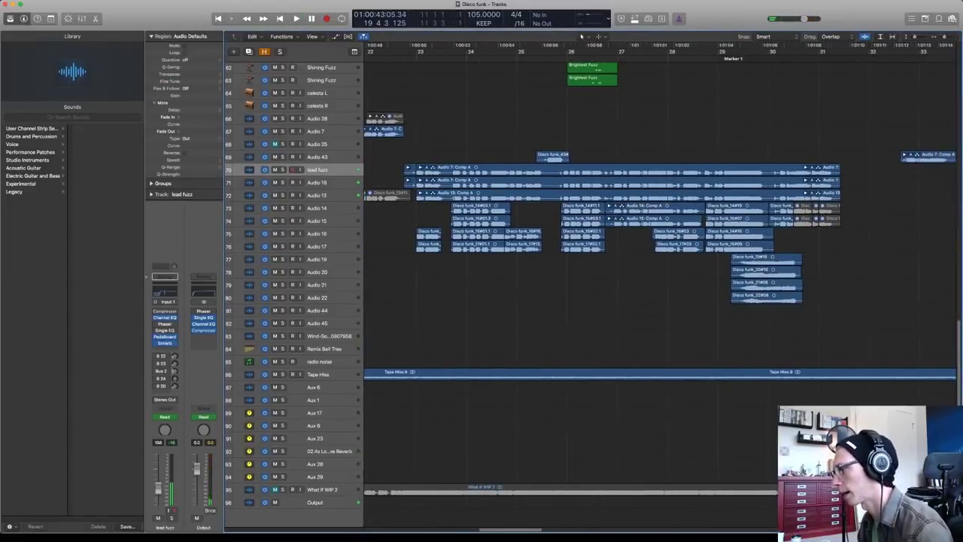
pyautogui.press('space')
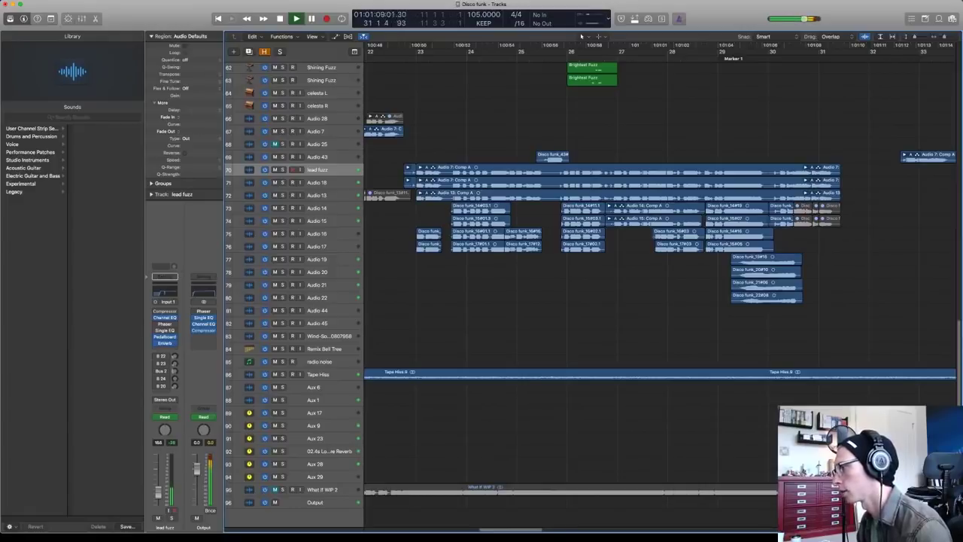
pyautogui.press('space')
pyautogui.press(',')
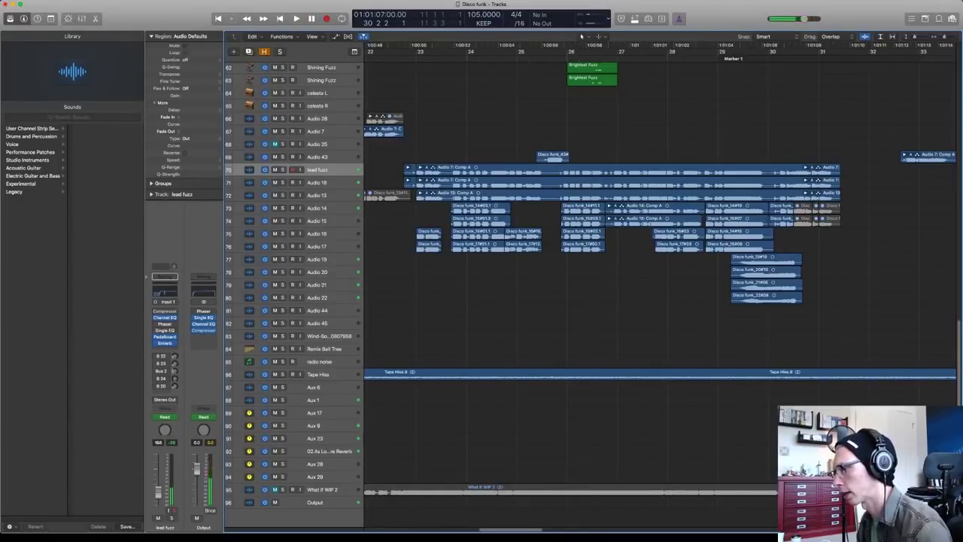
# Play from bar 30 with the lead fuzz track muted, unmute it during playback, and stop at bar 31
pyautogui.hotkey('ctrl', 'm')
pyautogui.press('space')
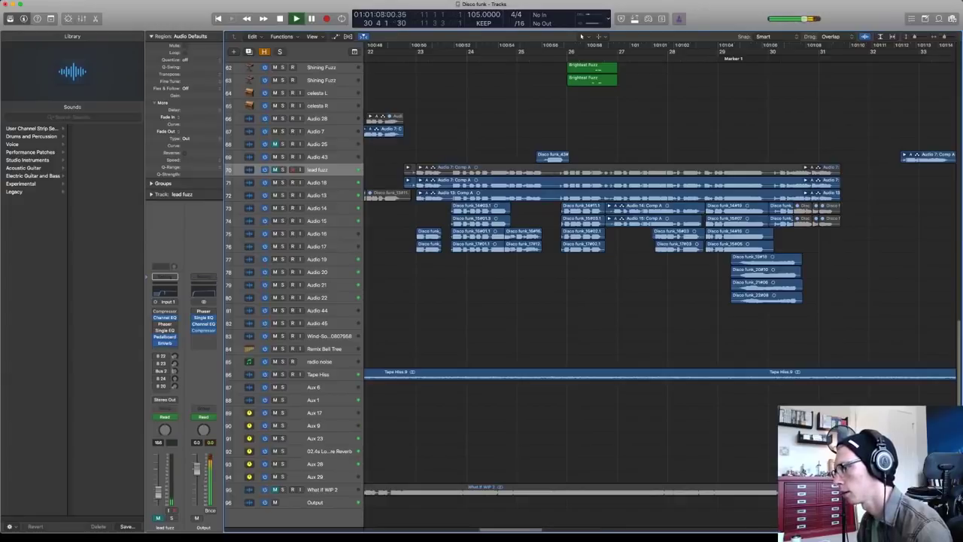
pyautogui.hotkey('ctrl', 'm')
pyautogui.press('space')
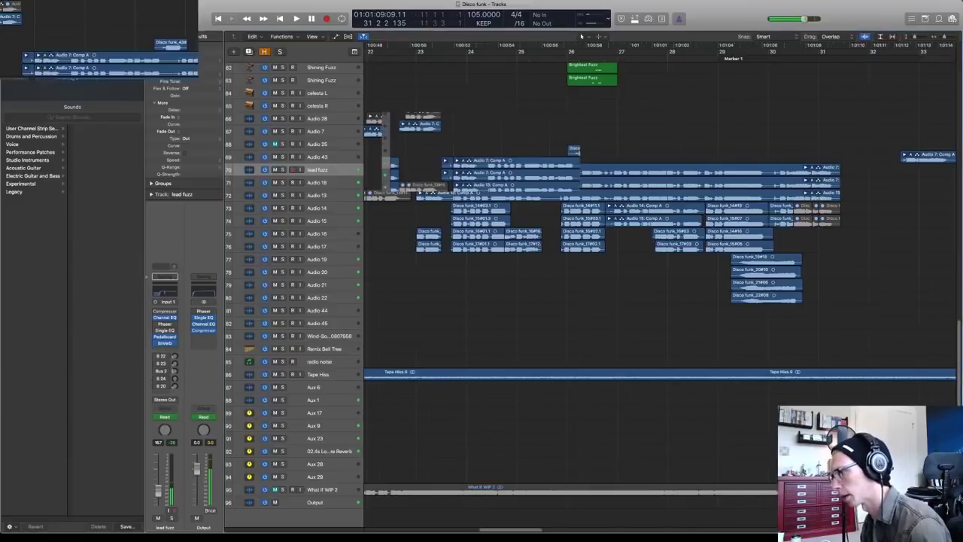
# Bring the drum and guitar tracks into view and place the playhead at bar 15
pyautogui.hscroll(-1, 659, 293)
pyautogui.click(424, 51)
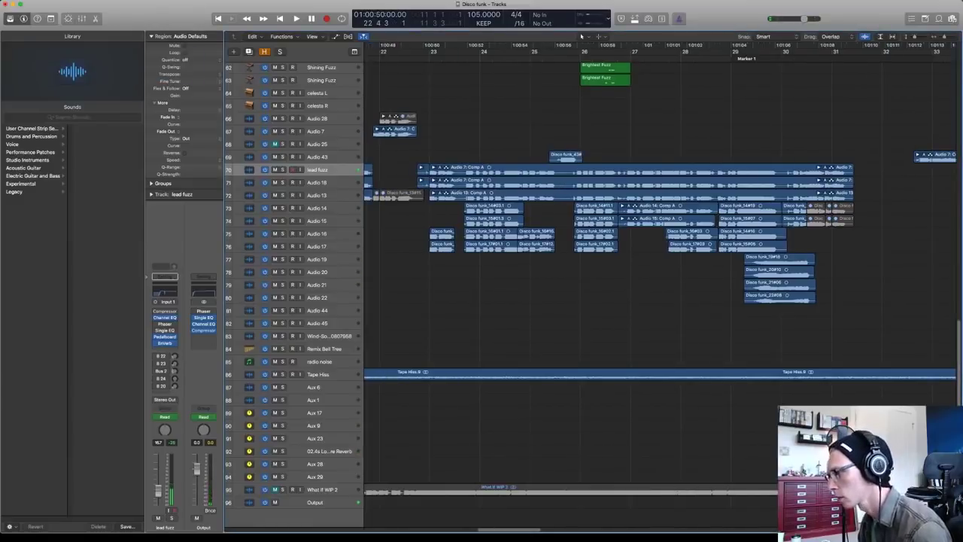
pyautogui.scroll(8, 660, 294)
pyautogui.hscroll(-8, 660, 294)
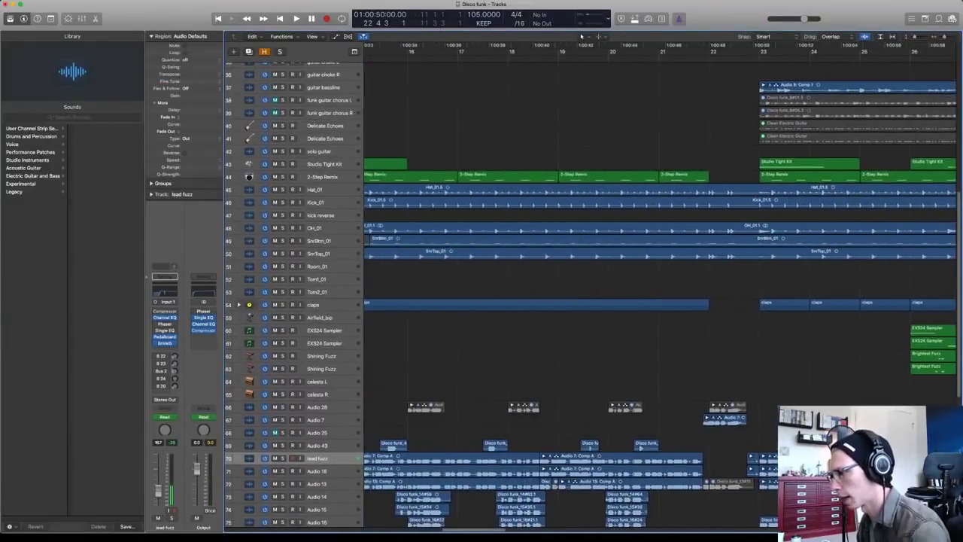
pyautogui.hscroll(-2, 660, 294)
pyautogui.click(407, 51)
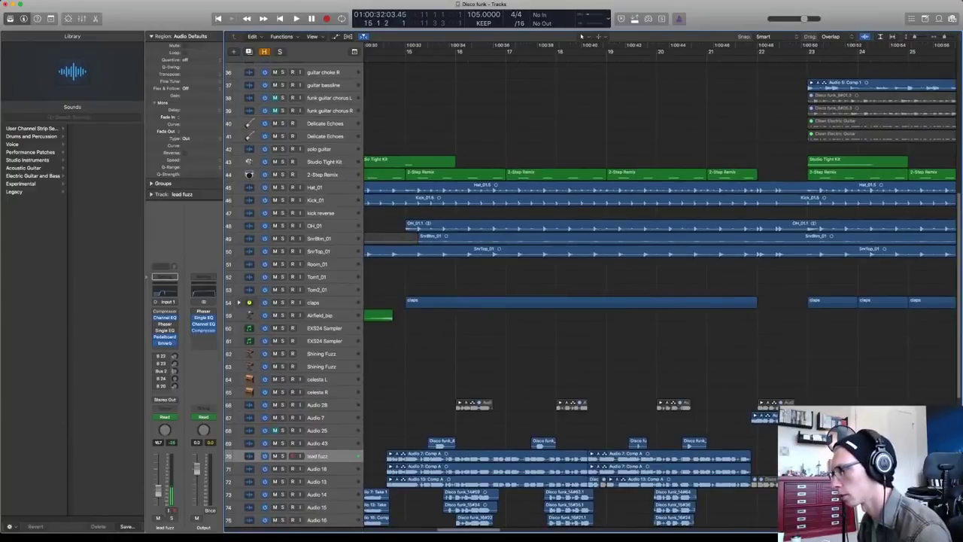
# Solo the funk guitar L and funk guitar R tracks and play them back from around bar 15
pyautogui.scroll(10, 580, 35)
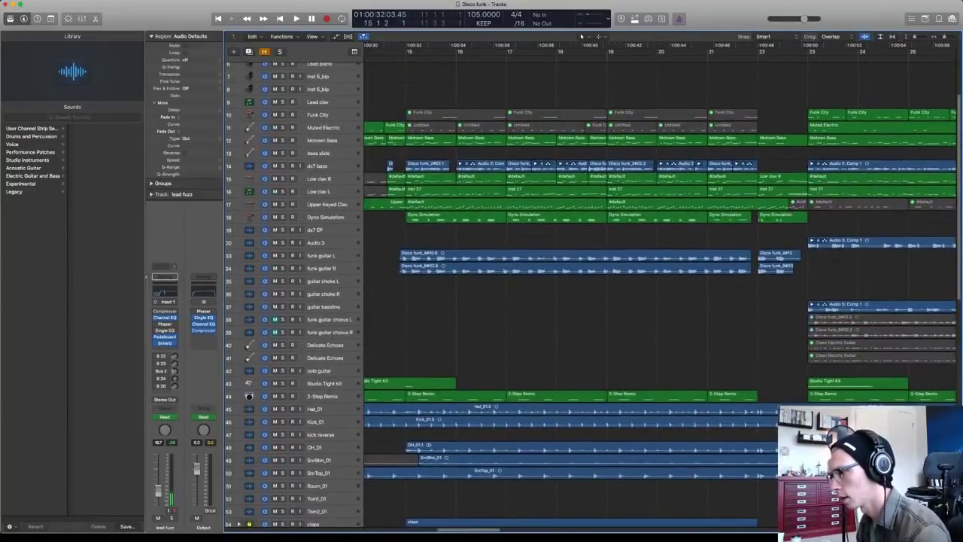
pyautogui.press('s')
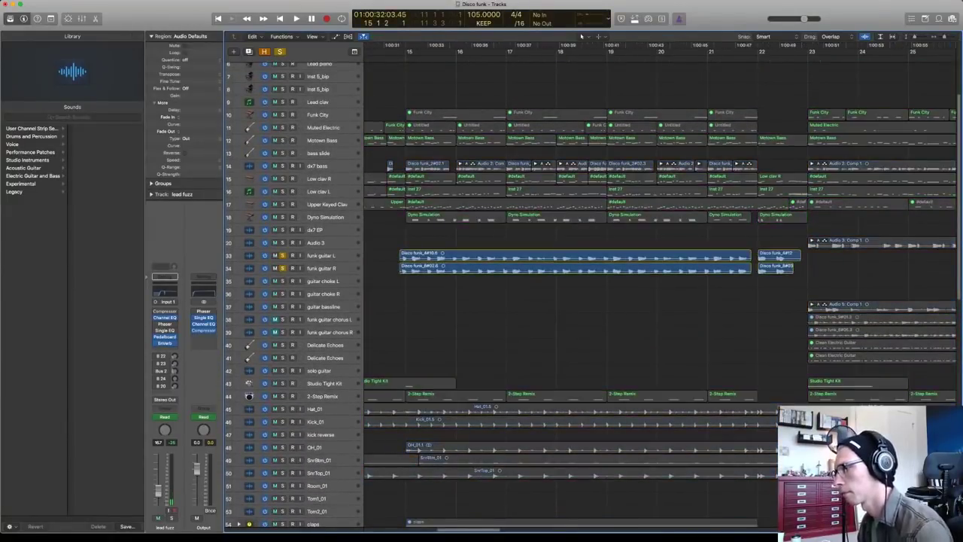
pyautogui.press('space')
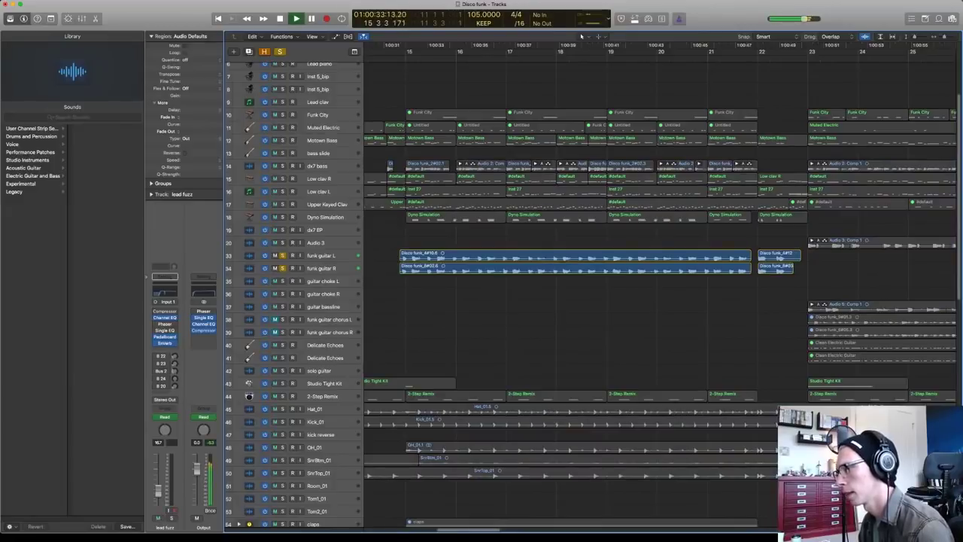
# Bypass the Bus 16 send on the funk guitar L and funk guitar R tracks and play the soloed guitars
pyautogui.click(324, 255)
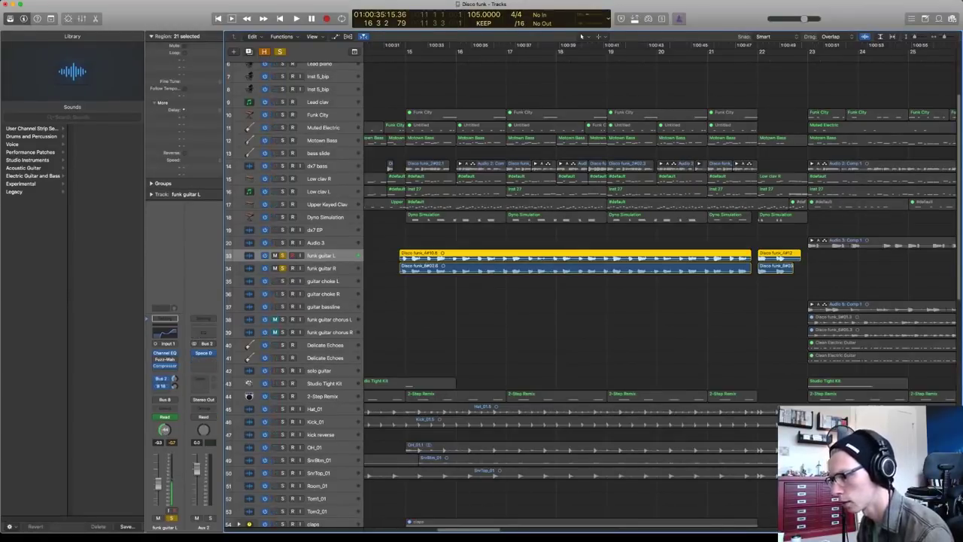
pyautogui.press('space')
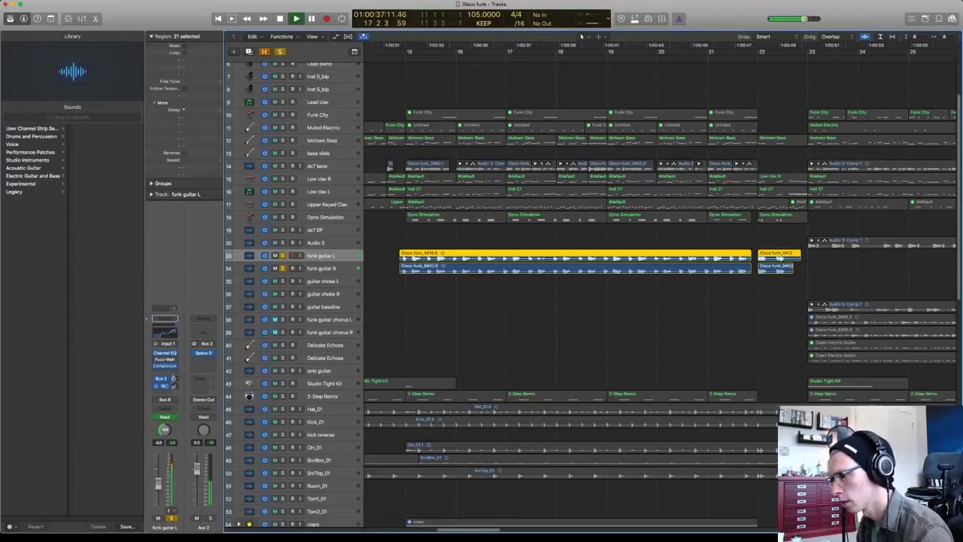
pyautogui.press('space')
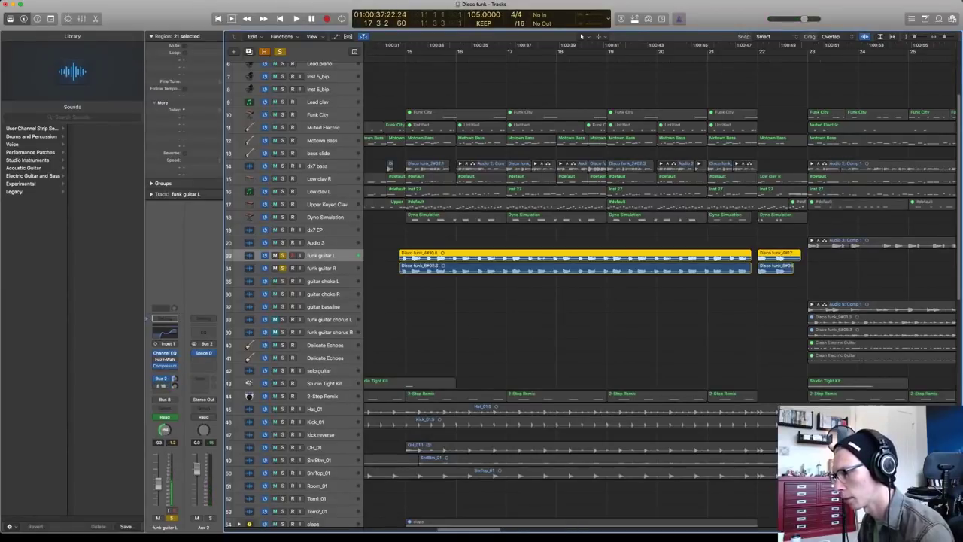
pyautogui.press('Down')
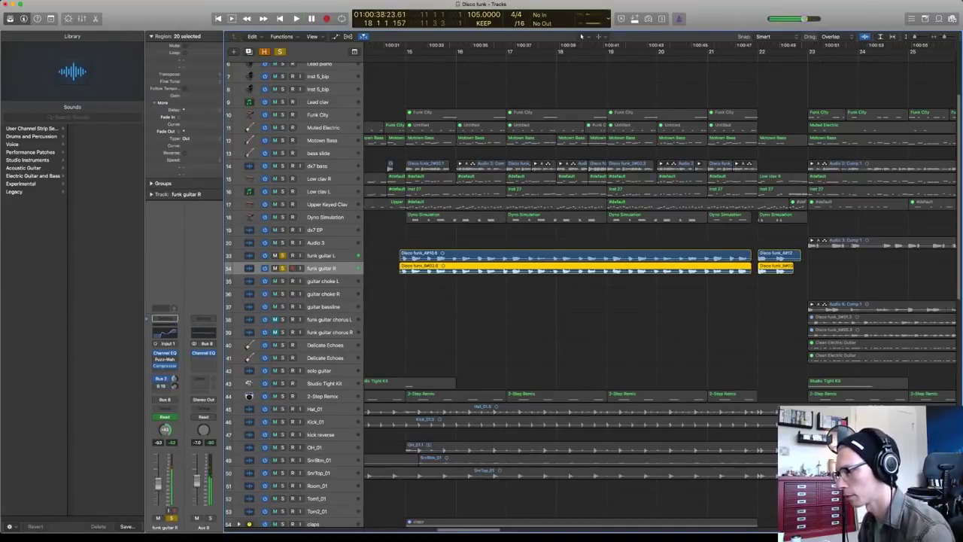
pyautogui.press('space')
# Bypass the Bus 2 send on both funk guitar tracks and play the guitars without either send
pyautogui.press('Up')
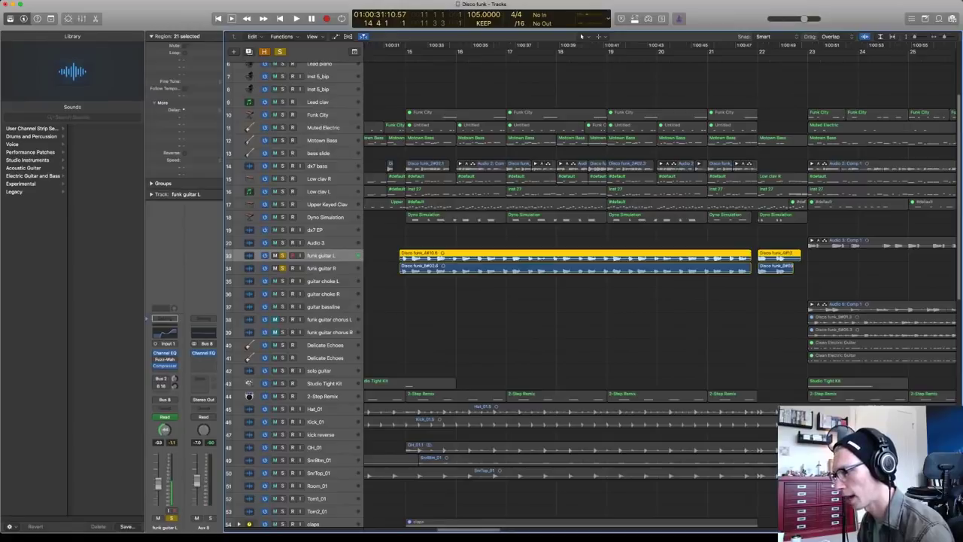
pyautogui.press('Down')
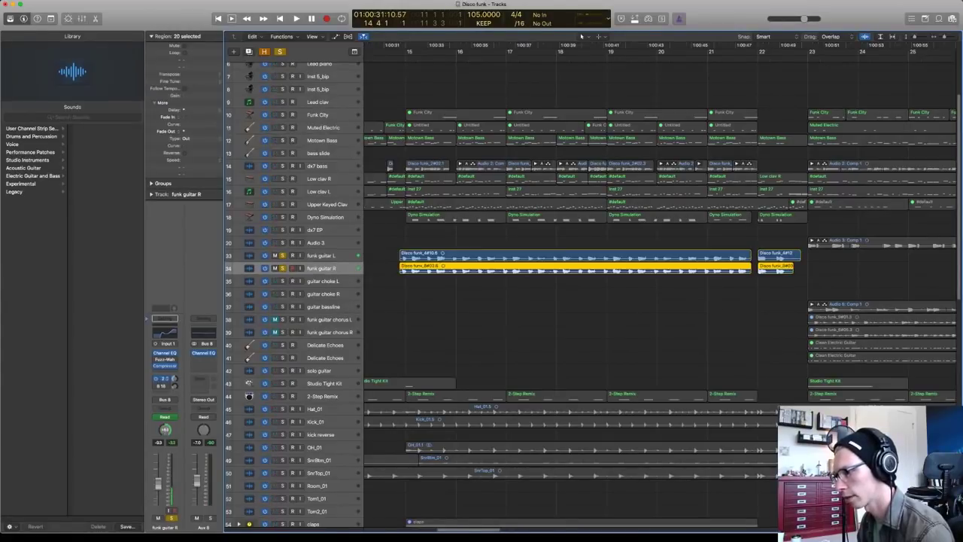
pyautogui.press('space')
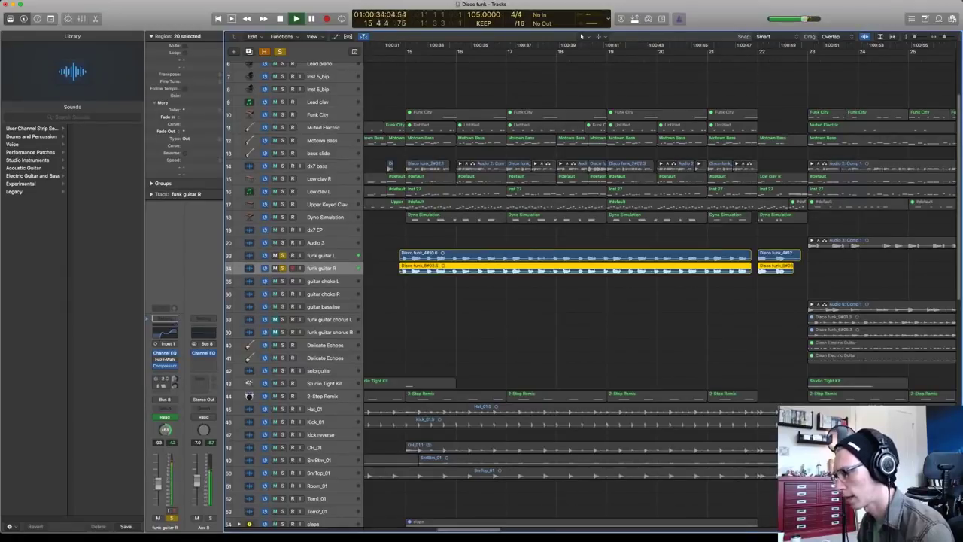
# Re-enable only the Bus 2 send on both funk guitar tracks and audition the guitars
pyautogui.press('space')
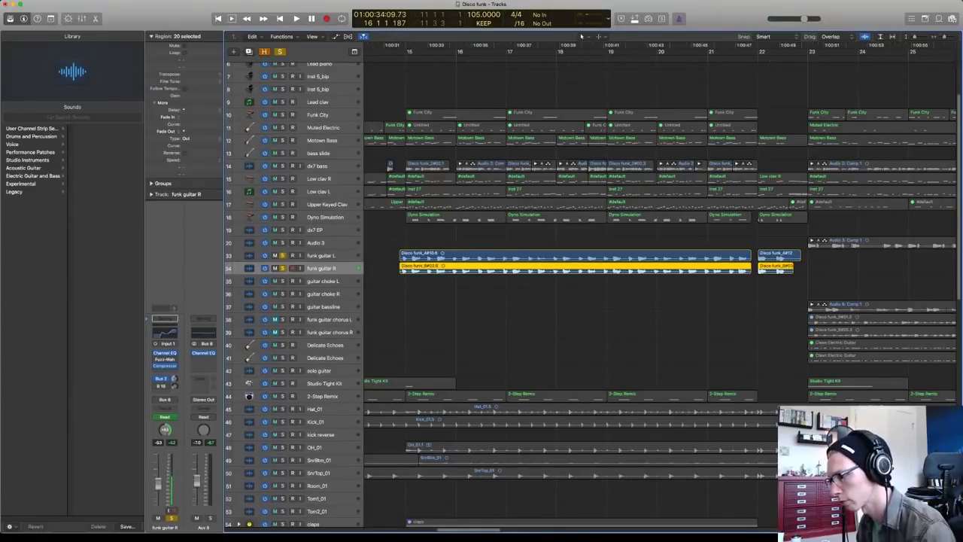
pyautogui.press('Up')
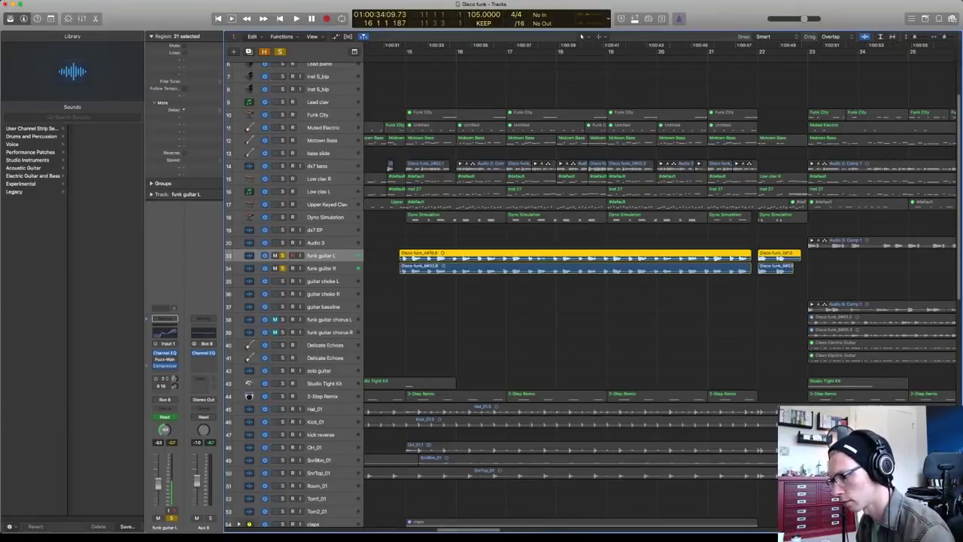
pyautogui.press('space')
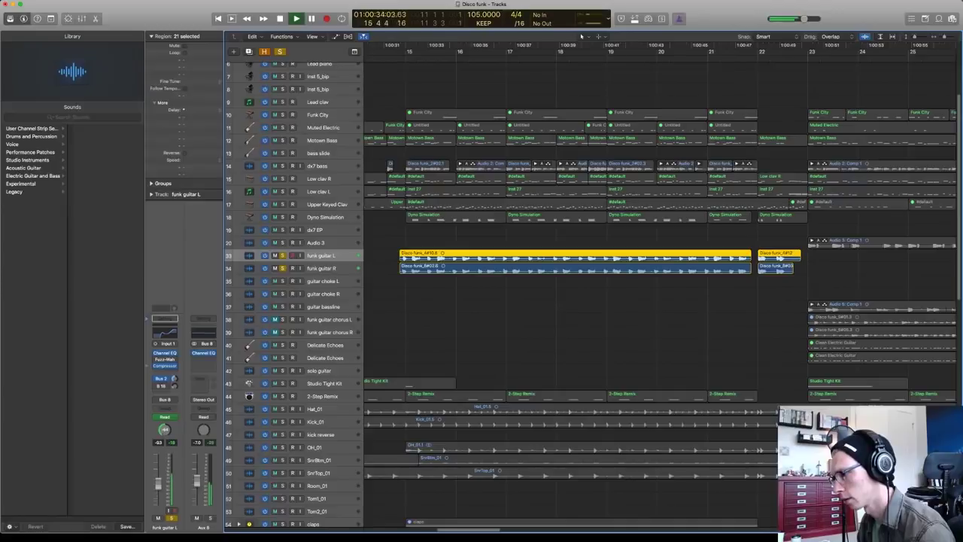
pyautogui.press('space')
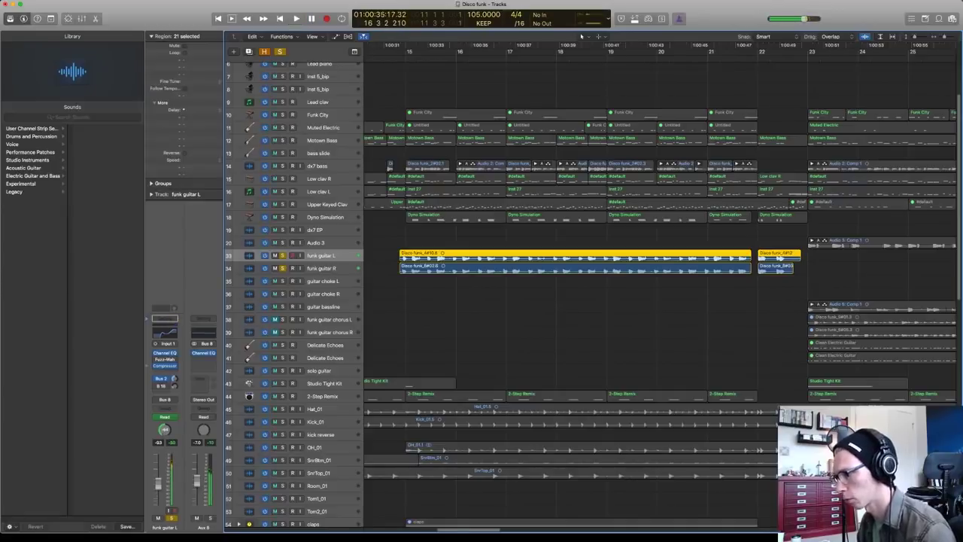
# Re-enable the Bus 16 send on both funk guitar tracks and audition the guitars with both sends active
pyautogui.press('Return')
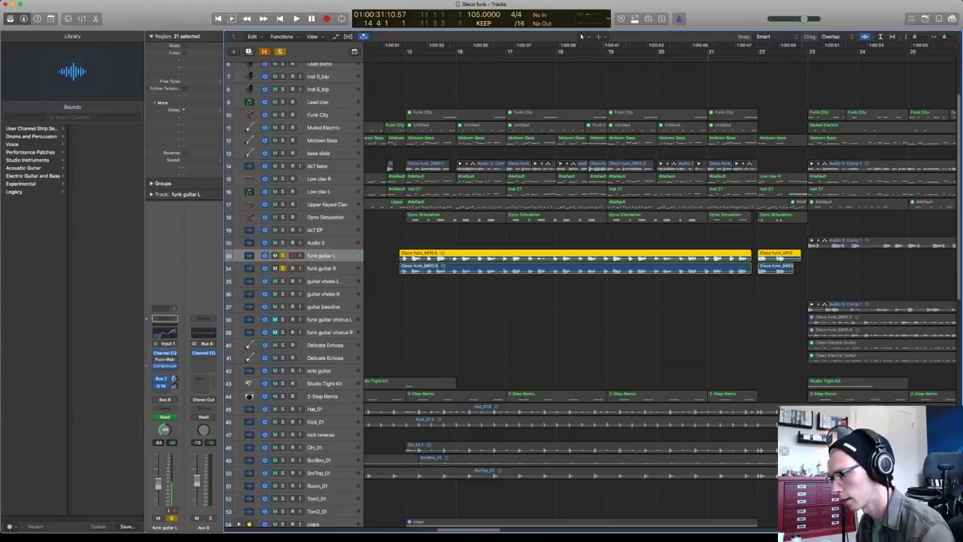
pyautogui.press('Down')
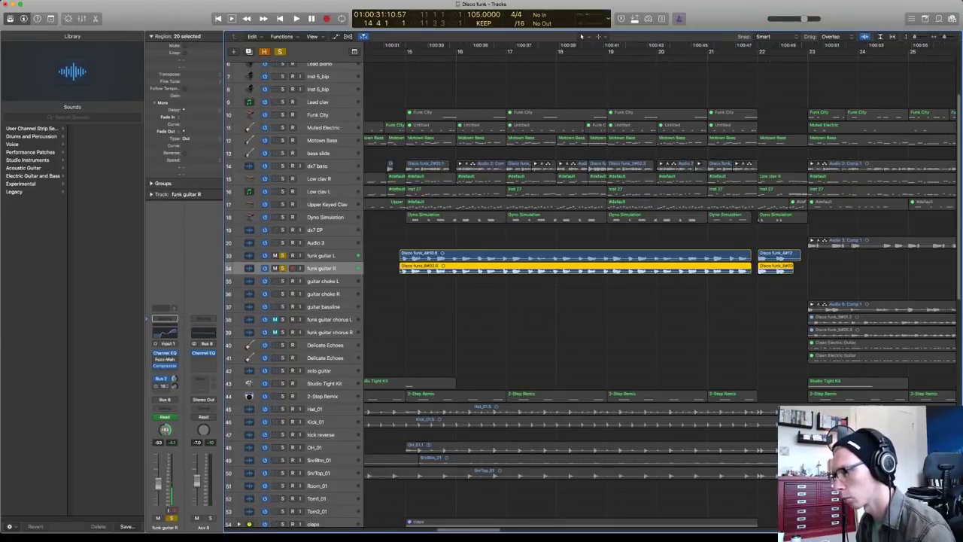
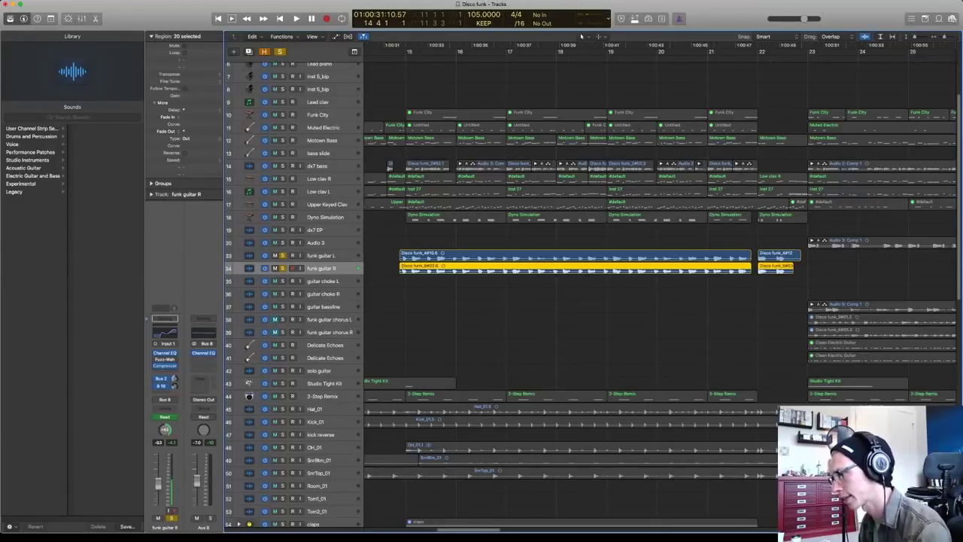
pyautogui.press('space')
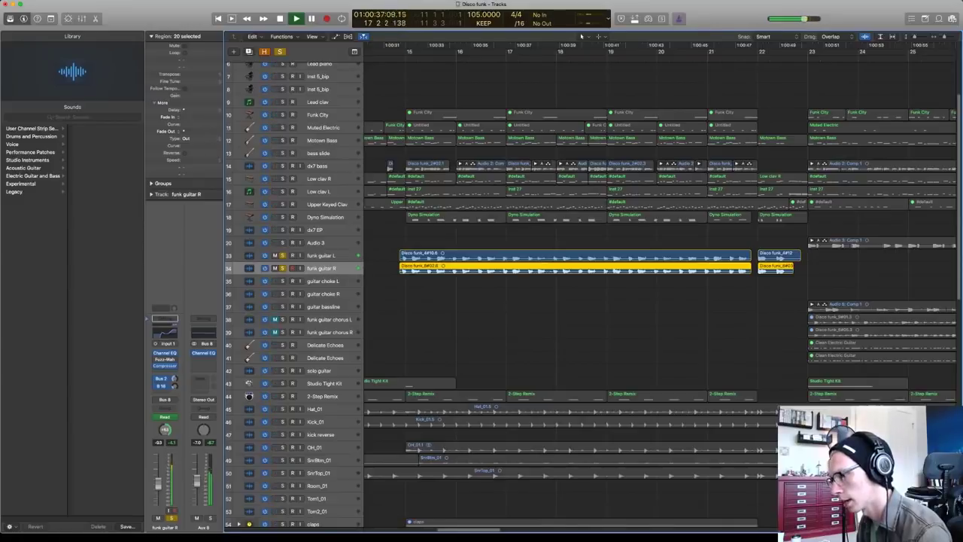
pyautogui.press('space')
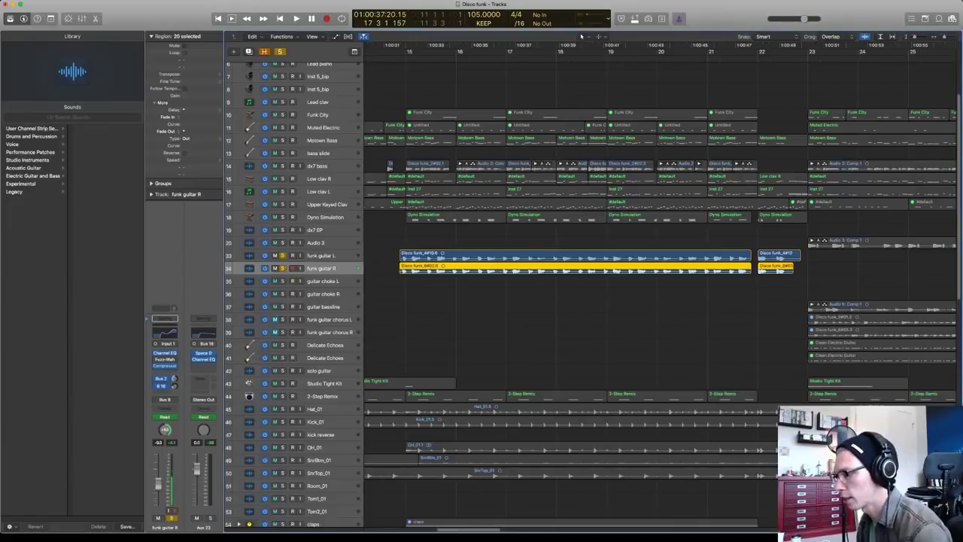
# Unsolo both funk guitar tracks, play the full mix and deselect all regions
pyautogui.press('s')
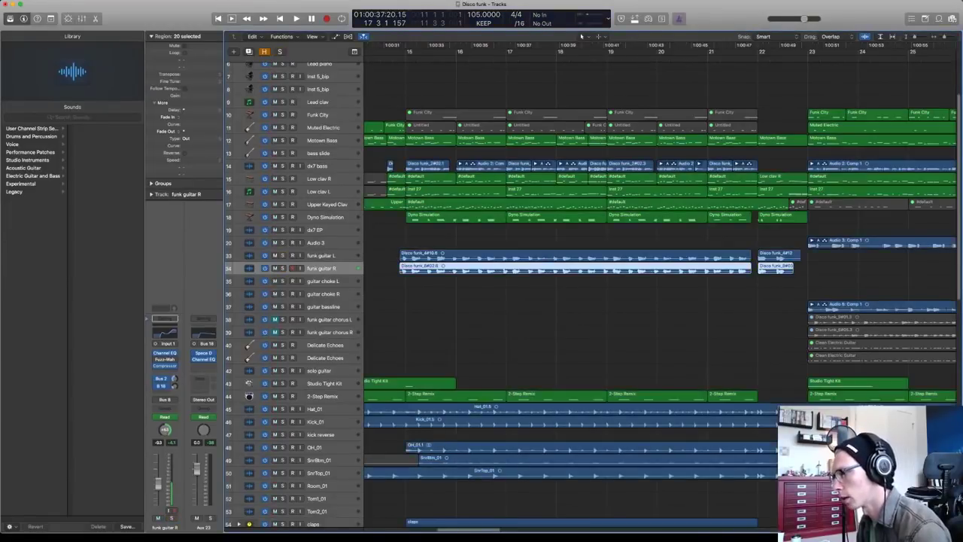
pyautogui.press('space')
pyautogui.hotkey('alt', 'shift', 'd')
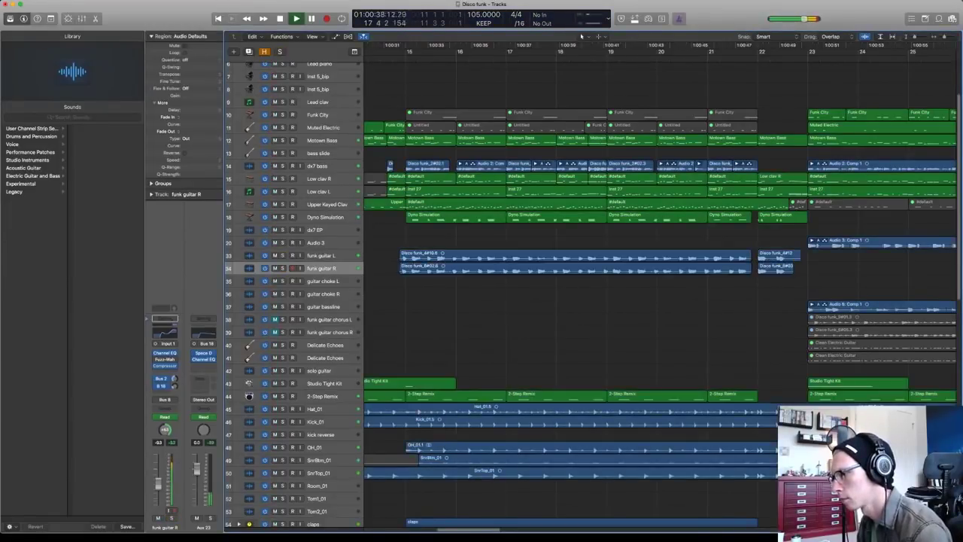
# Solo the Dyno Simulation track, add dx7 bass to the solo, and play both from just before bar 15
pyautogui.click(282, 216)
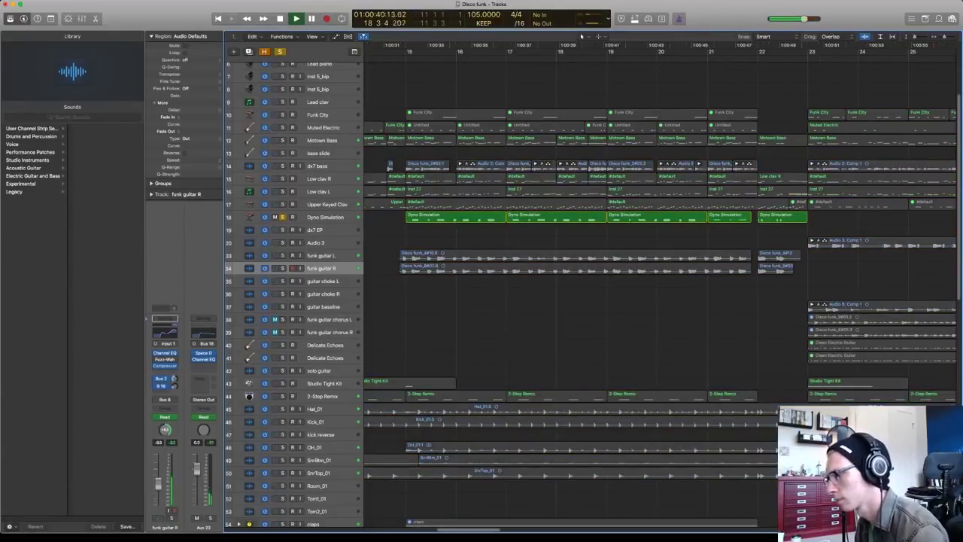
pyautogui.press('space')
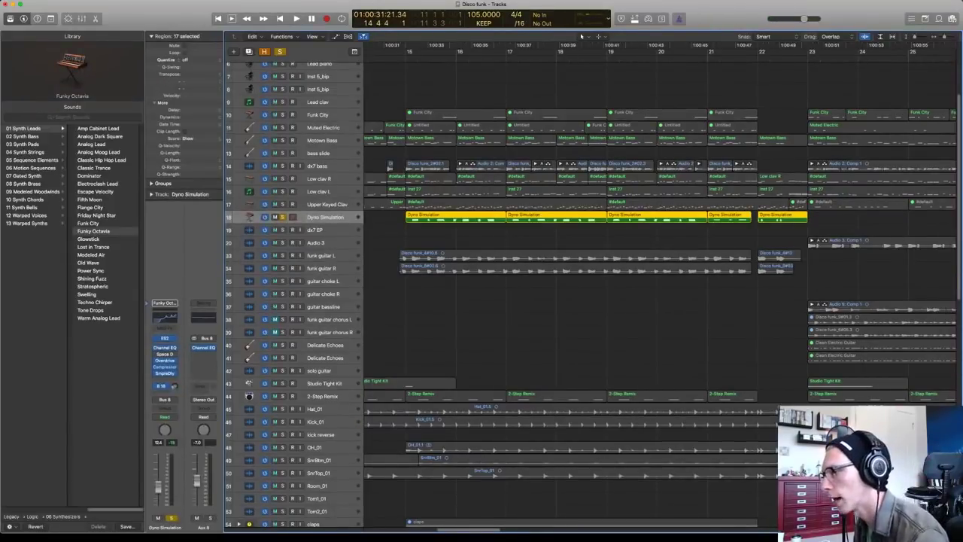
pyautogui.click(282, 165)
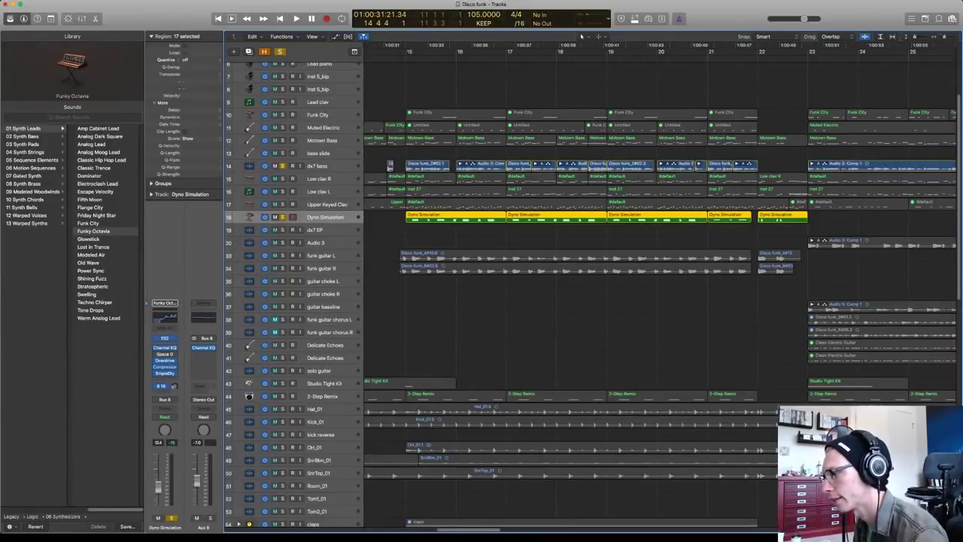
pyautogui.press('space')
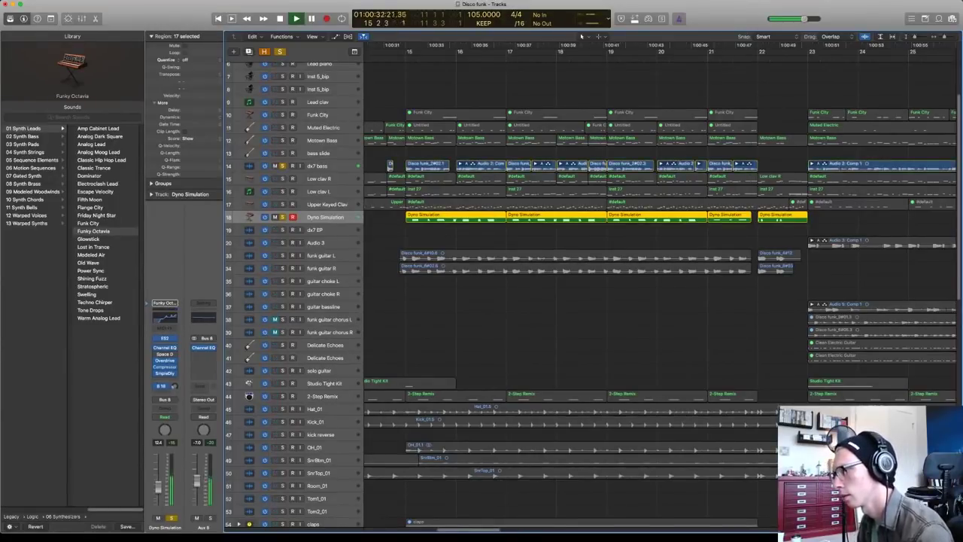
# Unsolo Dyno Simulation and add Motown Bass, Low clav R and Low clav L to the soloed dx7 bass during playback
pyautogui.press('s')
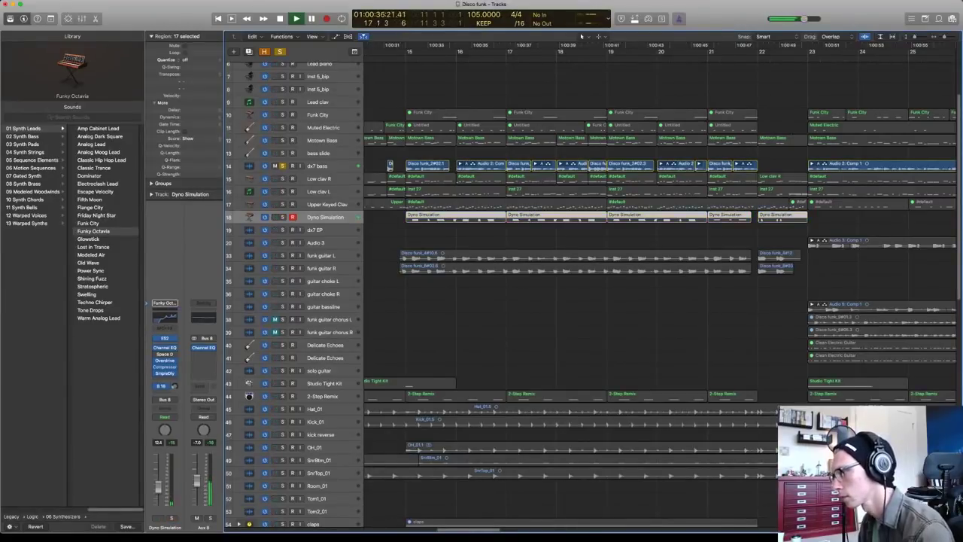
pyautogui.press('space')
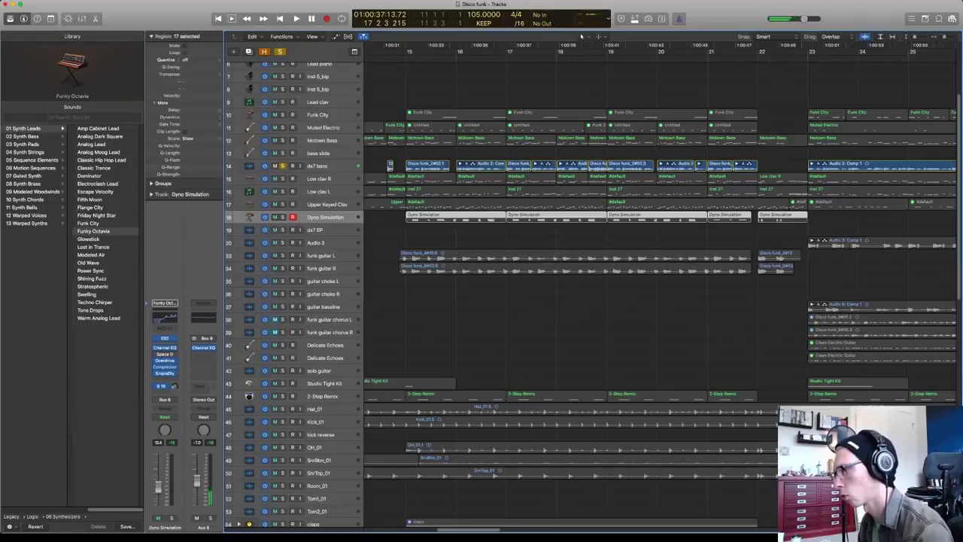
pyautogui.press('space')
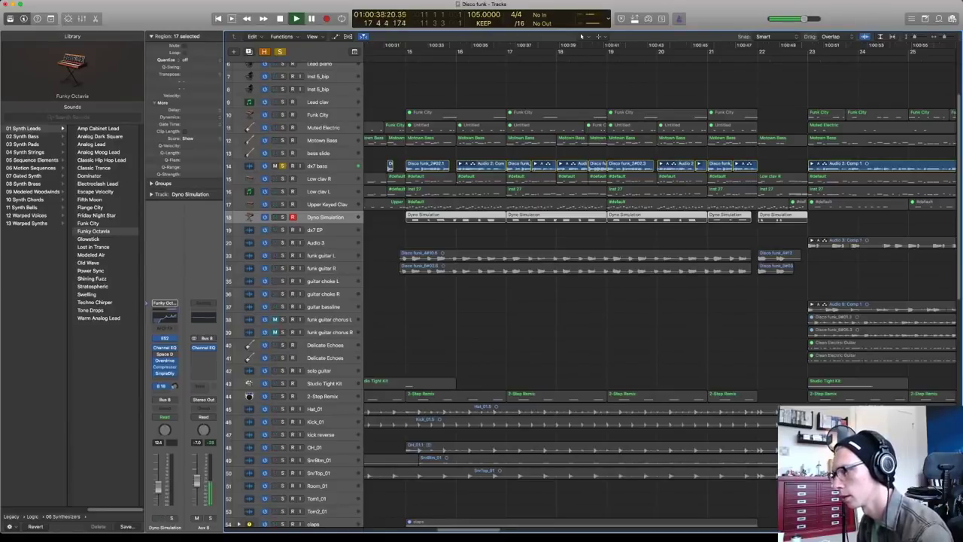
pyautogui.press('s')
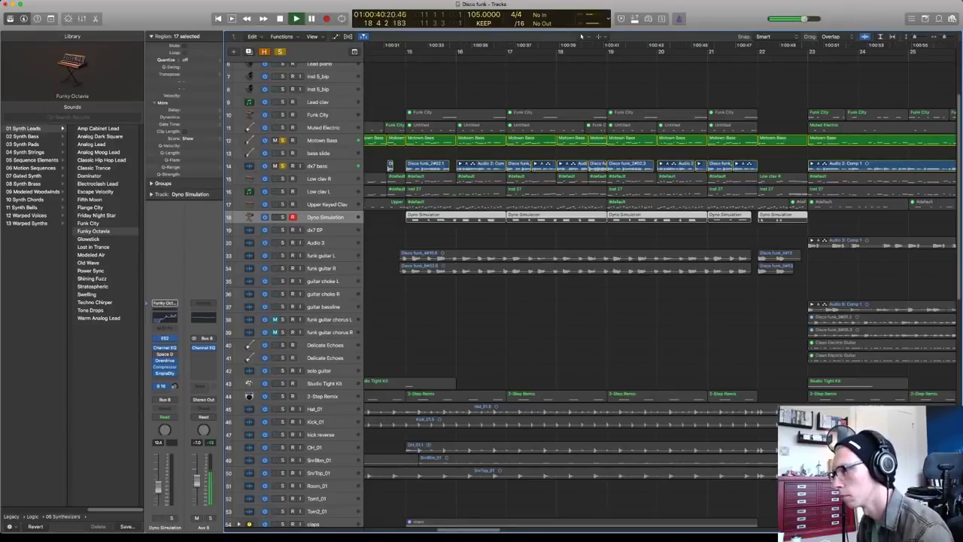
pyautogui.click(282, 178)
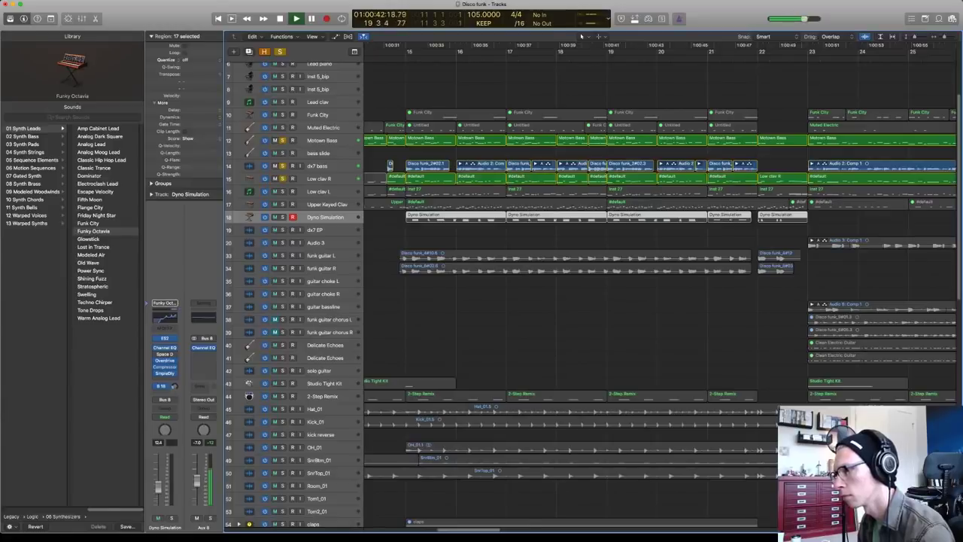
pyautogui.click(282, 191)
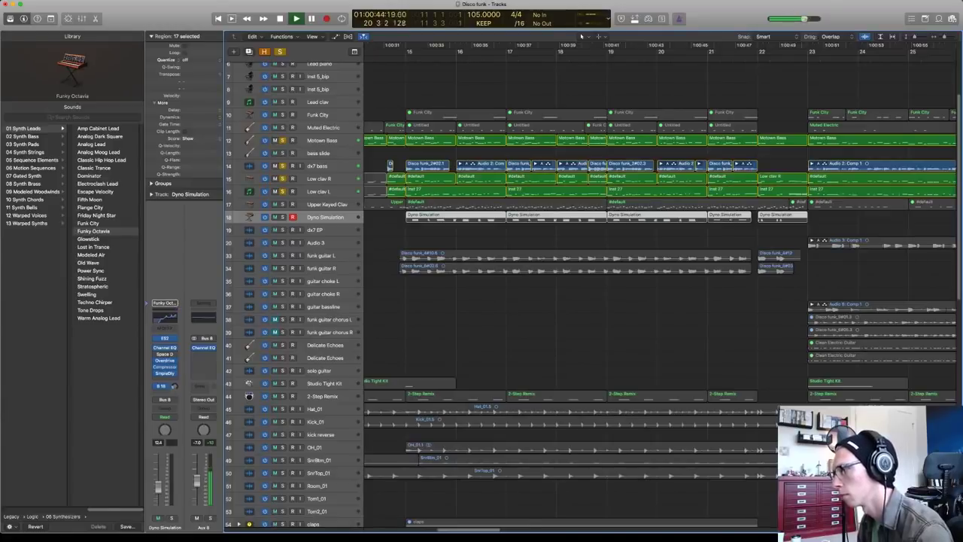
# Resume playback from around bar 23 and add the dx7 EP and Dyno Simulation tracks to the solo
pyautogui.hscroll(3, 659, 293)
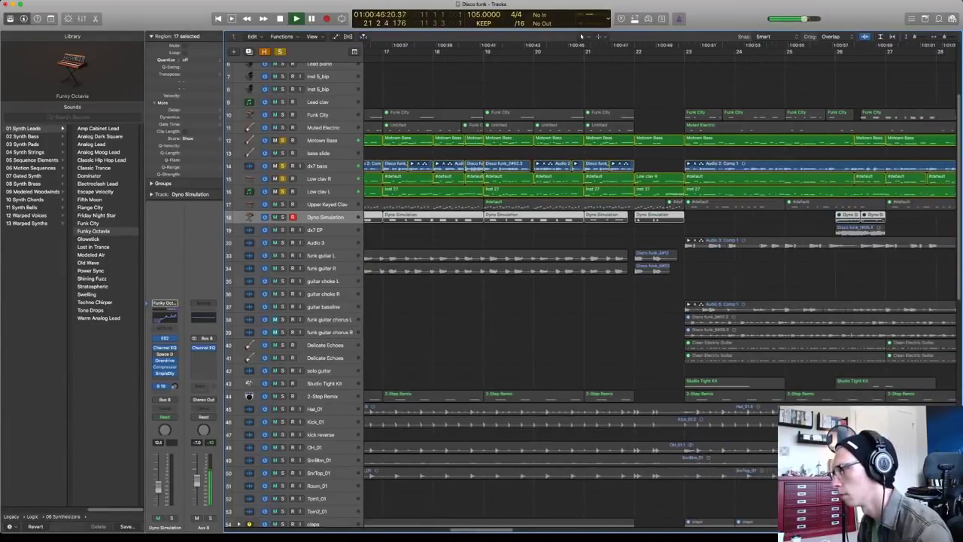
pyautogui.press('space')
pyautogui.press('.')
pyautogui.press('.')
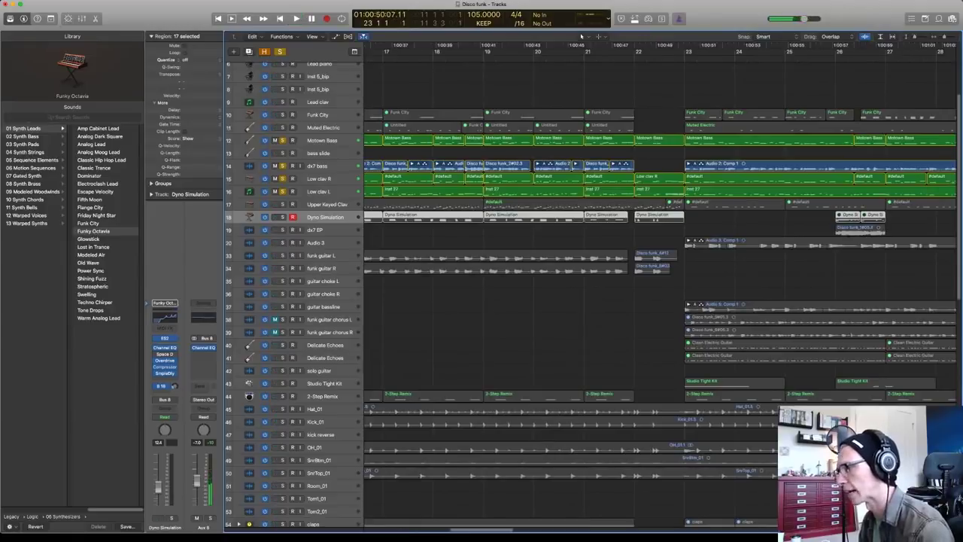
pyautogui.press('space')
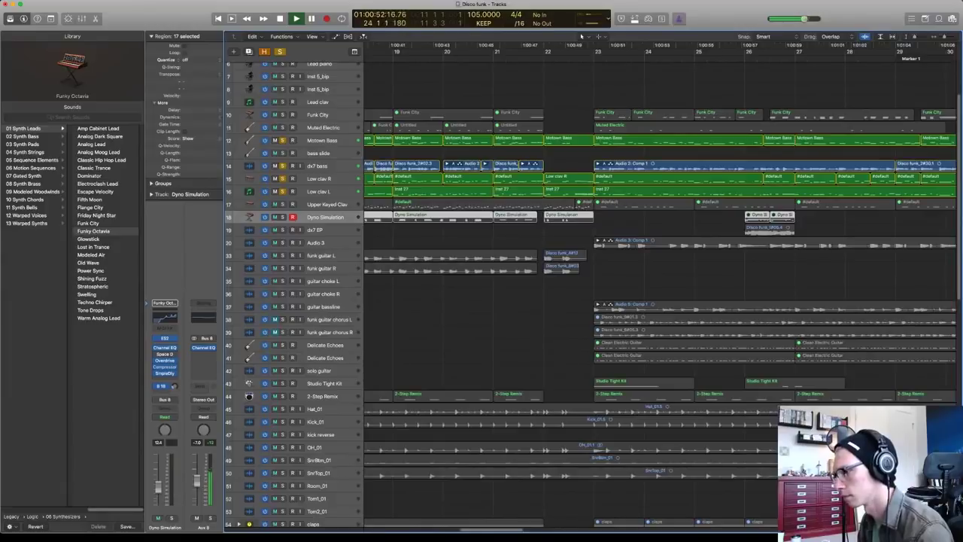
pyautogui.click(282, 230)
pyautogui.click(282, 216)
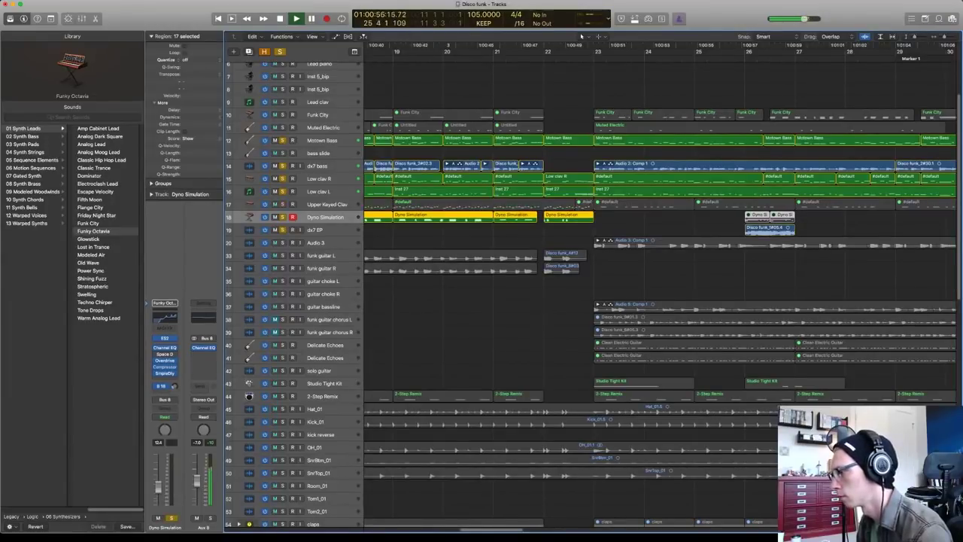
# Select the dx7 EP track, deselect all regions and resume the soloed playback around bar 26
pyautogui.press('space')
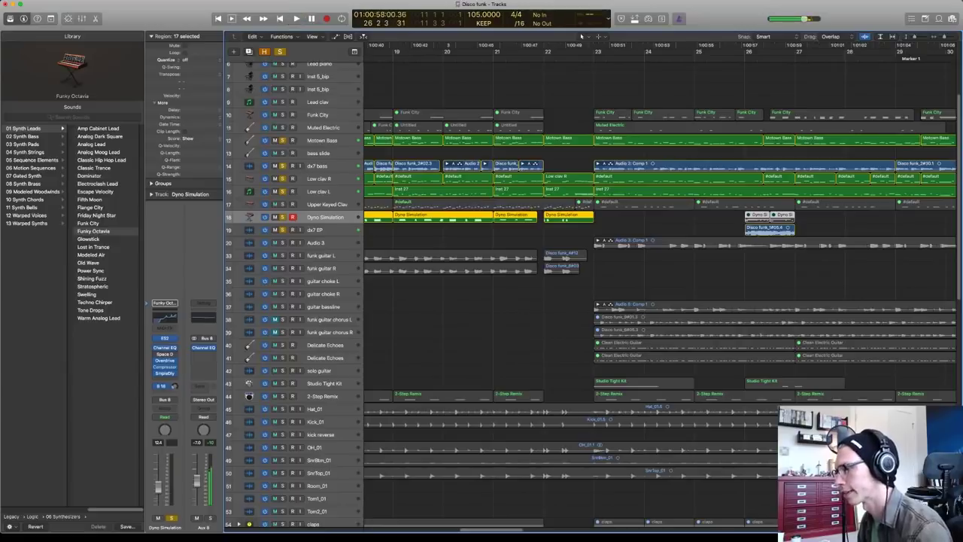
pyautogui.press('Down')
pyautogui.hscroll(5, 660, 284)
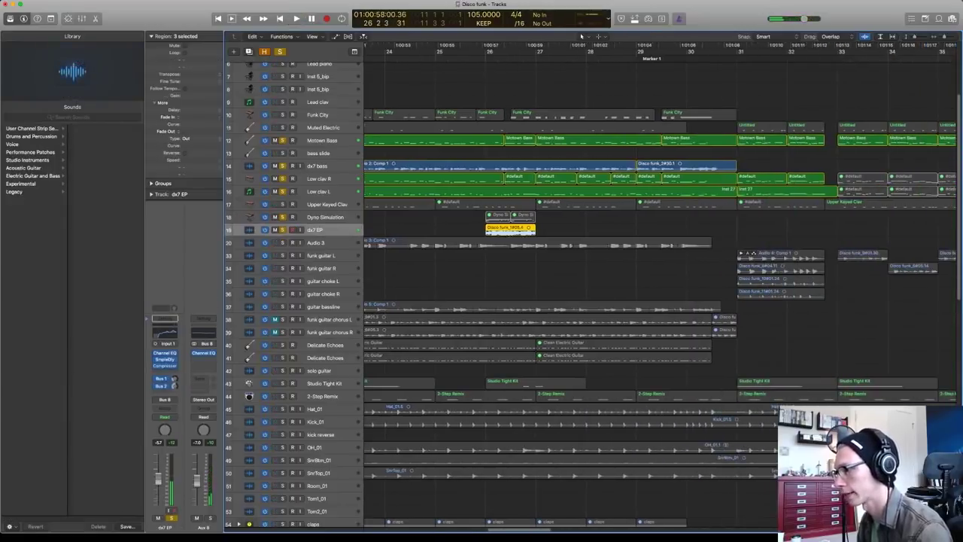
pyautogui.hotkey('shift', 'd')
pyautogui.scroll(1, 660, 294)
pyautogui.press('space')
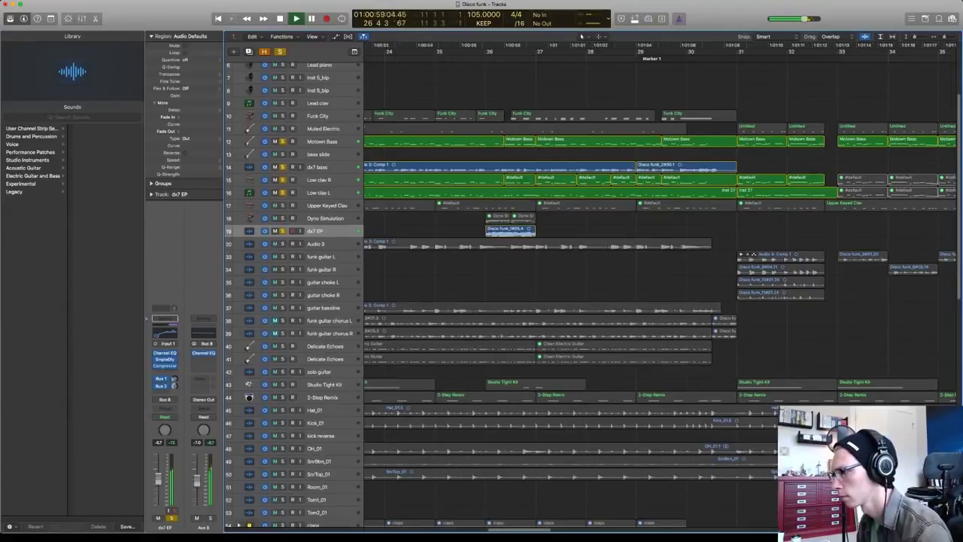
# Replay the soloed tracks from around bar 25, briefly adding Funk City and Muted Electric to the solo
pyautogui.press(',')
pyautogui.press(',')
pyautogui.press('space')
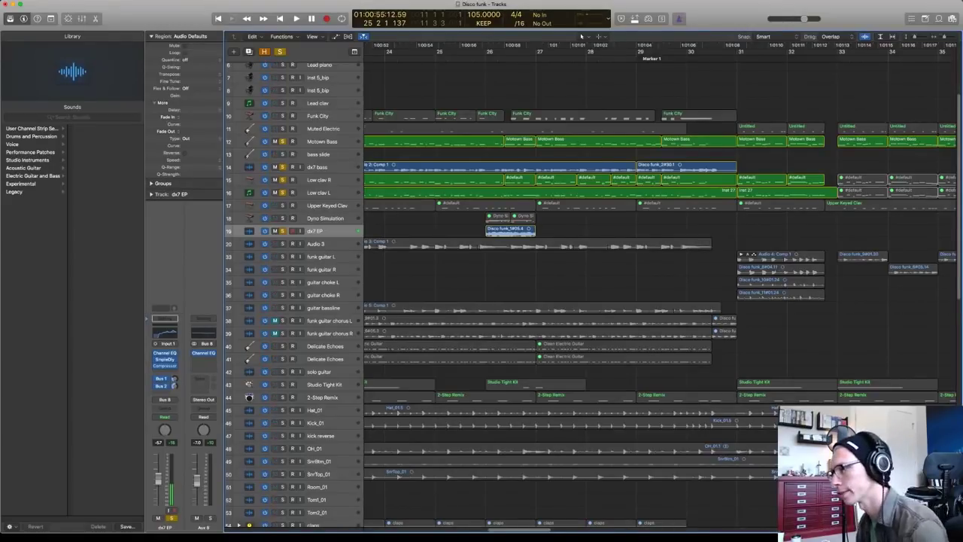
pyautogui.press('space')
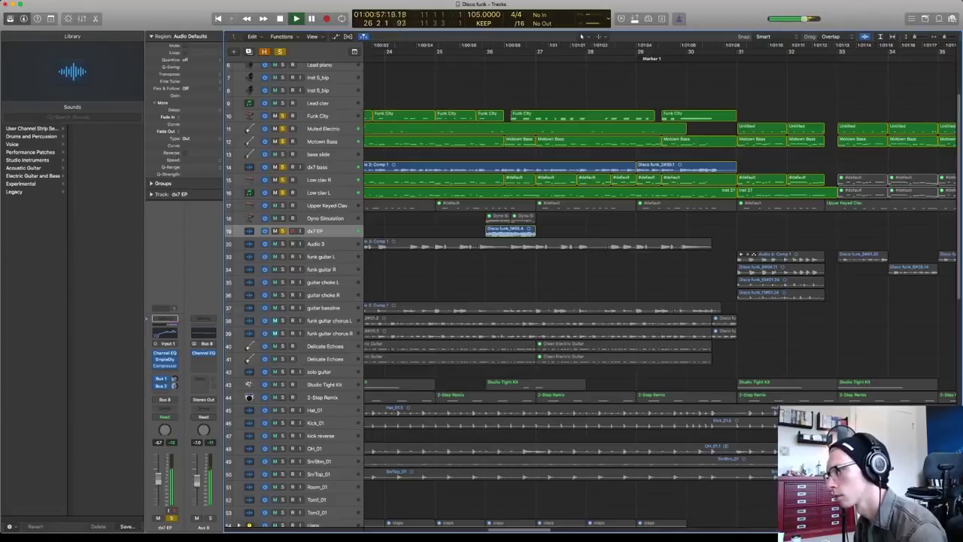
pyautogui.press('space')
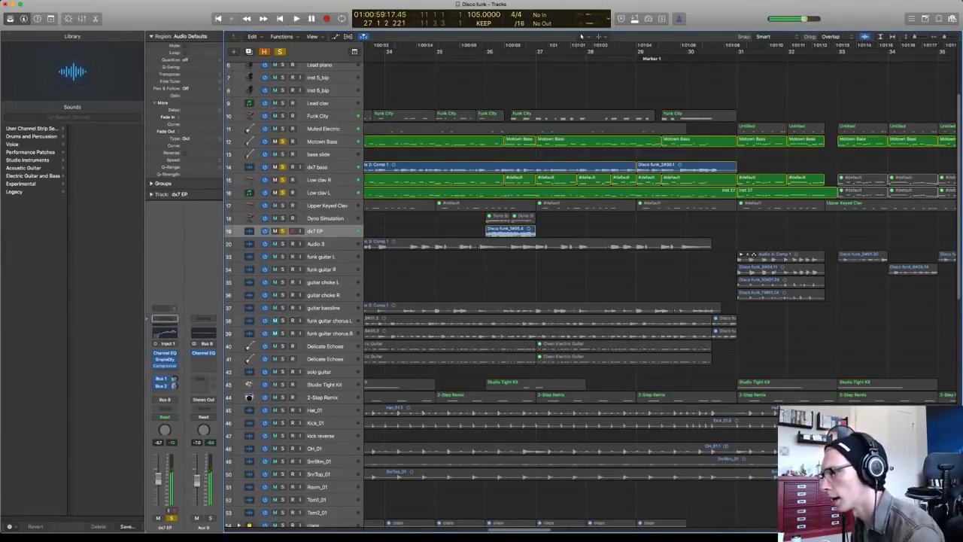
# Clear the current solos, solo only Funk City, play it from just before bar 23 and select its track
pyautogui.moveTo(282, 141); pyautogui.dragTo(282, 231)
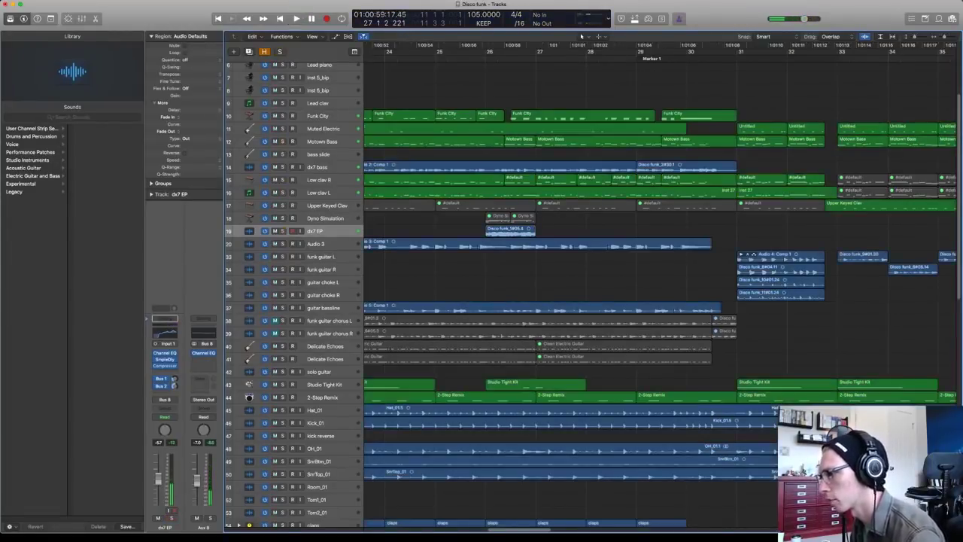
pyautogui.hscroll(-3, 660, 301)
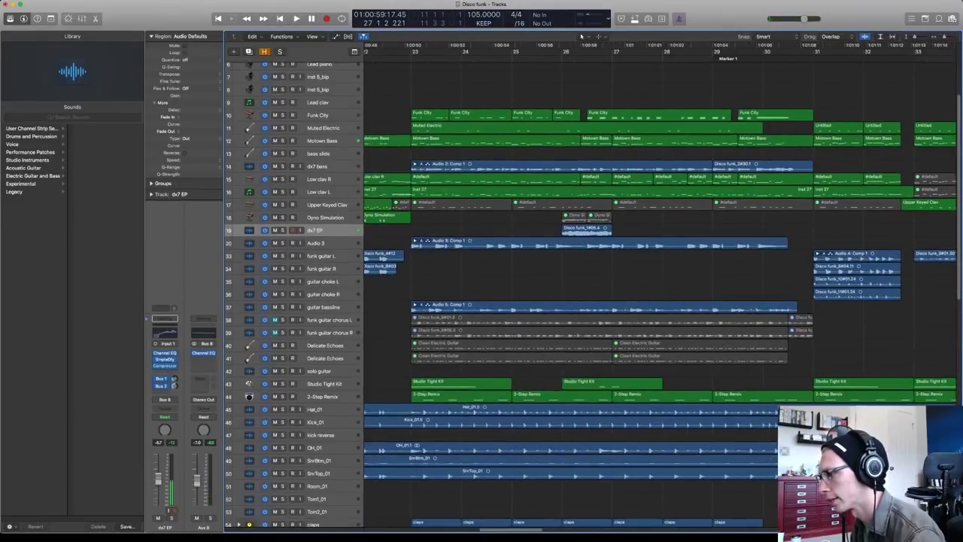
pyautogui.click(406, 52)
pyautogui.hotkey('ctrl', 's')
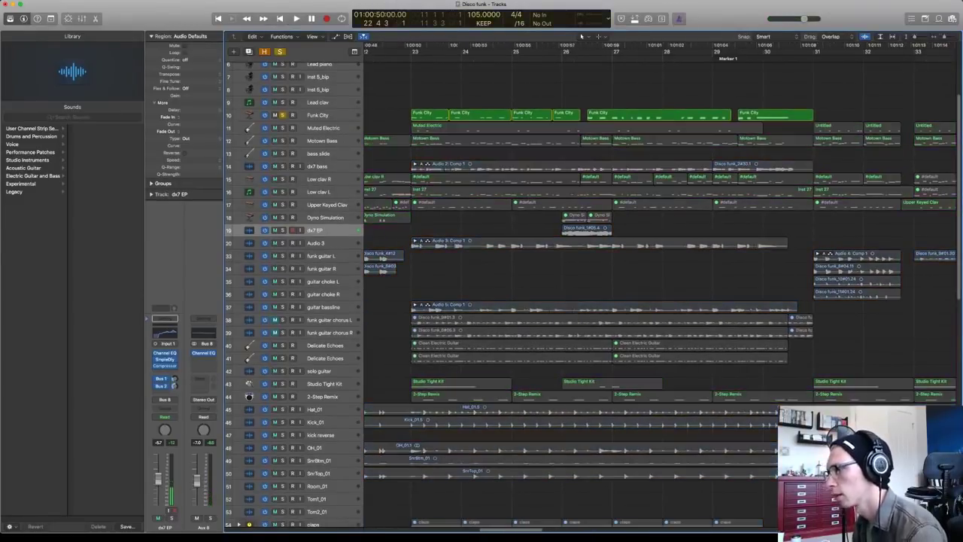
pyautogui.press('space')
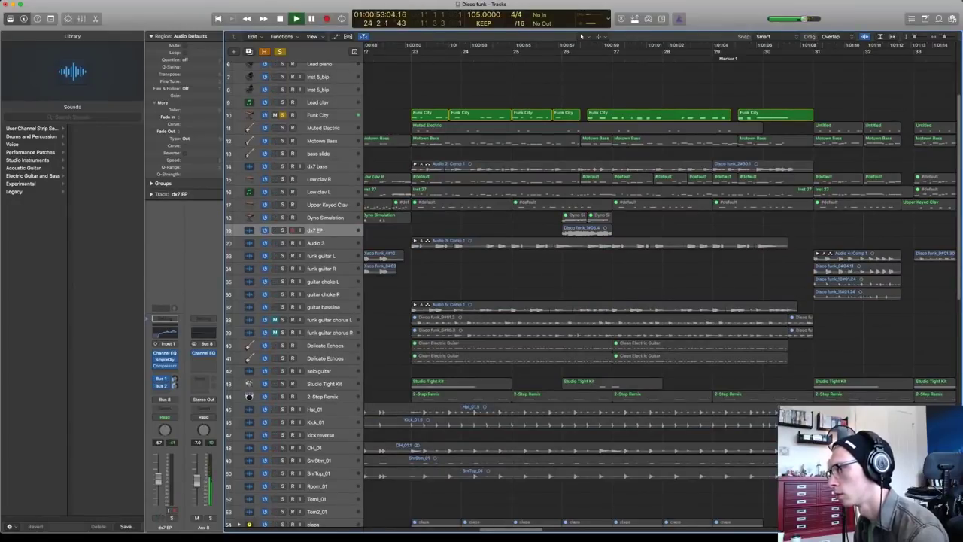
pyautogui.click(323, 115)
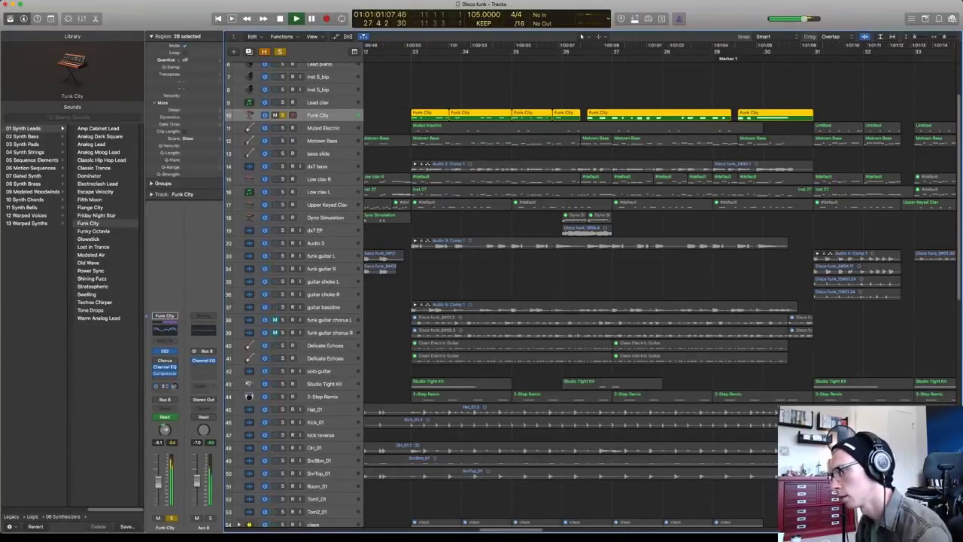
# Unsolo Funk City, deselect all regions and play the full mix from around bar 23
pyautogui.press('space')
pyautogui.hotkey('ctrl', 's')
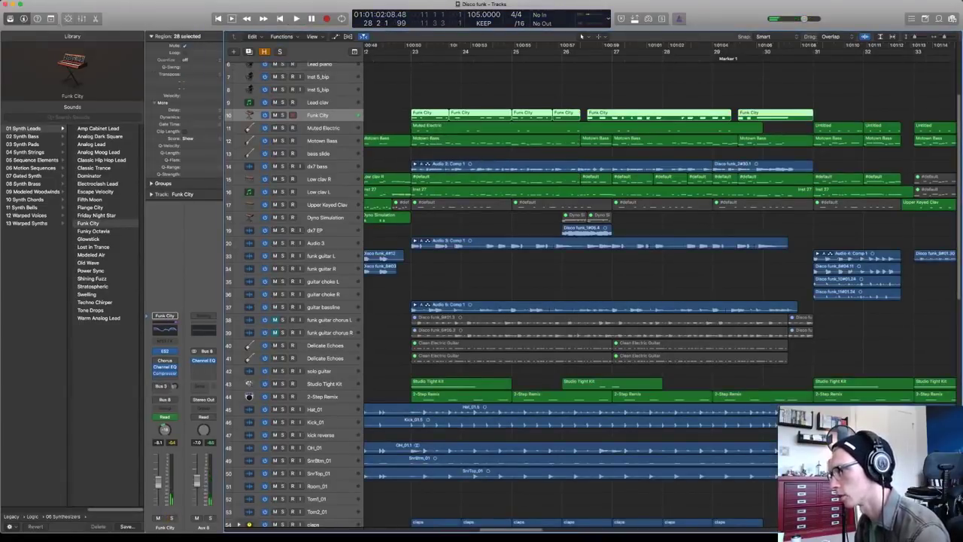
pyautogui.press('space')
pyautogui.press('space')
pyautogui.press('super+shift+a')
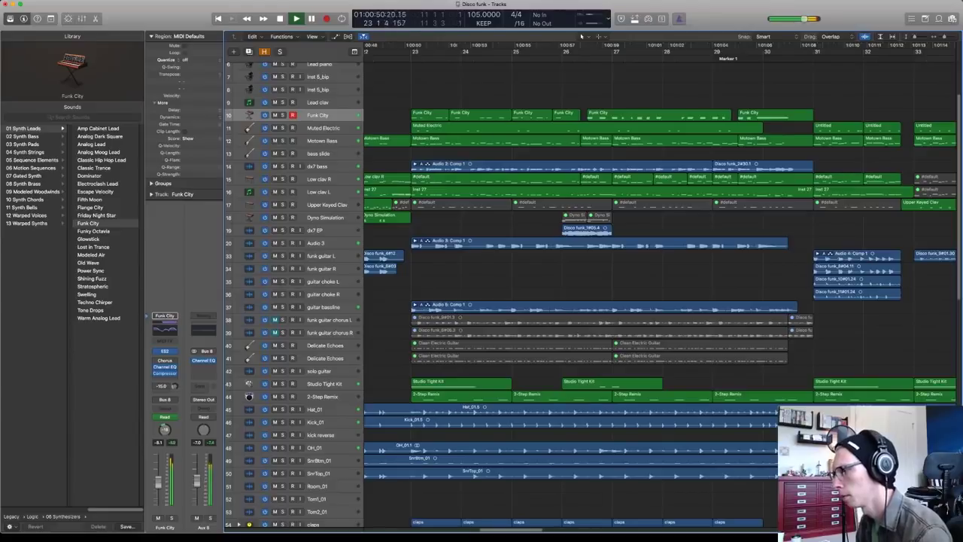
# Solo the guitar bassline track during playback and audition it around bars 24 and 25
pyautogui.scroll(-4, 660, 293)
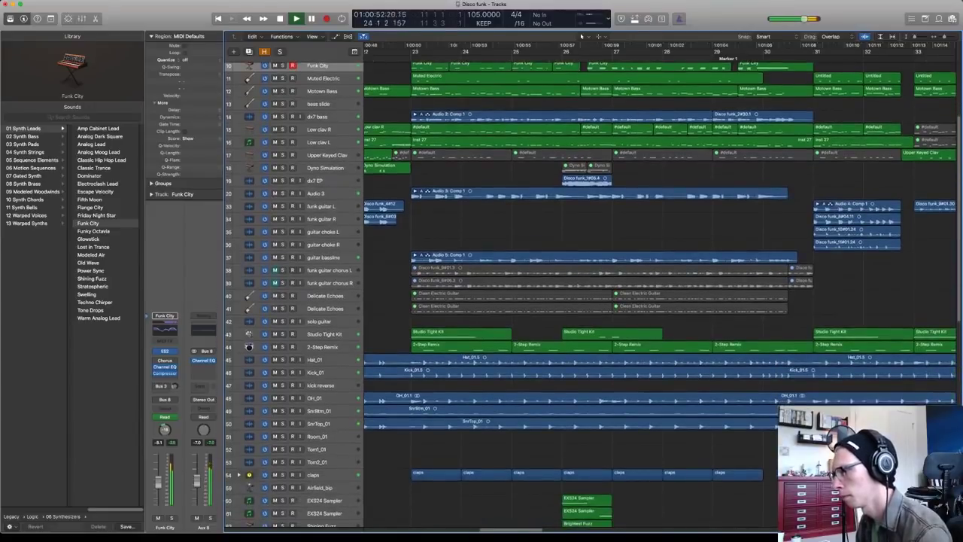
pyautogui.press('s')
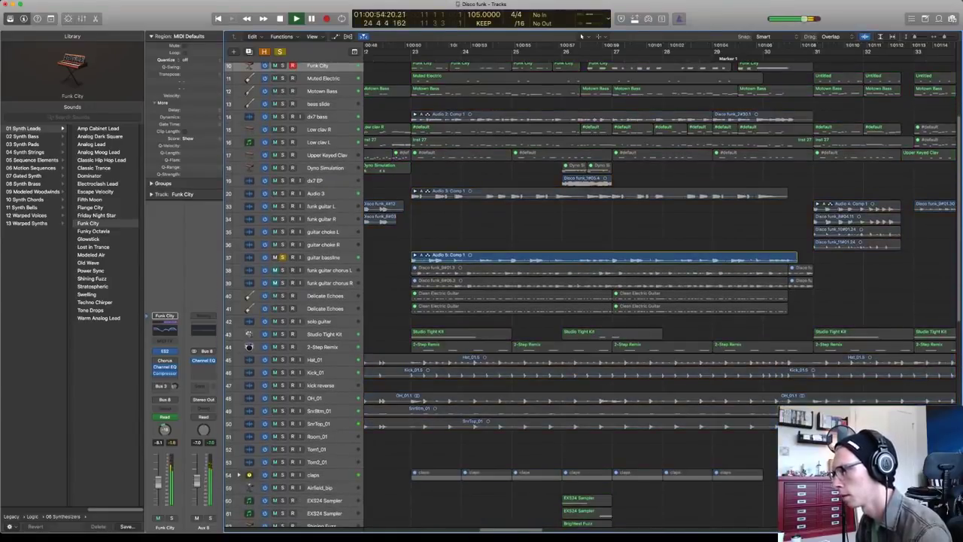
pyautogui.press('space')
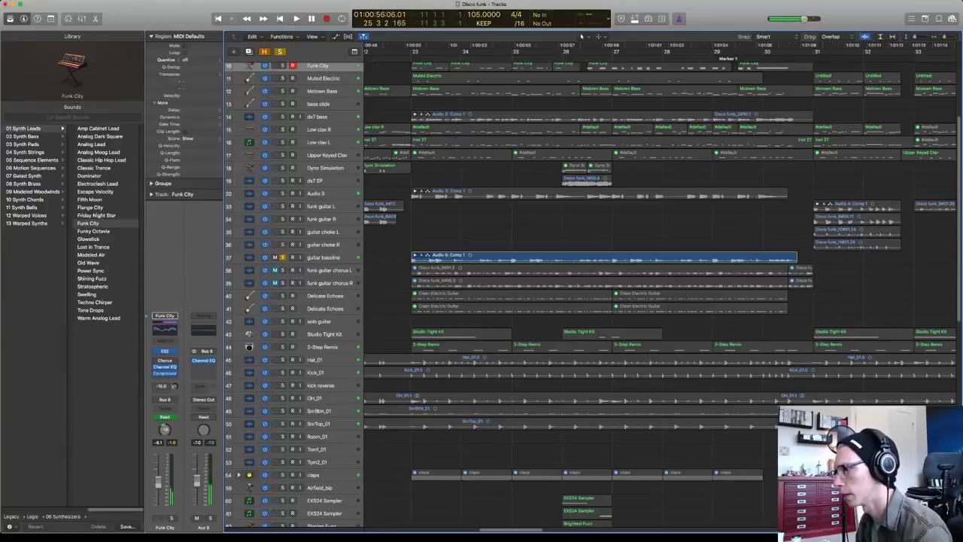
# Add Audio 3, Upper Keyed Clav, both Low clav tracks, dx7 bass and Motown Bass to the soloed guitar bassline and play from bar 23
pyautogui.scroll(3, 581, 36)
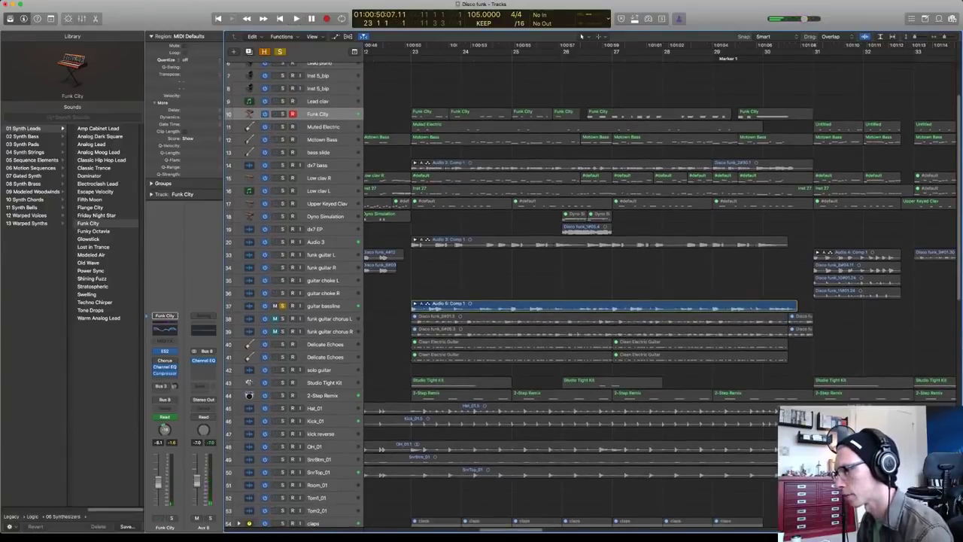
pyautogui.keyDown('shift'); pyautogui.click(599, 241); pyautogui.keyUp('shift')
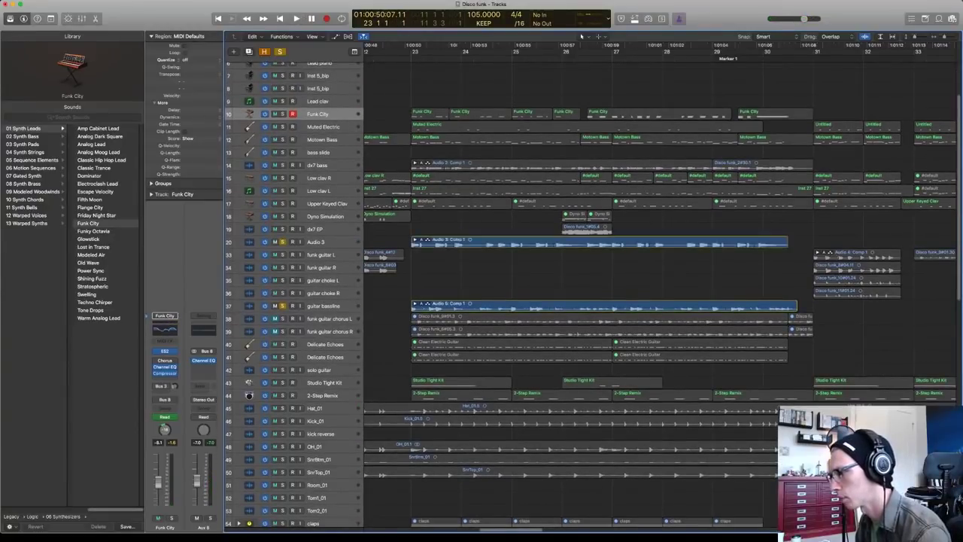
pyautogui.click(282, 204)
pyautogui.click(282, 191)
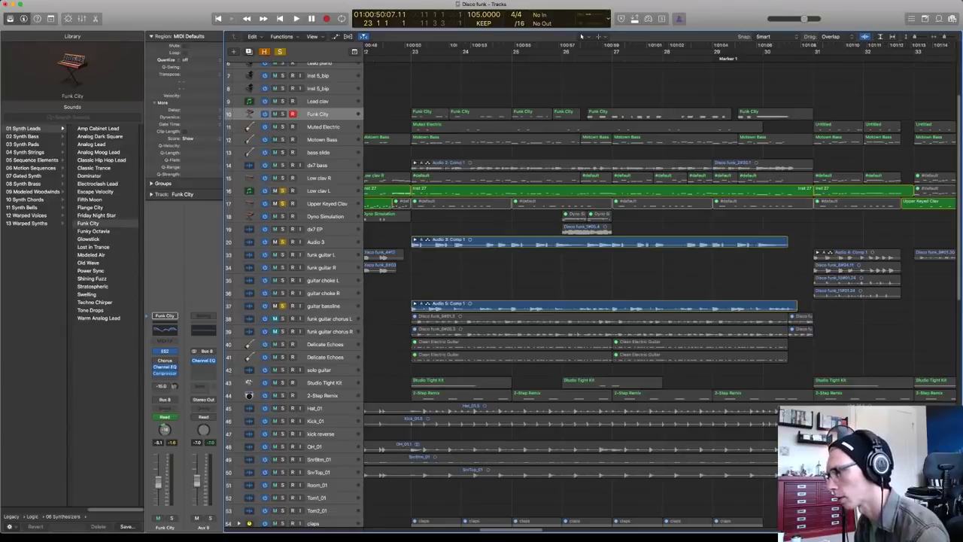
pyautogui.click(282, 177)
pyautogui.click(283, 165)
pyautogui.press('space')
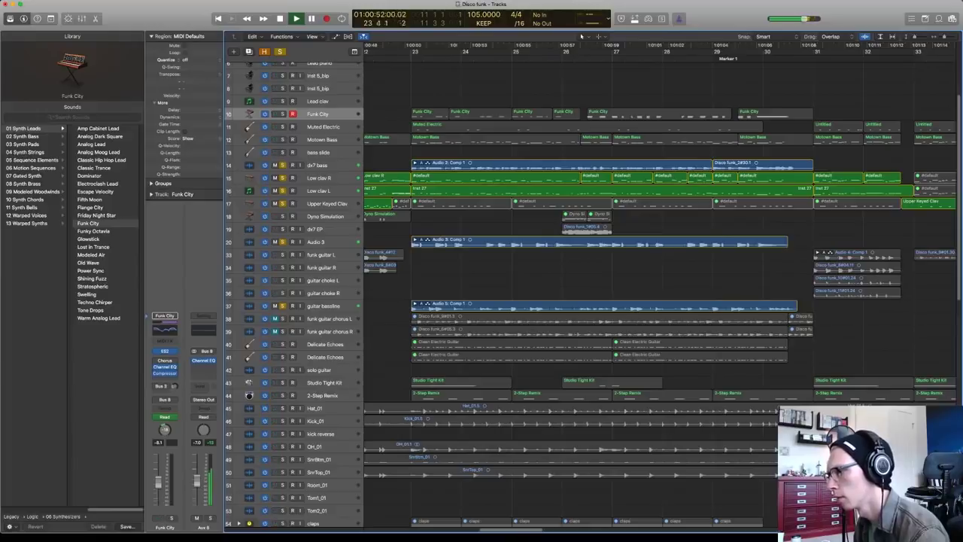
pyautogui.hotkey('shift', 'Up')
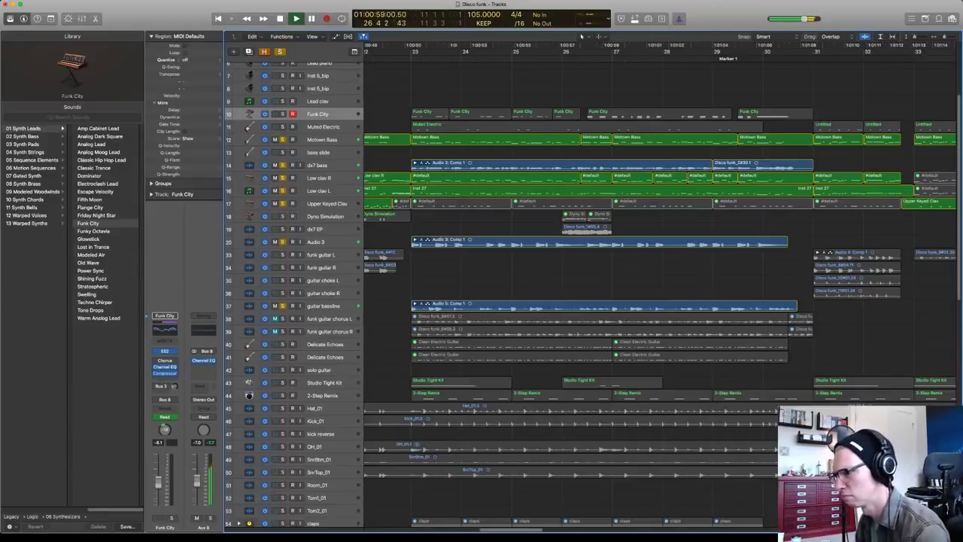
pyautogui.press('space')
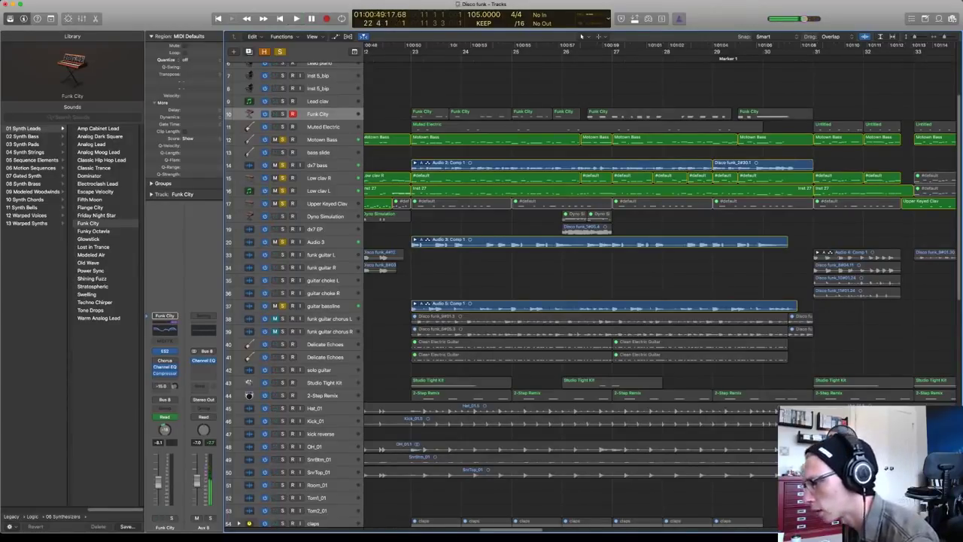
# Clear the group of solos, audition the Audio 3 track alone up to bar 24 and unsolo it
pyautogui.moveTo(282, 305); pyautogui.dragTo(282, 139)
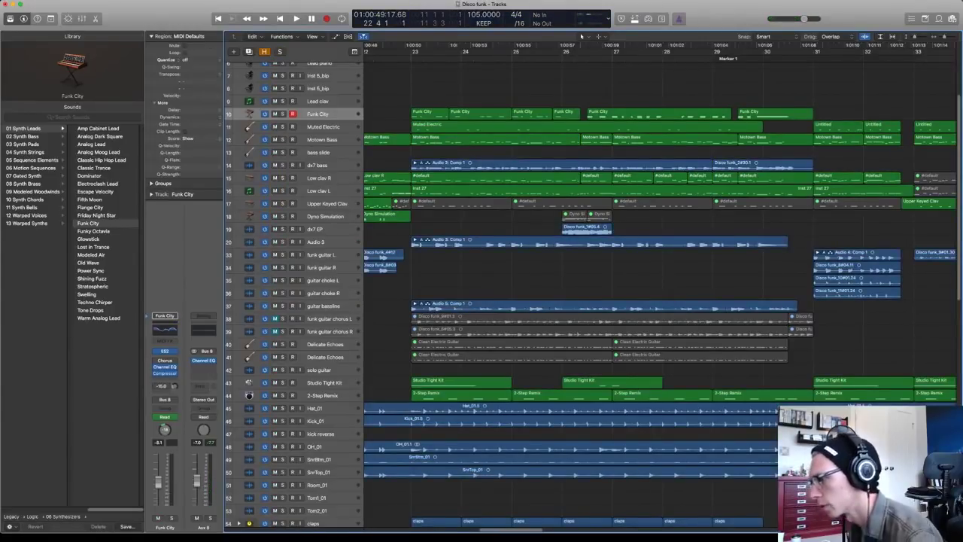
pyautogui.press('s')
pyautogui.press('space')
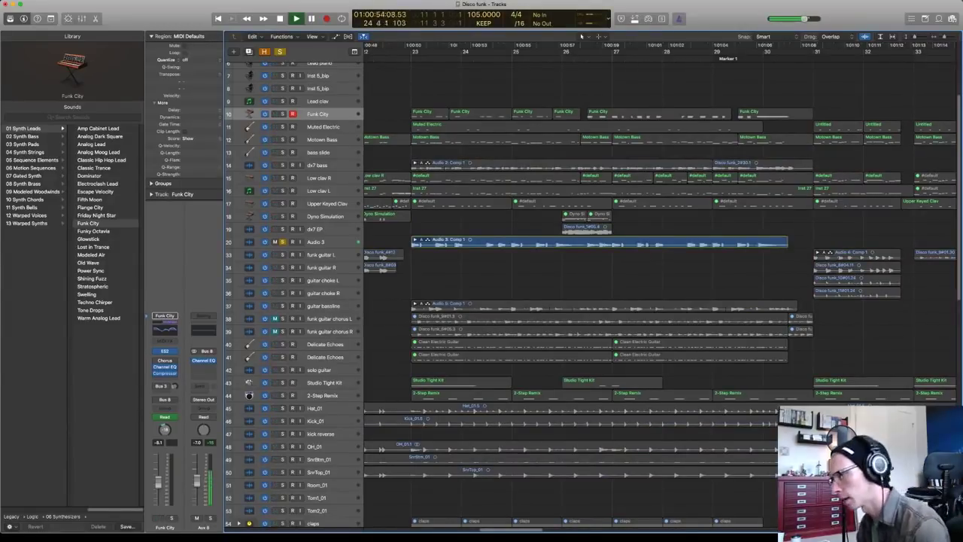
pyautogui.press('space')
pyautogui.press('s')
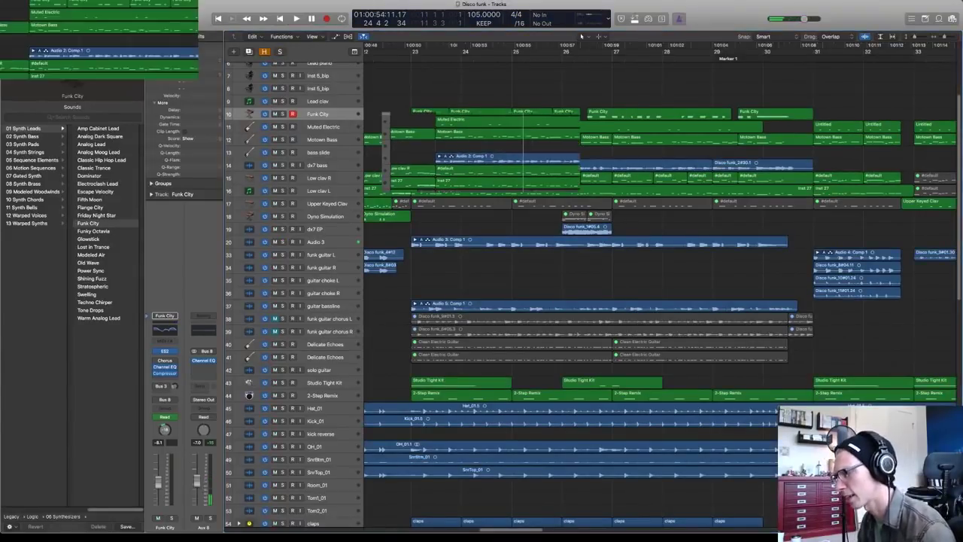
# Solo both EXS24 Sampler tracks and both Shining Fuzz tracks and play them from bar 26
pyautogui.scroll(-6, 581, 36)
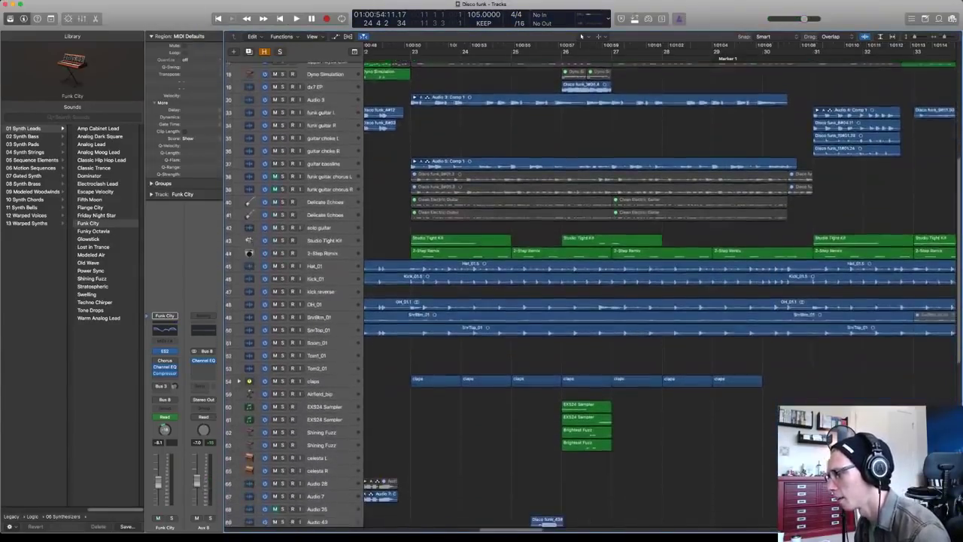
pyautogui.scroll(-3, 581, 35)
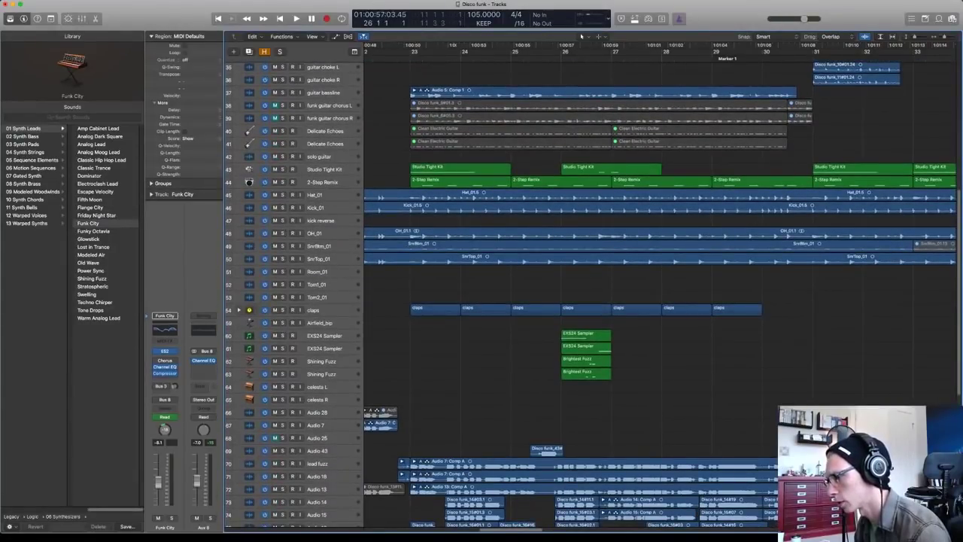
pyautogui.click(282, 335)
pyautogui.click(282, 348)
pyautogui.click(282, 361)
pyautogui.click(282, 374)
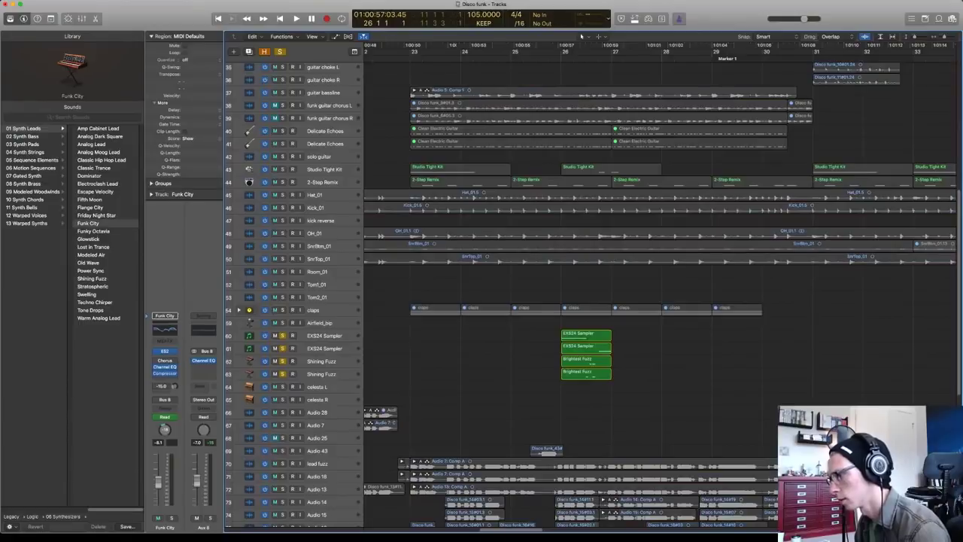
pyautogui.press('space')
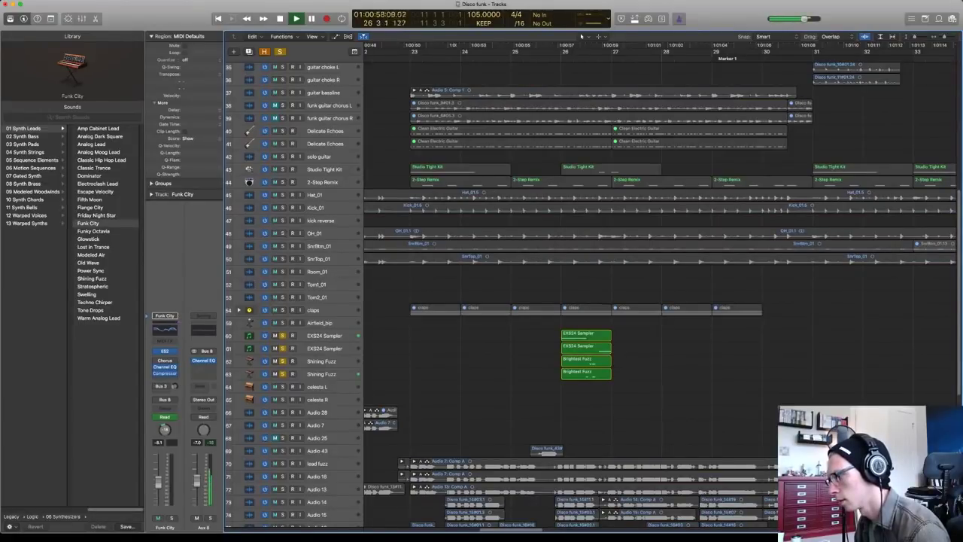
# Unsolo the EXS24 Sampler and Shining Fuzz tracks and play the same passage around bar 26 in the full mix
pyautogui.press('space')
pyautogui.click(282, 374)
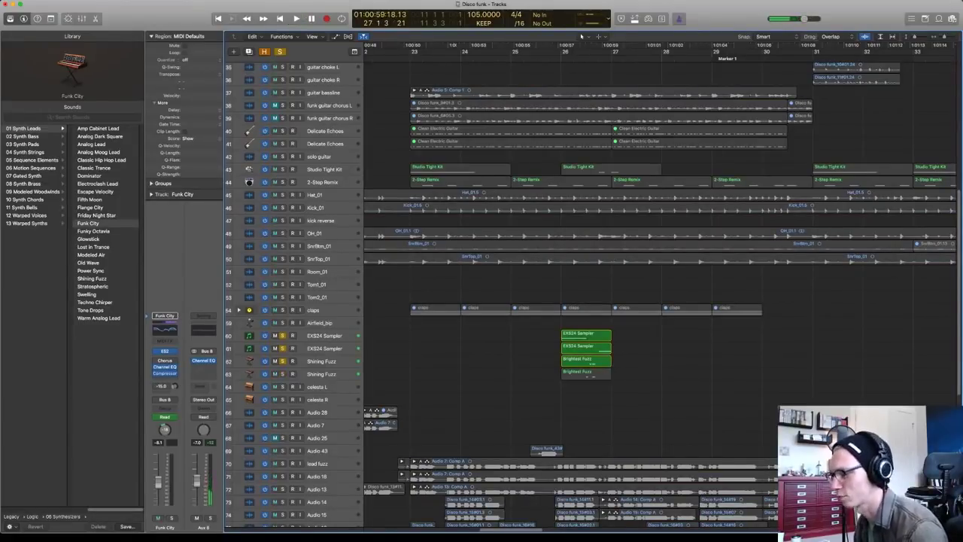
pyautogui.moveTo(282, 373); pyautogui.dragTo(282, 336)
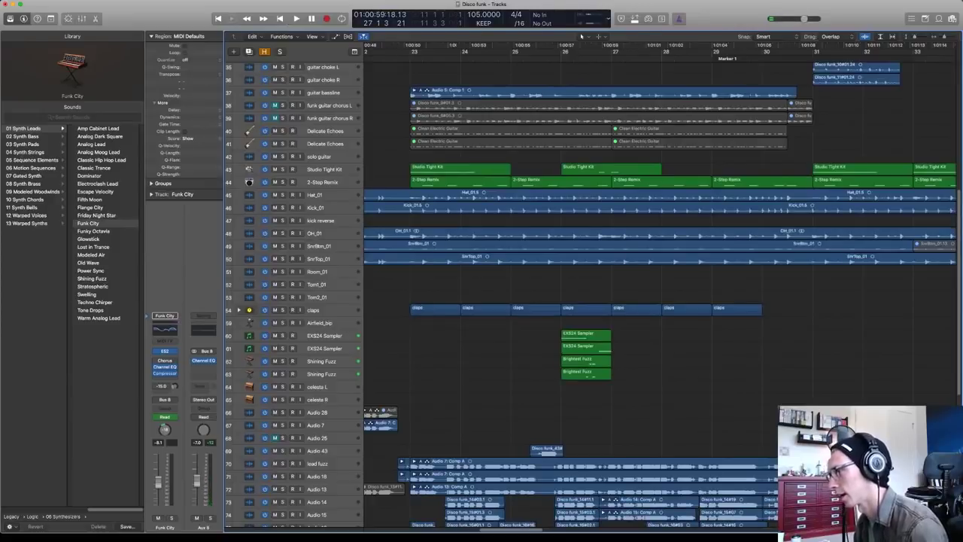
pyautogui.press(',')
pyautogui.press(',')
pyautogui.press('space')
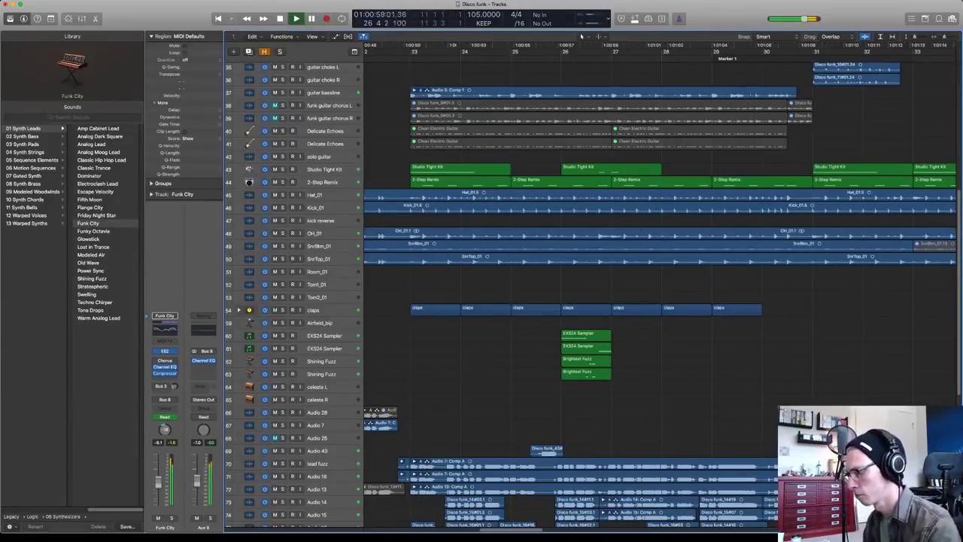
pyautogui.press('space')
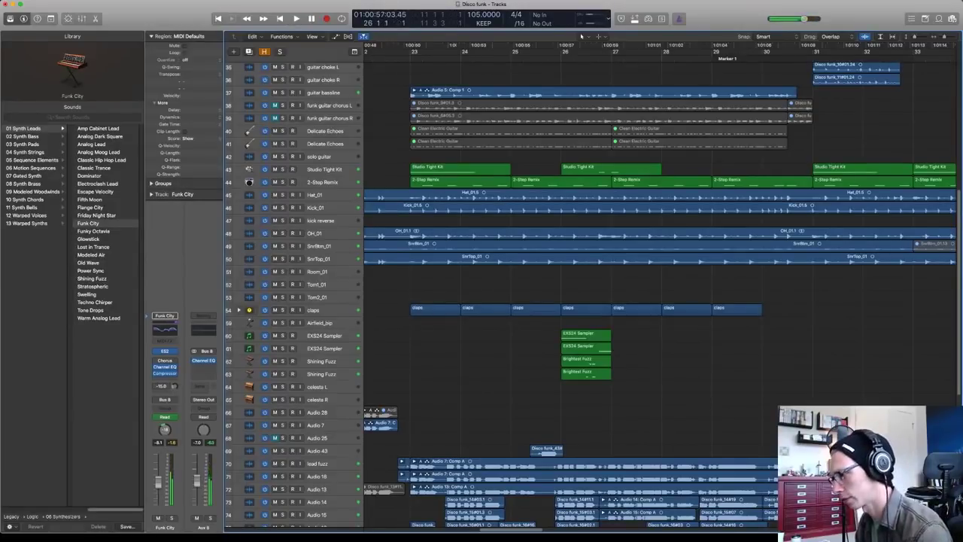
pyautogui.scroll(-10, 582, 35)
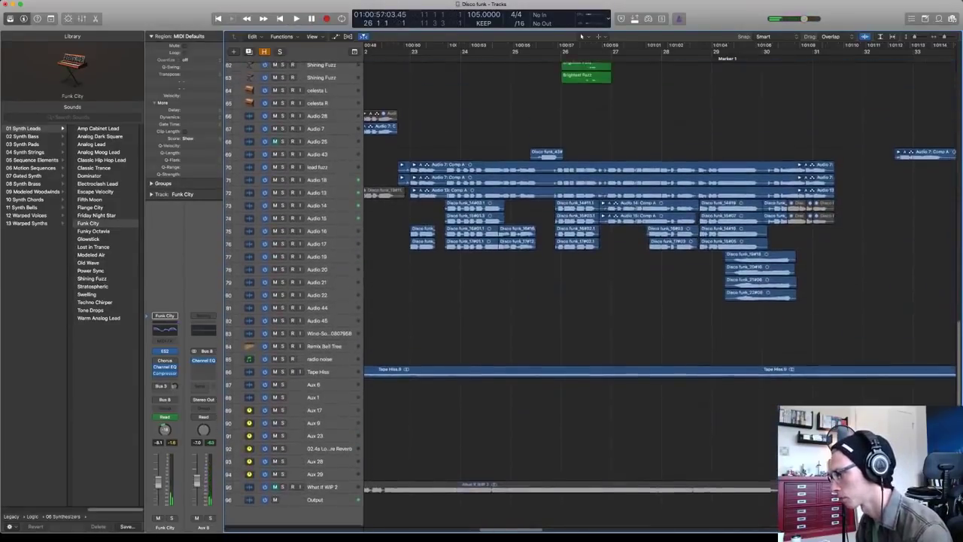
pyautogui.scroll(15, 582, 36)
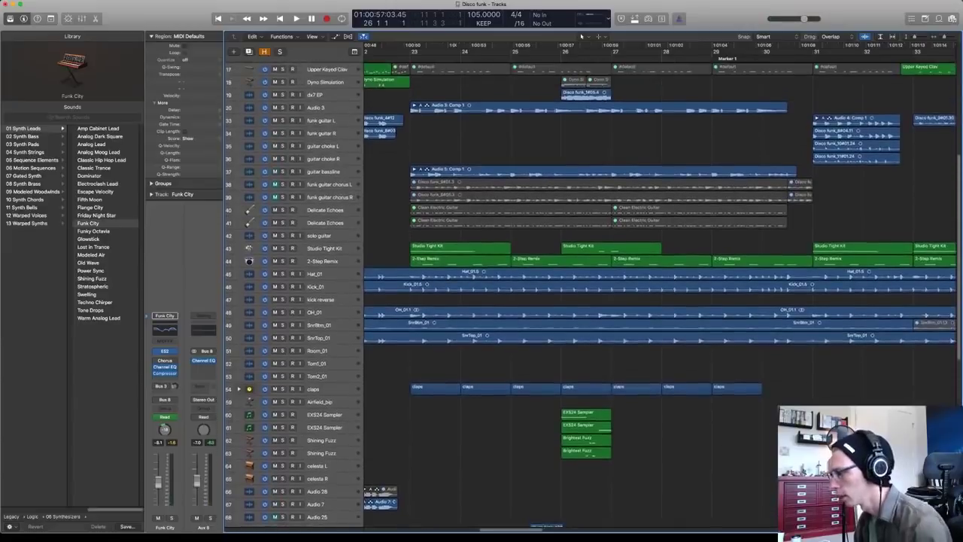
# Solo the funk guitar L/R and guitar choke L/R tracks, play them from bar 31, and unsolo them to hear the full mix
pyautogui.hscroll(5, 581, 36)
pyautogui.scroll(1, 581, 36)
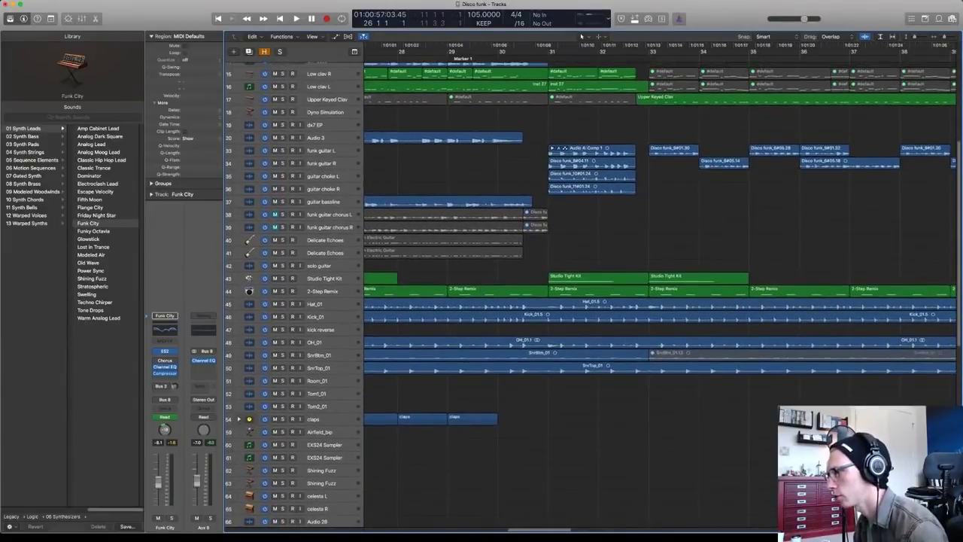
pyautogui.click(549, 51)
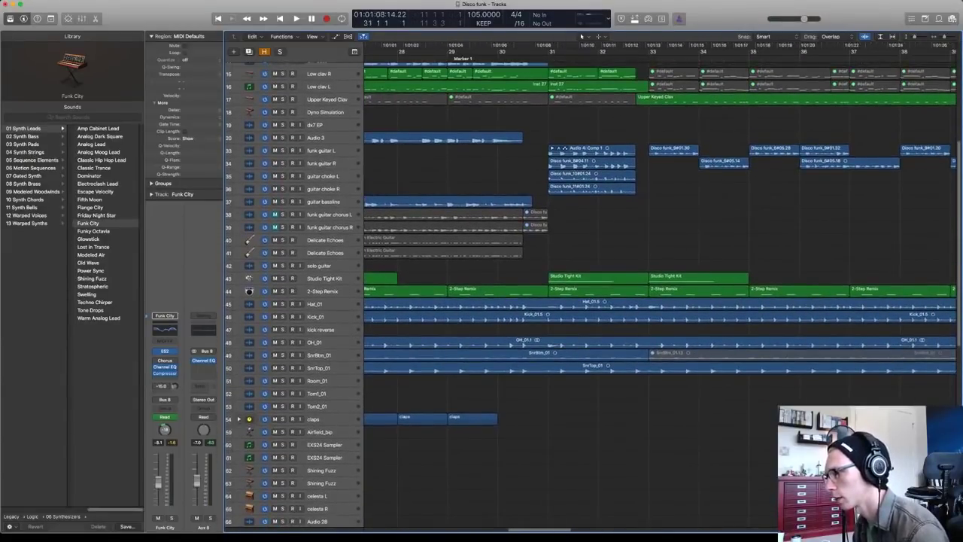
pyautogui.press('s')
pyautogui.press('space')
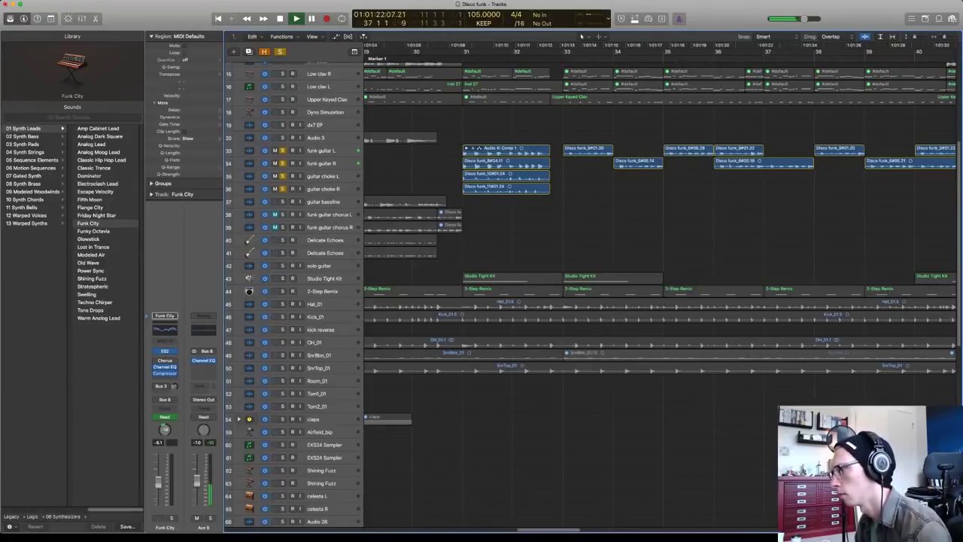
pyautogui.moveTo(282, 189); pyautogui.dragTo(282, 151)
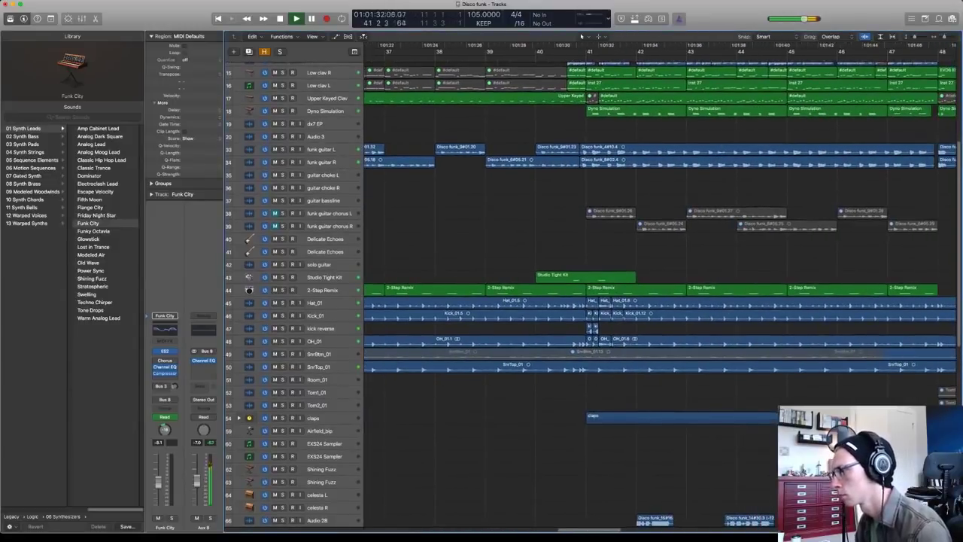
pyautogui.press('space')
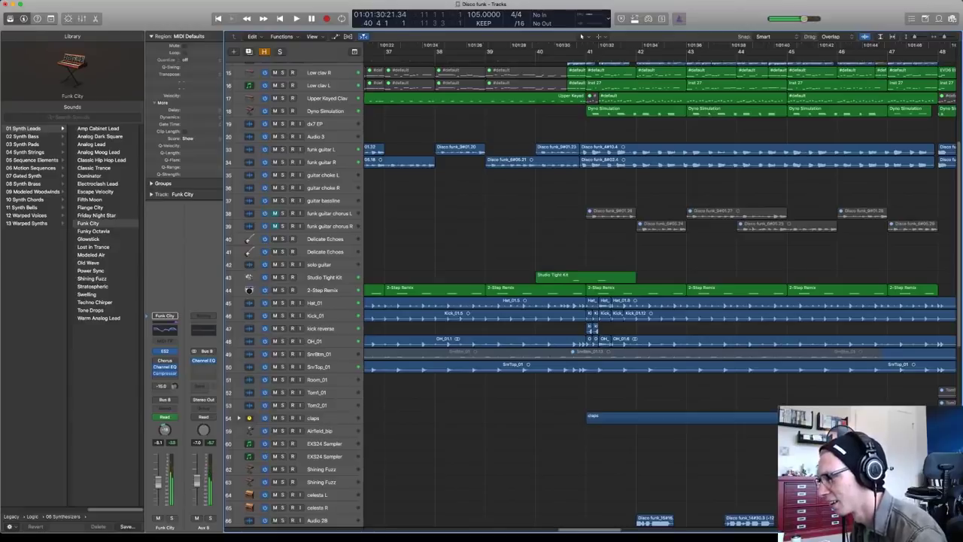
# Audition Kick_01 and kick reverse soloed around bar 41, and play the same passage in the full mix with the solos cleared
pyautogui.press('s')
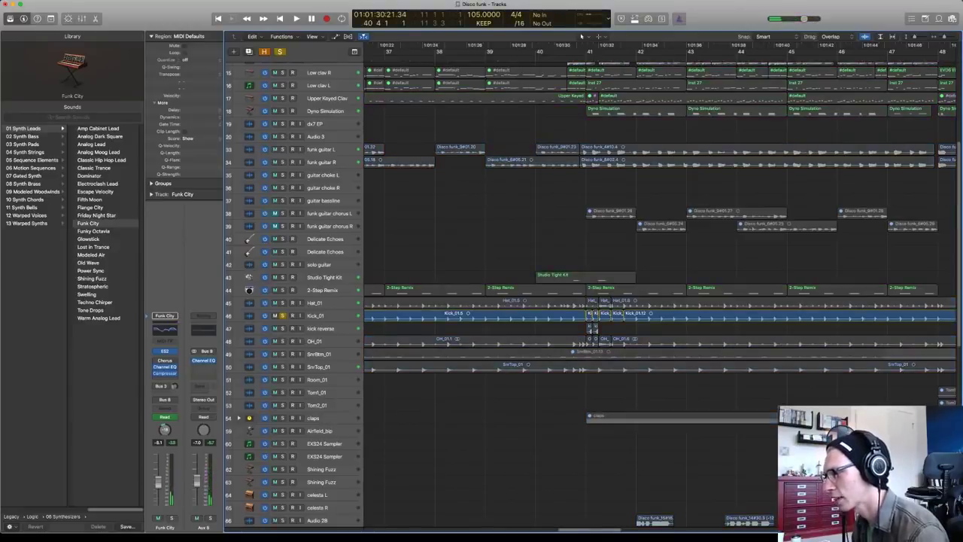
pyautogui.click(282, 328)
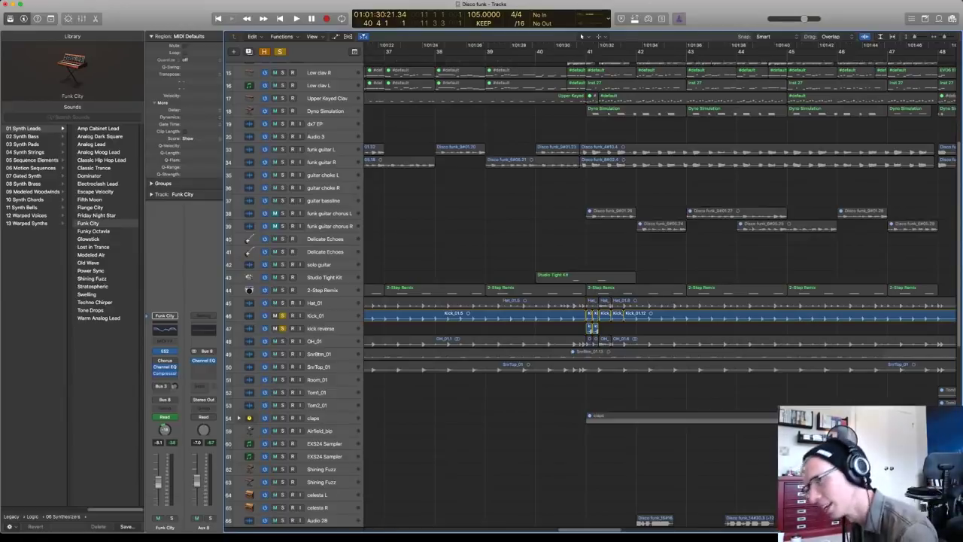
pyautogui.press('space')
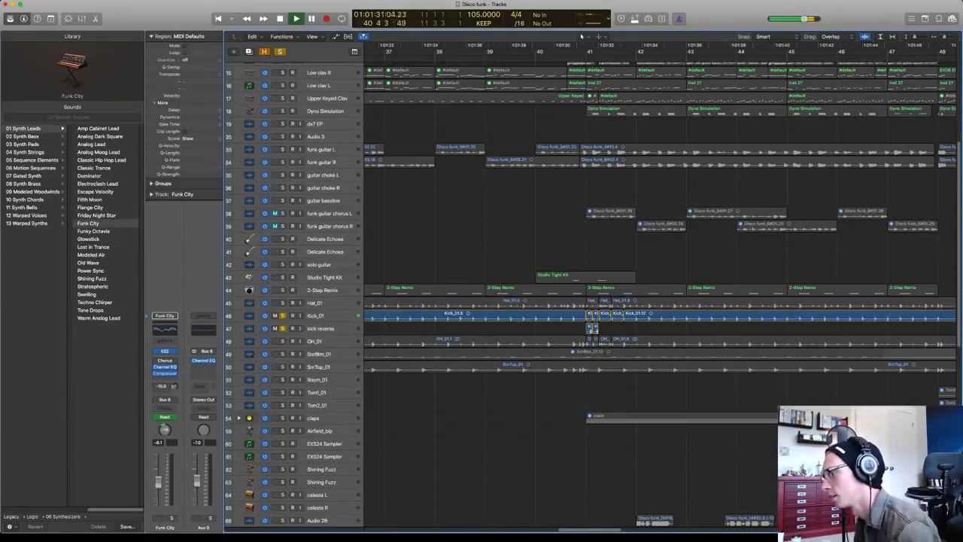
pyautogui.press('space')
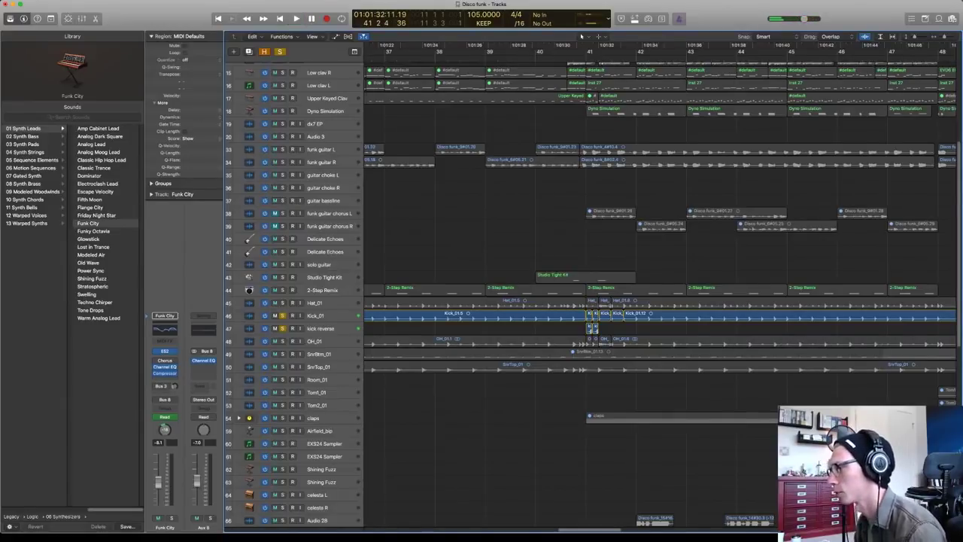
pyautogui.press('space')
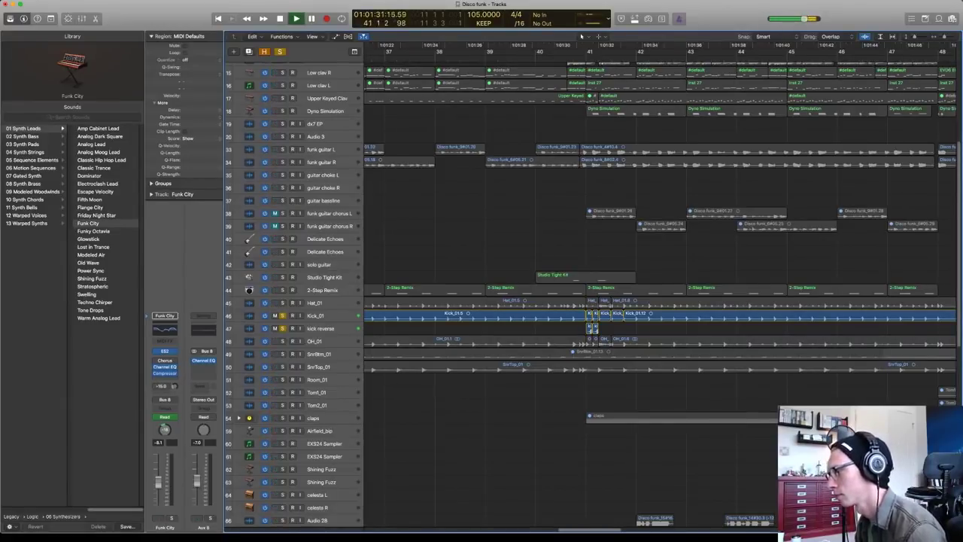
pyautogui.press('space')
pyautogui.hotkey('ctrl', 's')
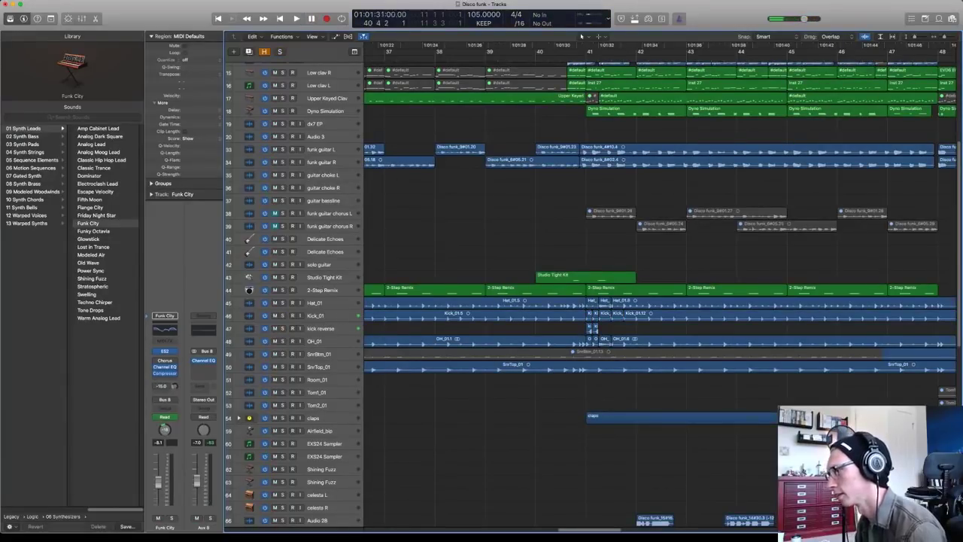
pyautogui.press('space')
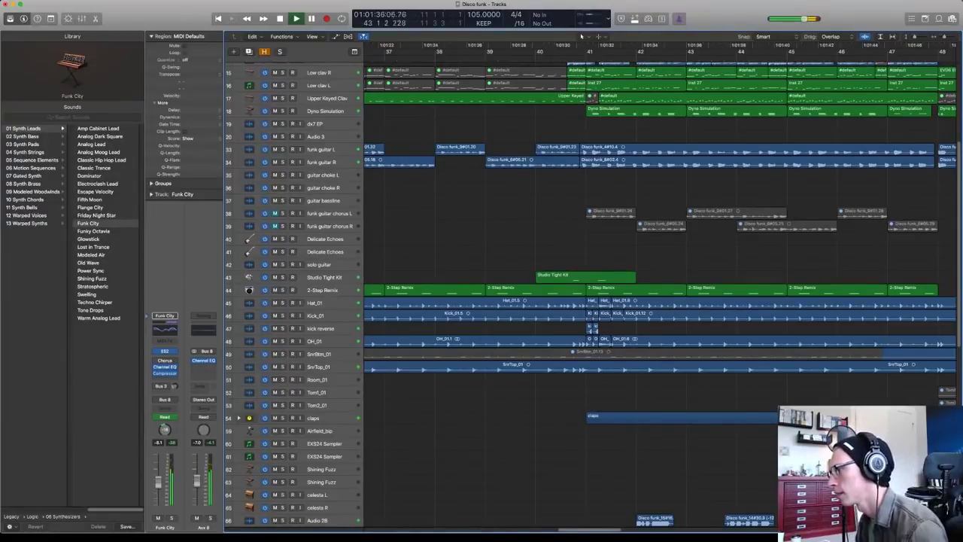
pyautogui.press('space')
# Play around bar 41, solo Warm Bells and Piano chords one after the other during playback, and clear the solos
pyautogui.scroll(5, 660, 294)
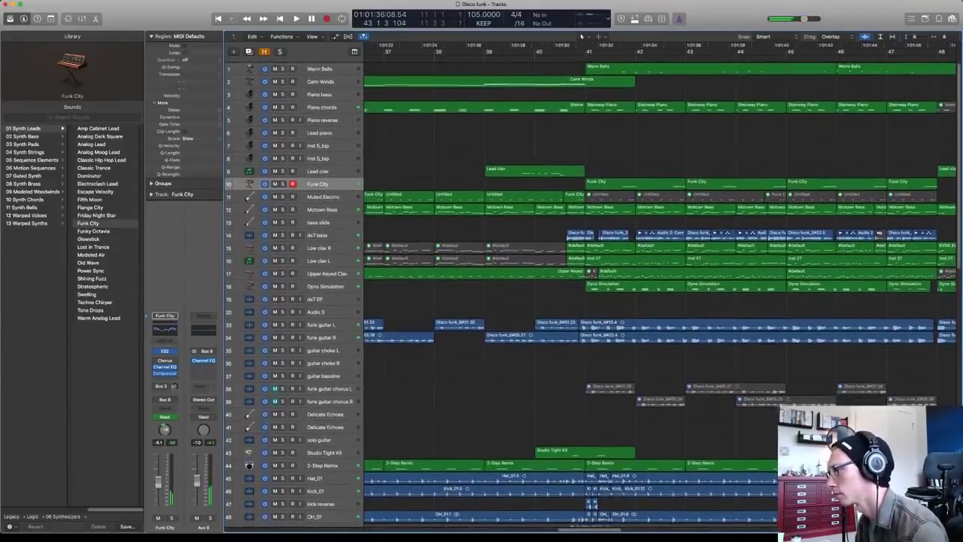
pyautogui.hscroll(5, 659, 294)
pyautogui.hscroll(-5, 660, 294)
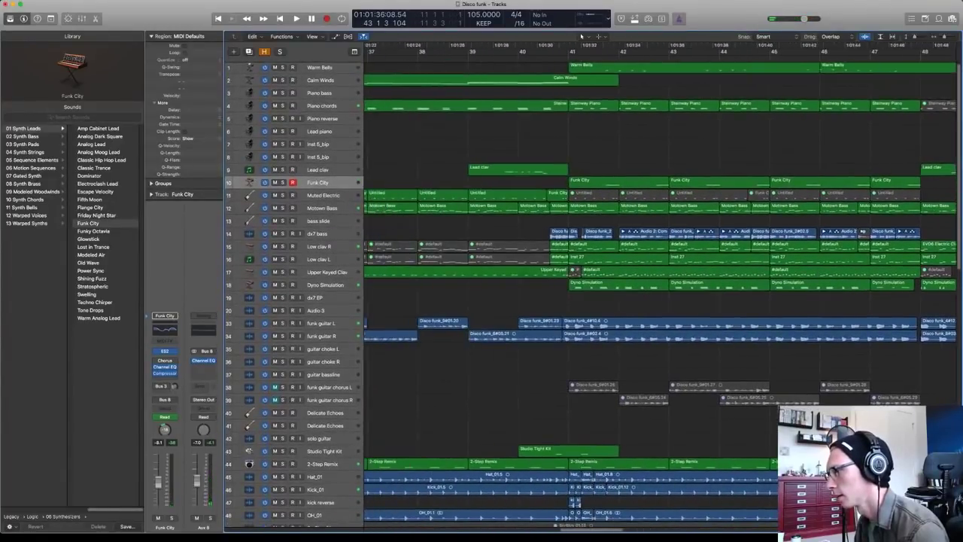
pyautogui.press('space')
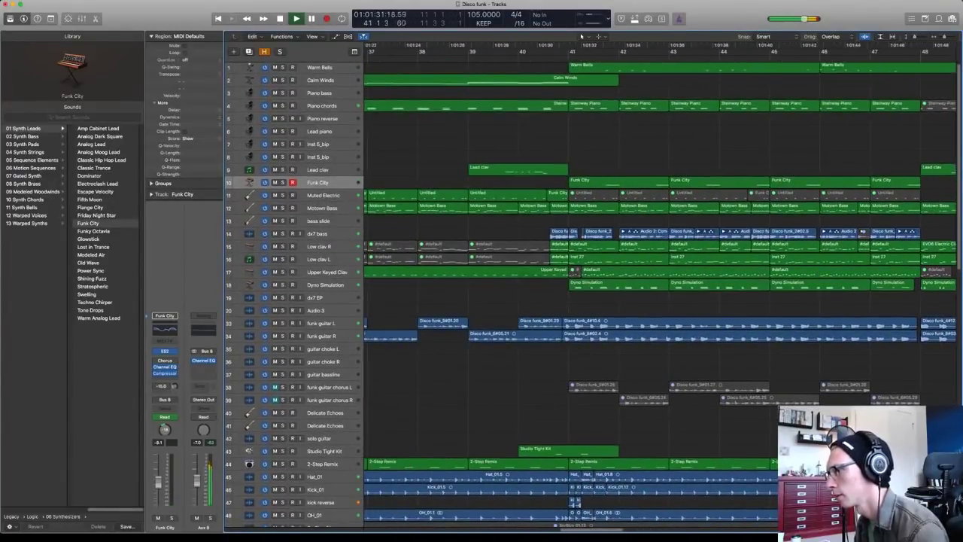
pyautogui.click(282, 67)
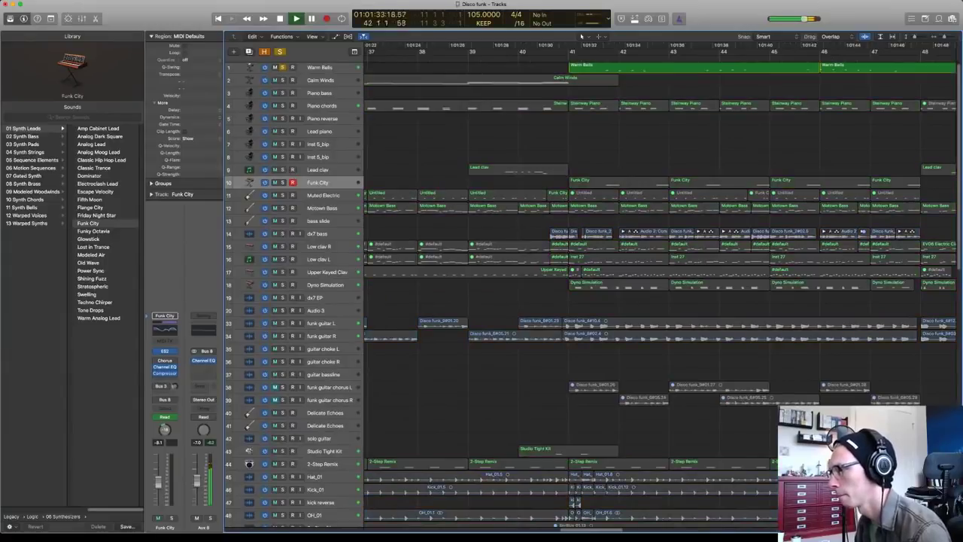
pyautogui.press('s')
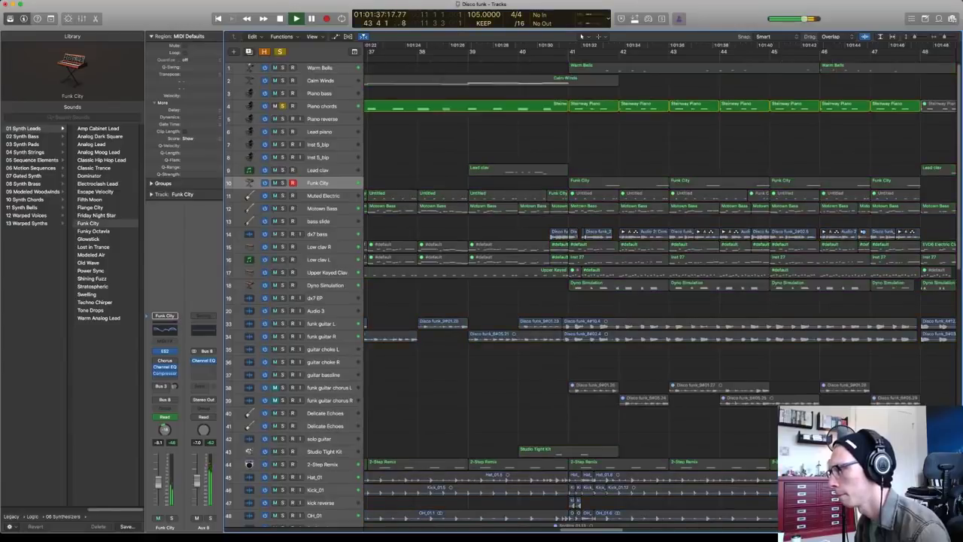
pyautogui.press('space')
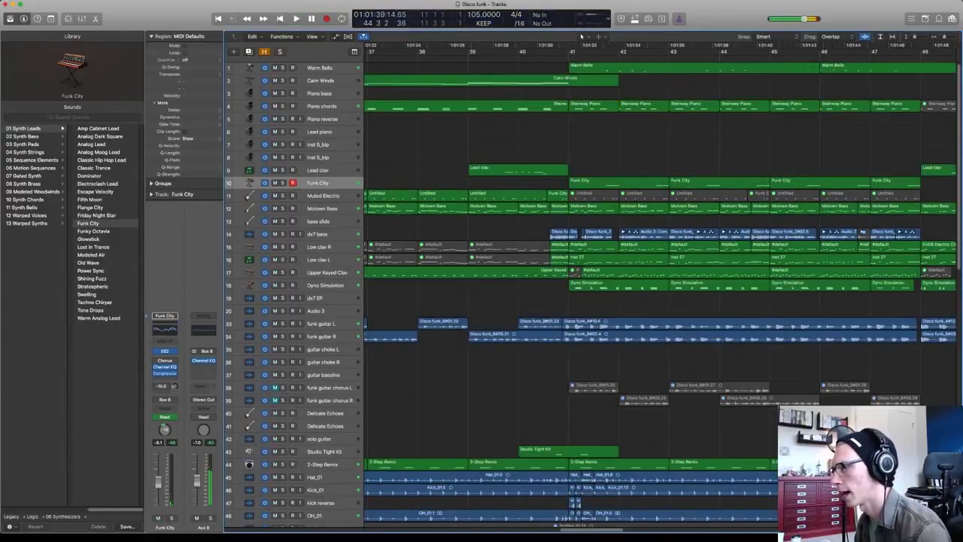
# Select the Piano chords track, deselect its regions and put the playhead at bar 41
pyautogui.click(321, 106)
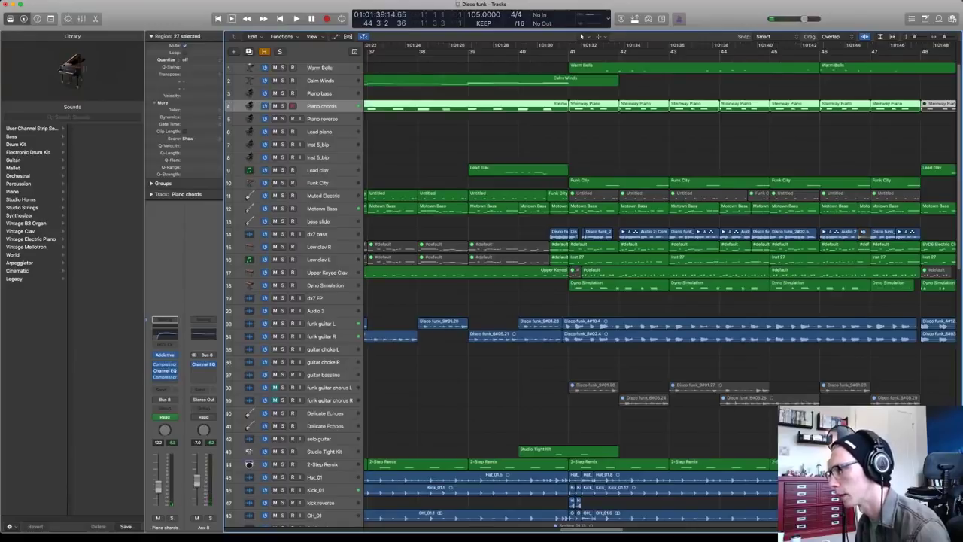
pyautogui.press('super+shift+a')
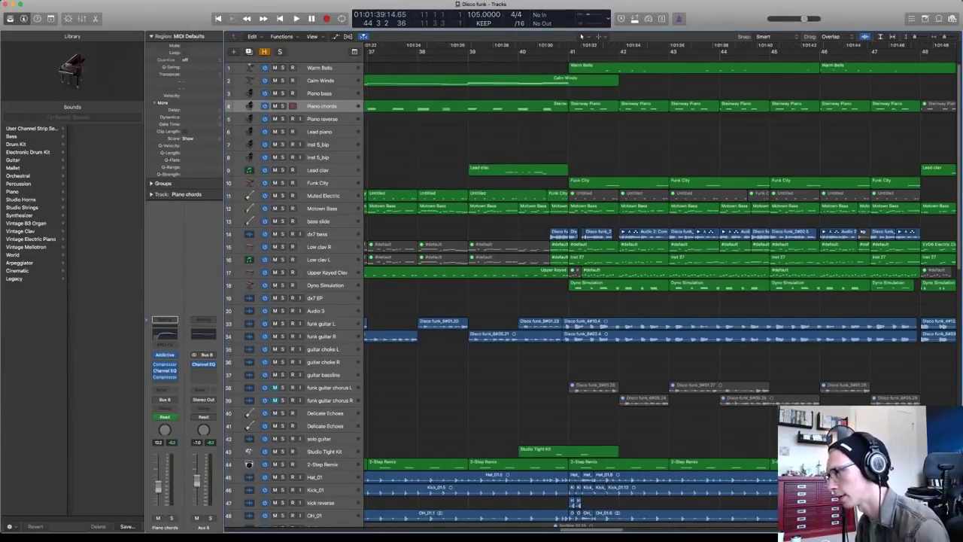
pyautogui.press('space')
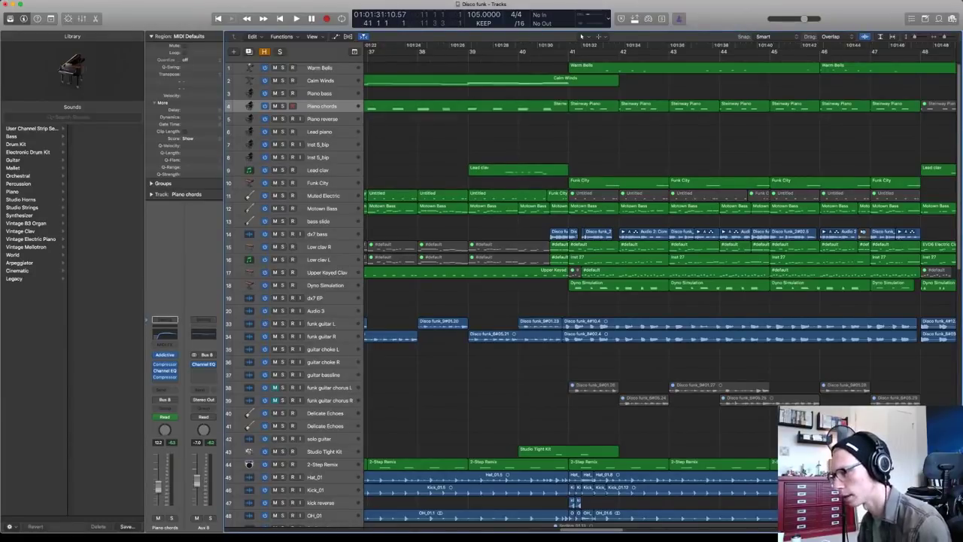
# Solo Audio 28 and the stack of tracks from Audio 43 down to Audio 44, play them from bar 41, and clear the solos
pyautogui.scroll(-15, 581, 36)
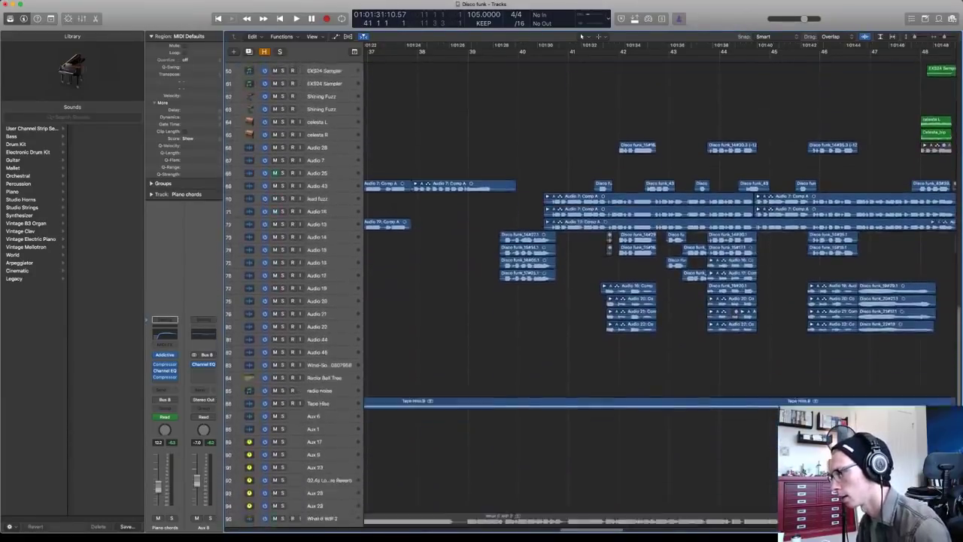
pyautogui.scroll(-1, 581, 36)
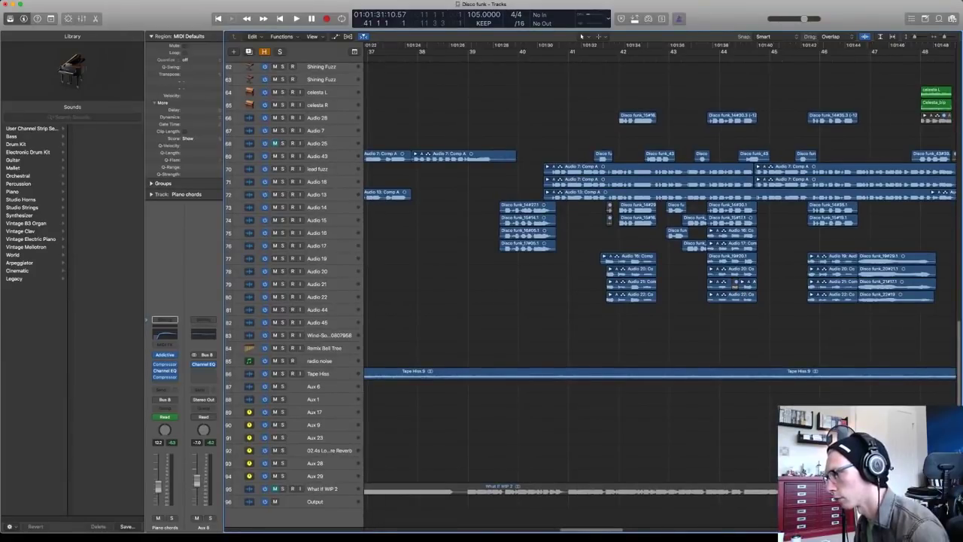
pyautogui.press('s')
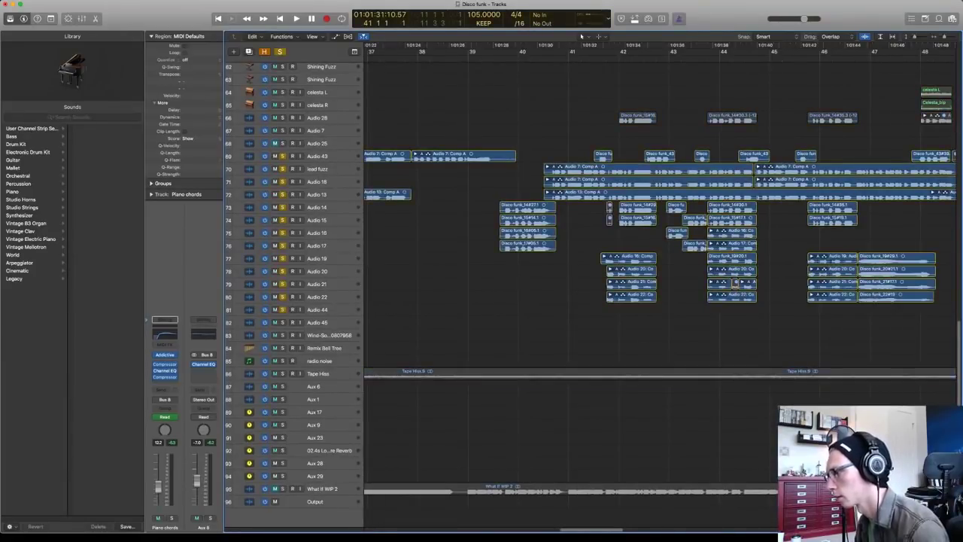
pyautogui.press('space')
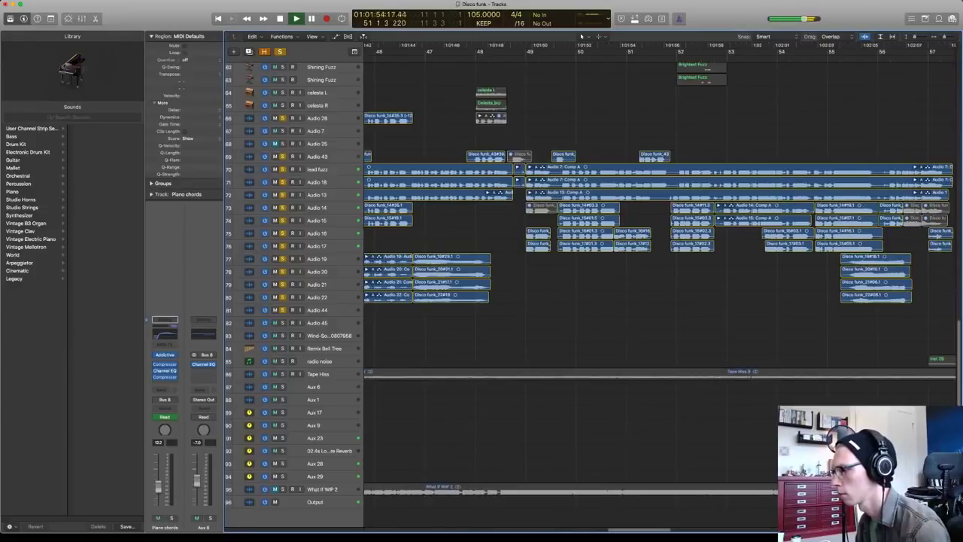
pyautogui.press('space')
pyautogui.moveTo(282, 310); pyautogui.dragTo(282, 156)
pyautogui.press('super+a')
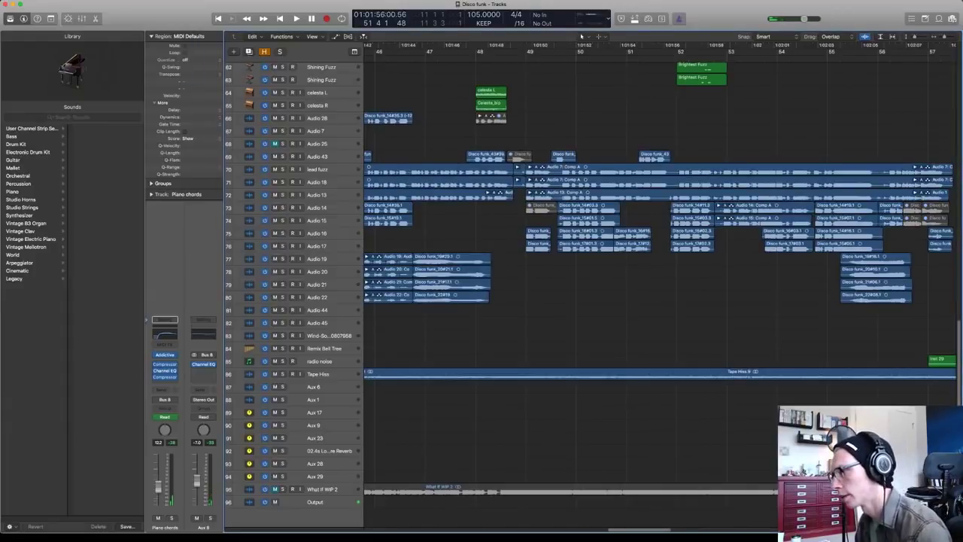
# Examine how the regions on the stacked audio tracks are arranged from about bar 39 to bar 58
pyautogui.press('space')
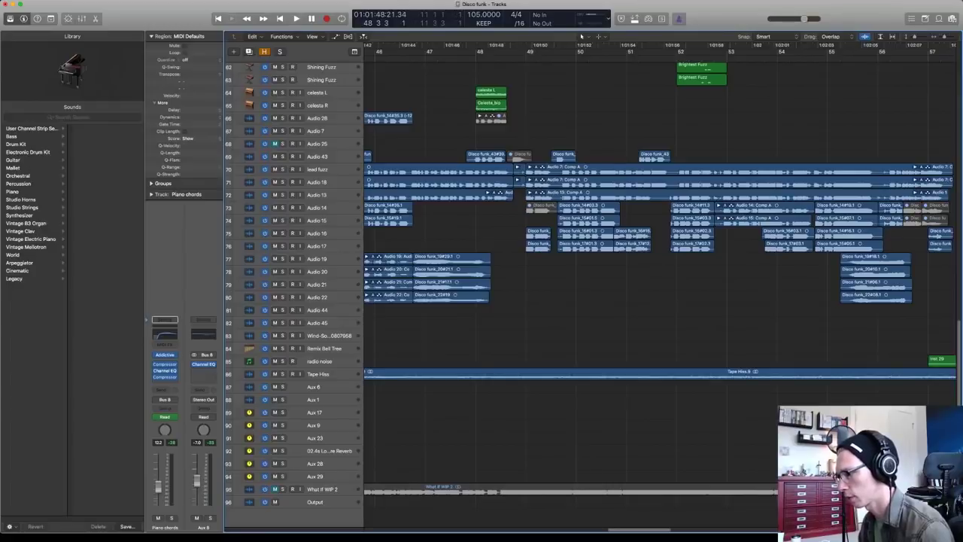
pyautogui.hscroll(-10, 659, 279)
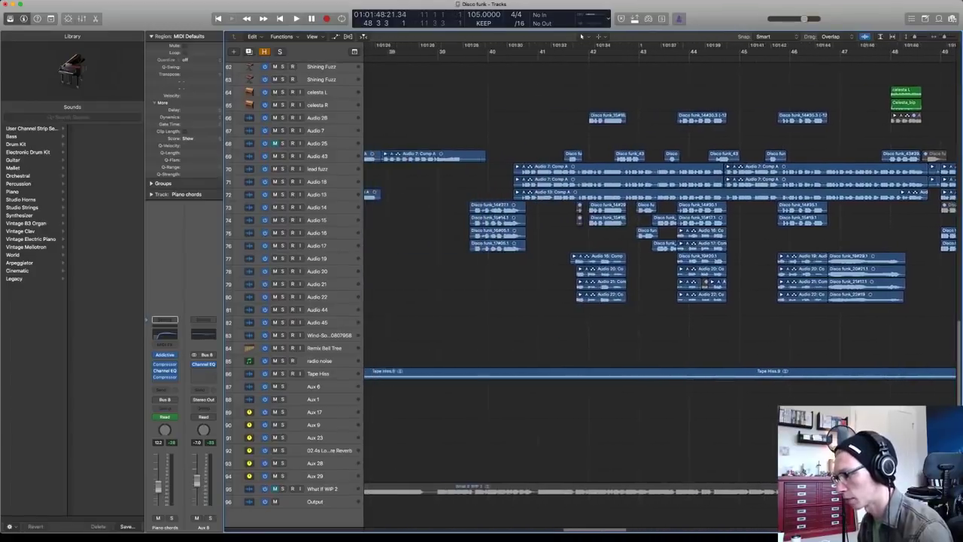
pyautogui.hscroll(5, 580, 36)
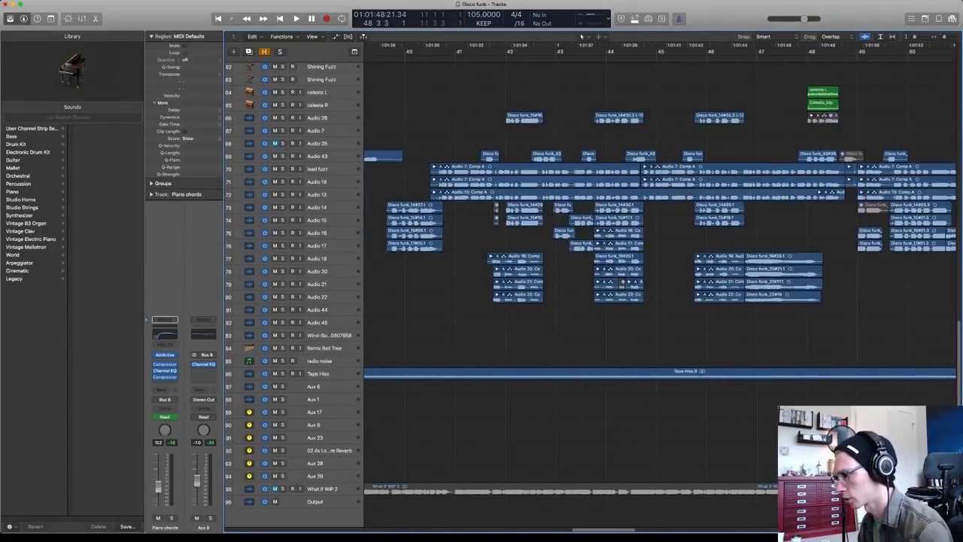
pyautogui.hscroll(1, 581, 36)
pyautogui.hscroll(5, 581, 36)
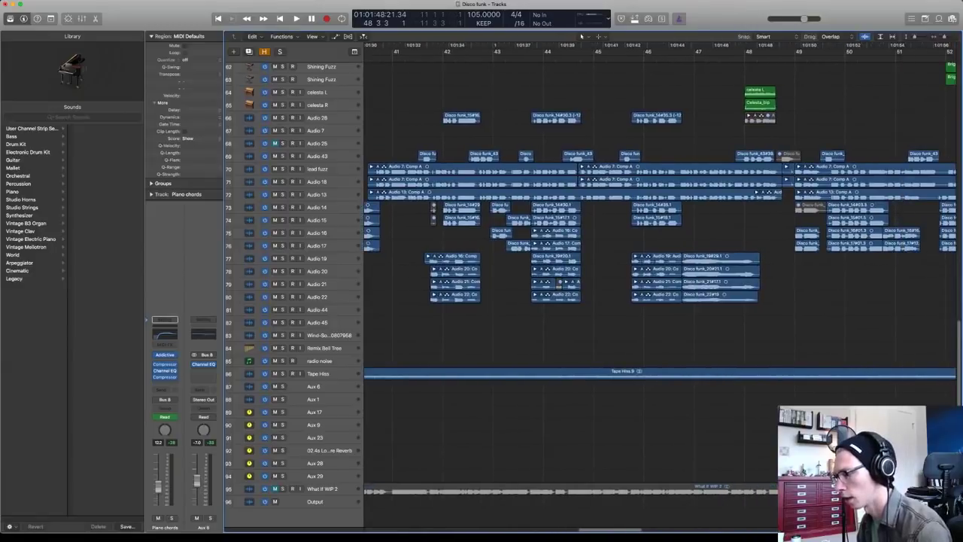
pyautogui.hscroll(3, 581, 36)
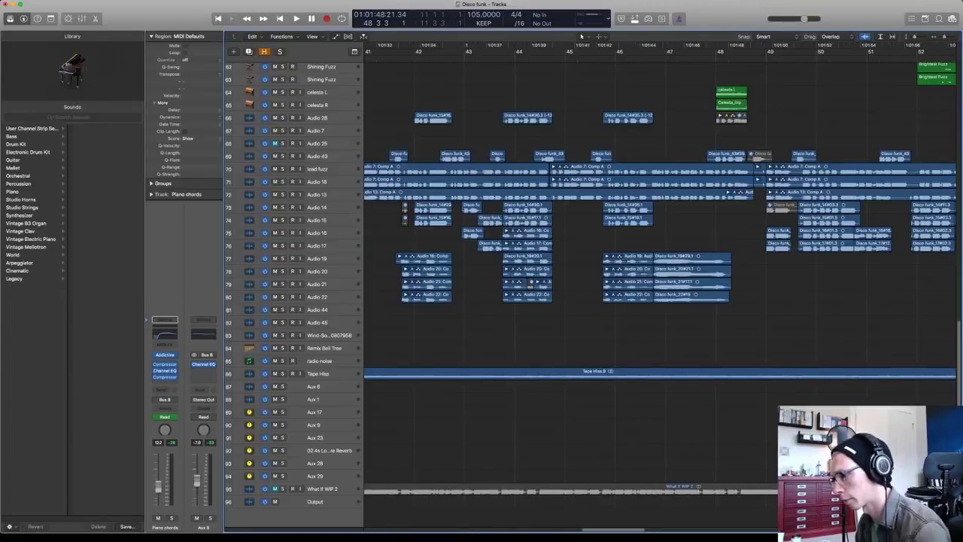
pyautogui.hscroll(9, 581, 37)
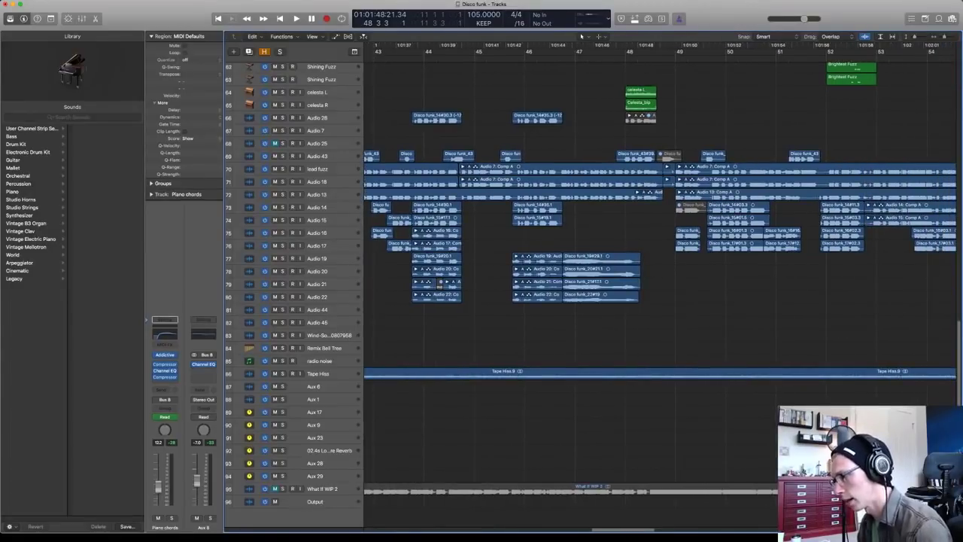
pyautogui.hscroll(9, 581, 36)
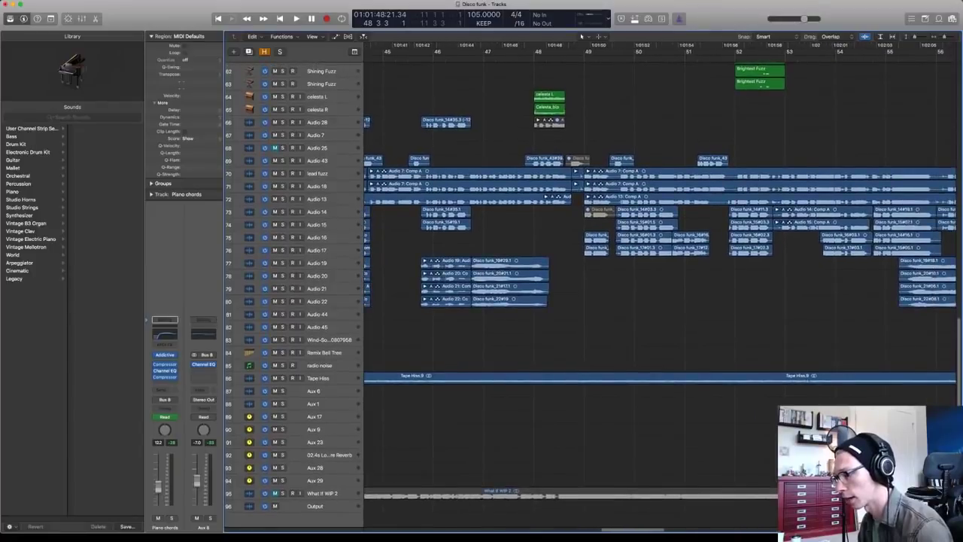
pyautogui.scroll(1, 580, 36)
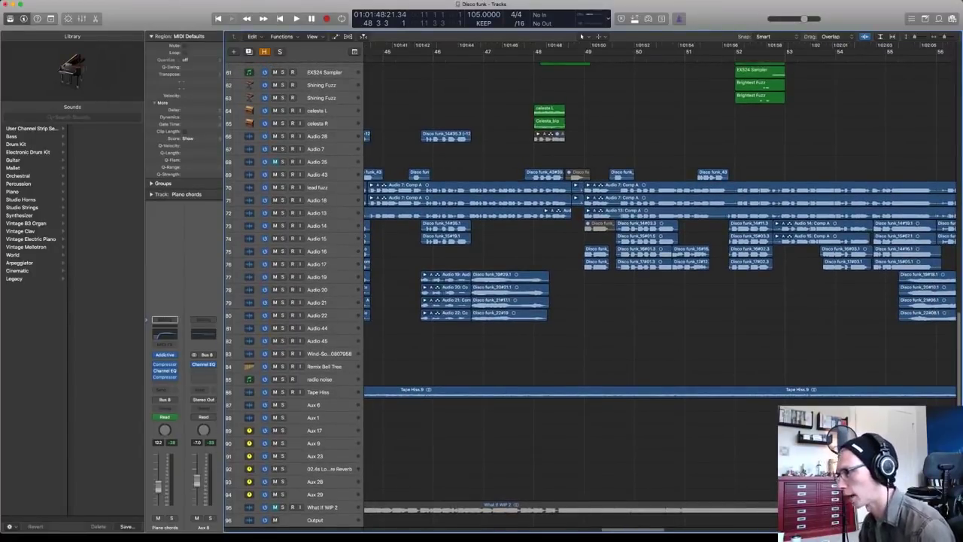
pyautogui.hscroll(12, 581, 36)
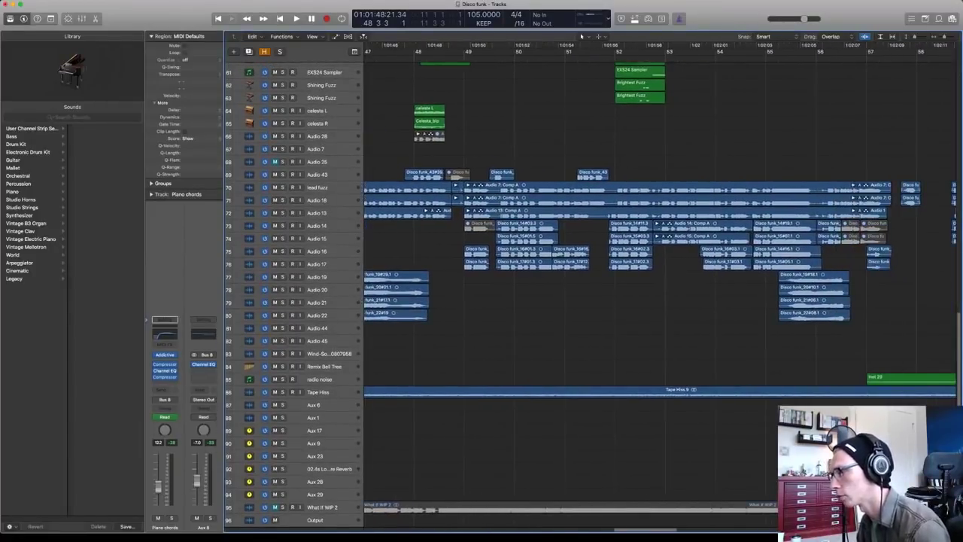
# Move the playhead back to bar 44, ahead of the Audio 19 to Audio 22 regions around bars 46 to 48
pyautogui.hscroll(-7, 581, 36)
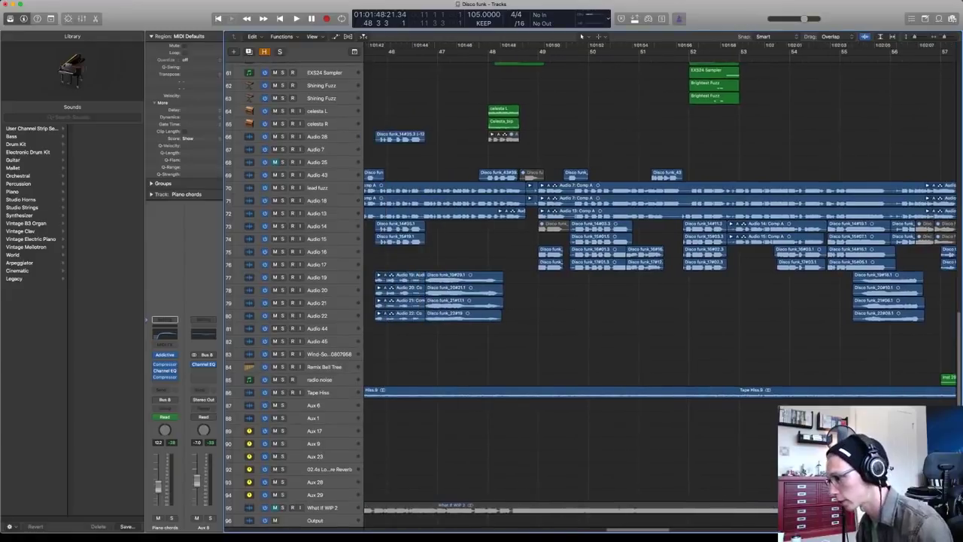
pyautogui.hscroll(-7, 581, 36)
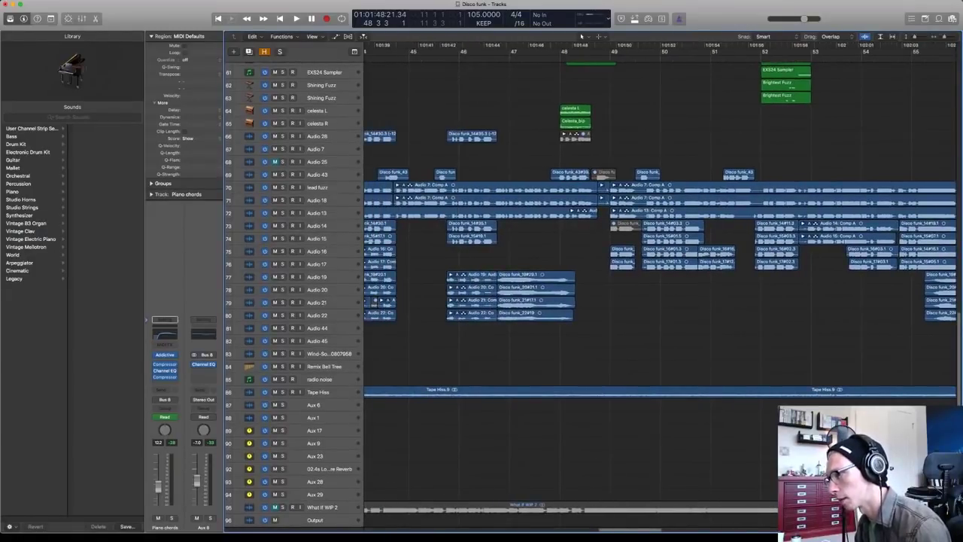
pyautogui.press(',')
pyautogui.press(',')
pyautogui.press(',')
pyautogui.press(',')
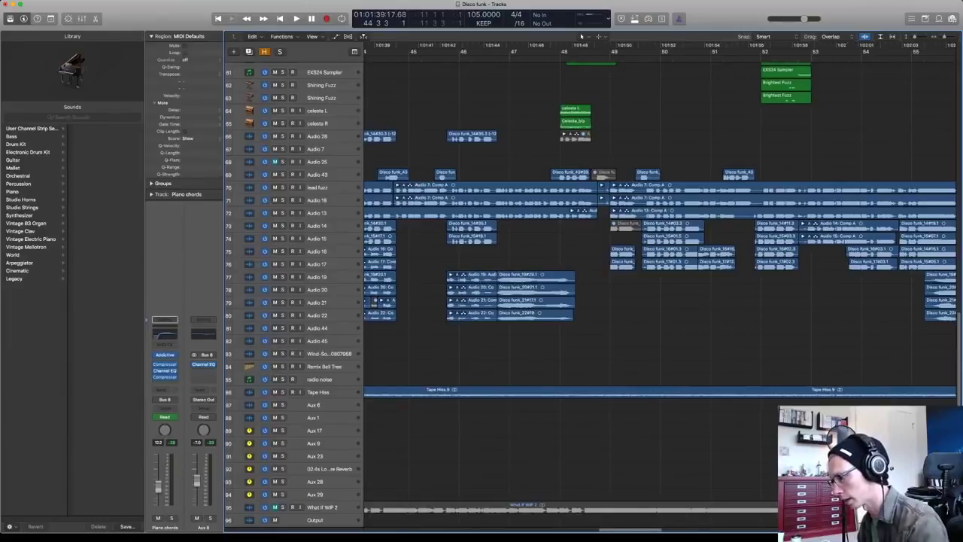
# Play the full mix from bar 44 to about bar 57, following the stacked audio tracks and the upper instrument tracks
pyautogui.hscroll(-20, 580, 36)
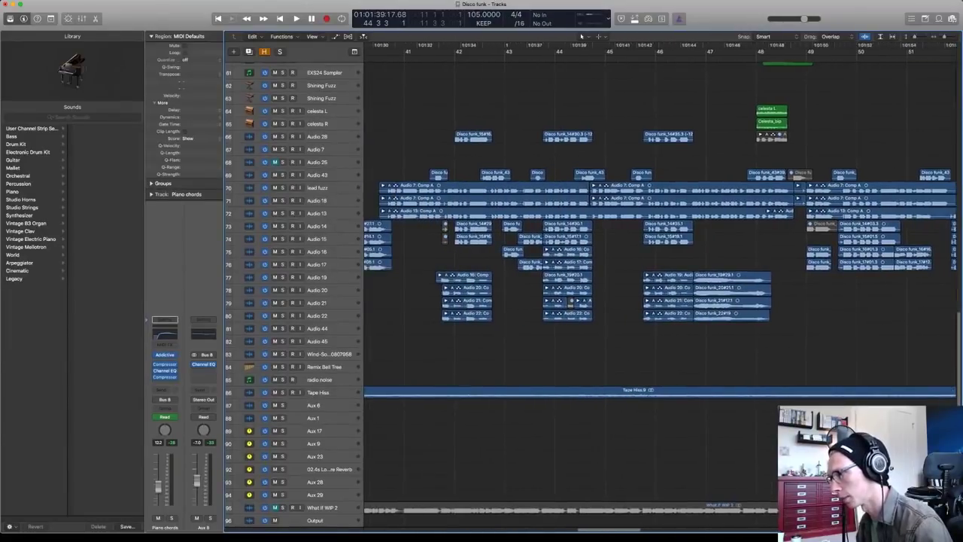
pyautogui.hscroll(19, 580, 36)
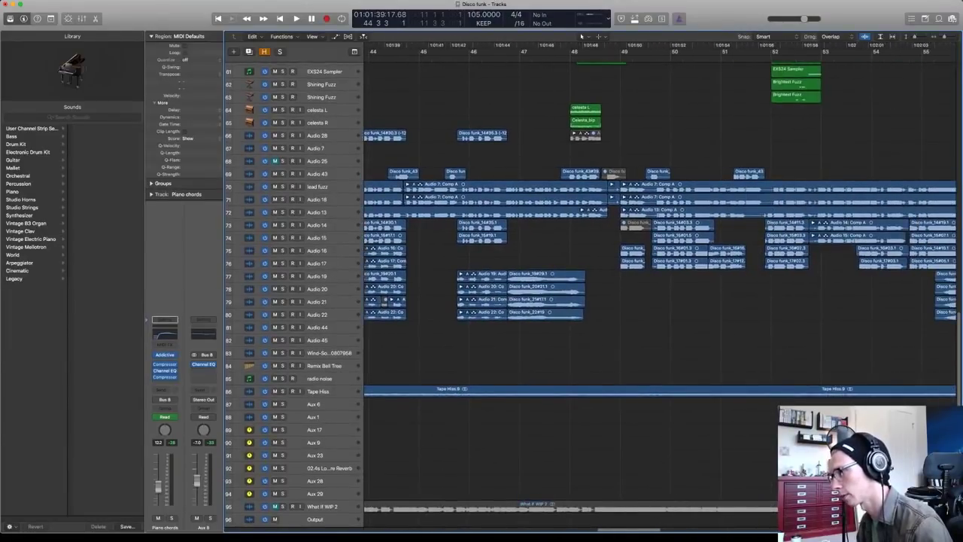
pyautogui.press('space')
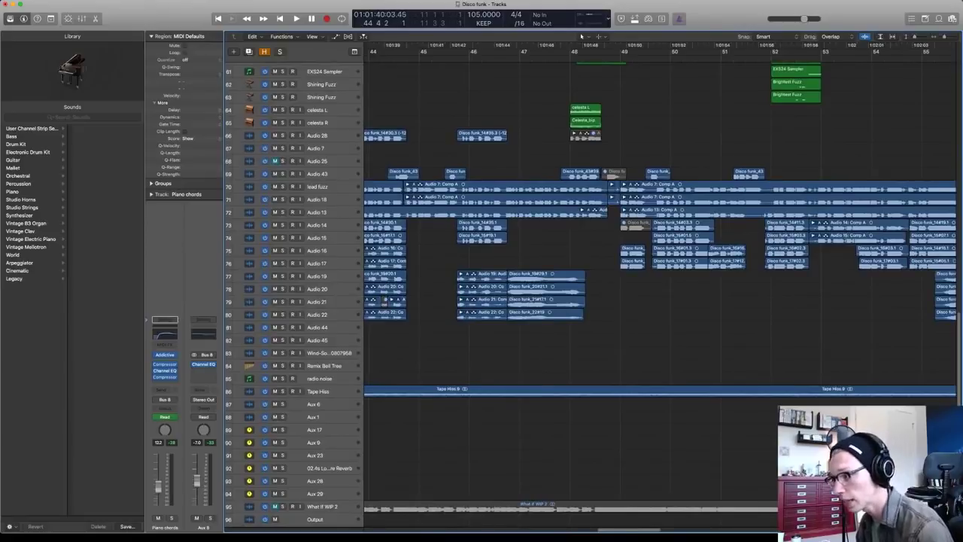
pyautogui.press('space')
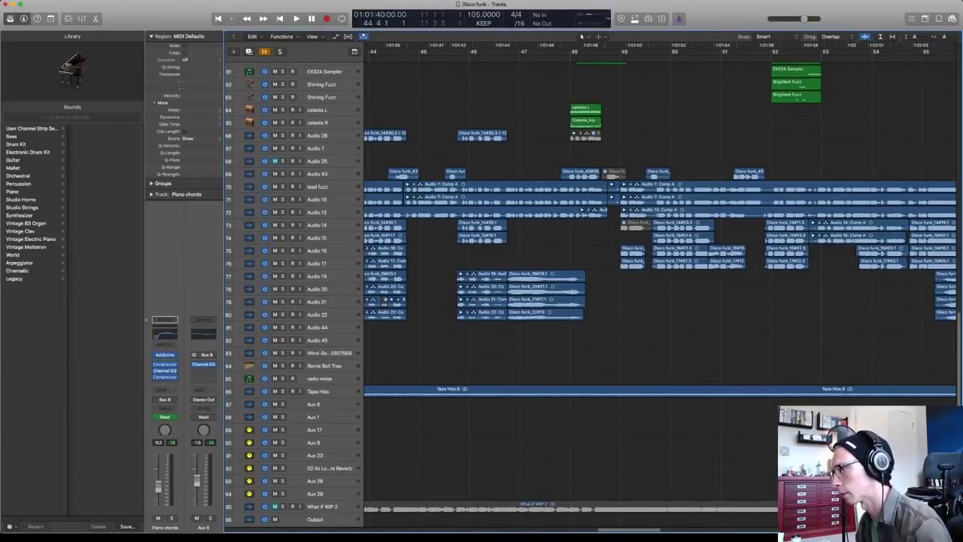
pyautogui.press('space')
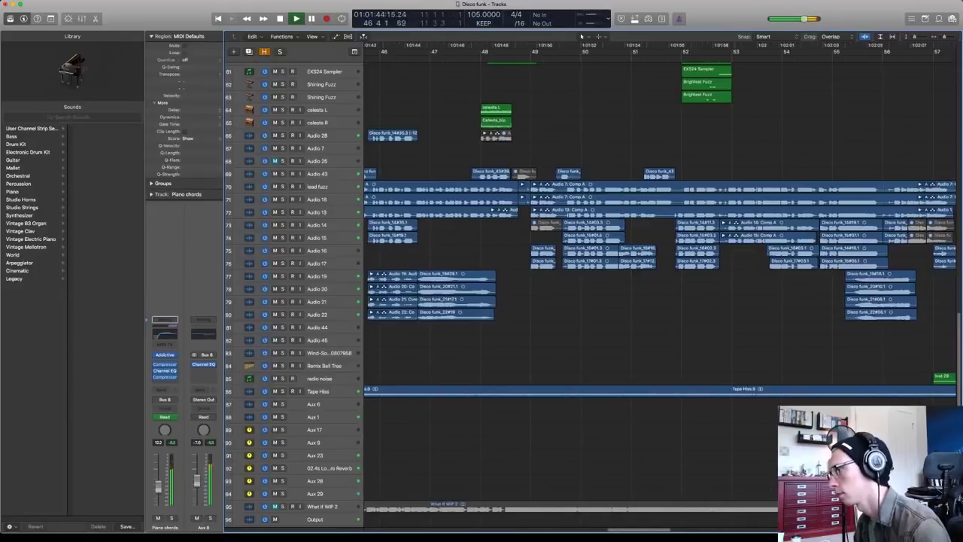
pyautogui.scroll(4, 660, 285)
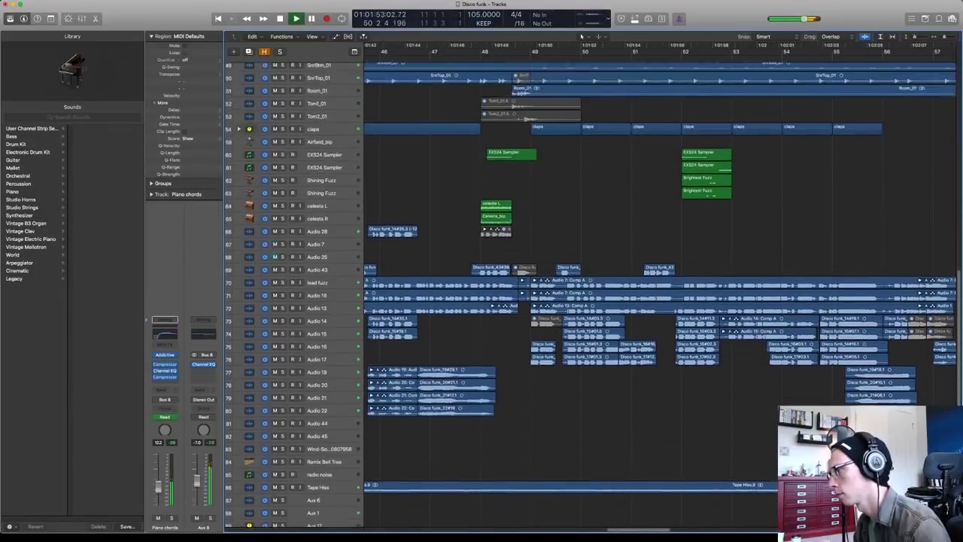
pyautogui.hscroll(4, 660, 286)
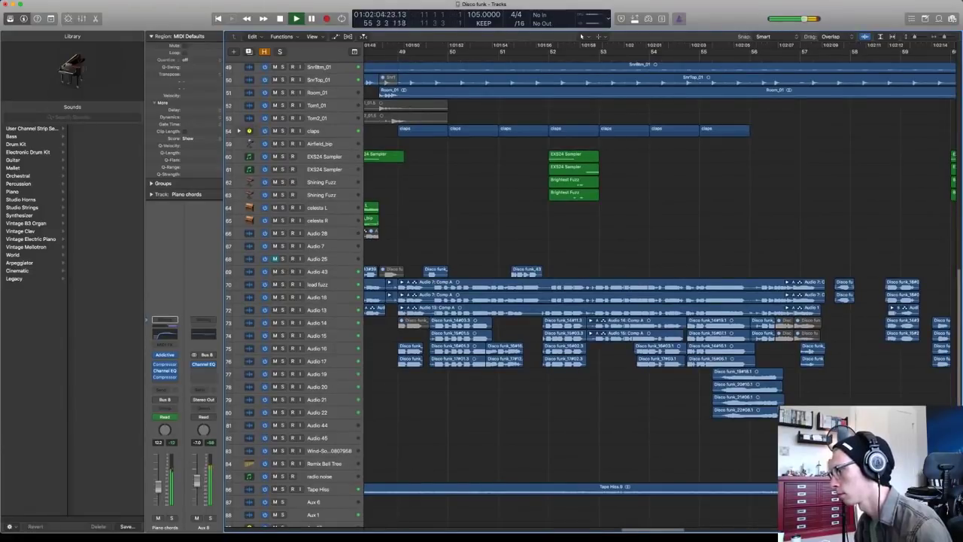
pyautogui.scroll(12, 660, 294)
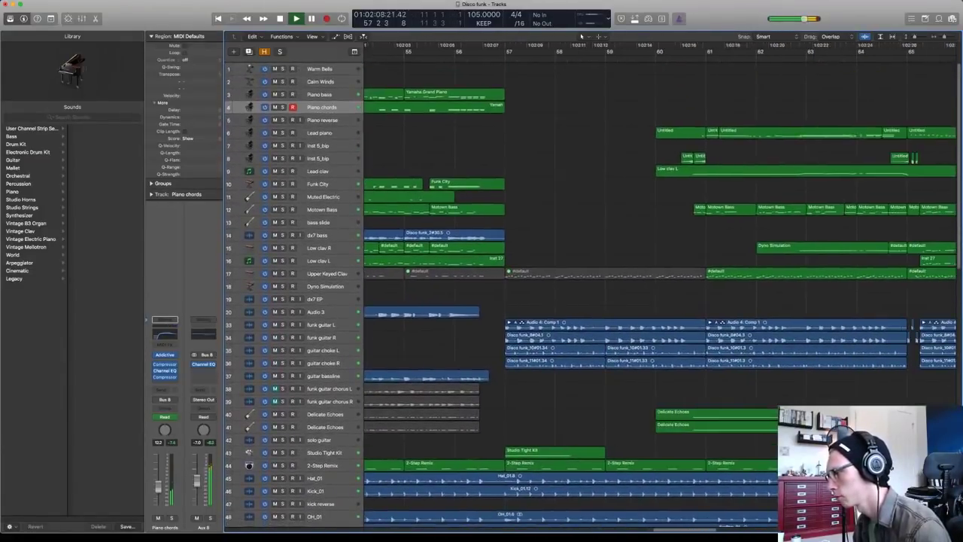
pyautogui.press('space')
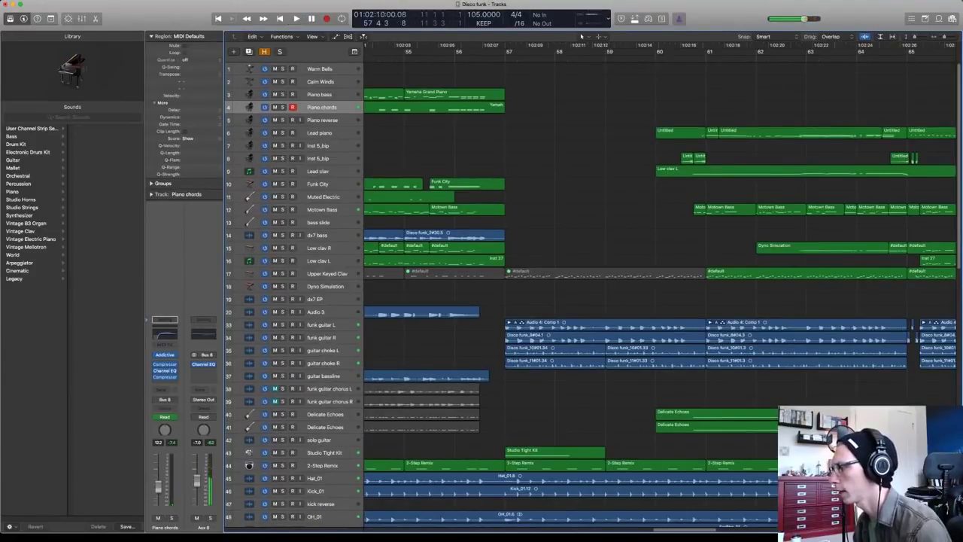
# Continue playback from bar 57, solo Lead piano and both Inst 5_bip tracks, and select the Lead piano track before stopping
pyautogui.press('space')
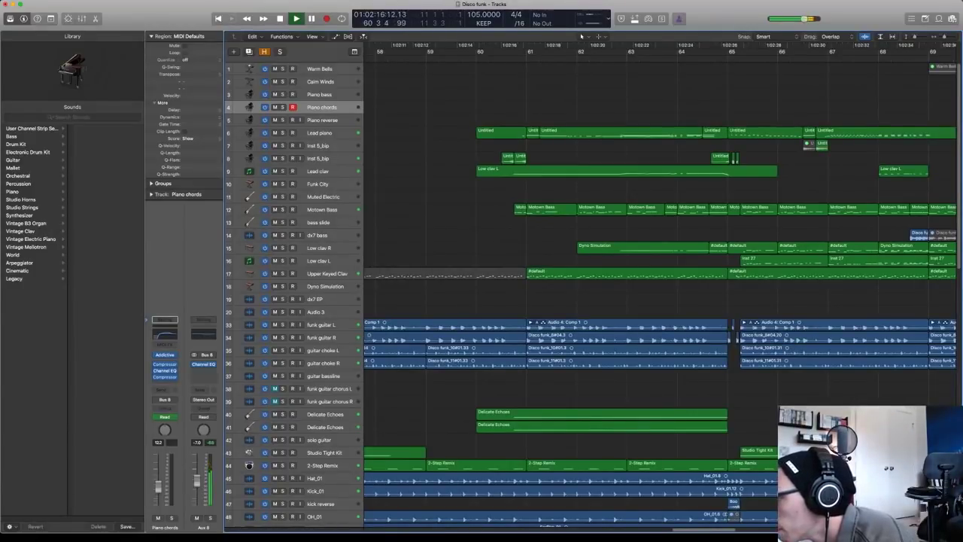
pyautogui.hotkey('ctrl', 's')
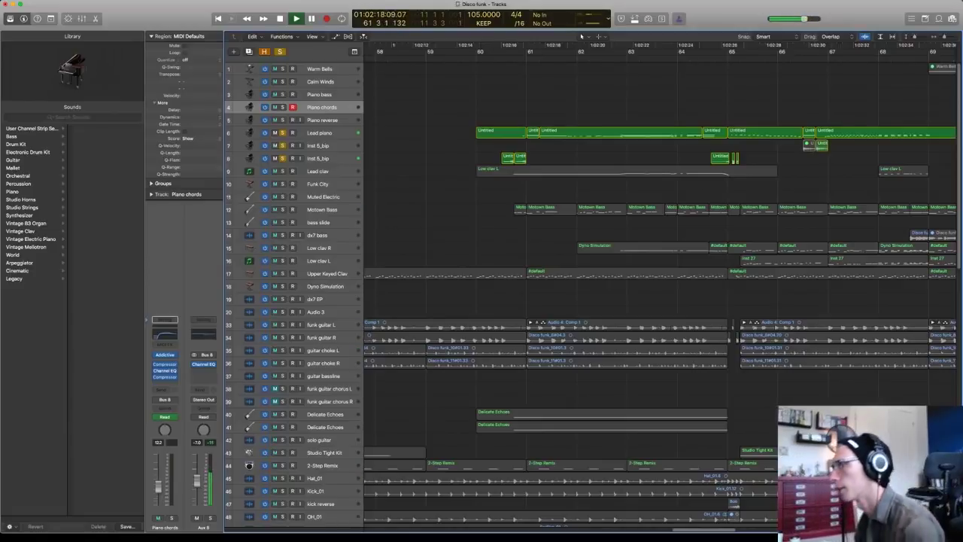
pyautogui.press('Down')
pyautogui.press('Down')
pyautogui.press('space')
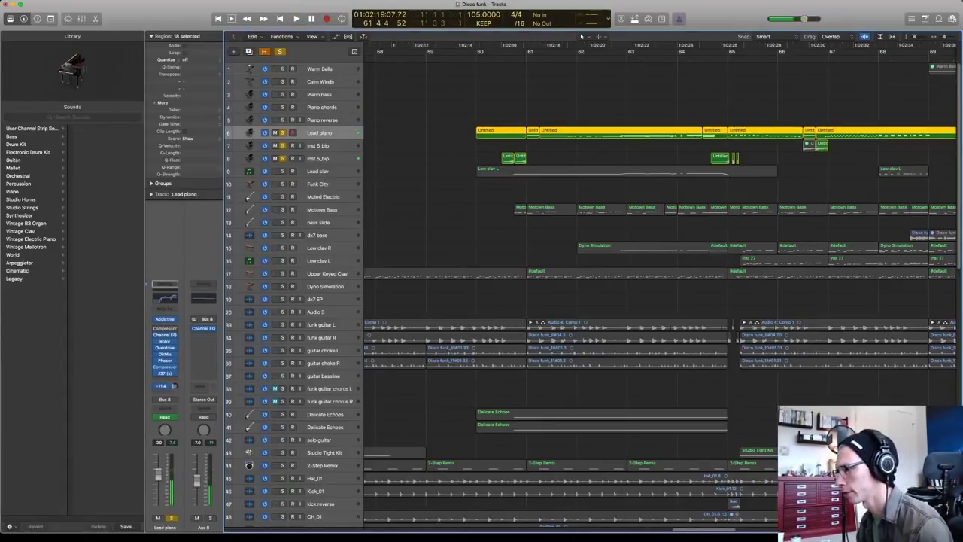
# Audition the soloed Lead piano part repeatedly from bar 60, examining the Rotor effect on its channel strip
pyautogui.press('space')
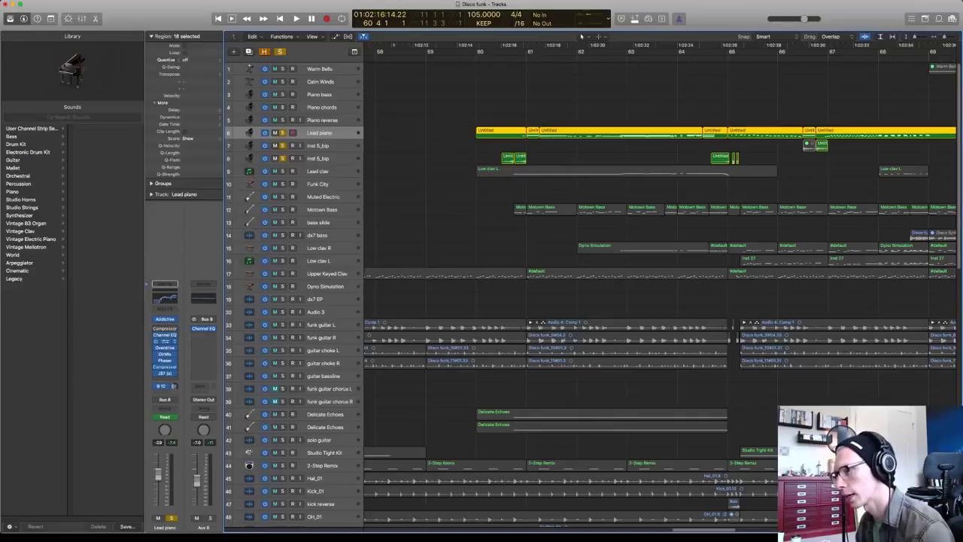
pyautogui.hotkey('ctrl', 's')
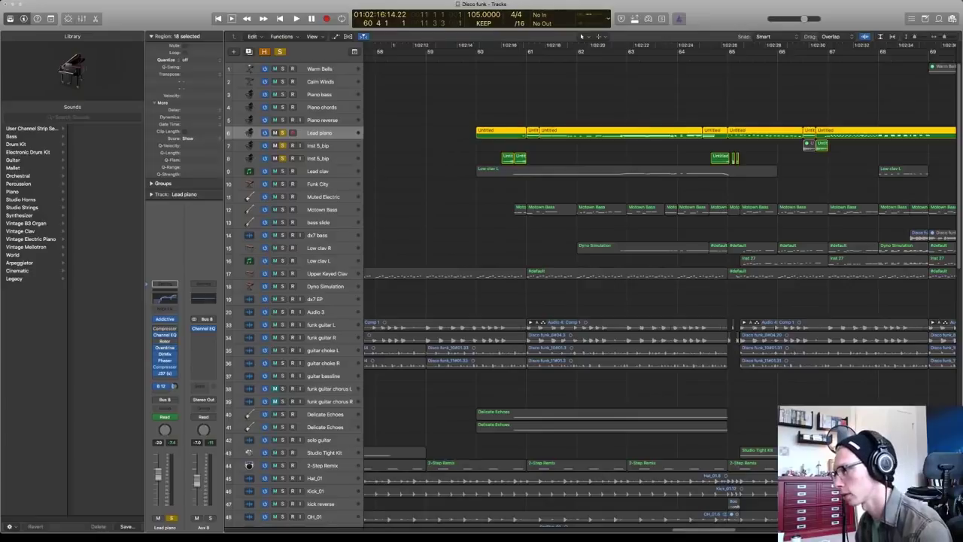
pyautogui.press('space')
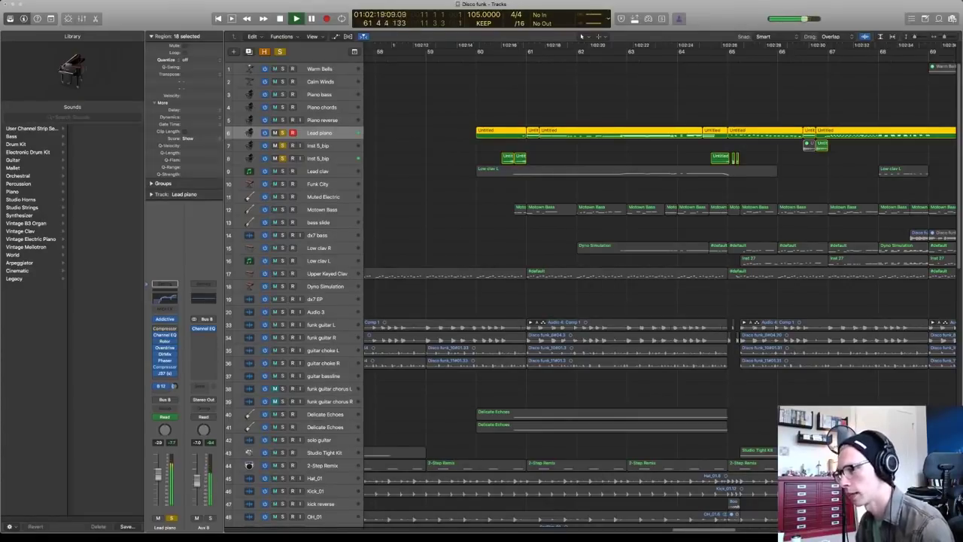
pyautogui.press('space')
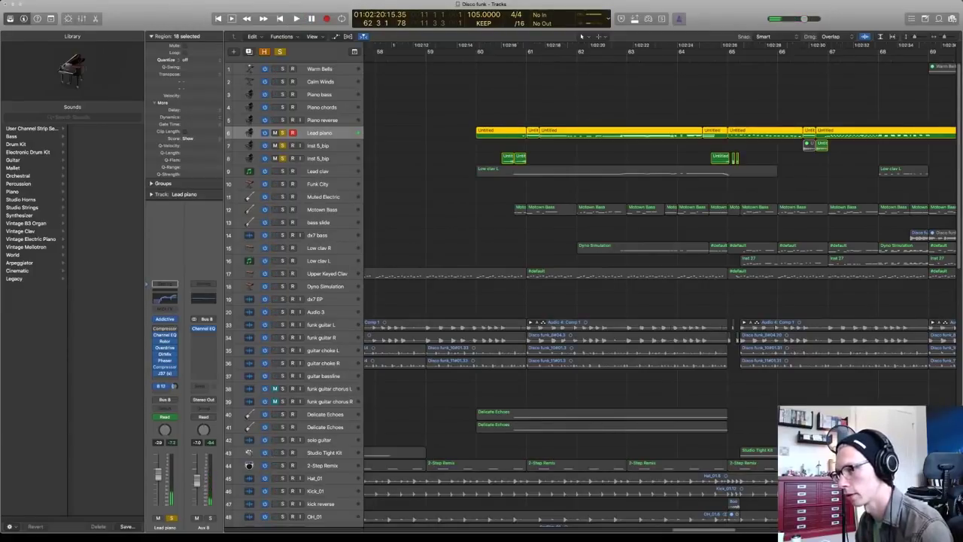
pyautogui.press('space')
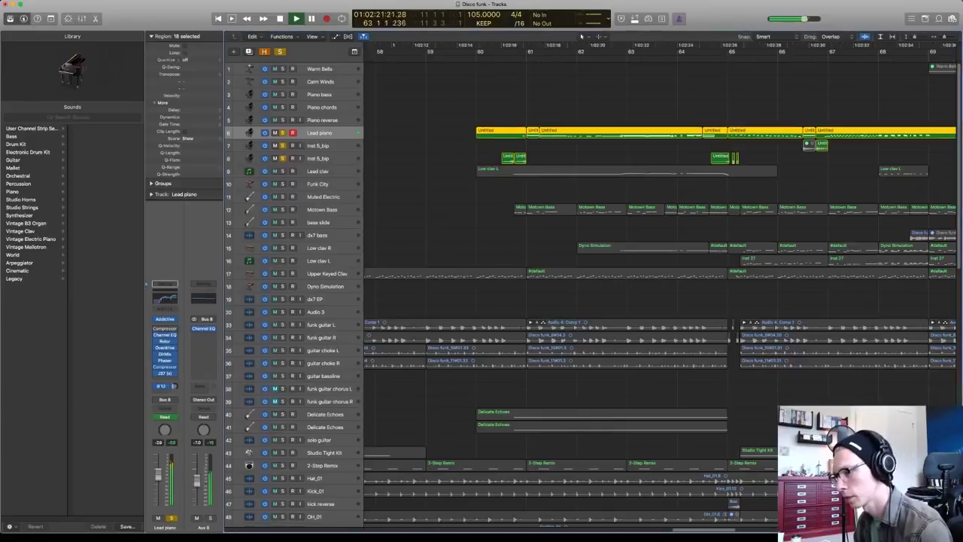
pyautogui.press('space')
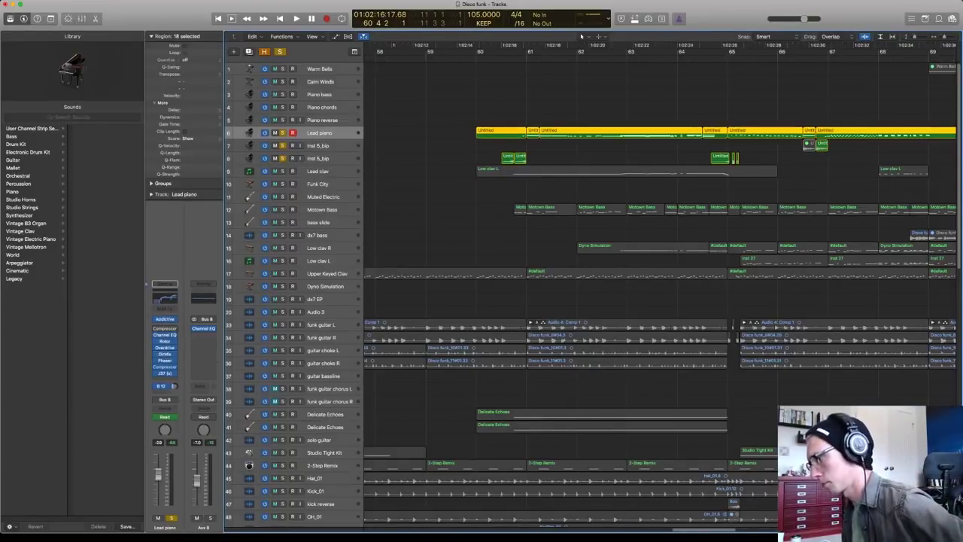
# Replay the soloed Lead piano part from bar 60, examining its Overdrive, DirMix and Phaser effects between passes
pyautogui.press('space')
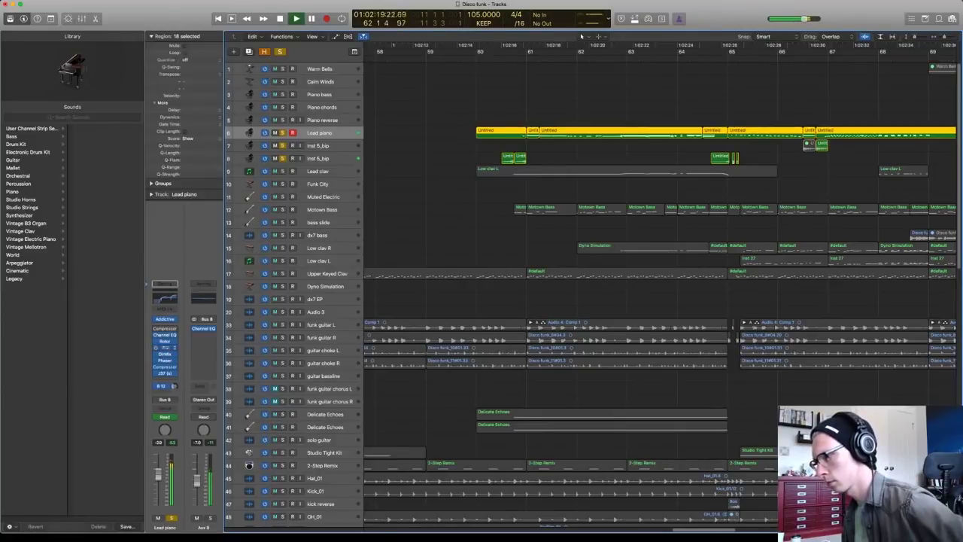
pyautogui.press('space')
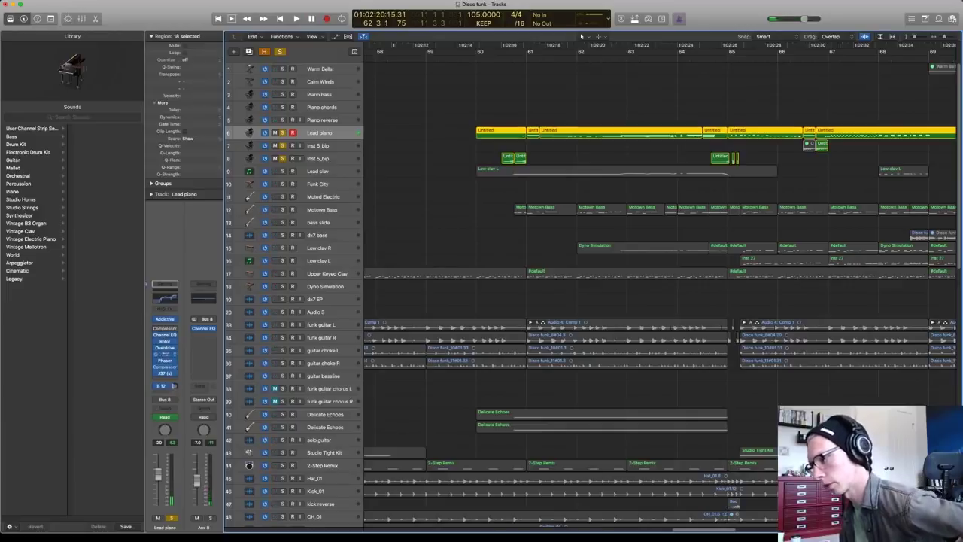
pyautogui.press('space')
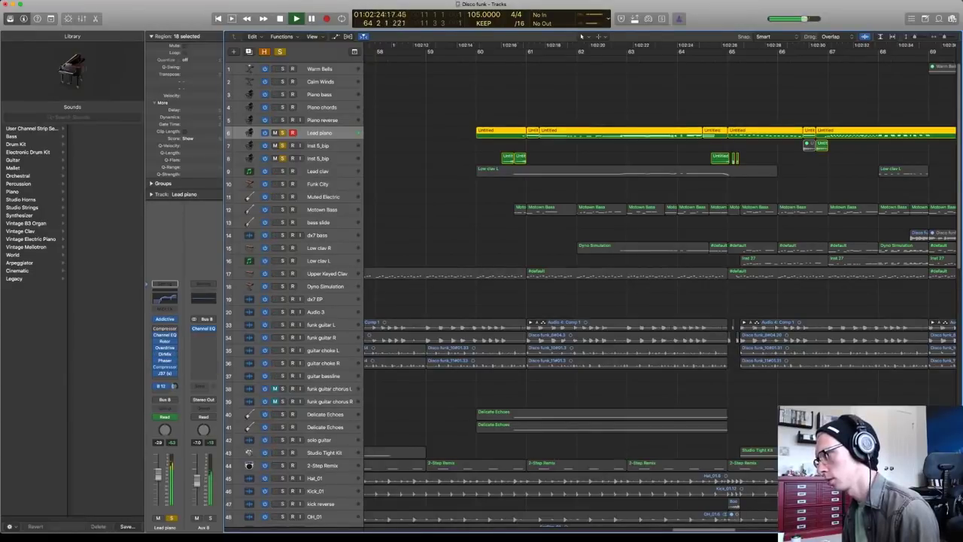
pyautogui.press('space')
pyautogui.press('space')
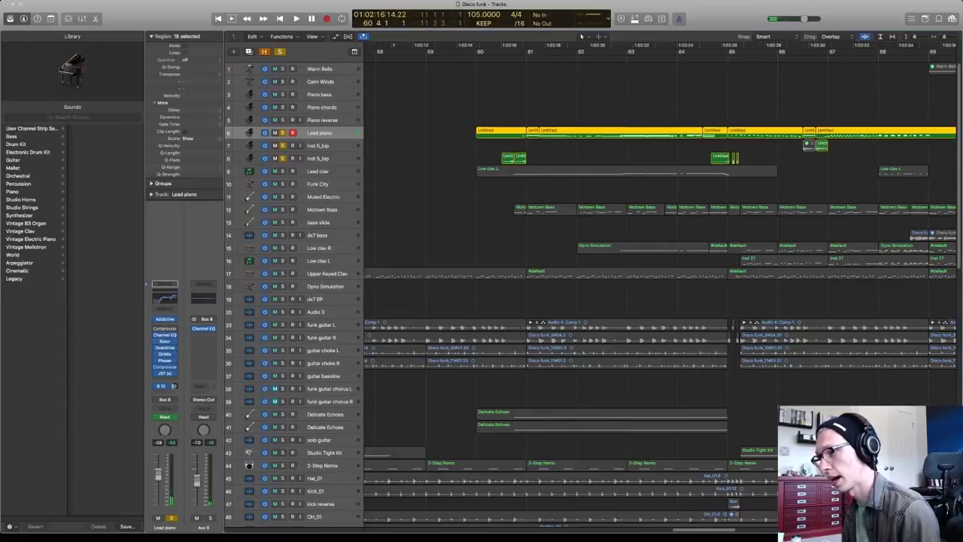
pyautogui.press('Tab')
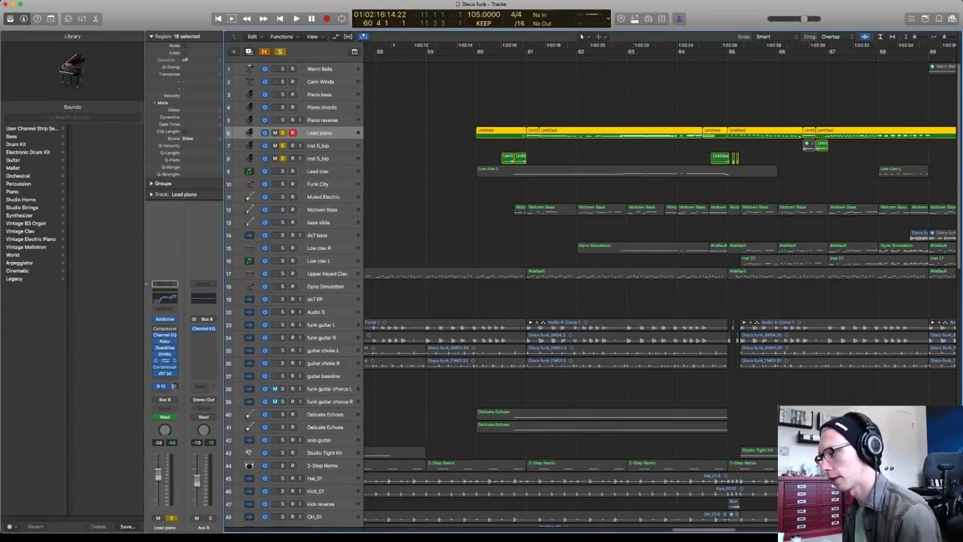
# Play the Lead piano solo again up to about bar 65, examining its J37 tape effect
pyautogui.press('space')
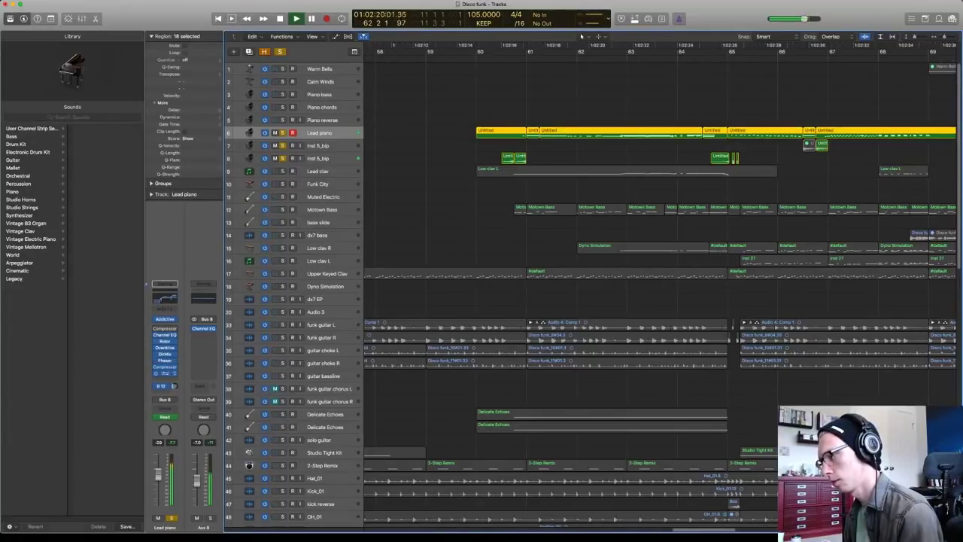
pyautogui.press('space')
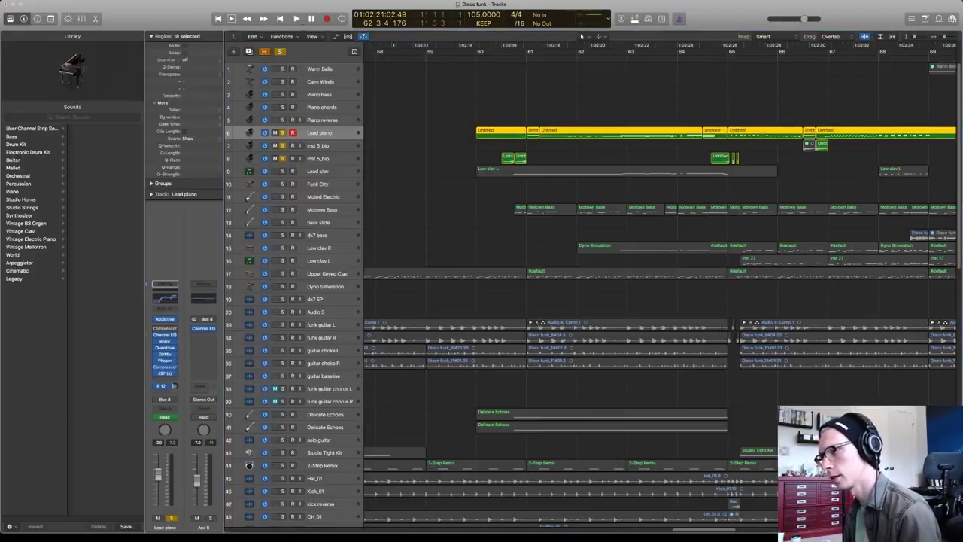
pyautogui.press('space')
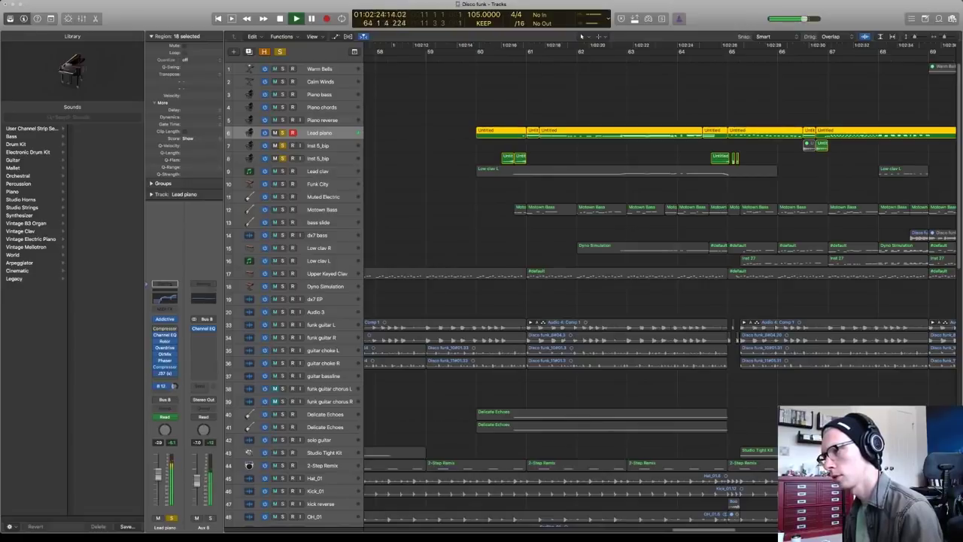
pyautogui.press('space')
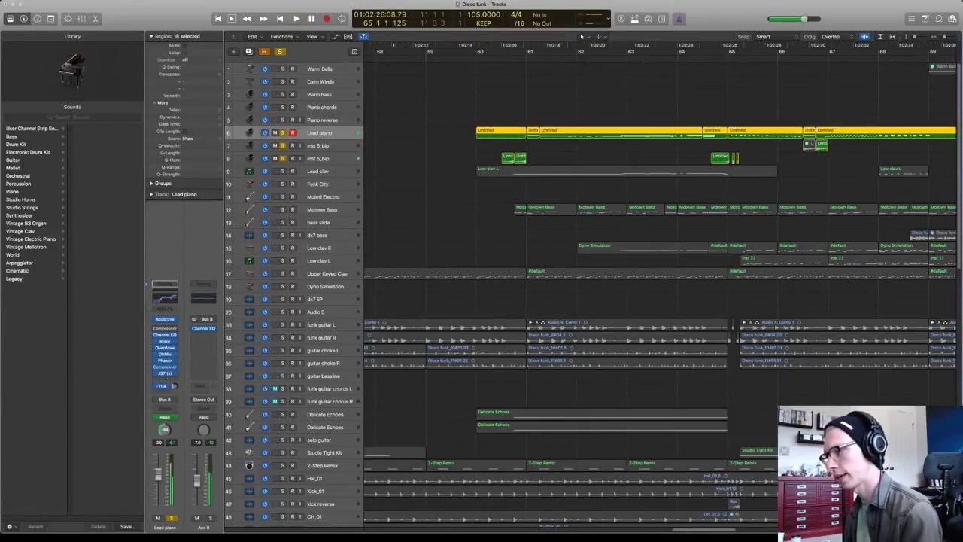
# Move the playhead back to bar 64 with Lead piano and the Inst 5_bip tracks still soloed
pyautogui.press(',')
pyautogui.press(',')
pyautogui.press(',')
pyautogui.press(',')
pyautogui.press(',')
pyautogui.press(',')
pyautogui.press(',')
pyautogui.press(',')
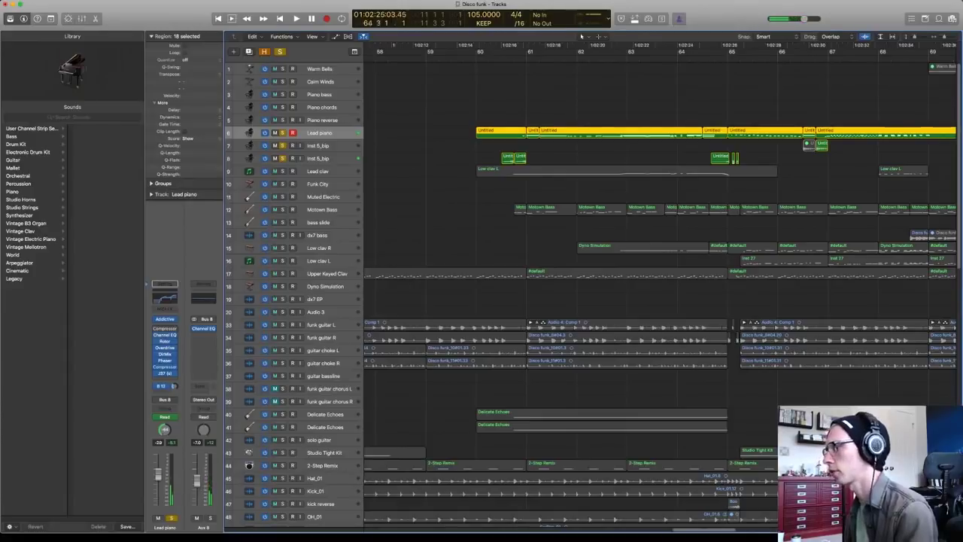
# Switch between Lead piano and Inst 5_bip on track 8, settle on track 8, and deselect its regions
pyautogui.press('Down')
pyautogui.press('Down')
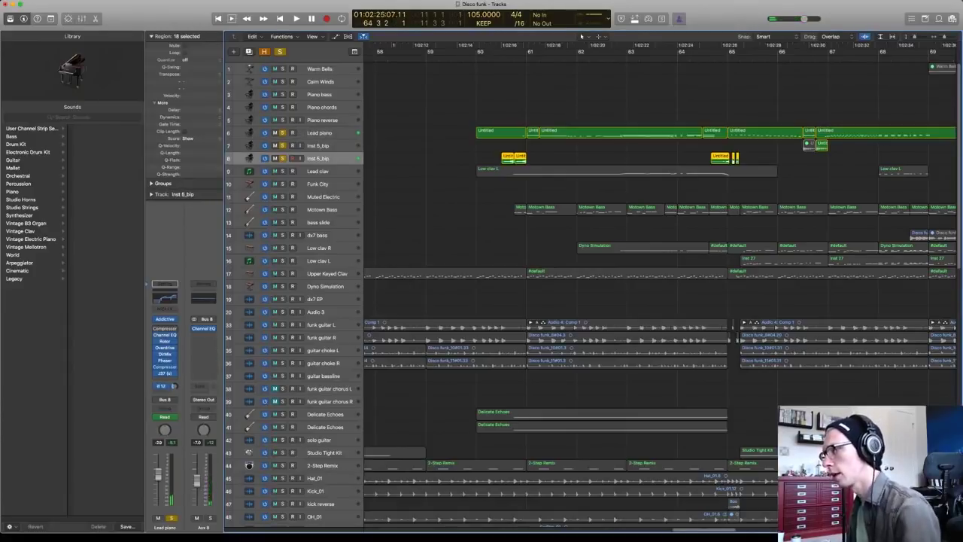
pyautogui.press('Up')
pyautogui.press('Up')
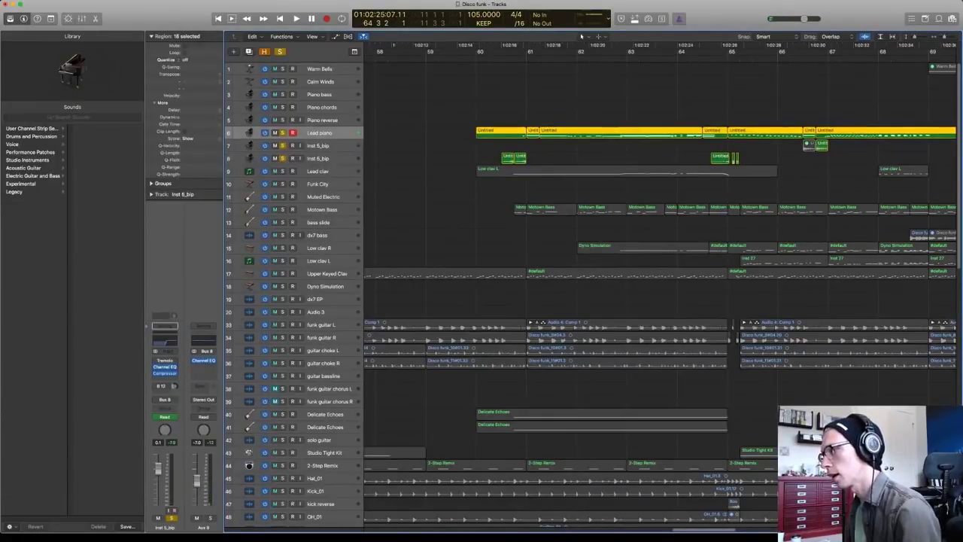
pyautogui.press('Down')
pyautogui.press('Down')
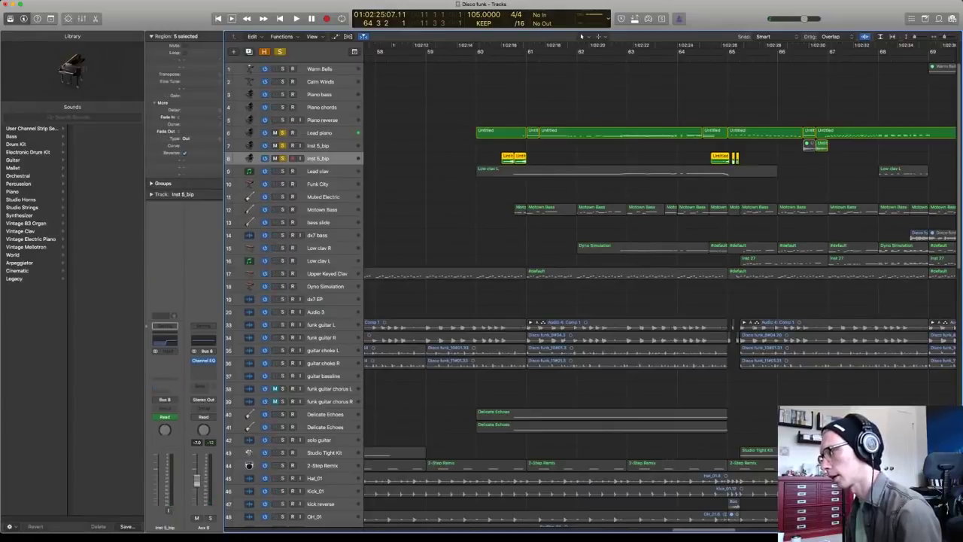
pyautogui.hotkey('shift', 'd')
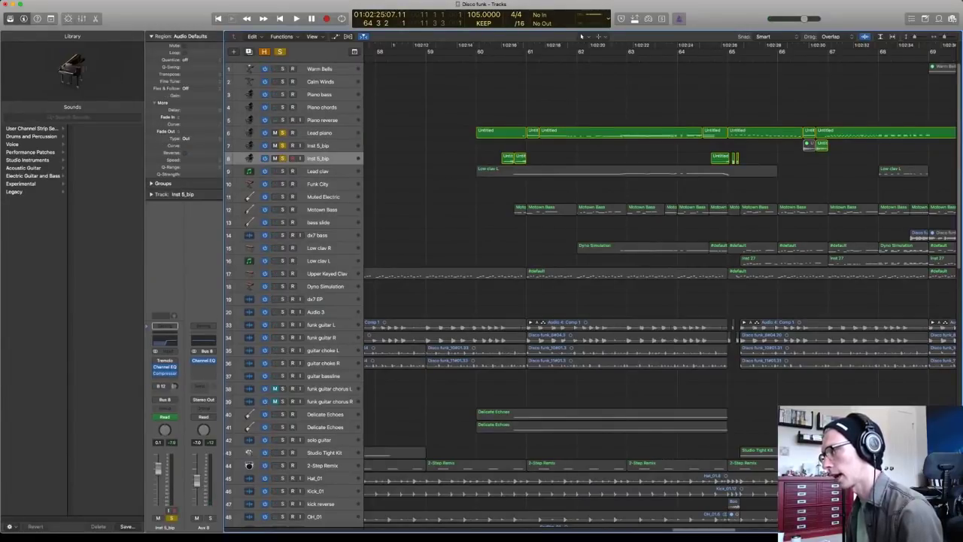
# Play the soloed Lead piano and Inst 5_bip tracks from bar 60 through about bar 68, finishing with playback stopped at bar 66
pyautogui.press('space')
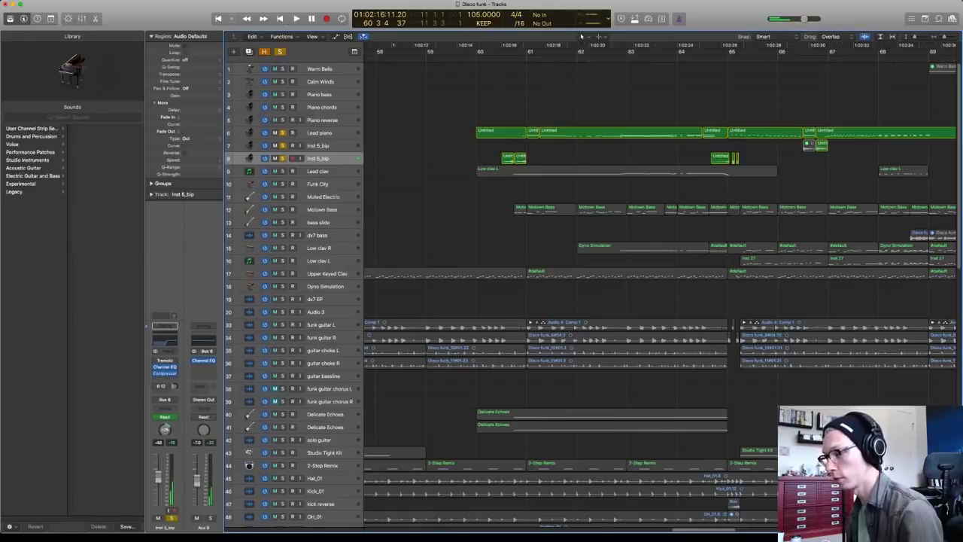
pyautogui.press('space')
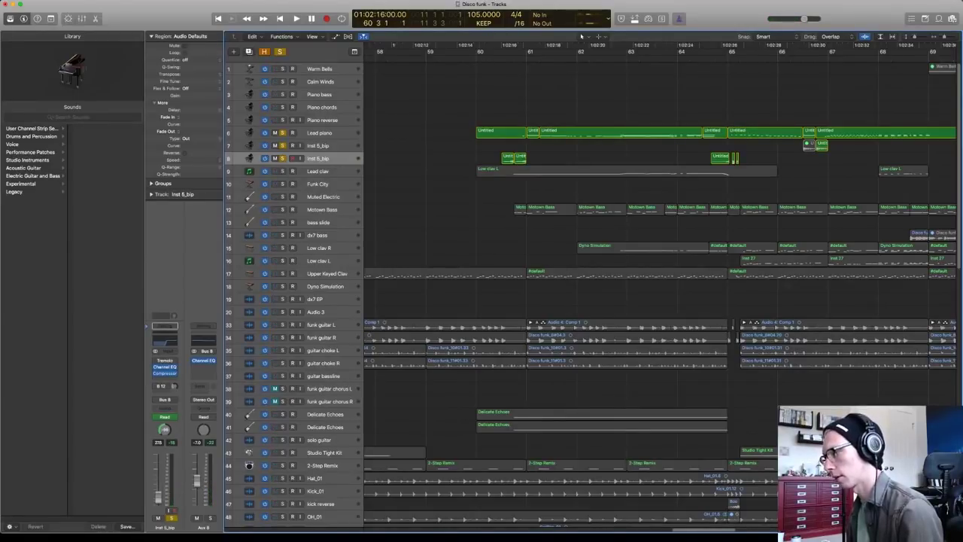
pyautogui.press('space')
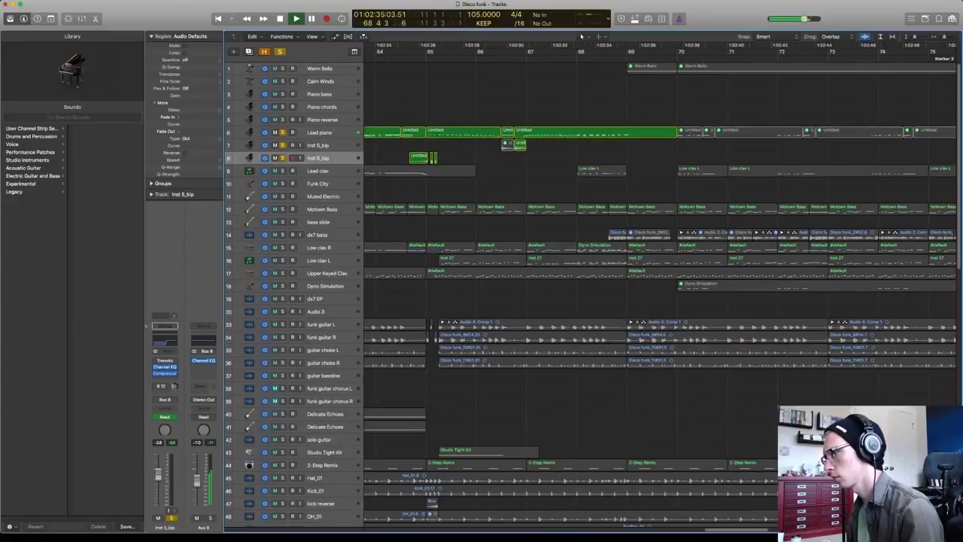
pyautogui.press('space')
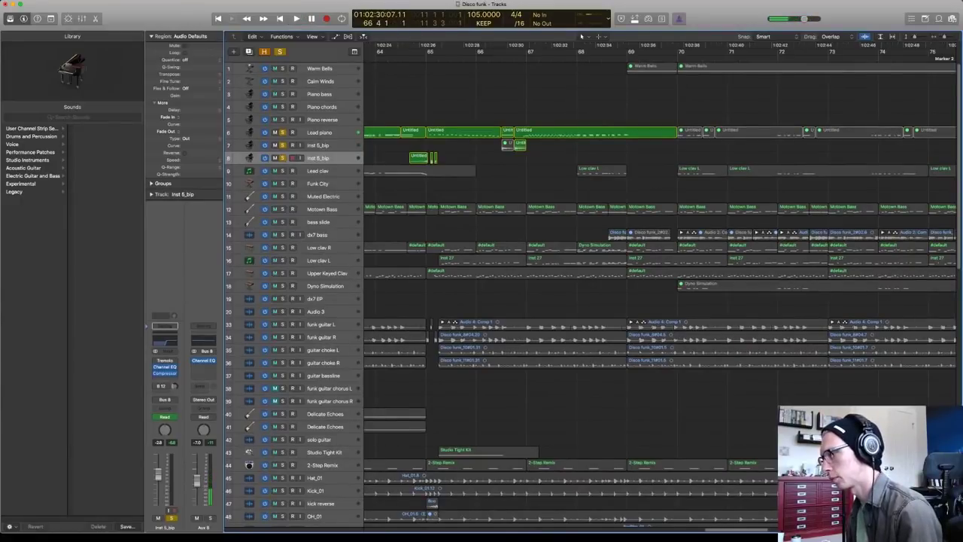
# Open the Lead piano region starting near bar 67 in the Piano Roll and show its Pitch Bend region automation
pyautogui.click(325, 132)
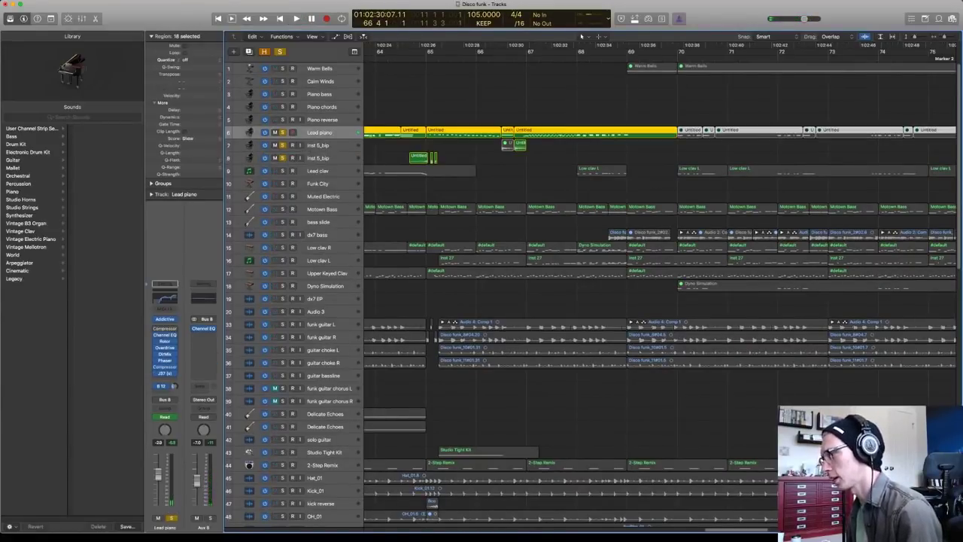
pyautogui.hotkey('shift', 'd')
pyautogui.doubleClick(594, 132)
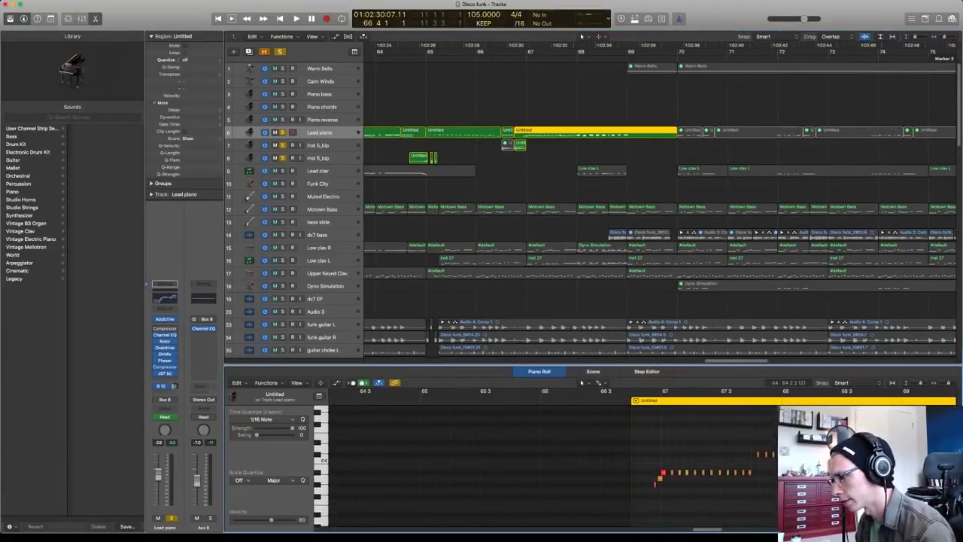
pyautogui.press('a')
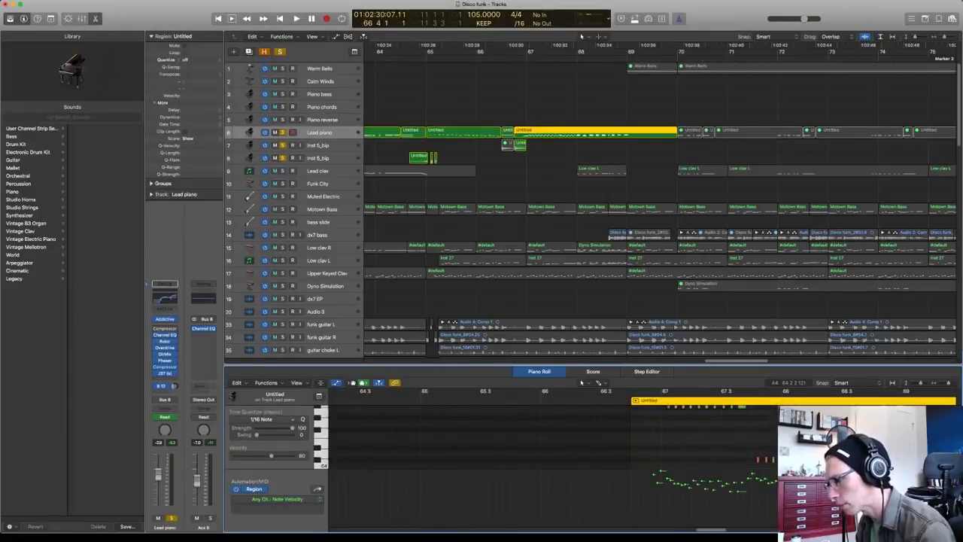
pyautogui.click(249, 499)
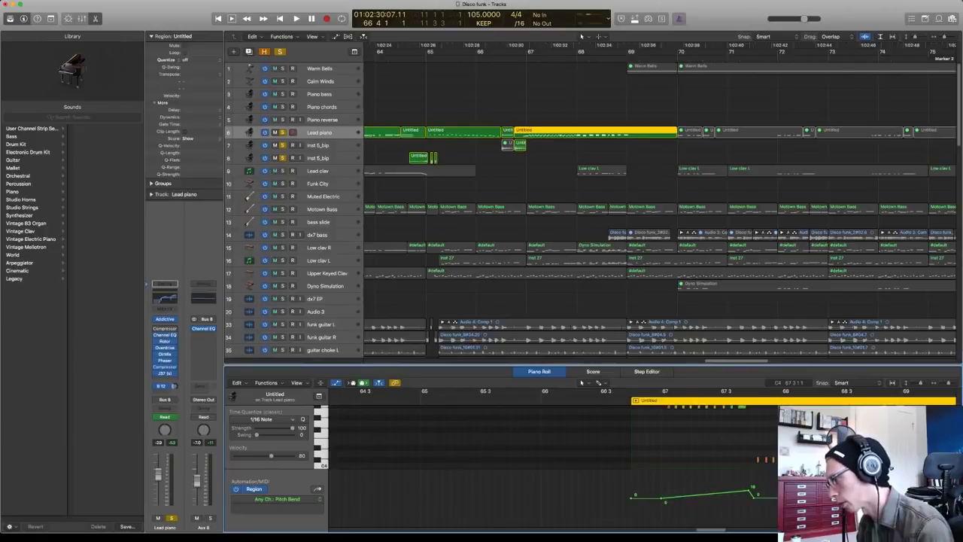
# Audition the pitch-bent Lead piano phrase from bar 66 to bar 68 and close the Piano Roll
pyautogui.press('space')
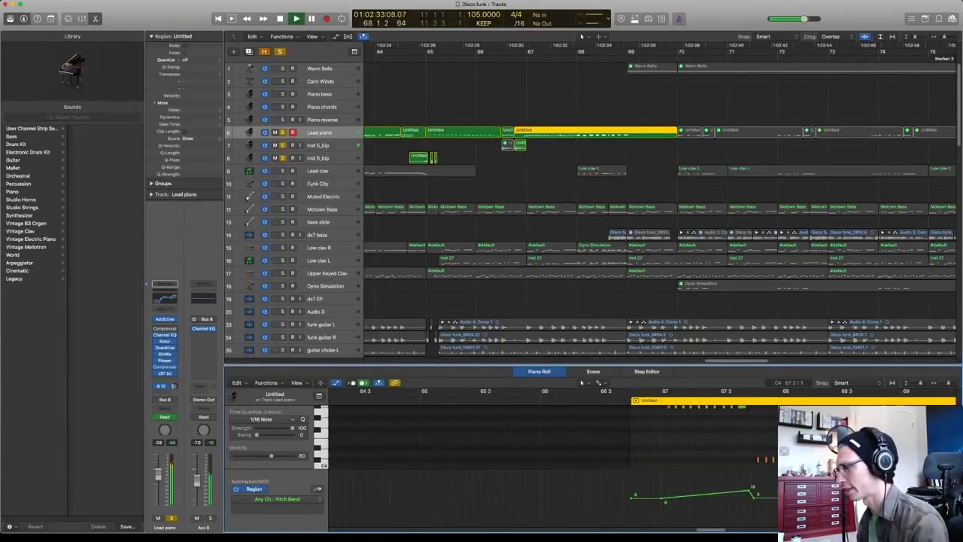
pyautogui.press('space')
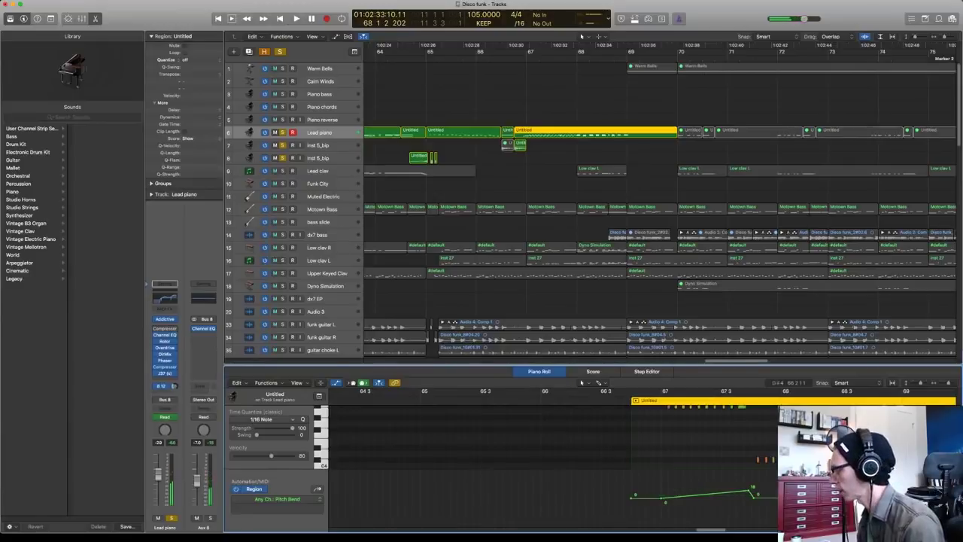
pyautogui.press('p')
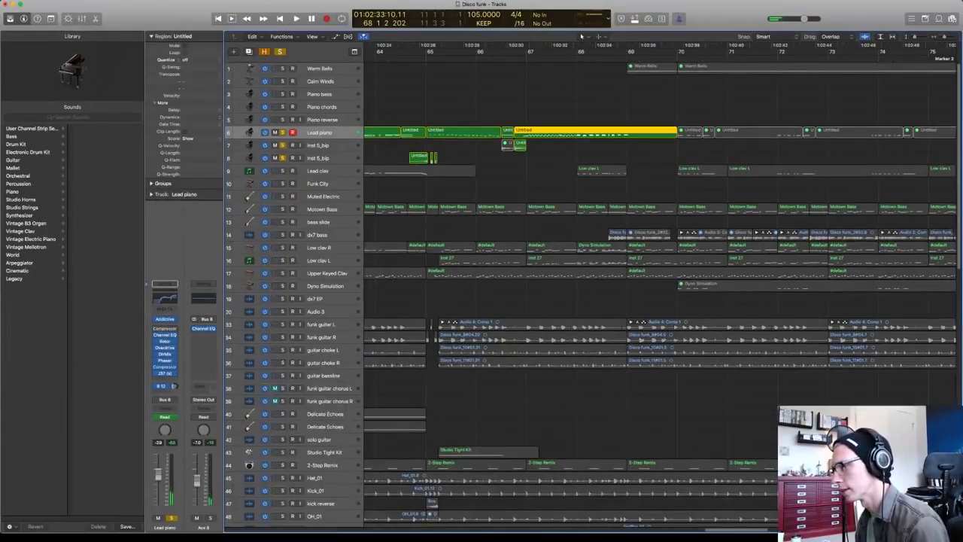
# Clear the piano solos and play the full mix from bar 68 with no regions selected
pyautogui.press('s')
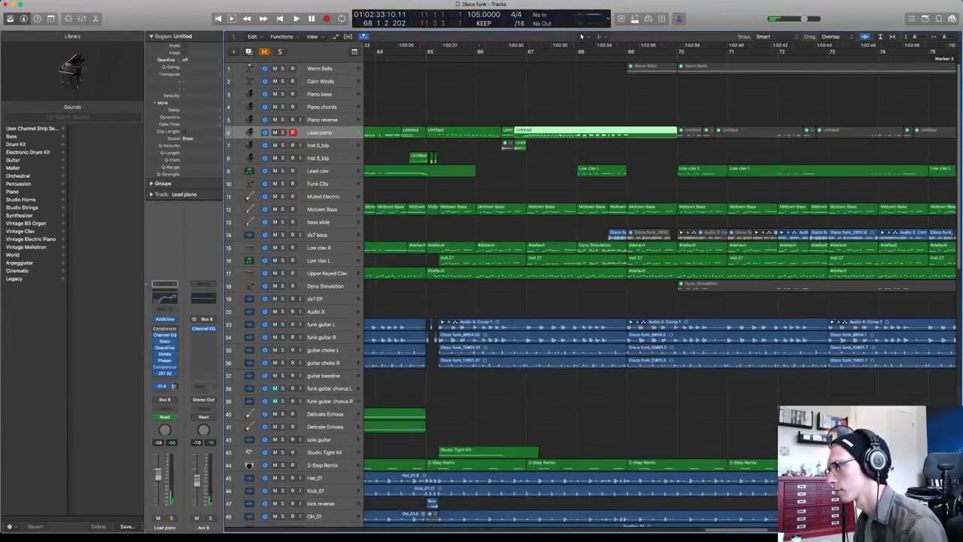
pyautogui.press('space')
pyautogui.hotkey('shift', 'd')
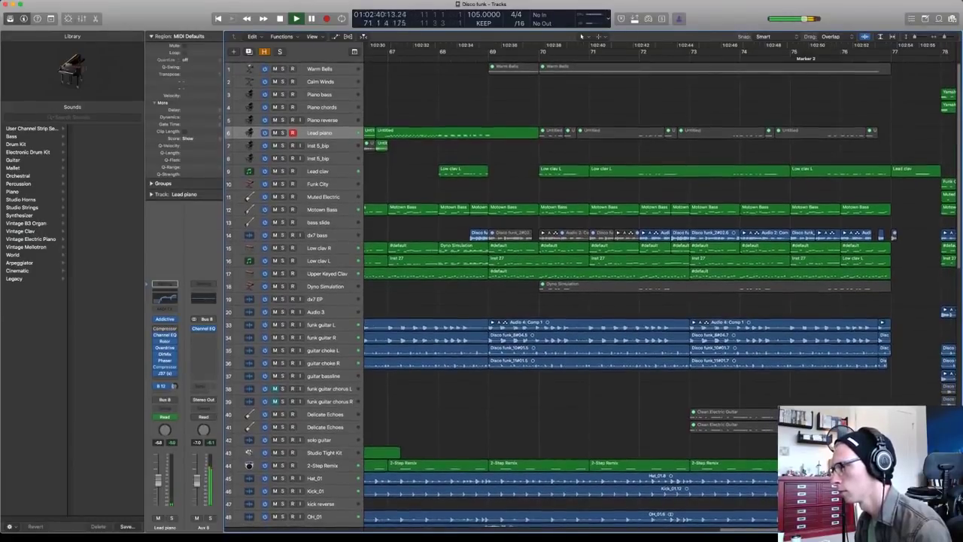
# Solo the Lead clav track, stop playback, and select the track to examine its Keyscape instrument
pyautogui.press('s')
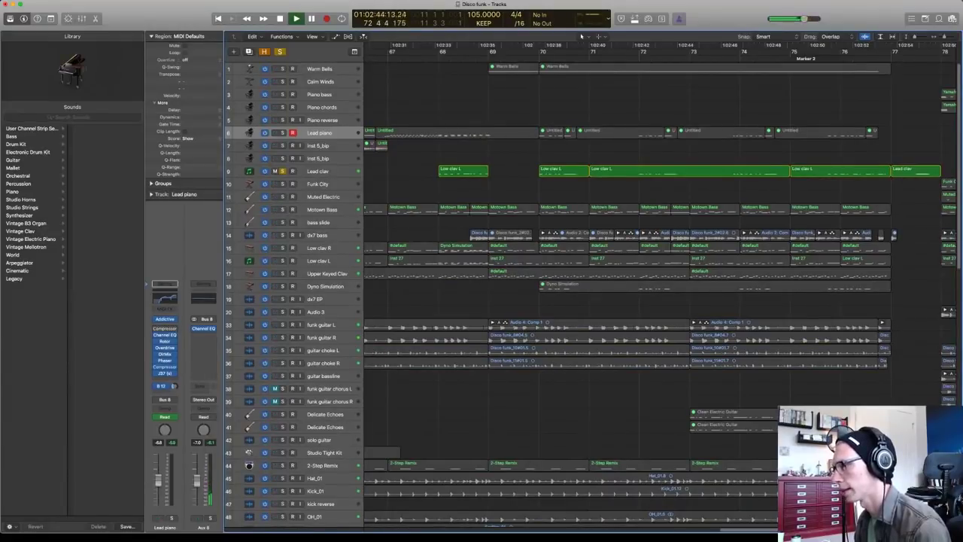
pyautogui.press('space')
pyautogui.click(319, 170)
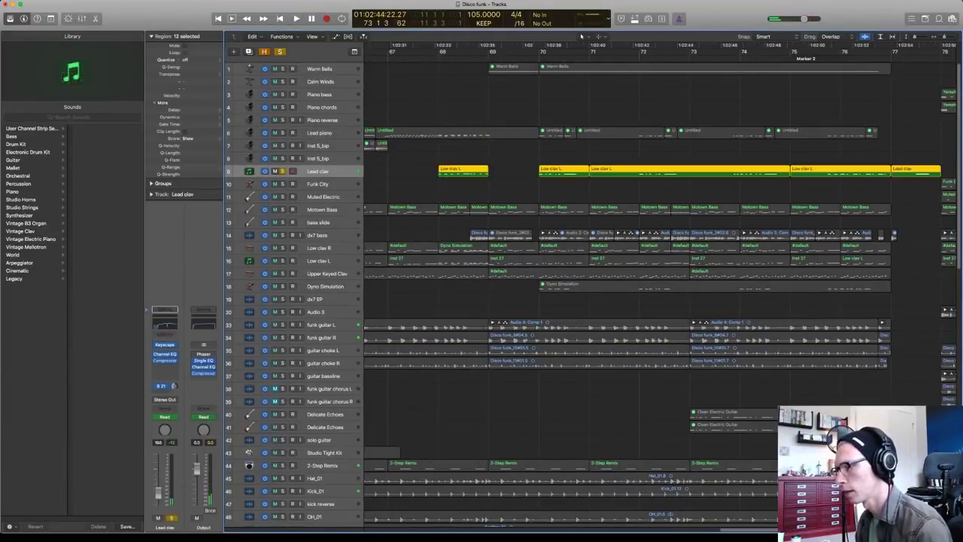
pyautogui.click(165, 344)
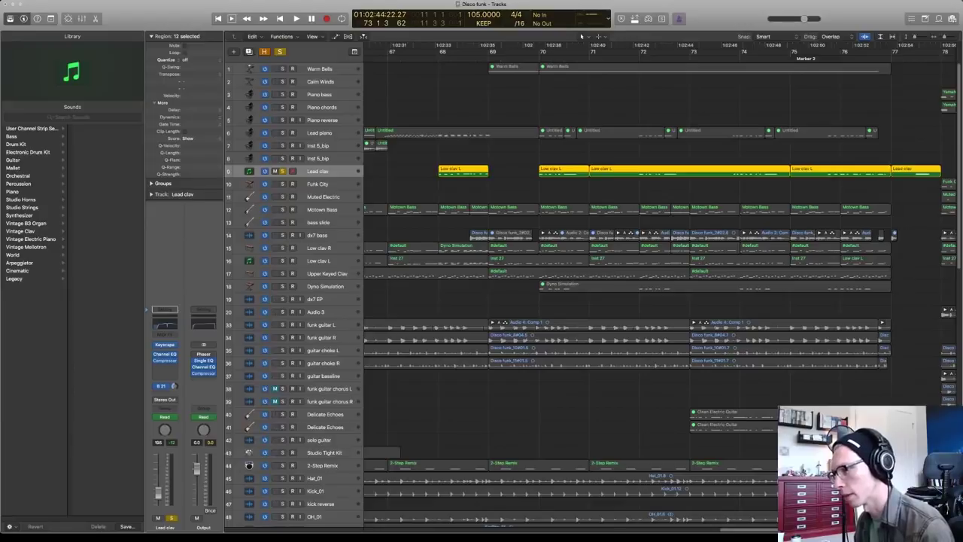
# Play the soloed Lead clav from bar 73 to about bar 75 in two passes, examining its Bus 21 effects channel
pyautogui.press('space')
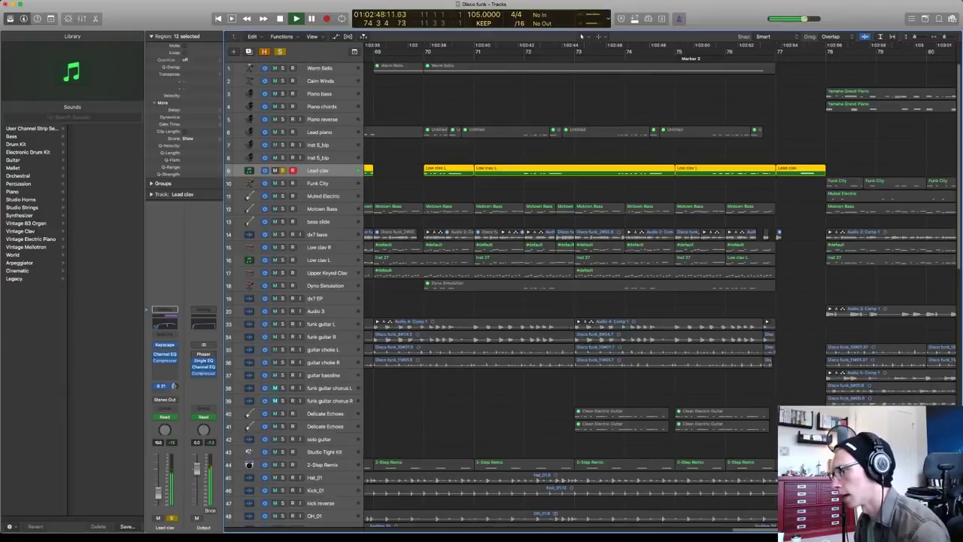
pyautogui.press('space')
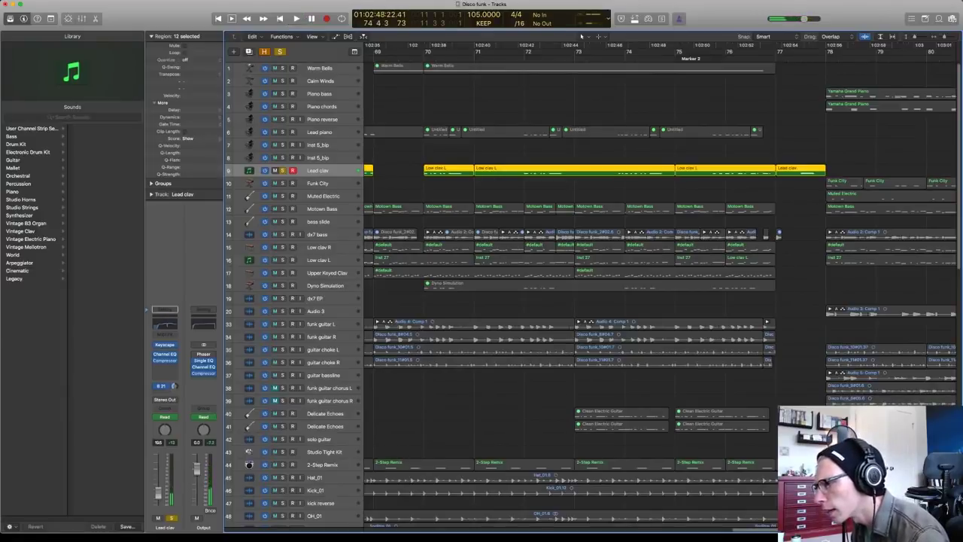
pyautogui.hotkey('shift', 'd')
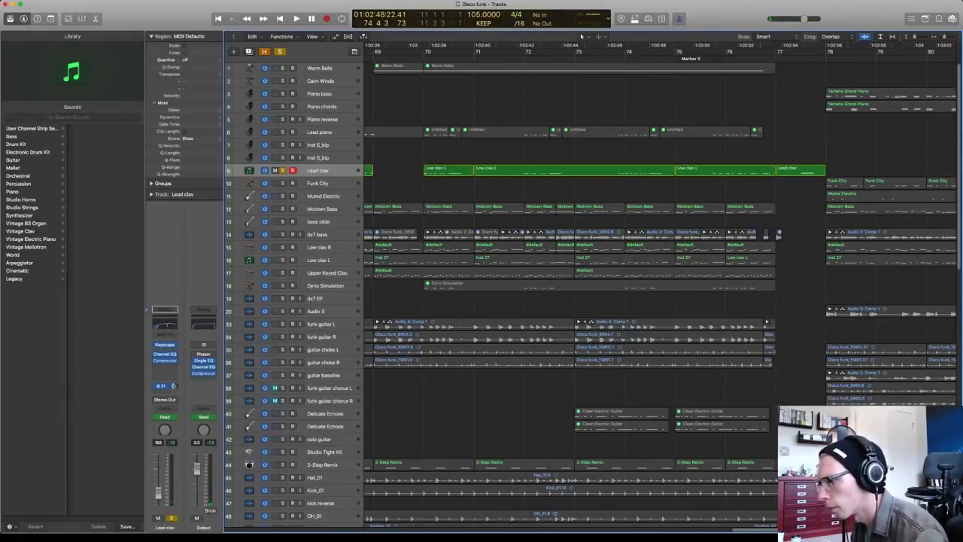
pyautogui.click(324, 170)
pyautogui.press('space')
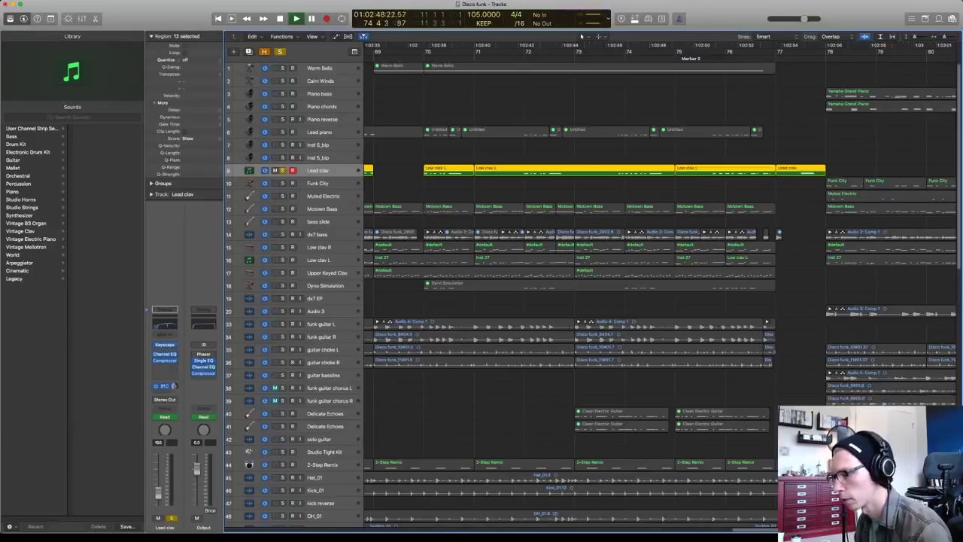
pyautogui.press('space')
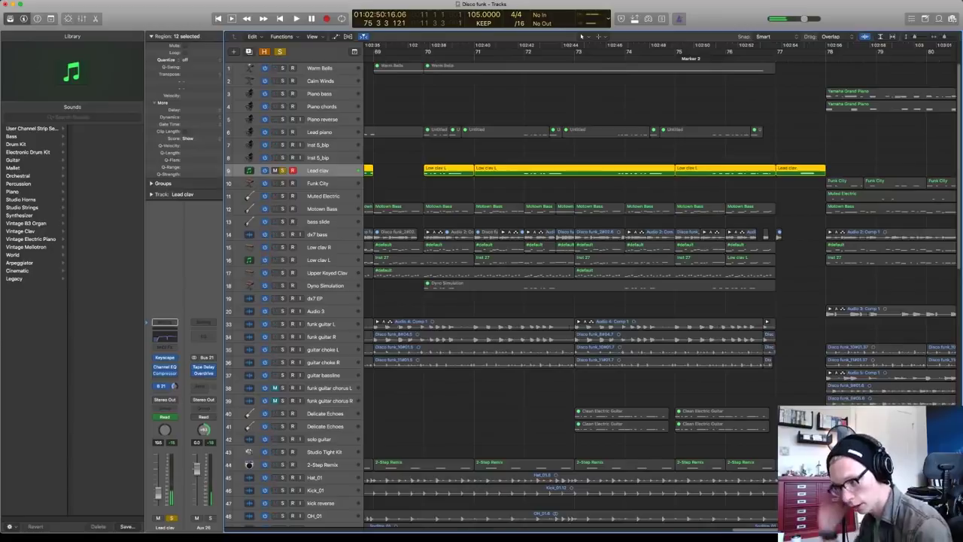
# Replay the opening of the Lead clav part around bar 70 several times to audition its Bus 21 tape delay send
pyautogui.click(428, 52)
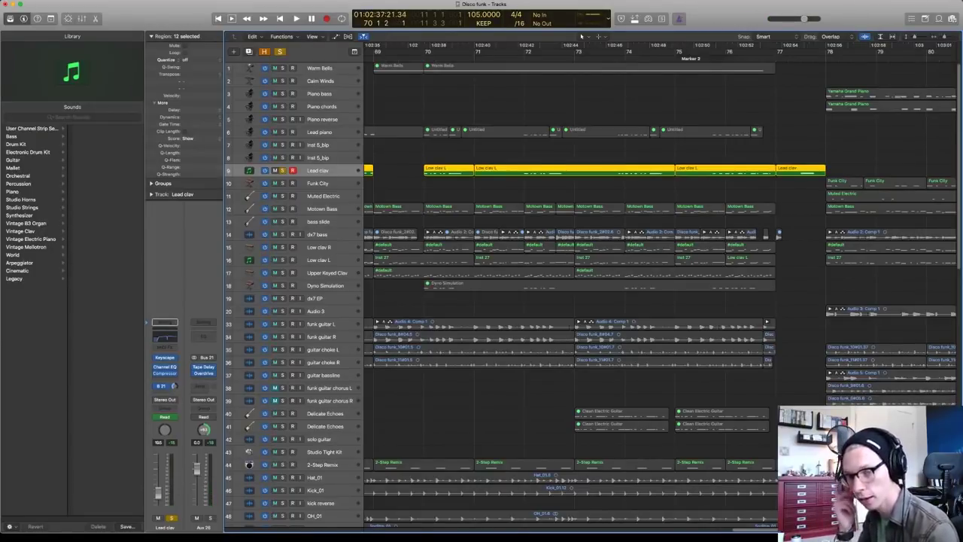
pyautogui.press('space')
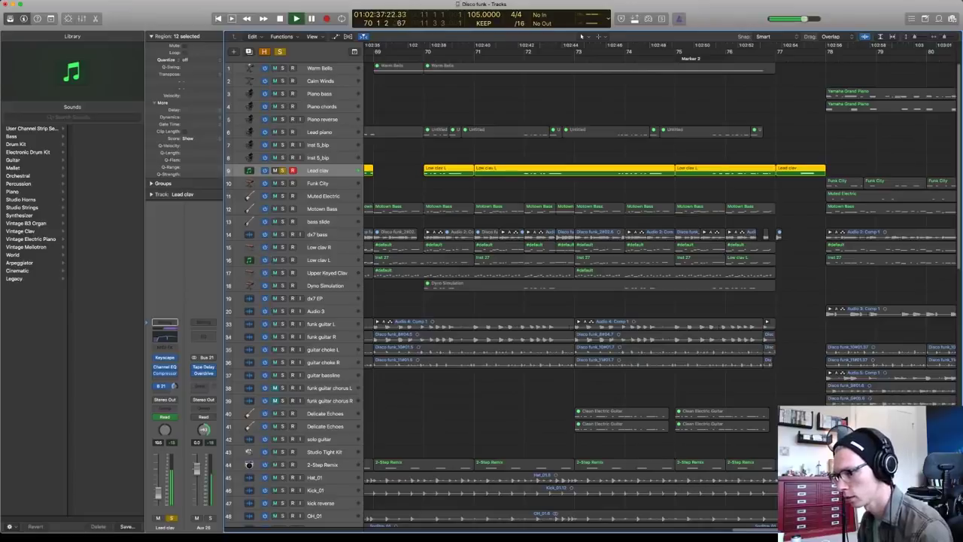
pyautogui.press('space')
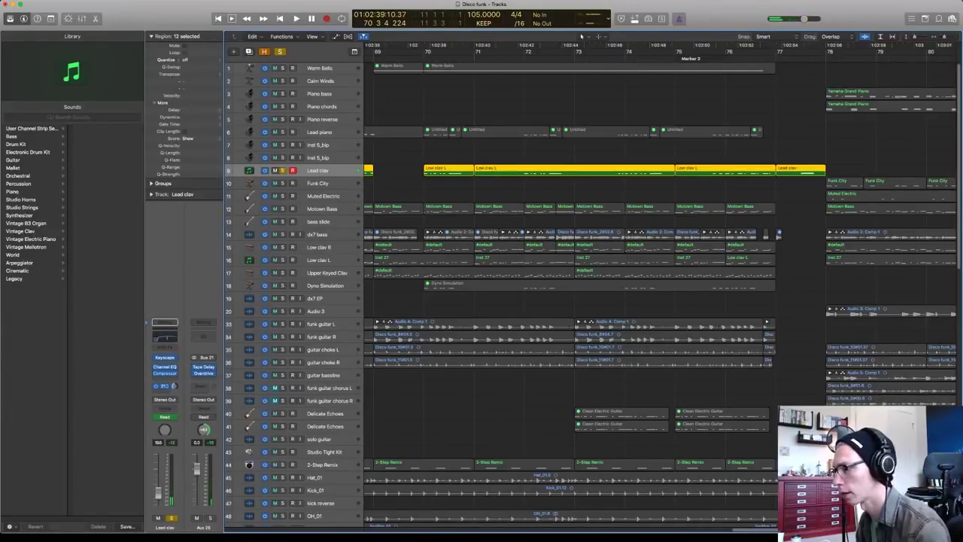
pyautogui.press('space')
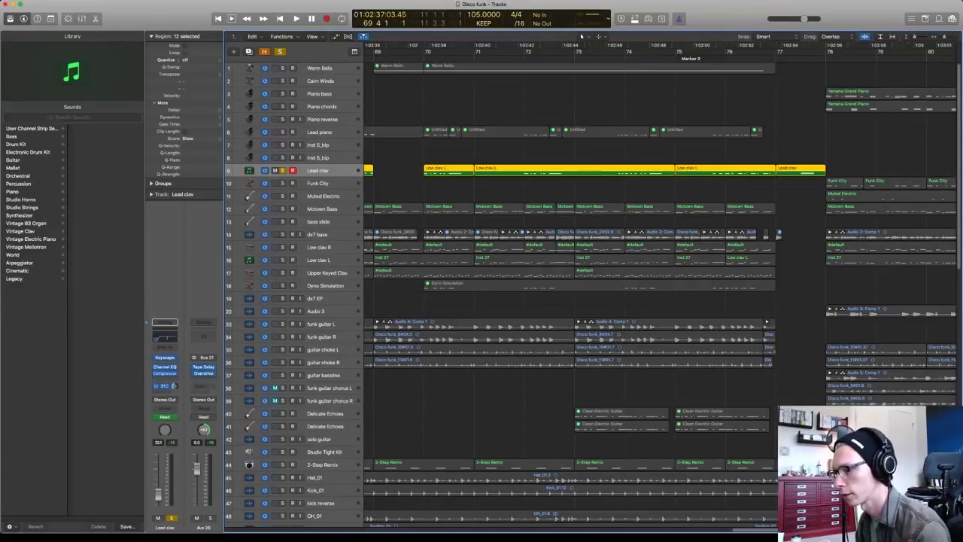
pyautogui.press('space')
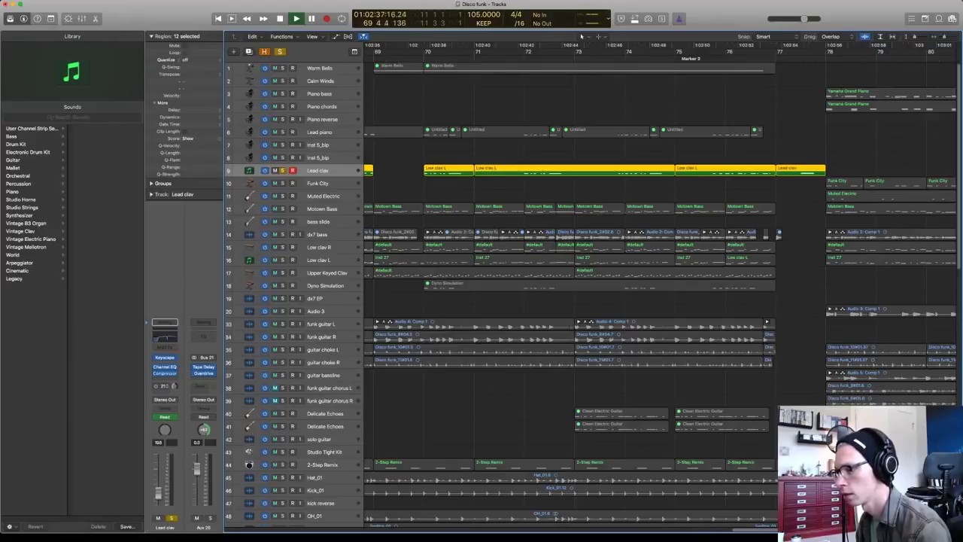
pyautogui.press('space')
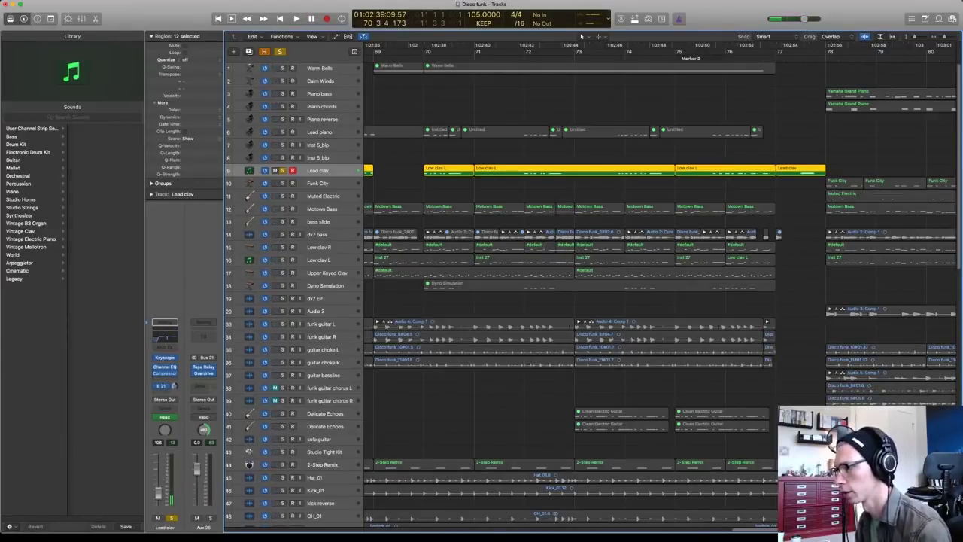
pyautogui.press(',')
pyautogui.press('space')
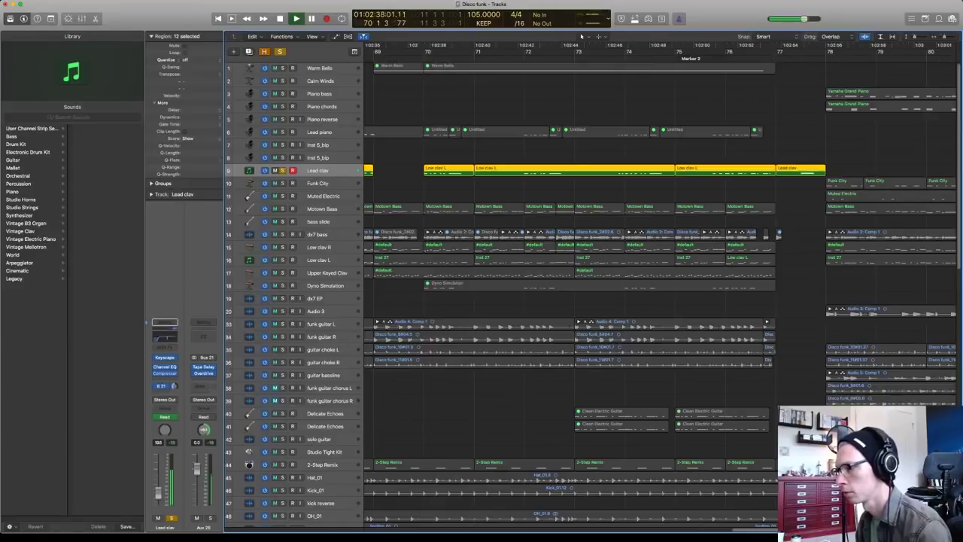
pyautogui.press('space')
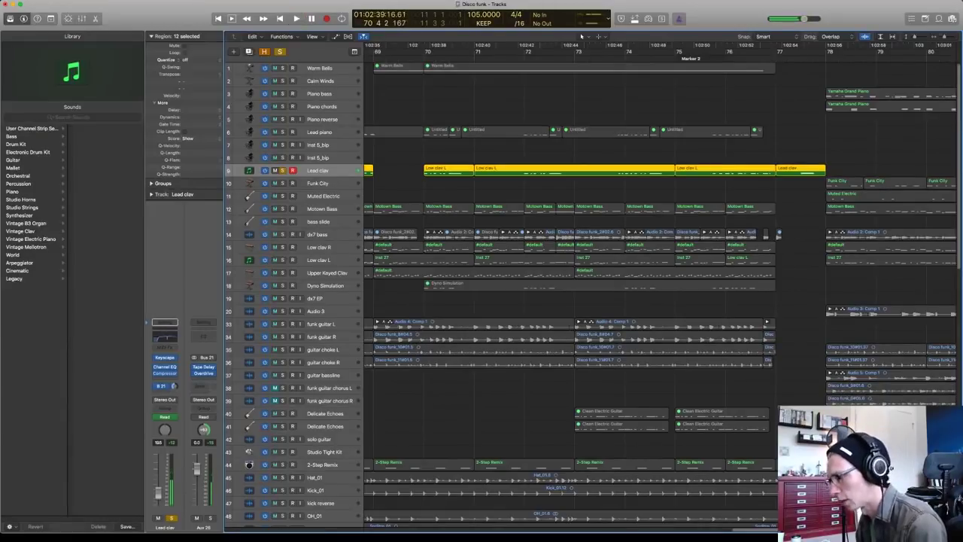
# Clear the Lead clav solo and move the playhead to bar 76, with the lower audio tracks around lead fuzz in view
pyautogui.hotkey('ctrl', 's')
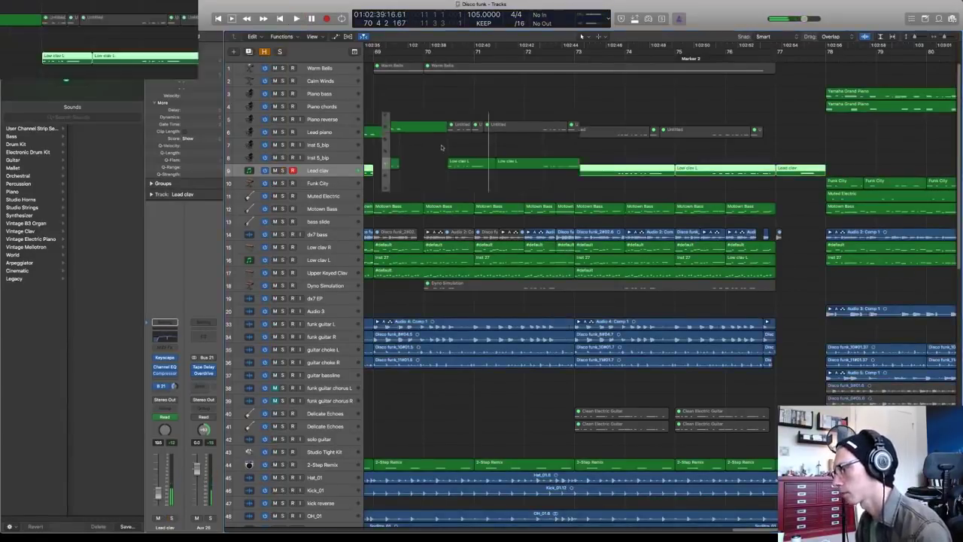
pyautogui.click(435, 181)
pyautogui.scroll(-1, 435, 180)
pyautogui.scroll(-12, 660, 294)
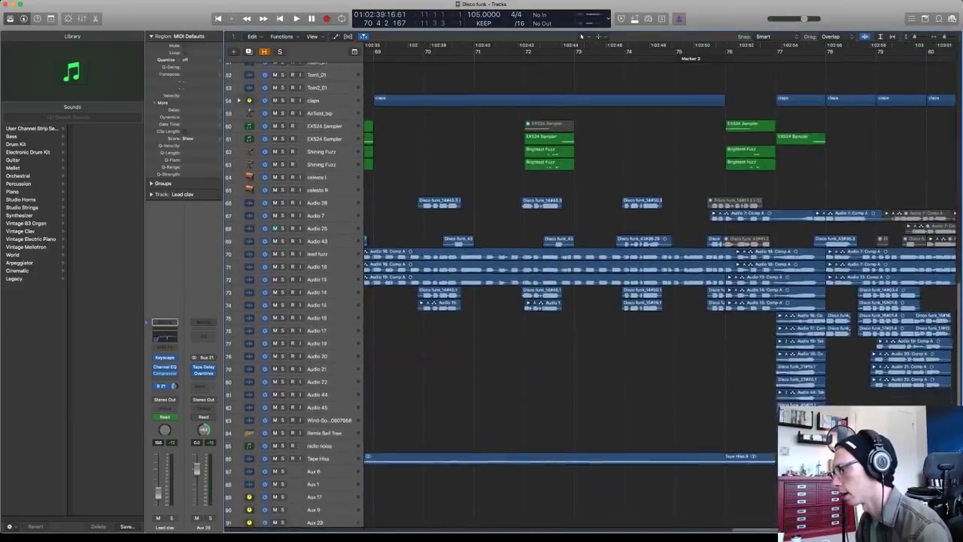
pyautogui.hscroll(8, 660, 294)
pyautogui.hscroll(-5, 581, 36)
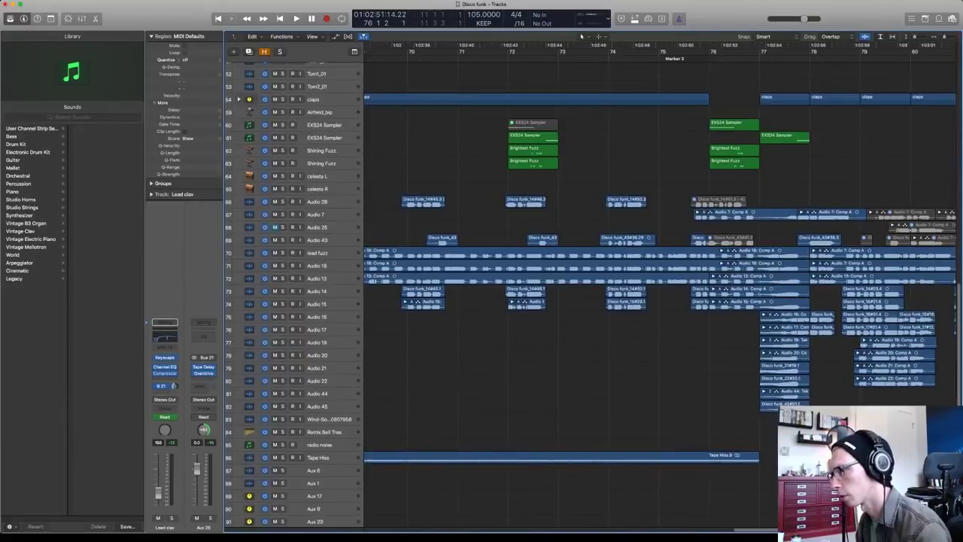
# Solo the tracks from lead fuzz through track 83 and play them from bar 76
pyautogui.press('s')
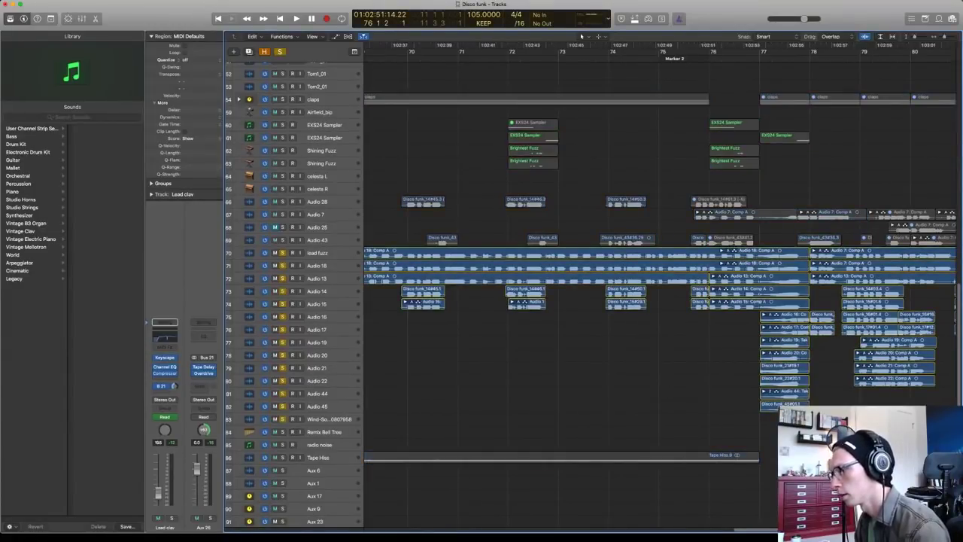
pyautogui.press('space')
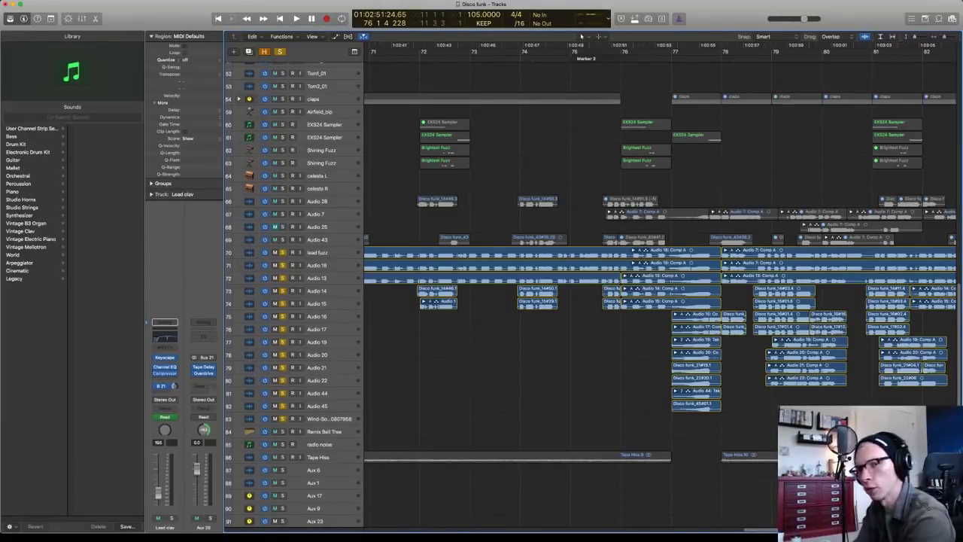
pyautogui.press('space')
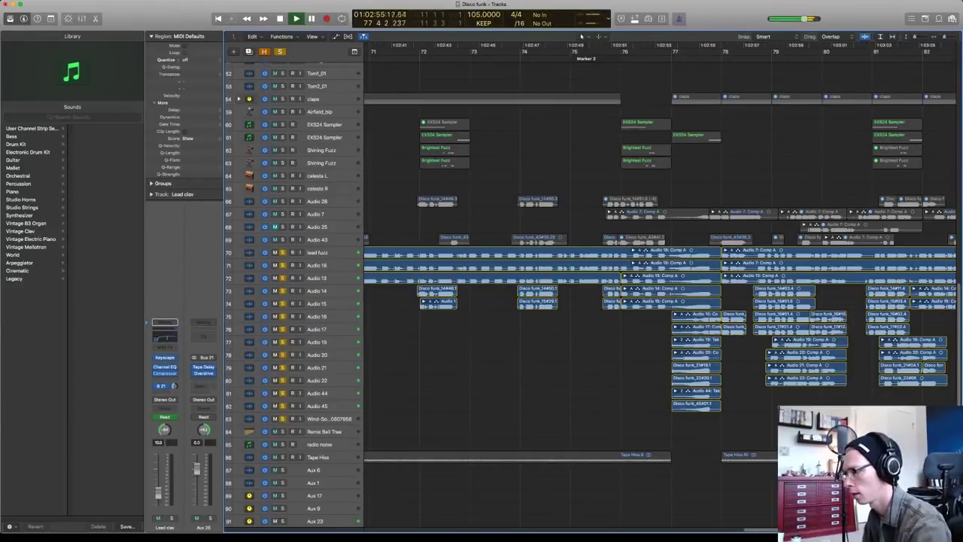
# Add Audio 7 and Audio 43 to the soloed tracks and play them from bar 75 to bar 84
pyautogui.press('space')
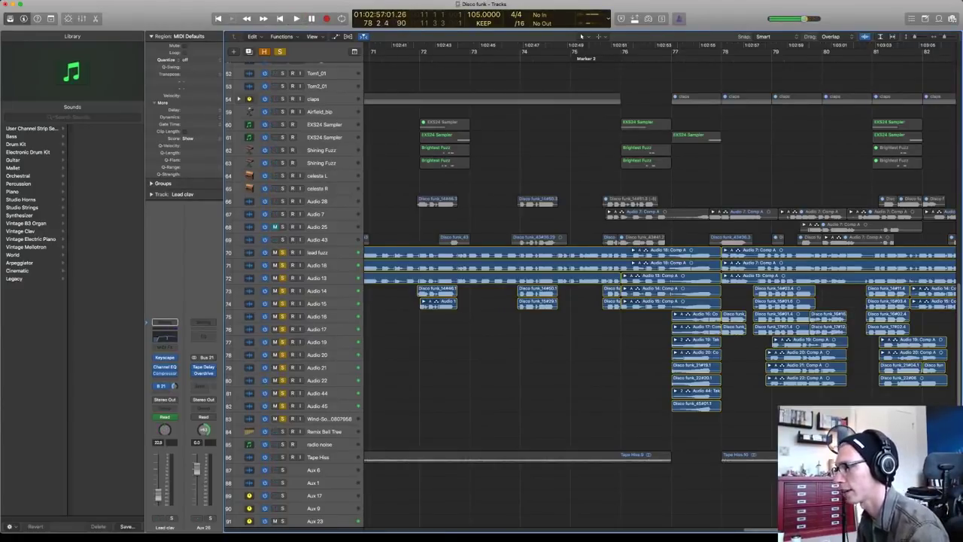
pyautogui.click(606, 50)
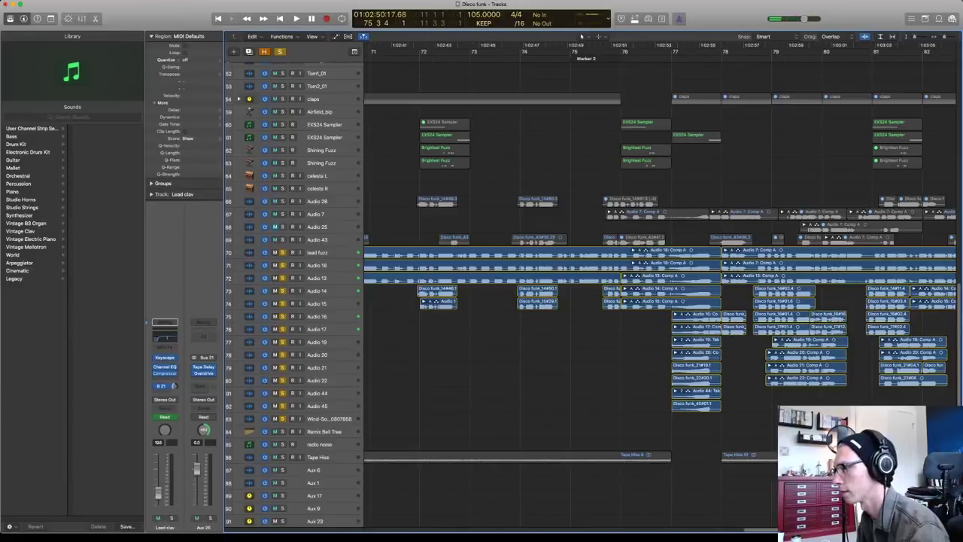
pyautogui.click(282, 213)
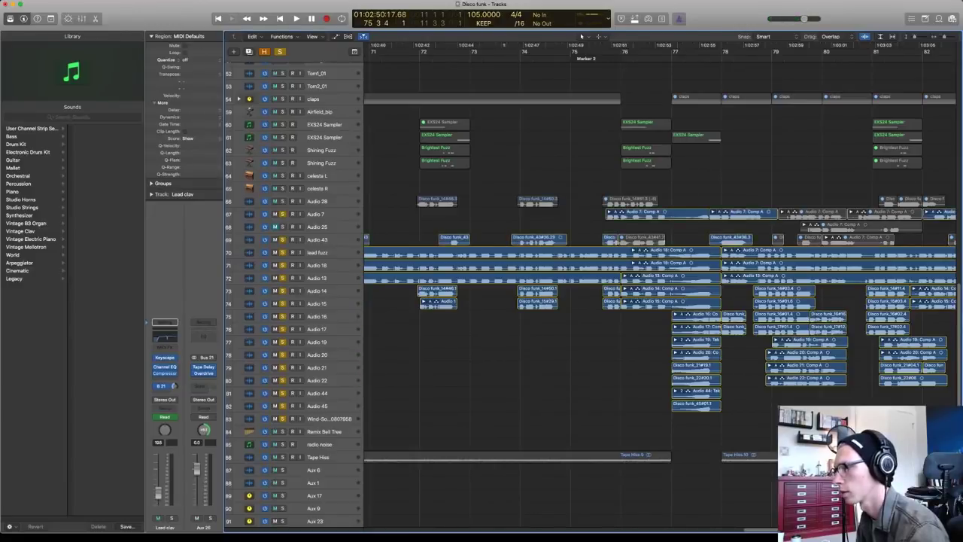
pyautogui.press('space')
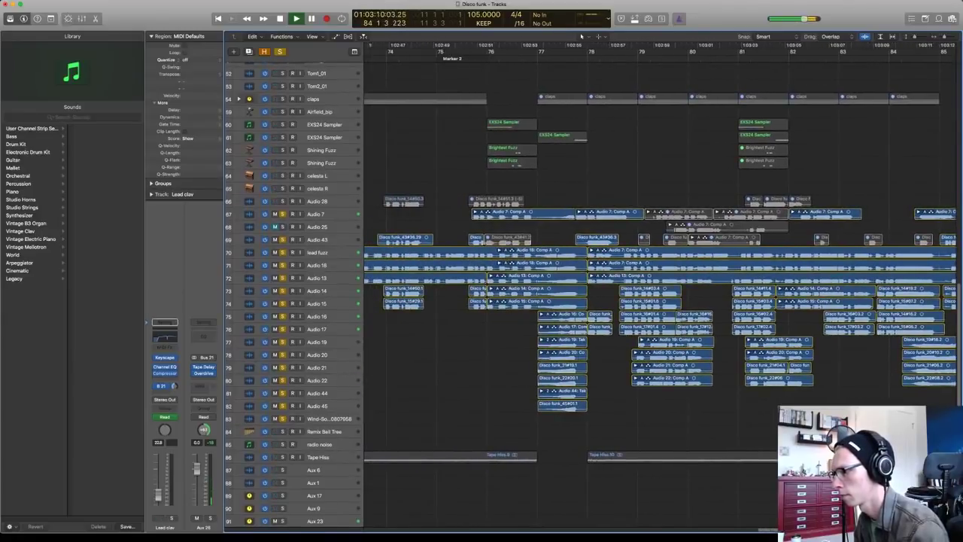
pyautogui.press('space')
# Resume the soloed tracks from bar 84 to about bar 86 and return the playhead to bar 76
pyautogui.press('space')
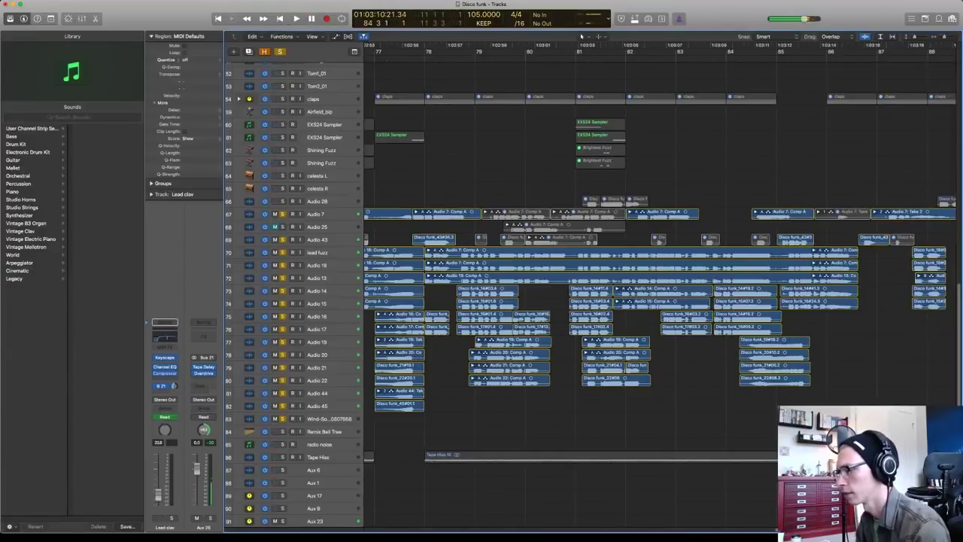
pyautogui.press('space')
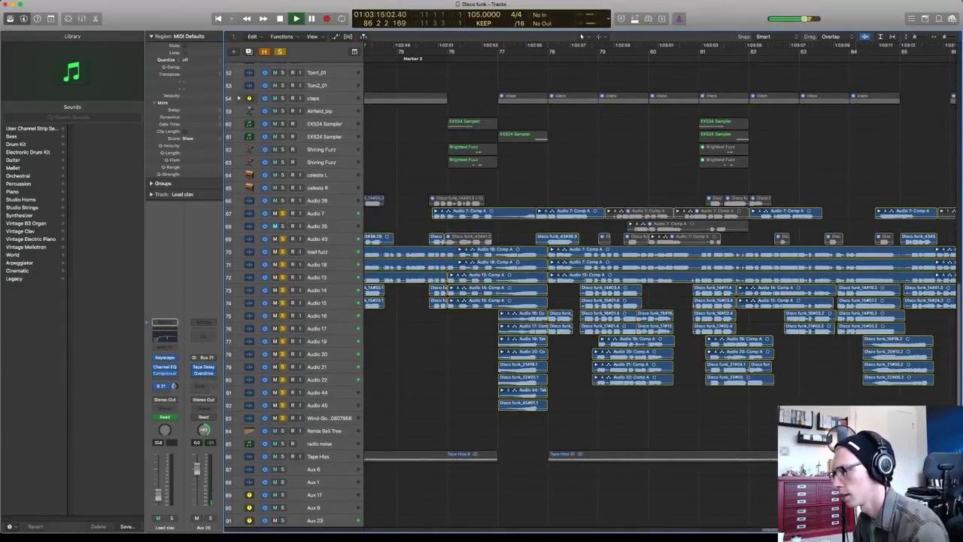
pyautogui.press('space')
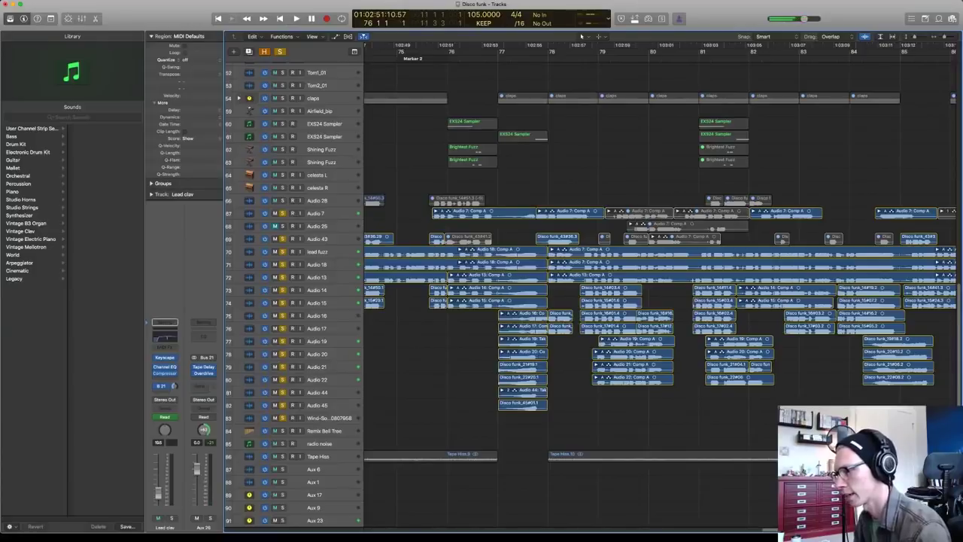
# Clear the solo from Audio 7 through track 83 and set the playhead near the end of bar 75
pyautogui.moveTo(282, 213); pyautogui.dragTo(282, 395)
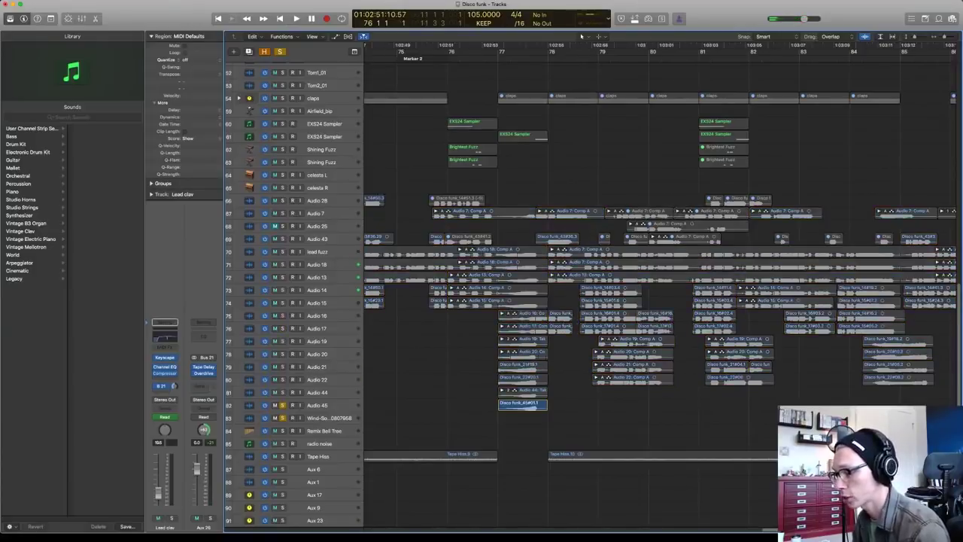
pyautogui.press('s')
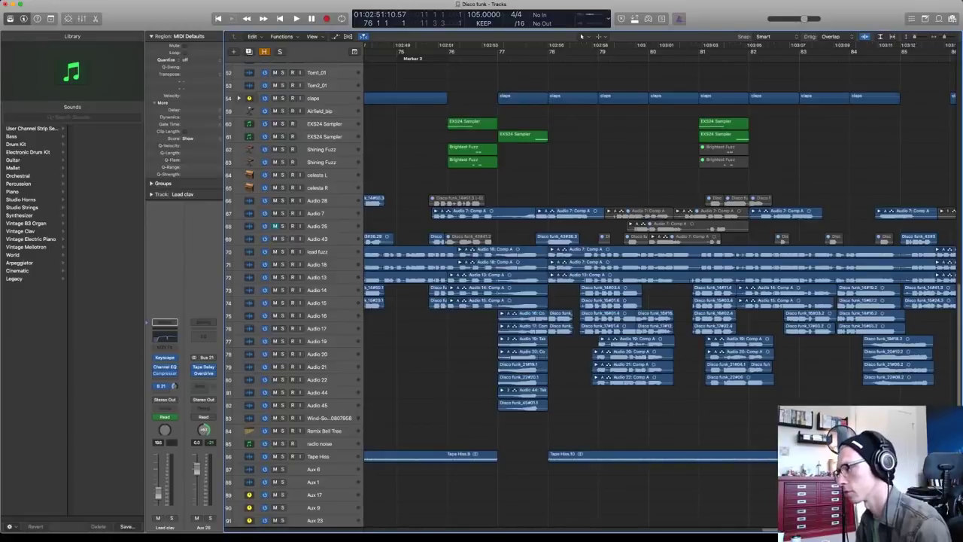
pyautogui.press('space')
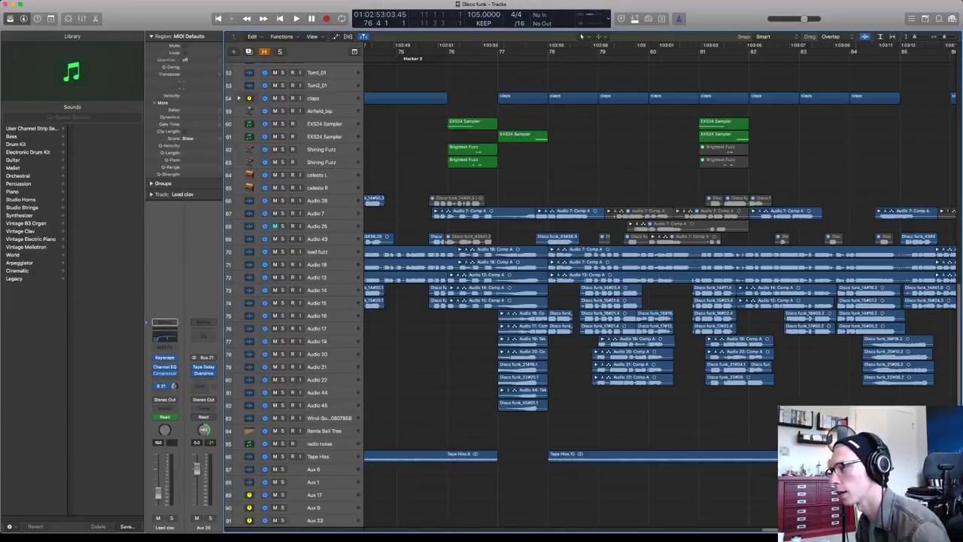
pyautogui.press(',')
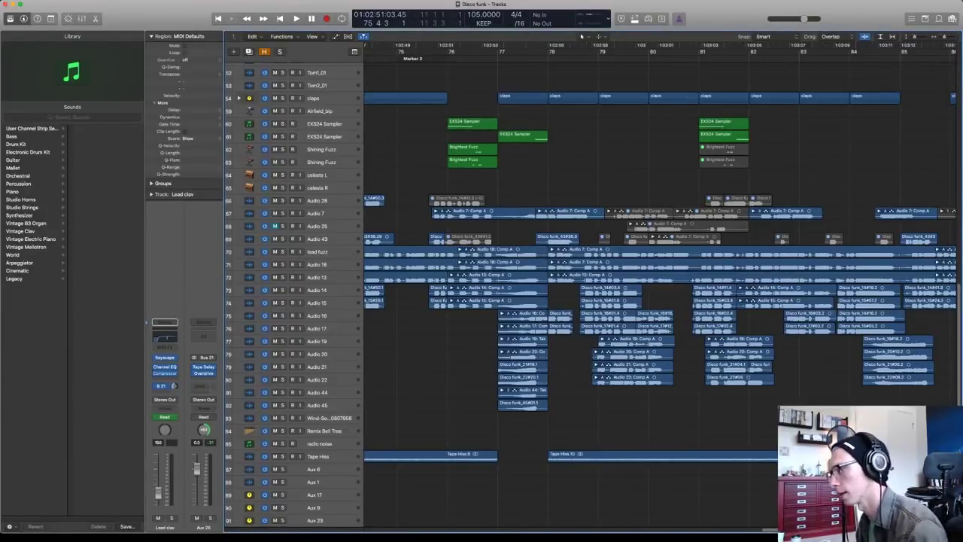
# Solo the solo guitar track, deselect its regions and place the playhead in bar 78
pyautogui.scroll(6, 580, 35)
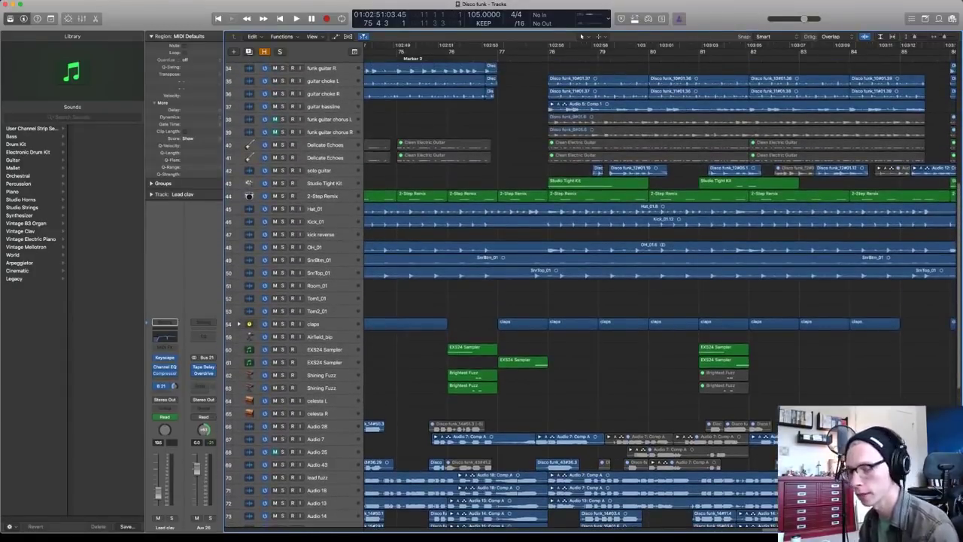
pyautogui.scroll(3, 581, 35)
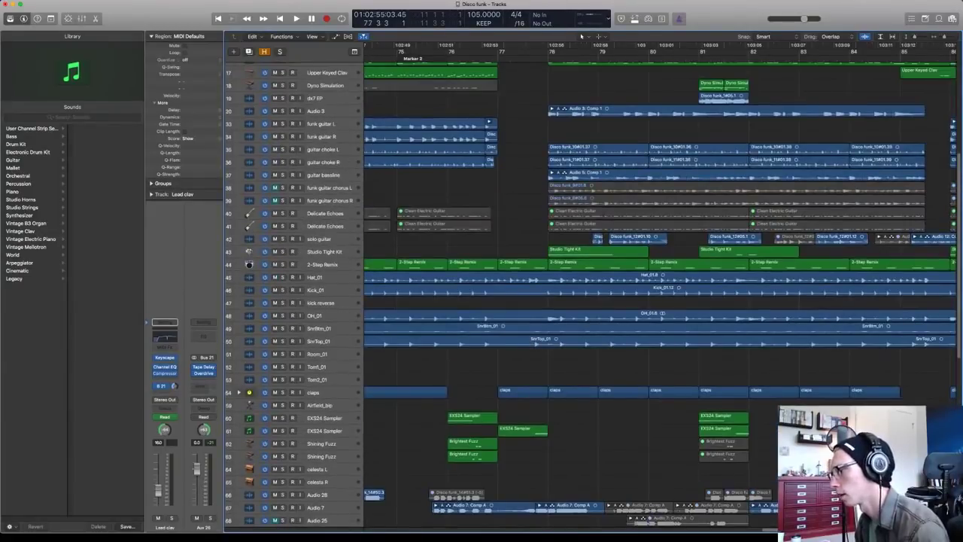
pyautogui.hscroll(2, 580, 35)
pyautogui.scroll(-1, 581, 35)
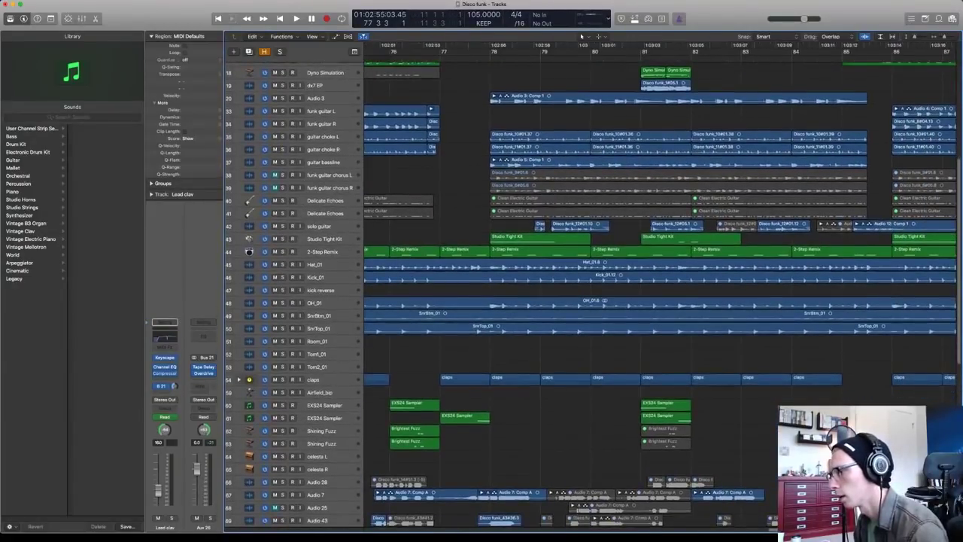
pyautogui.click(325, 225)
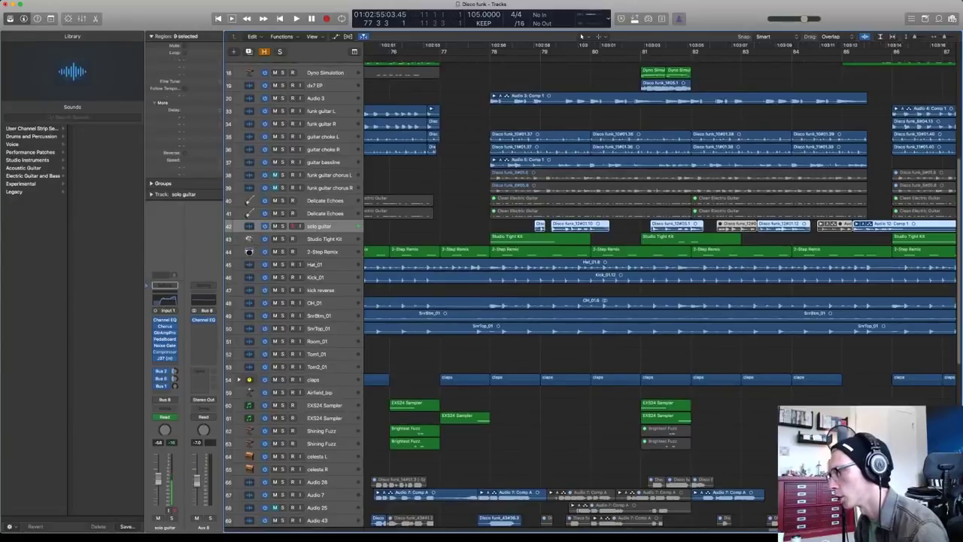
pyautogui.press('s')
pyautogui.hscroll(2, 580, 36)
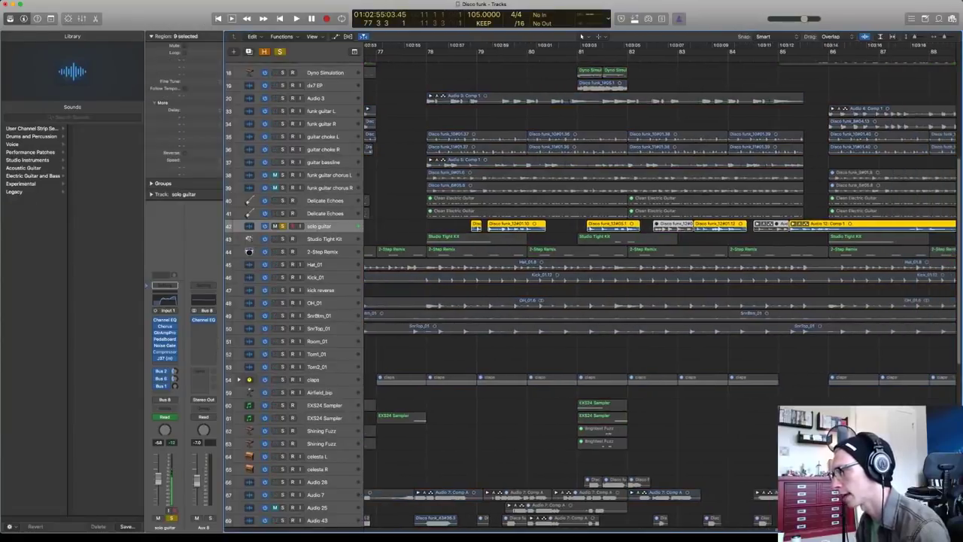
pyautogui.hotkey('shift', 'd')
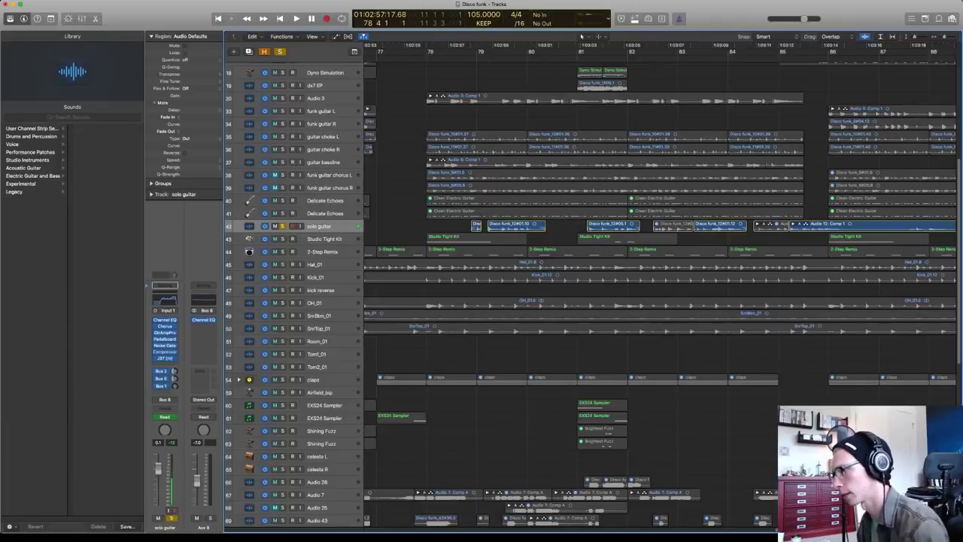
# Play the soloed solo guitar from bar 78 to about bar 94, pausing once in bar 86
pyautogui.press('space')
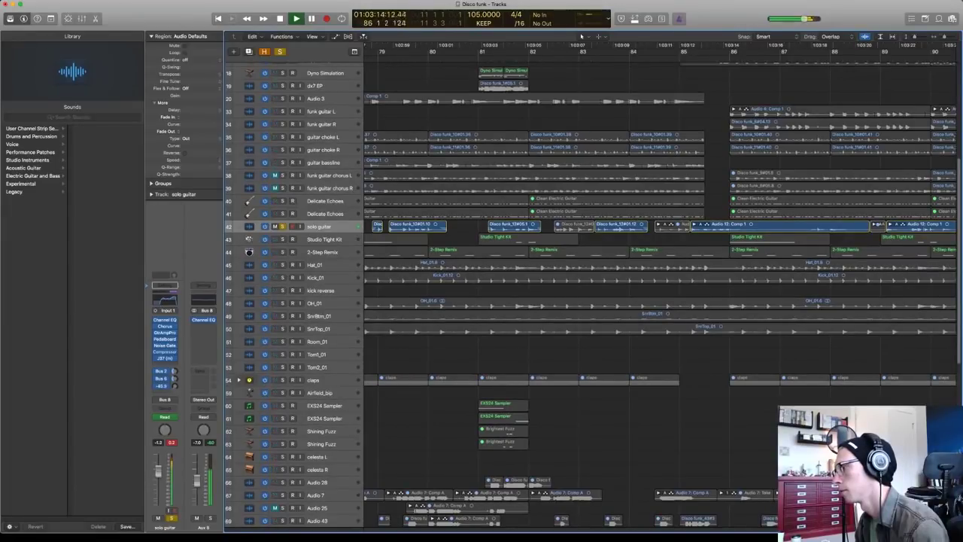
pyautogui.press('space')
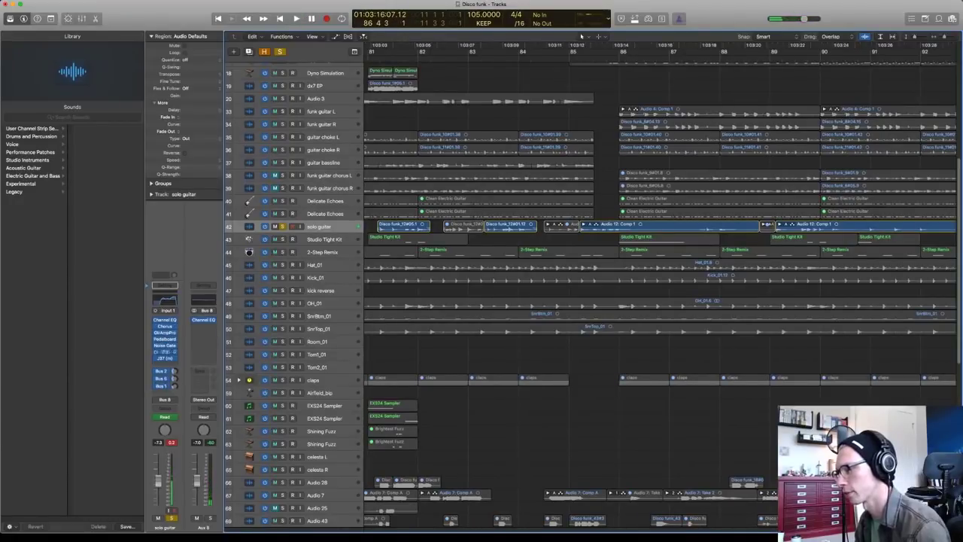
pyautogui.press('space')
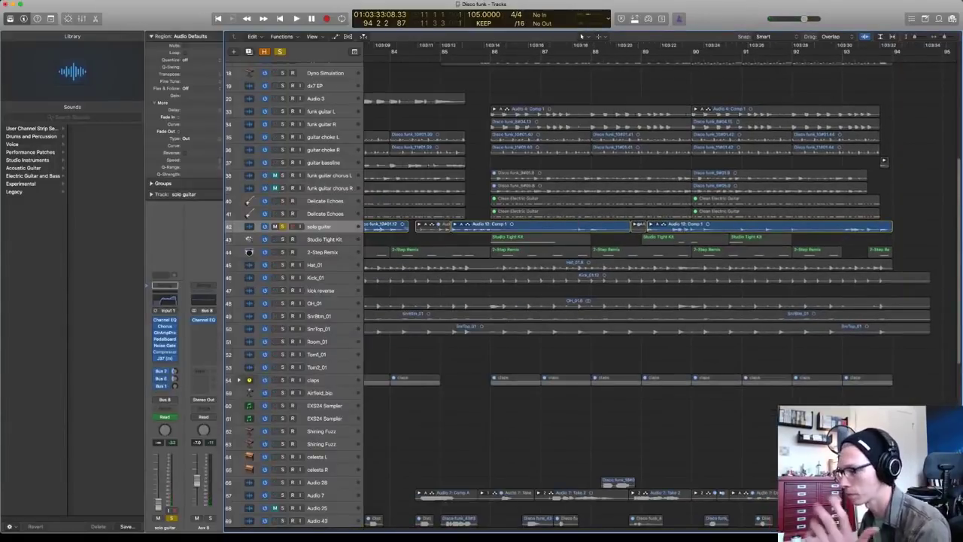
# Clear the solo on the solo guitar track and move the playhead back to bar 78, with the lower audio tracks in view
pyautogui.press('s')
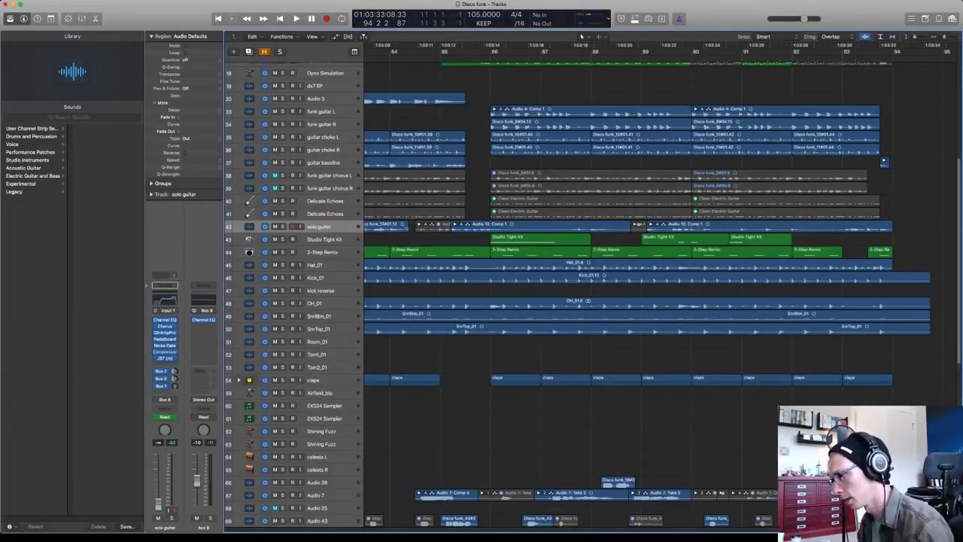
pyautogui.hscroll(-3, 659, 286)
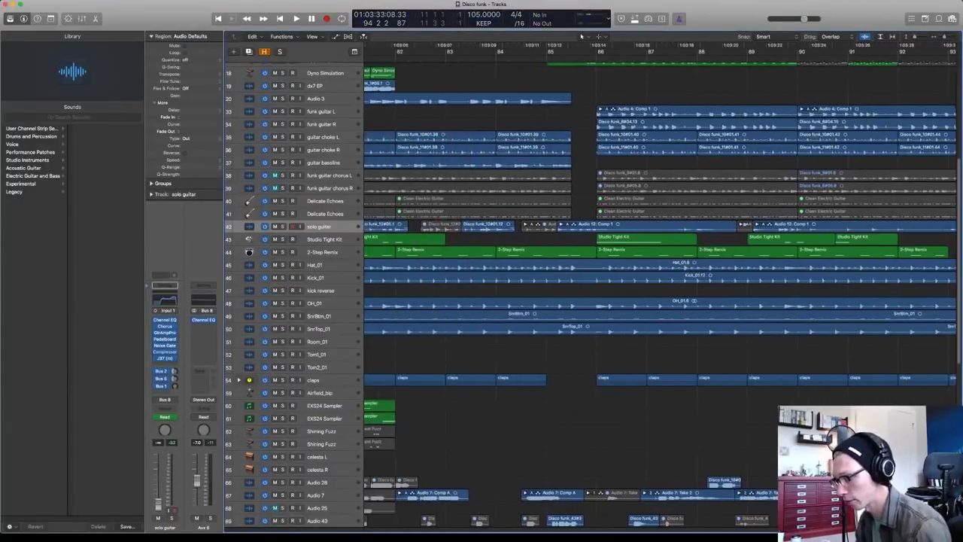
pyautogui.hscroll(-4, 659, 286)
pyautogui.hscroll(-2, 581, 35)
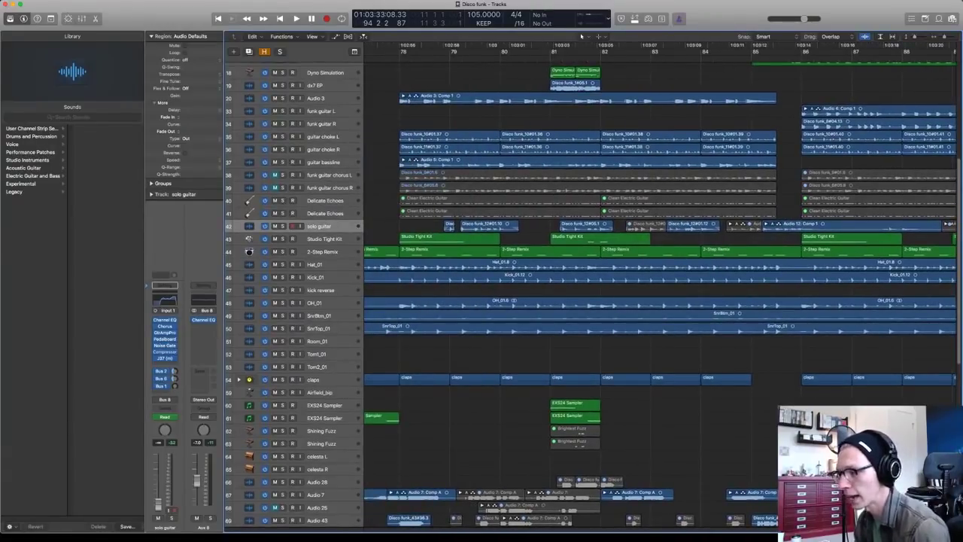
pyautogui.click(437, 51)
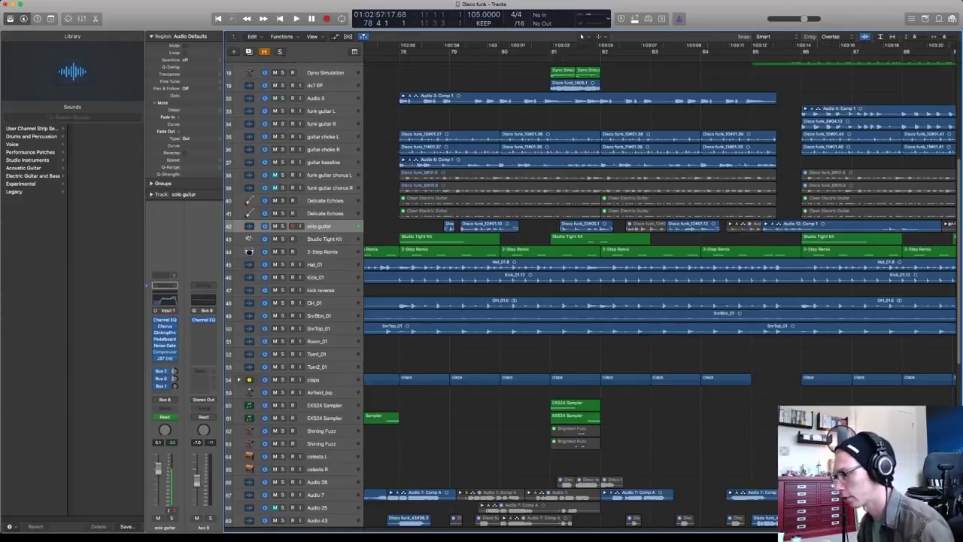
pyautogui.scroll(-5, 581, 35)
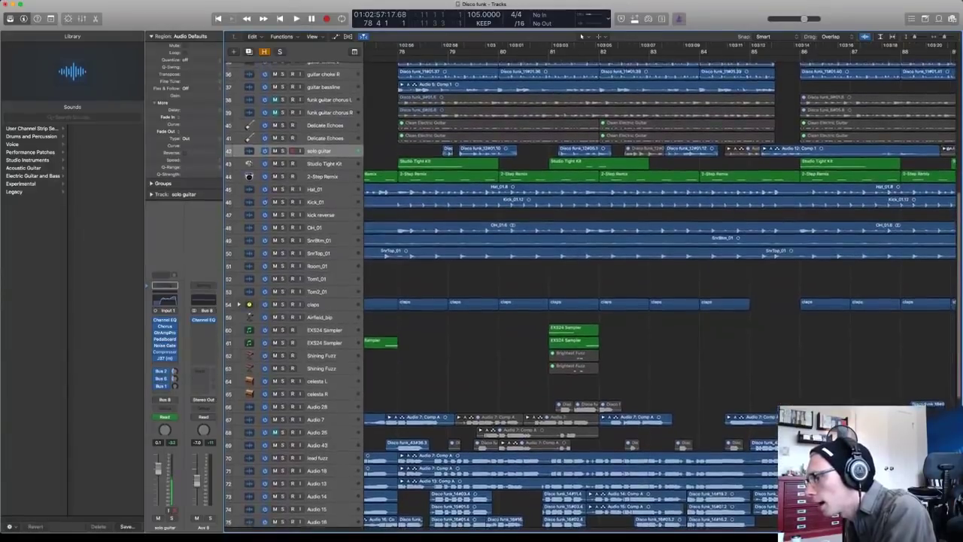
pyautogui.scroll(-5, 579, 293)
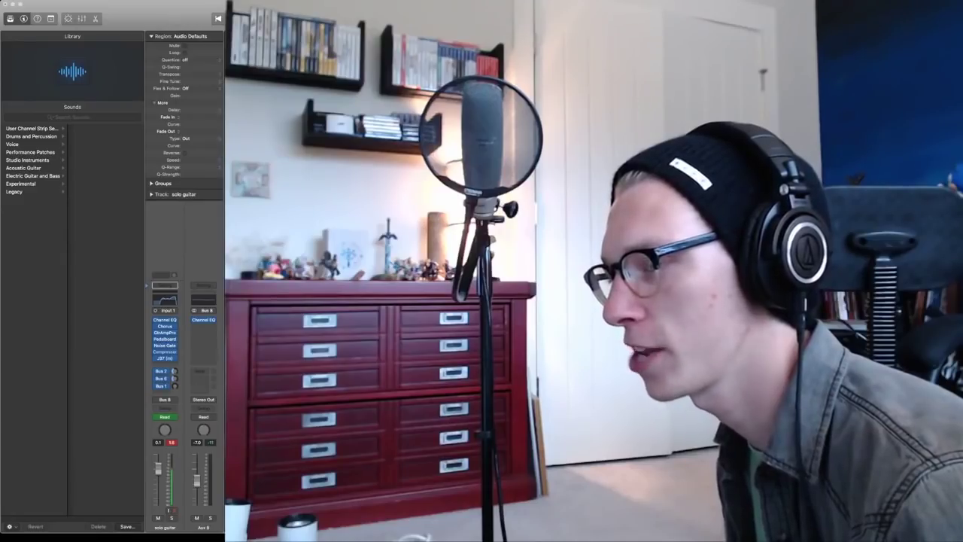